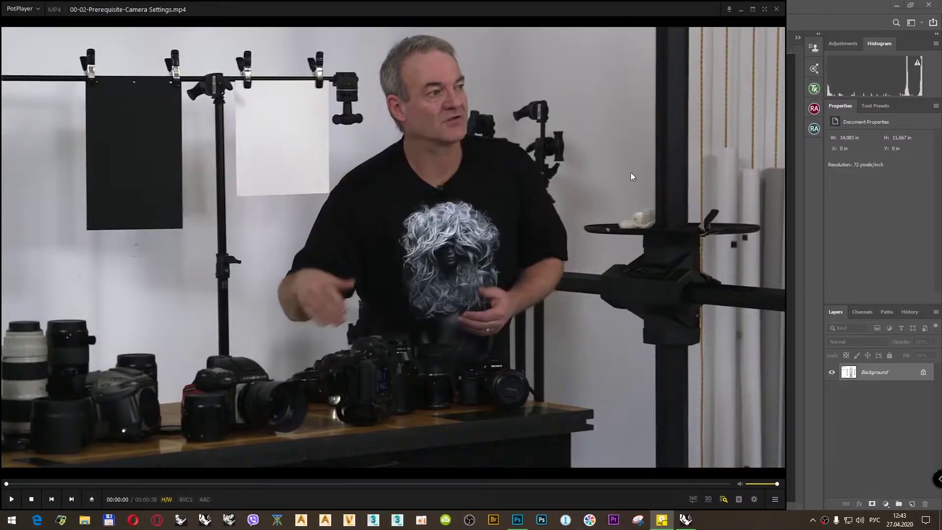
Step: Review the camera settings video from about 0:19 to the close-up of the camera's histogram at 0:32, and minimize the player
left_click(384, 484)
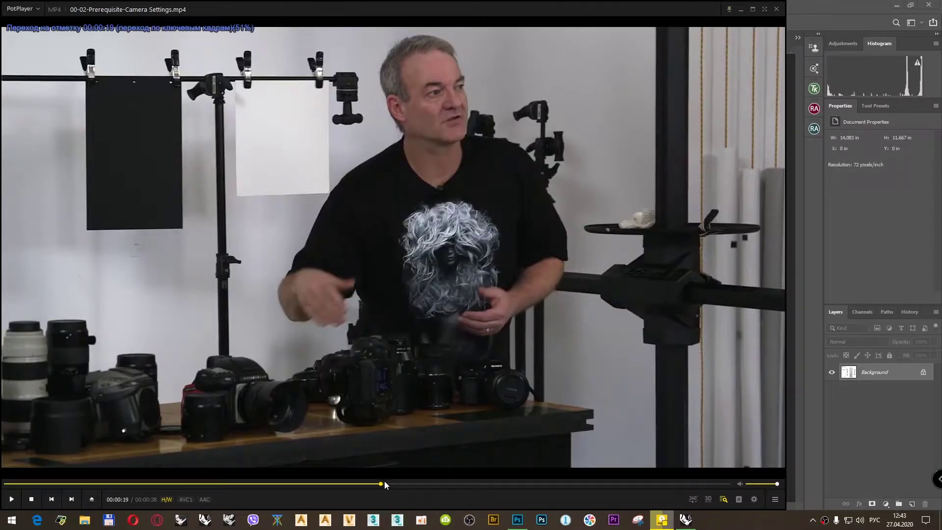
left_click(12, 499)
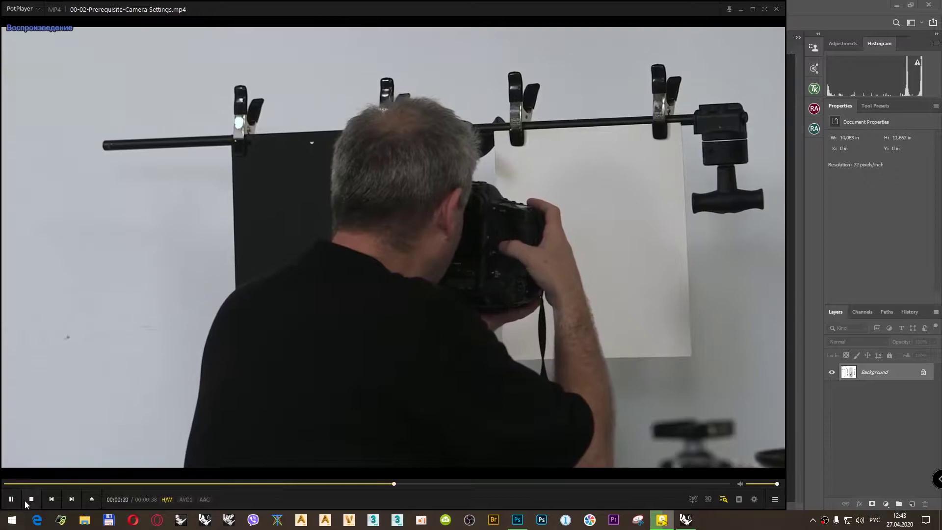
left_click(288, 375)
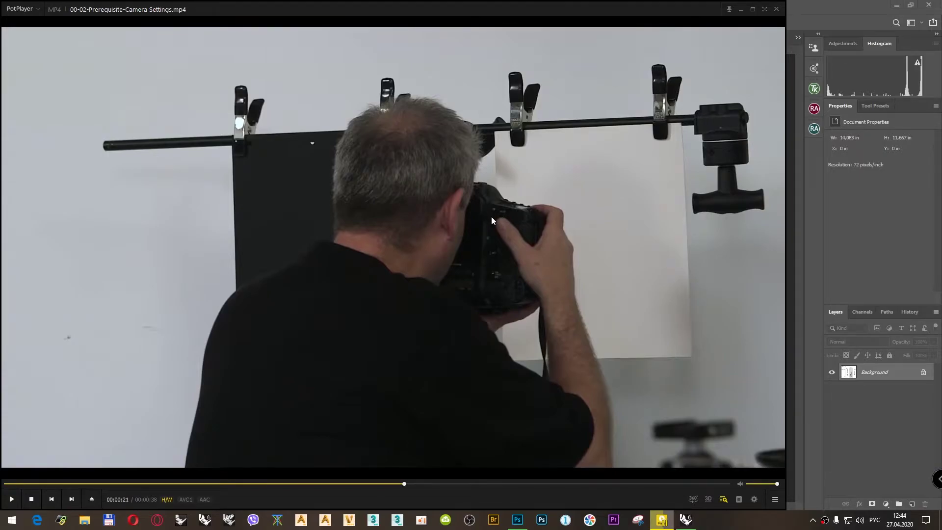
key("Right")
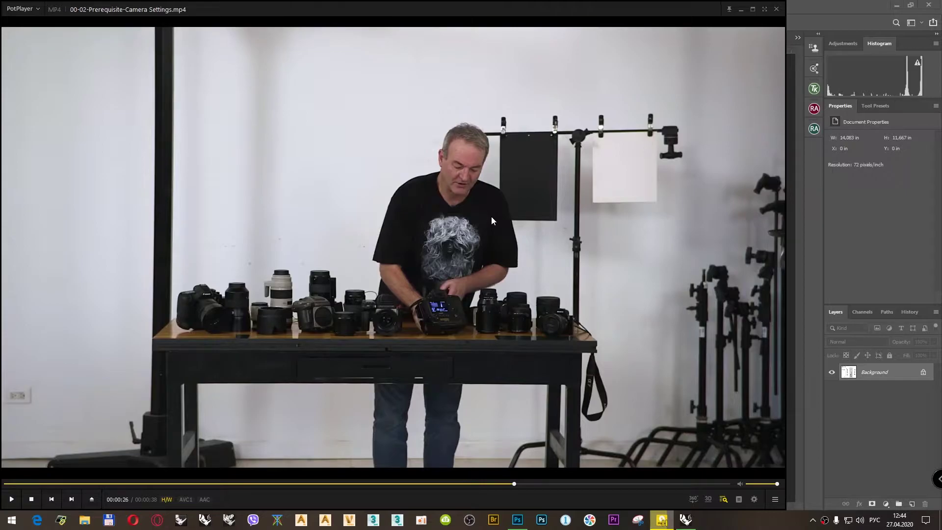
key("Right")
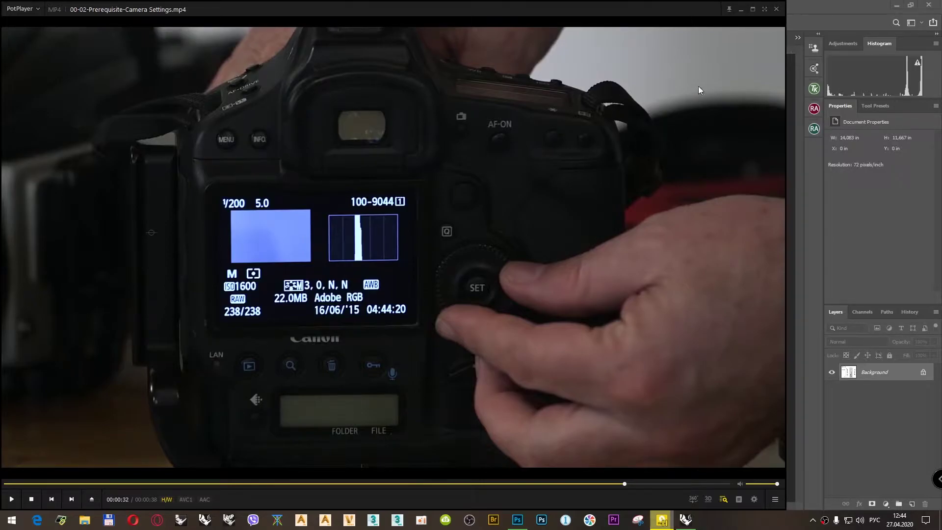
left_click(742, 10)
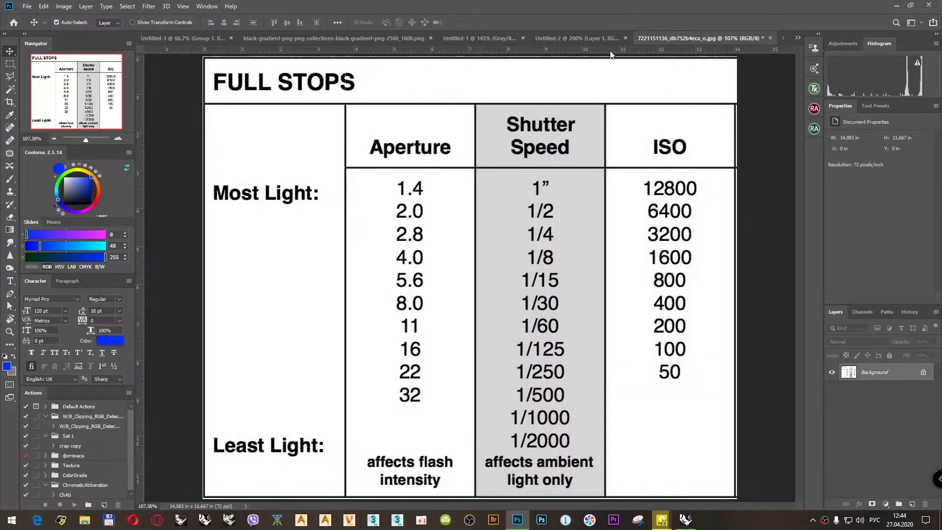
Step: Look at the black gradient image and switch to the Untitled1 document
left_click(368, 39)
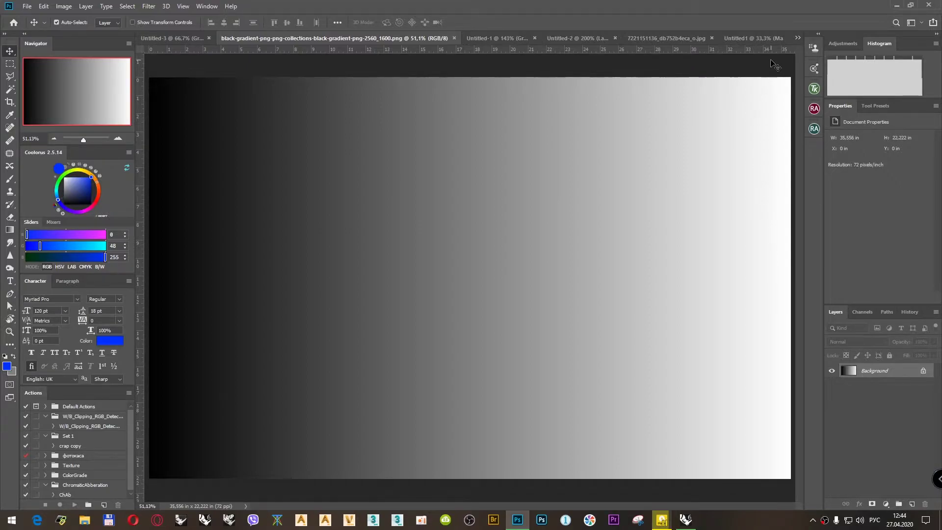
left_click(798, 39)
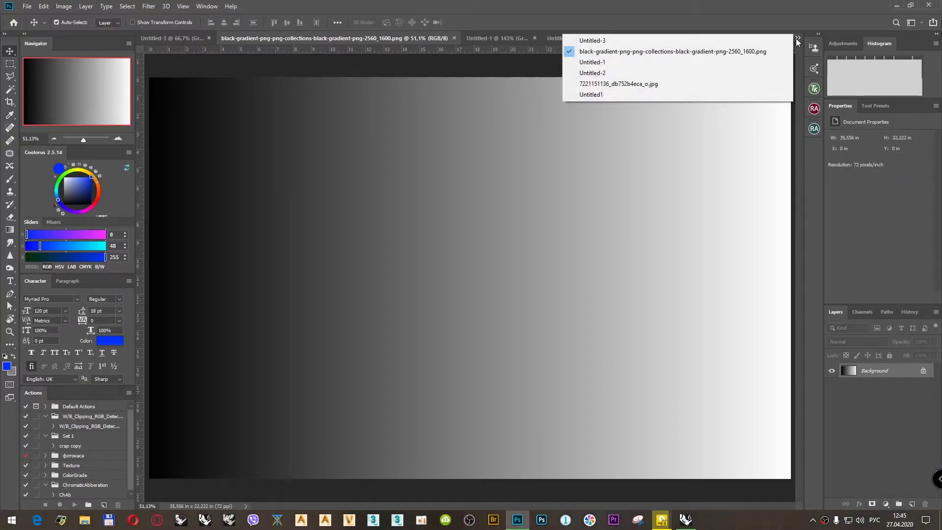
left_click(584, 95)
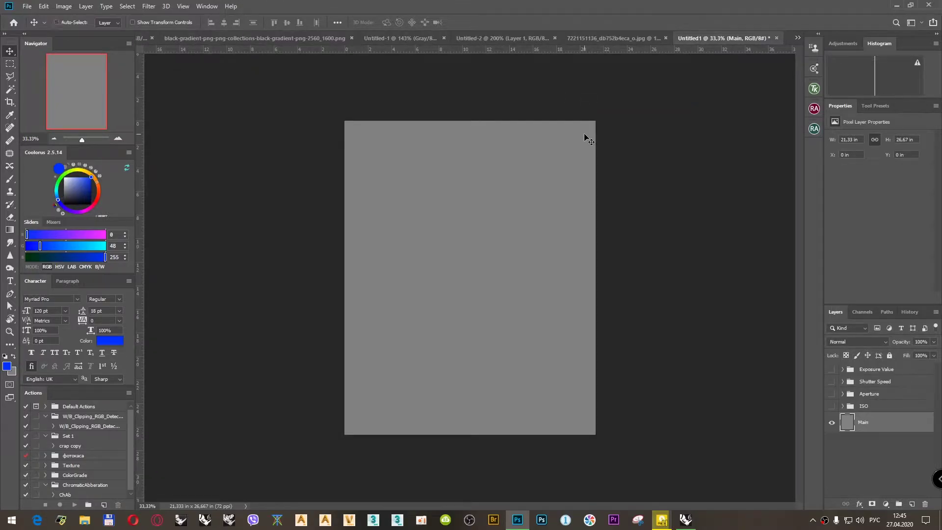
key("ctrl+plus")
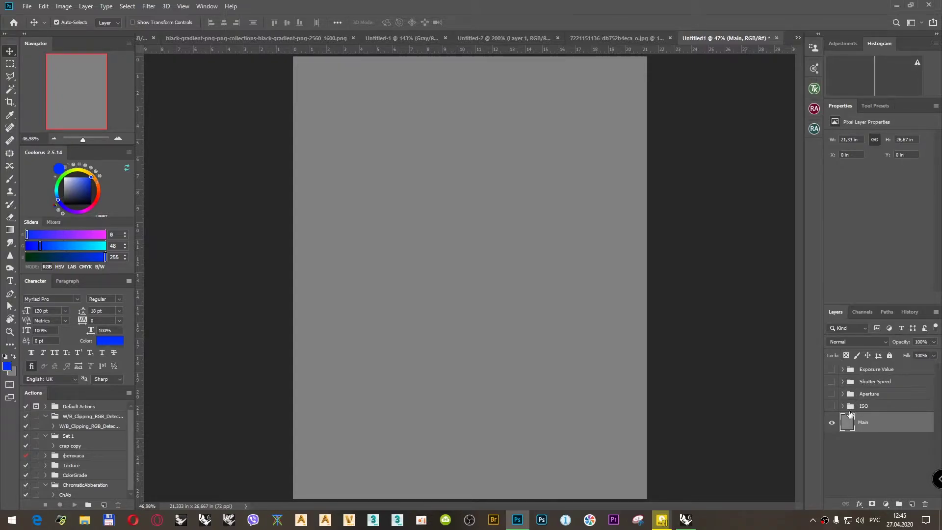
Step: Show the ISO layer group in Untitled1 and expand it to reach its render layers
left_click(832, 407)
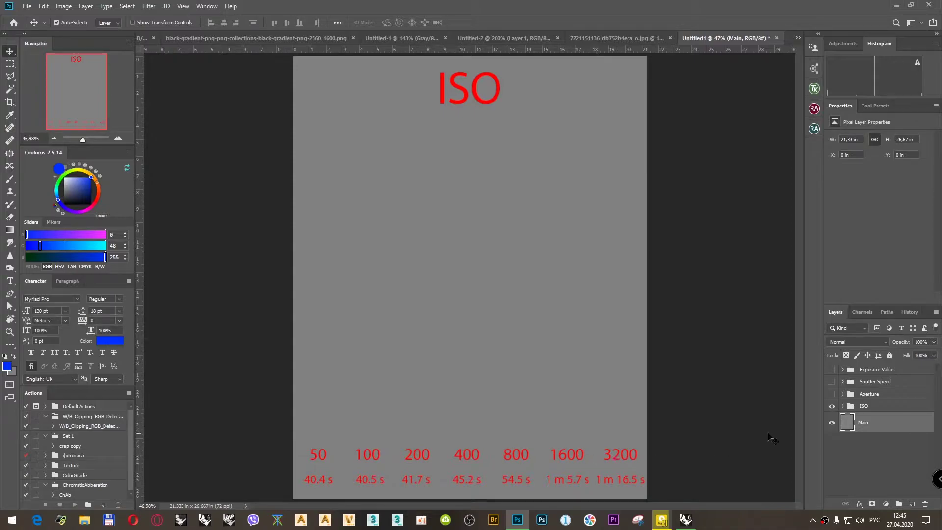
left_click(843, 407)
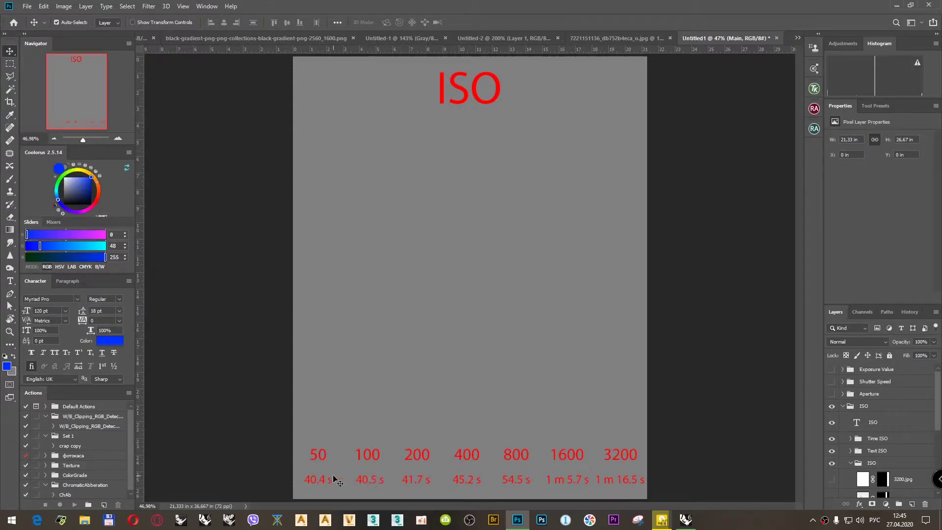
scroll(837, 432, "down", 3)
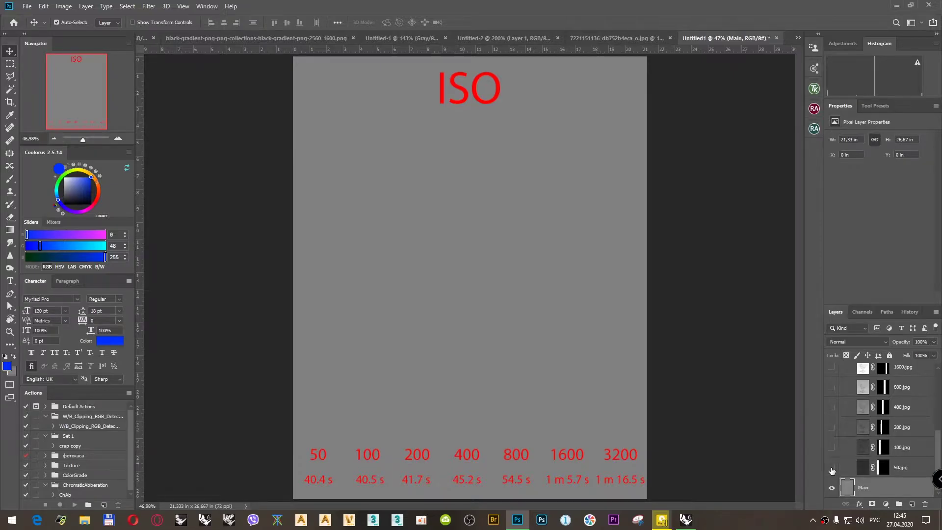
Step: Reveal the ISO render strips one by one from darkest to brightest: 50, 100, 200, 400, 800, 1600 and 3200
left_click(832, 468)
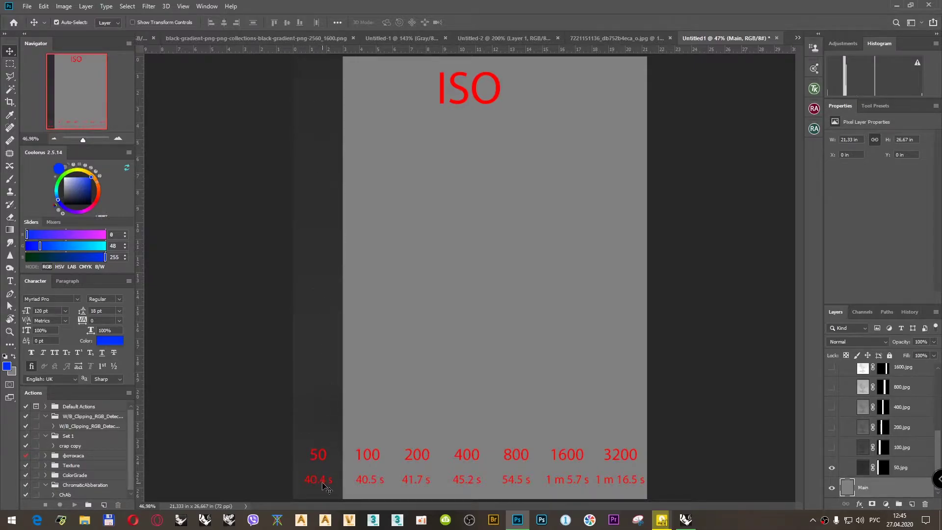
left_click(832, 449)
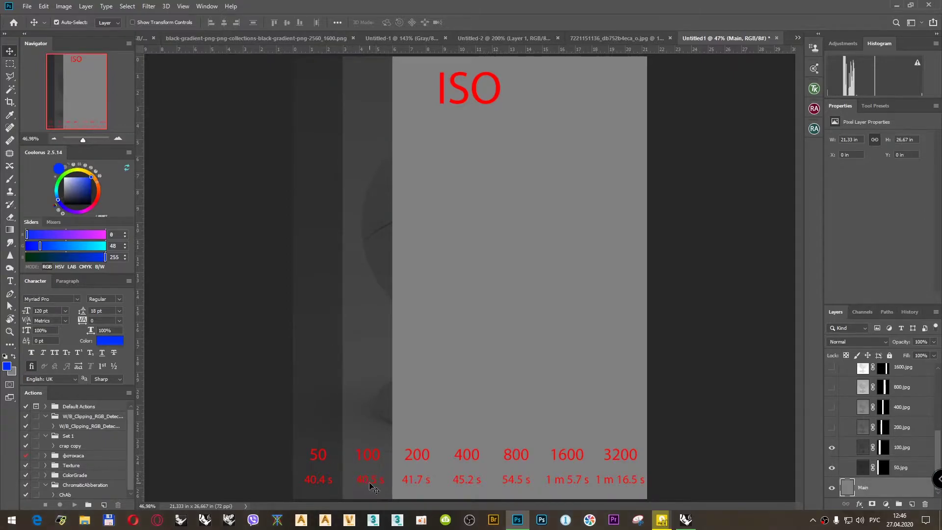
left_click(832, 428)
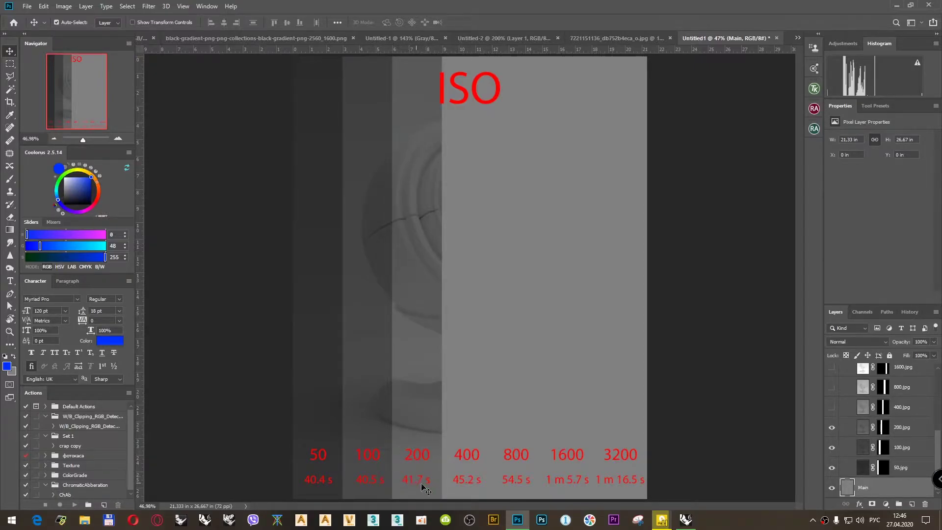
left_click(831, 409)
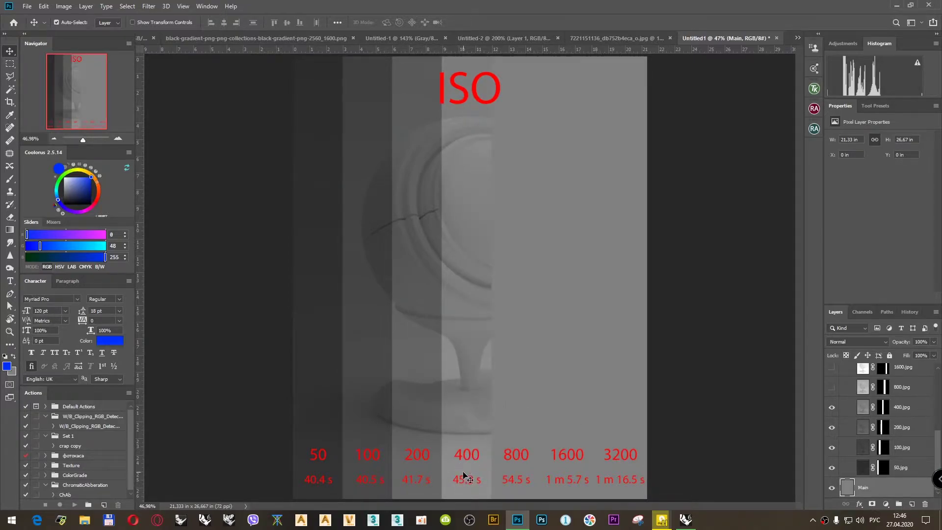
left_click(832, 388)
scroll(832, 387, "up", 1)
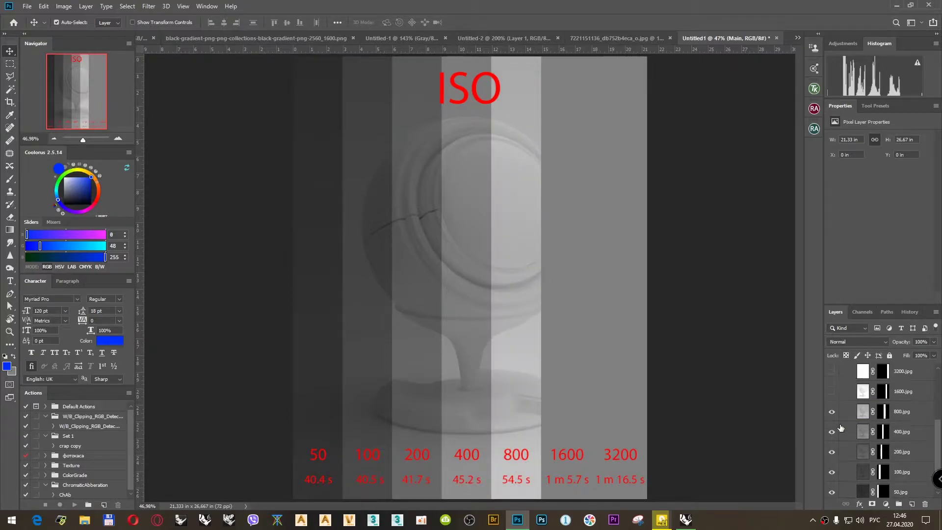
left_click(832, 391)
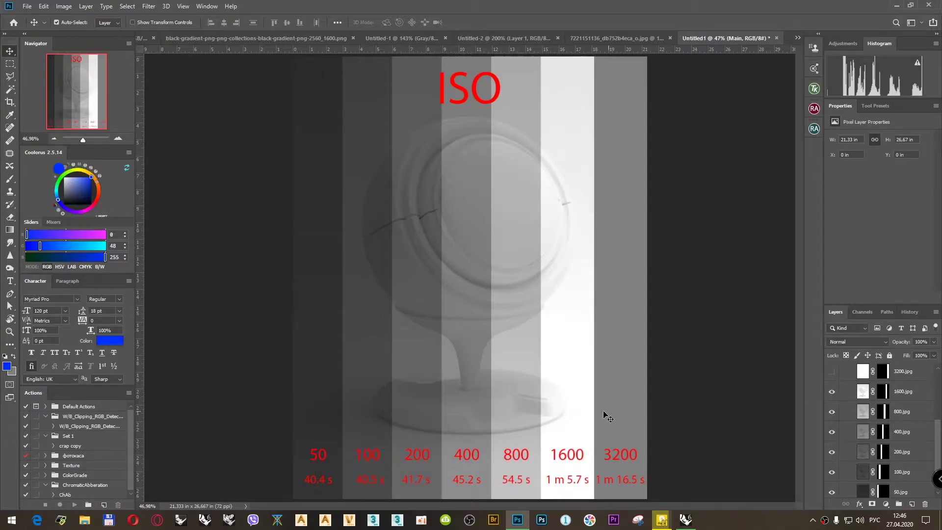
left_click(832, 372)
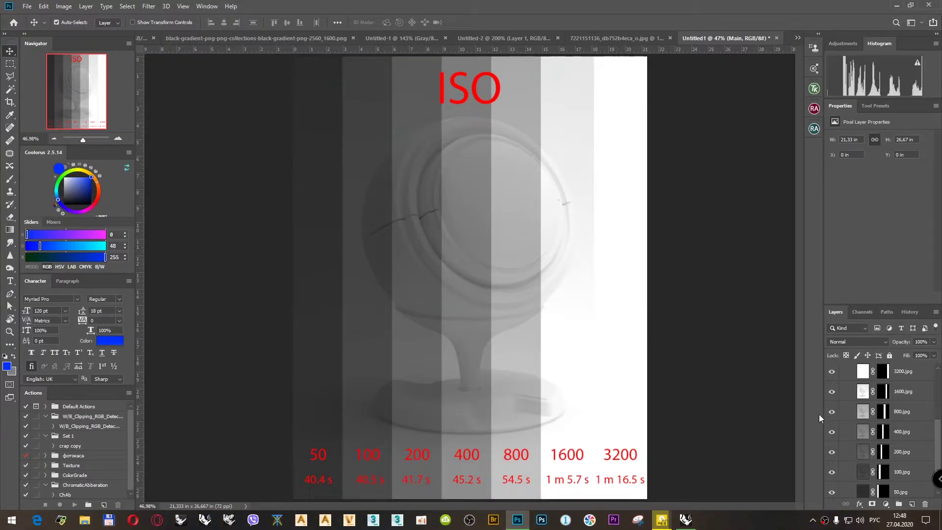
Step: Collapse the inner ISO render group and its parent ISO group
scroll(871, 430, "up", 3)
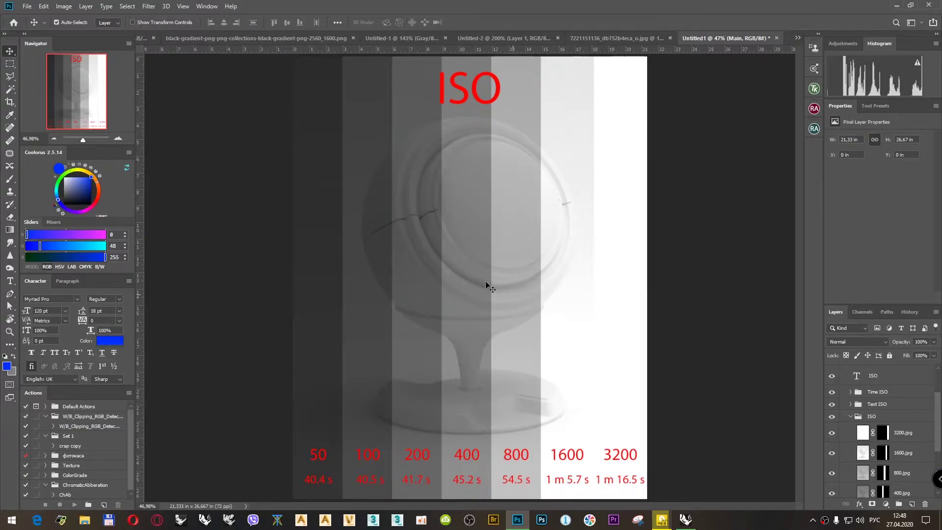
left_click(851, 417)
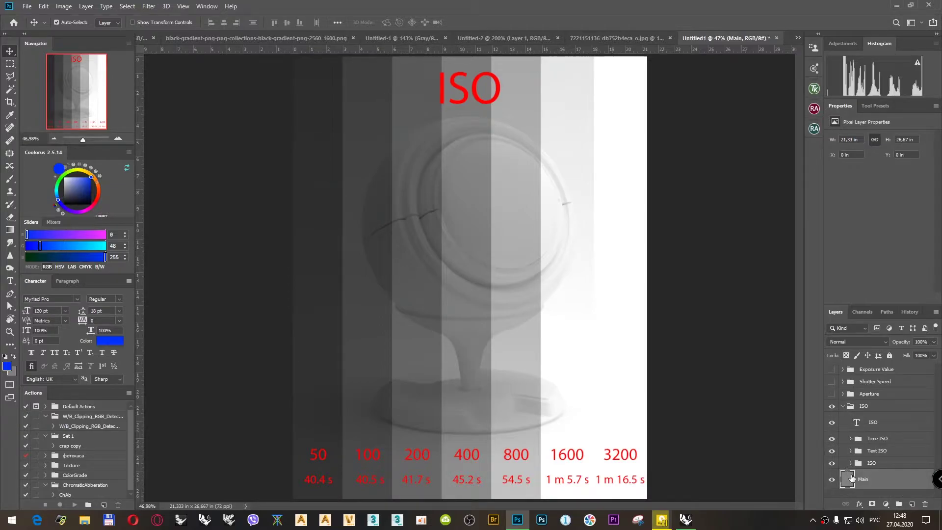
left_click(844, 407)
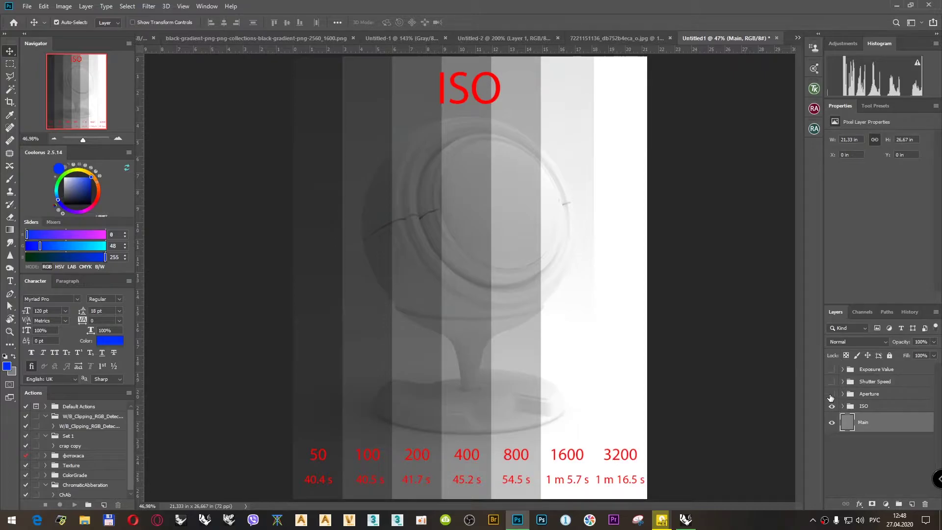
Step: Show the Aperture group in place of the ISO group and expand it to reach its render layers
left_click(831, 394)
left_click(831, 406)
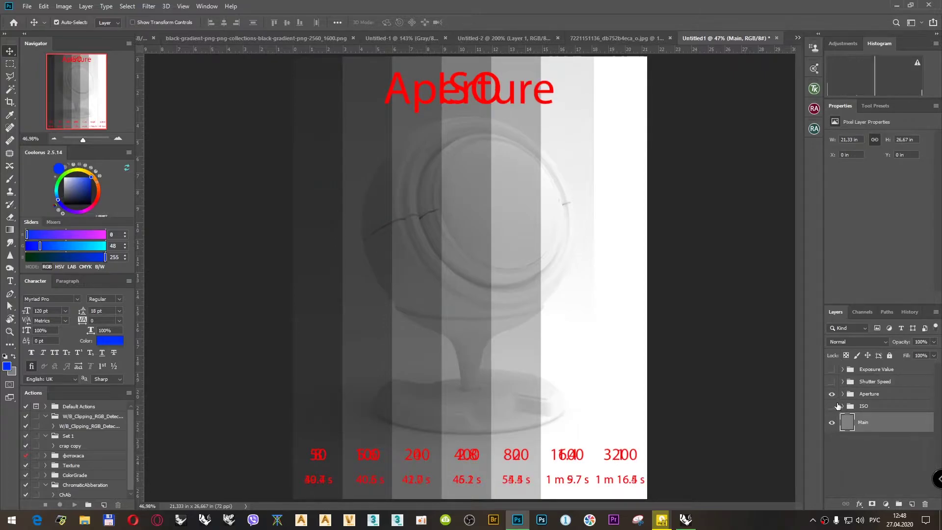
left_click(844, 394)
scroll(838, 419, "down", 3)
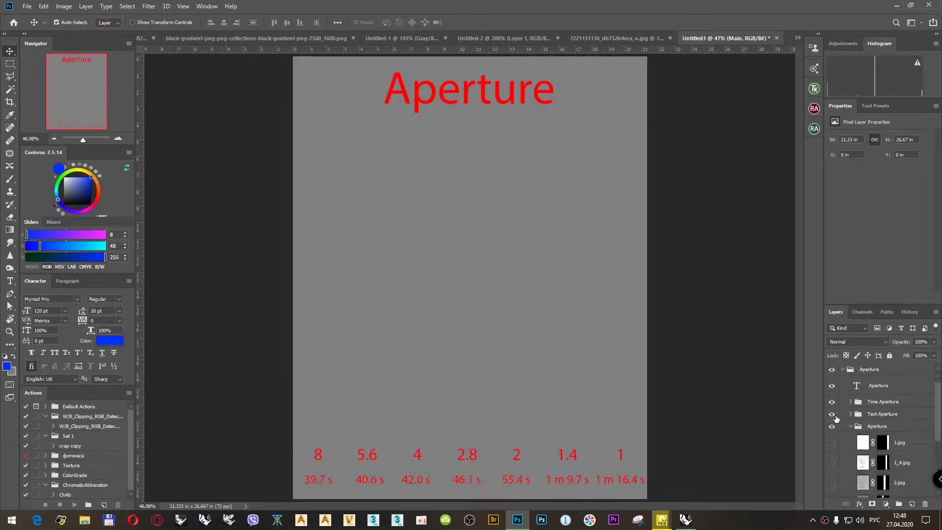
scroll(837, 418, "down", 1)
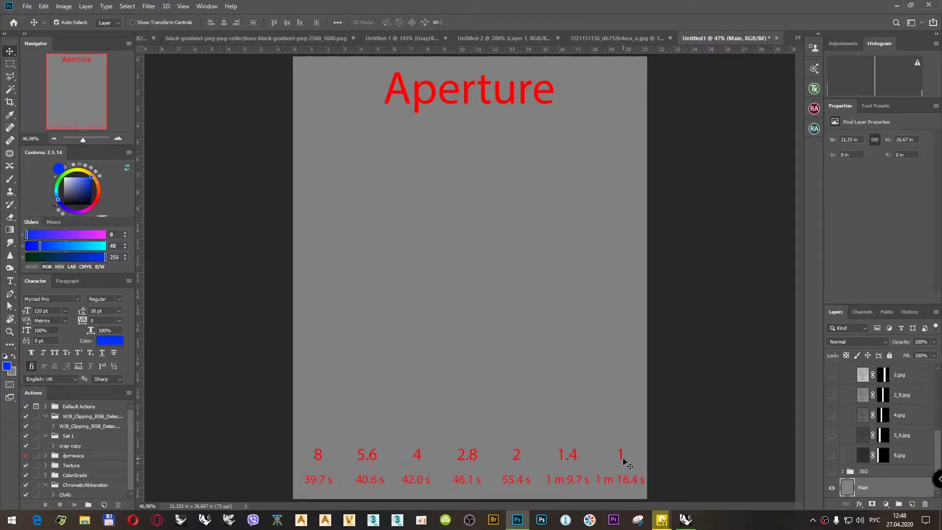
Step: Check the aperture values in the FULL STOPS chart and return to the Untitled1 document
left_click(613, 37)
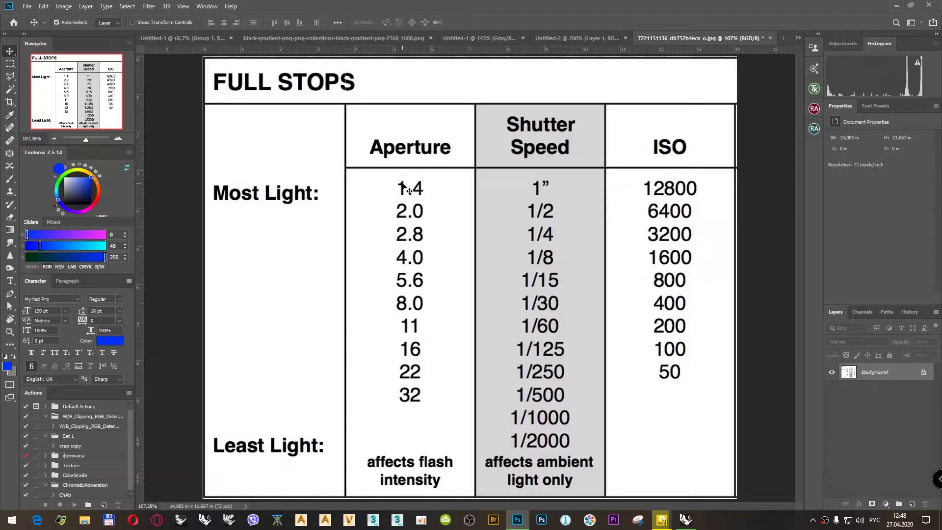
left_click(798, 38)
left_click(598, 95)
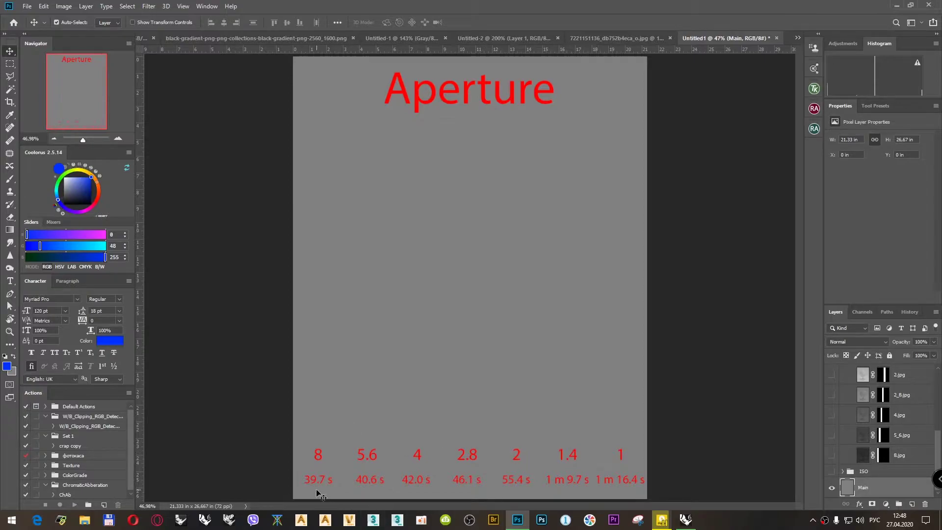
Step: Reveal the Aperture render strips one by one from darkest to brightest: 8, 5.6, 4, 2.8, 2, 1.4 and 1
left_click(830, 456)
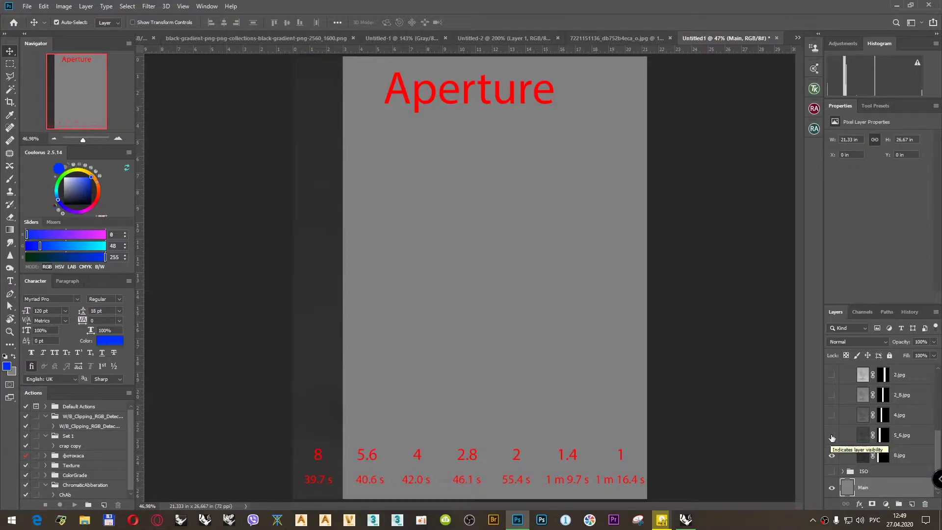
left_click(832, 436)
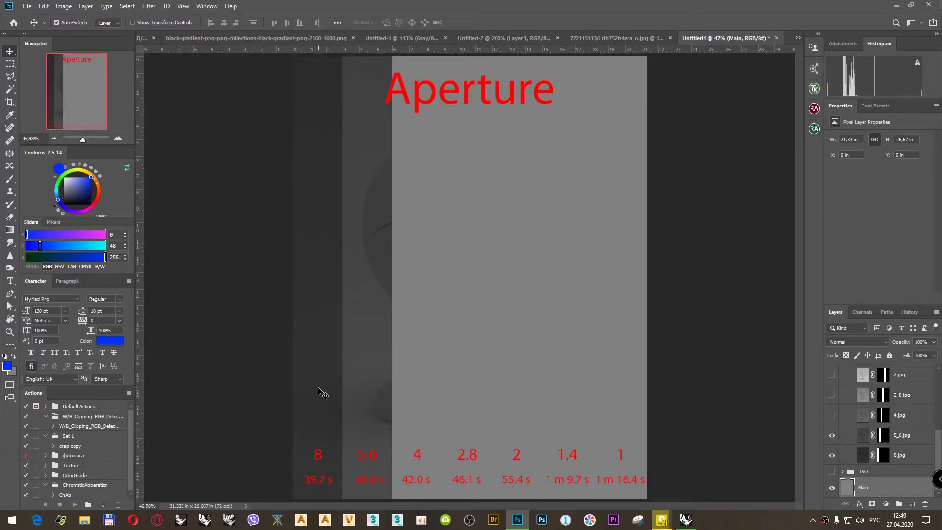
left_click(832, 415)
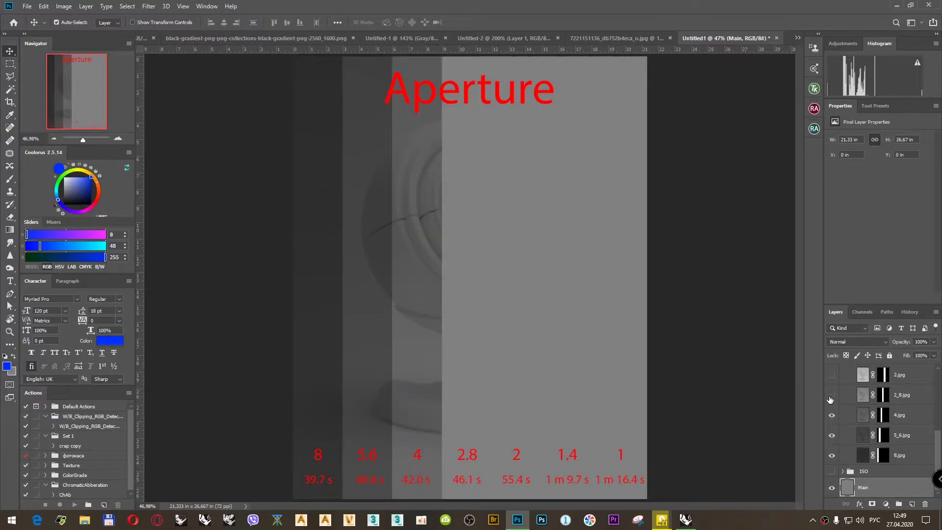
left_click(830, 395)
scroll(829, 396, "up", 1)
scroll(830, 397, "up", 3)
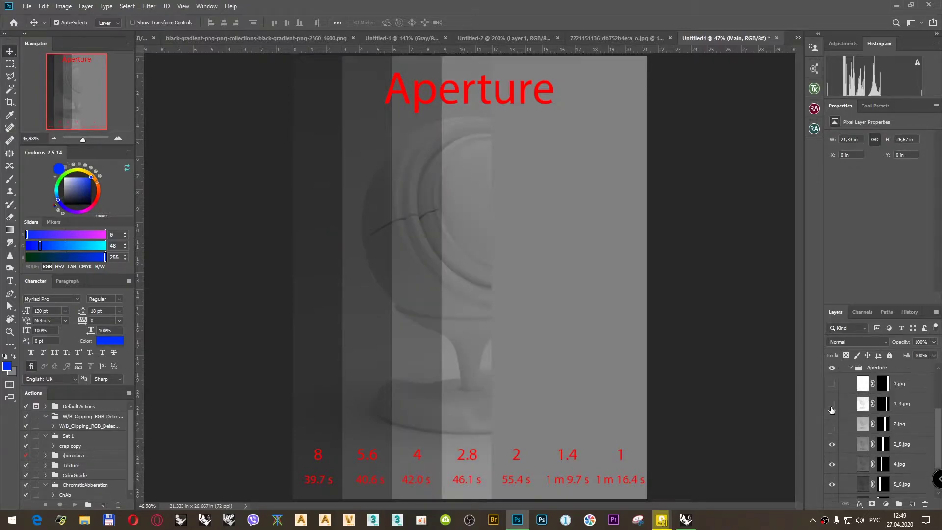
left_click(831, 425)
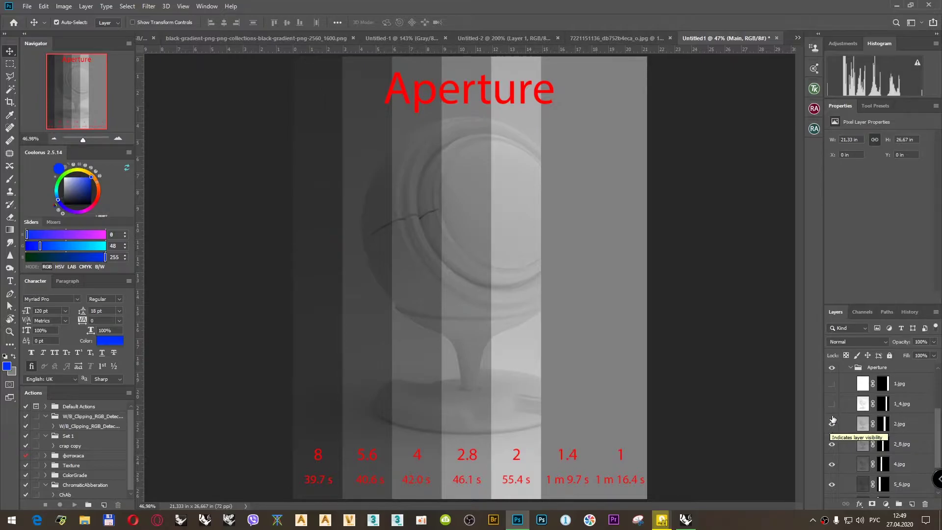
left_click(832, 404)
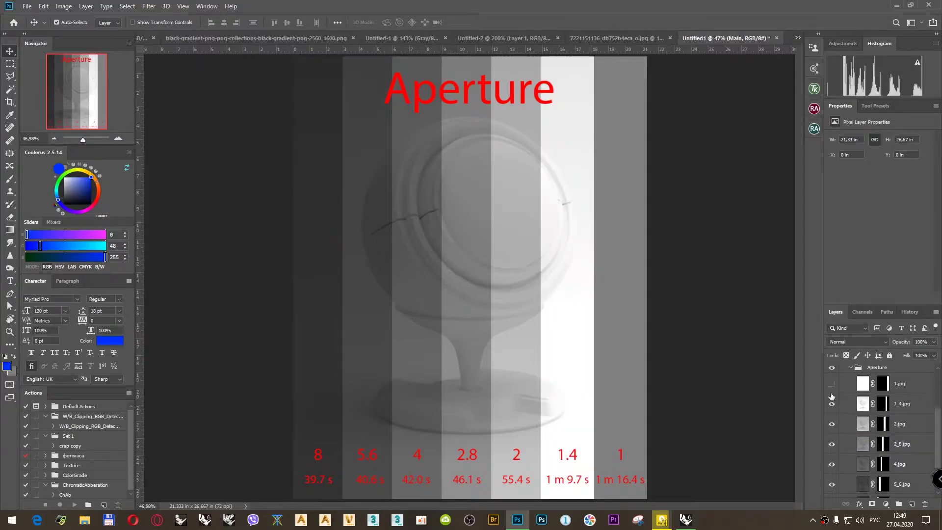
left_click(832, 385)
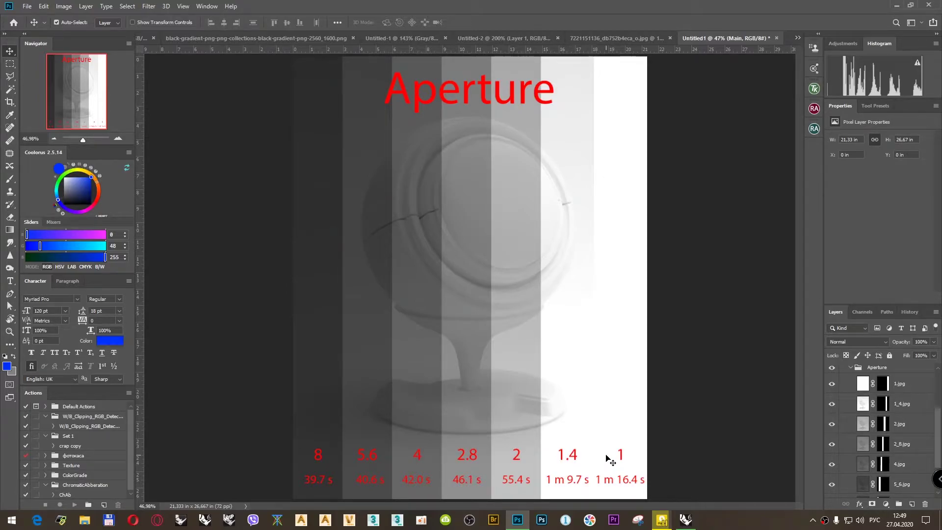
Step: Collapse the inner Aperture render group and its parent Aperture group
scroll(849, 402, "up", 1)
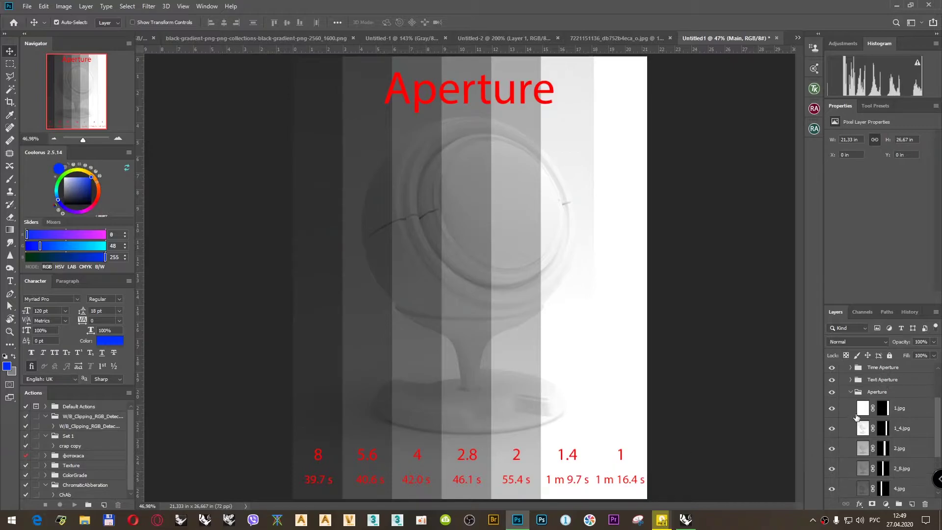
left_click(851, 393)
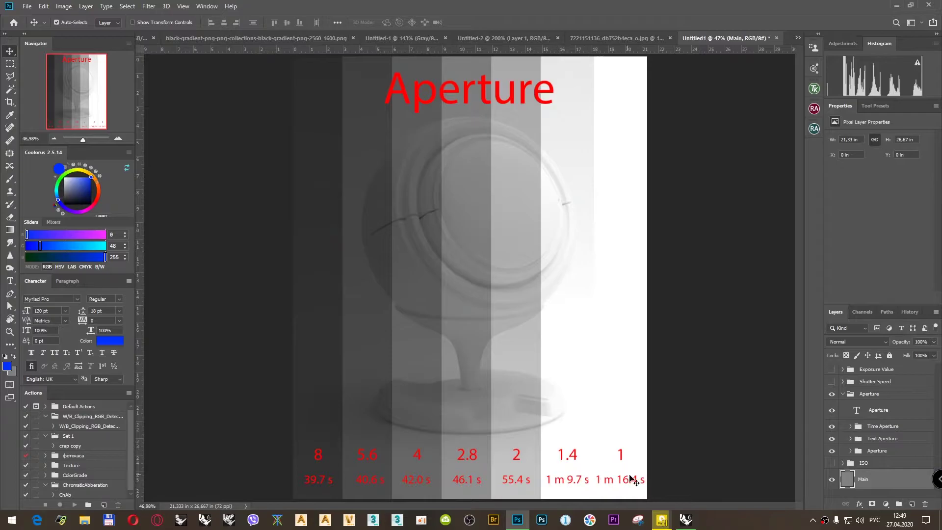
left_click(844, 395)
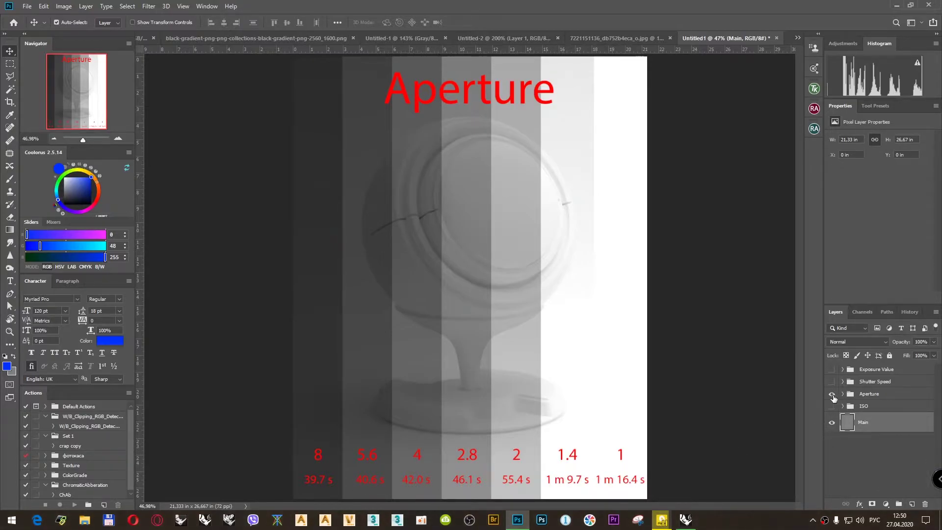
Step: Show the Shutter Speed group in place of the Aperture group and expand it to reach its render layers
left_click(832, 394)
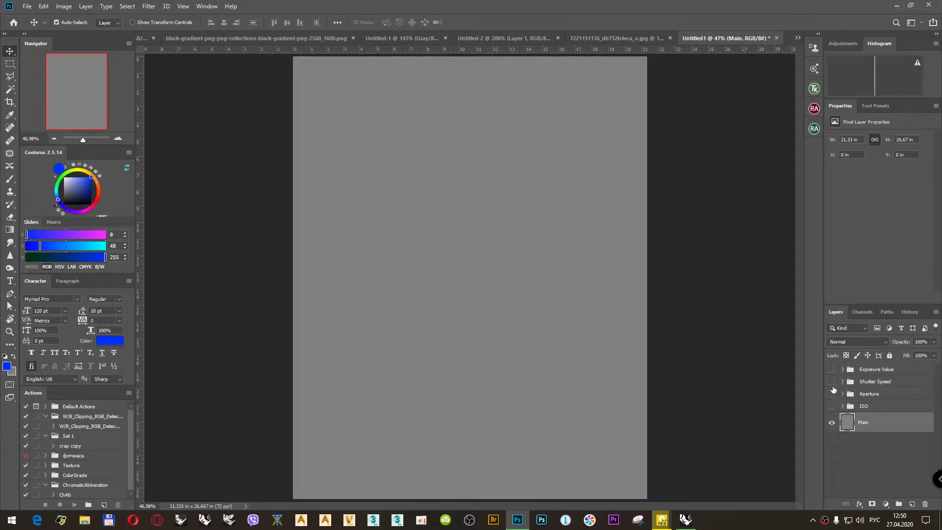
left_click(832, 382)
left_click(843, 382)
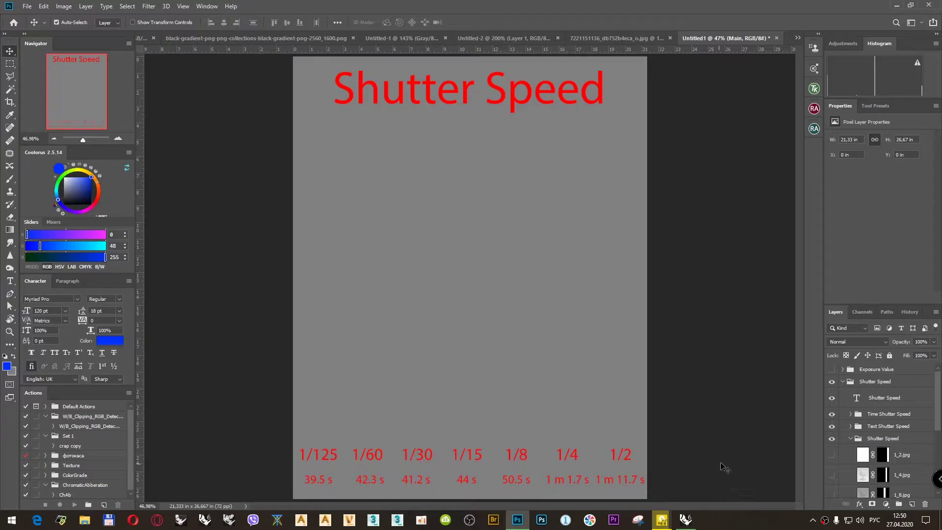
Step: Reveal the Shutter Speed render strips one by one from darkest to brightest: 1/125, 1/60, 1/30, 1/15, 1/8, 1/4 and 1/2
scroll(837, 442, "down", 5)
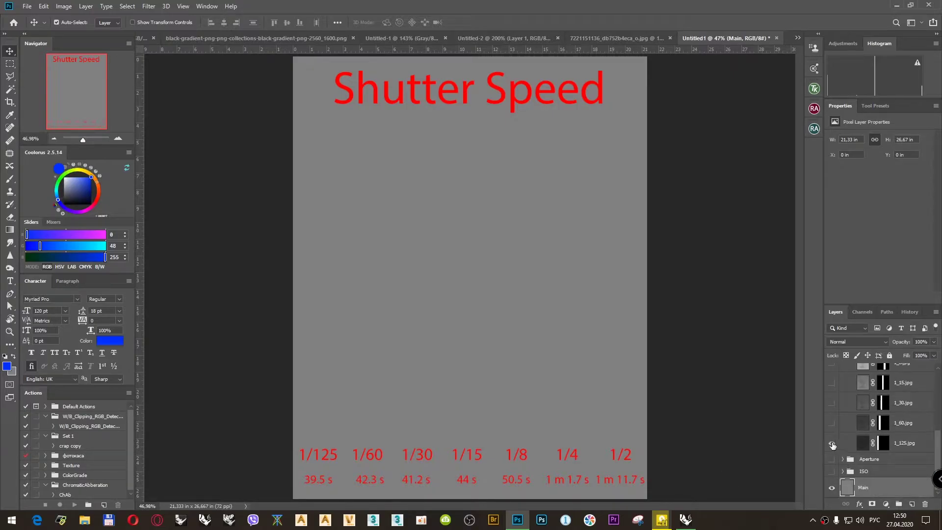
left_click(831, 443)
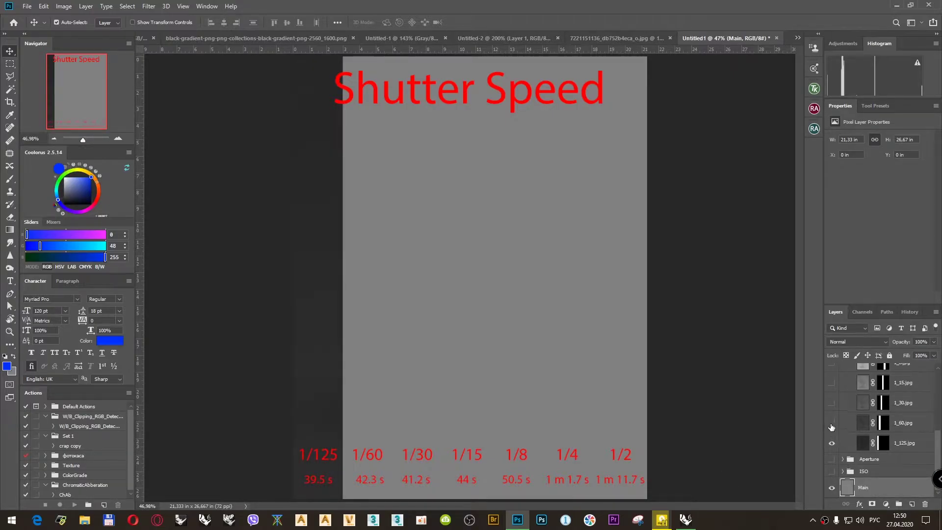
left_click(832, 423)
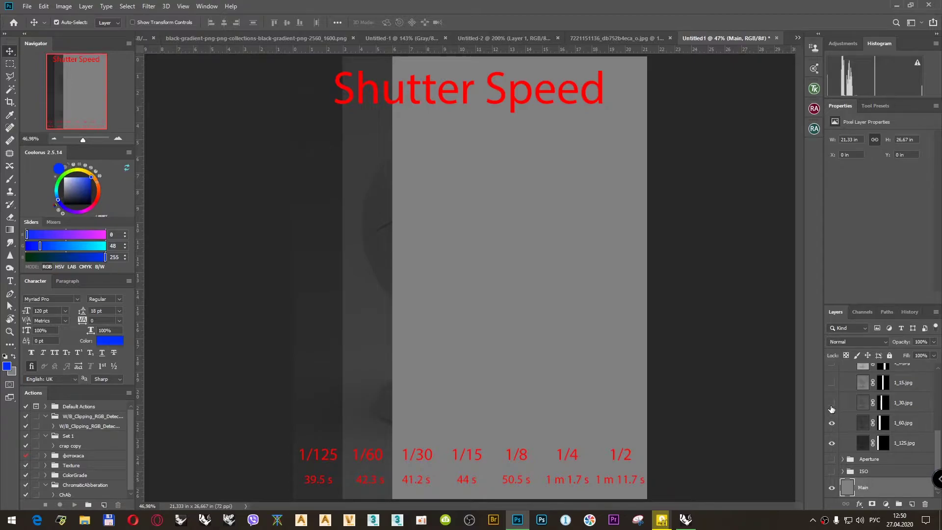
left_click(832, 403)
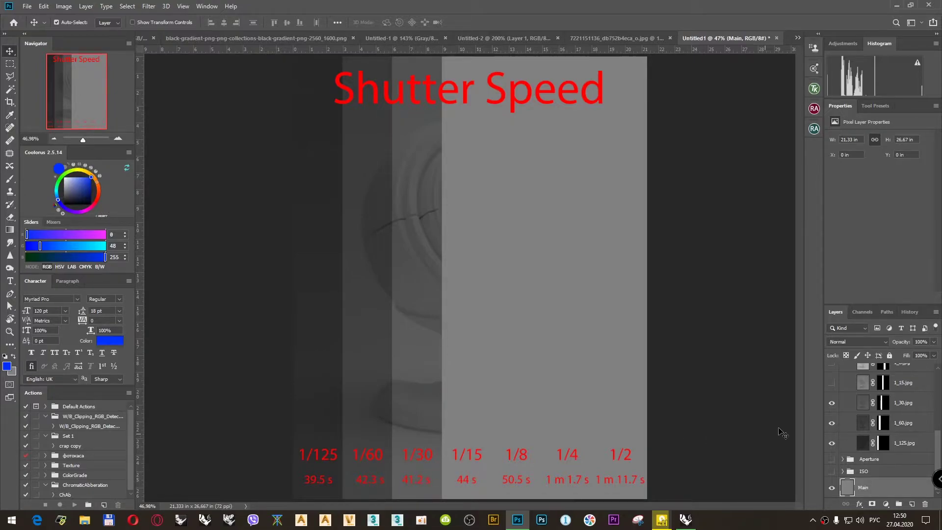
left_click(832, 383)
scroll(834, 392, "up", 3)
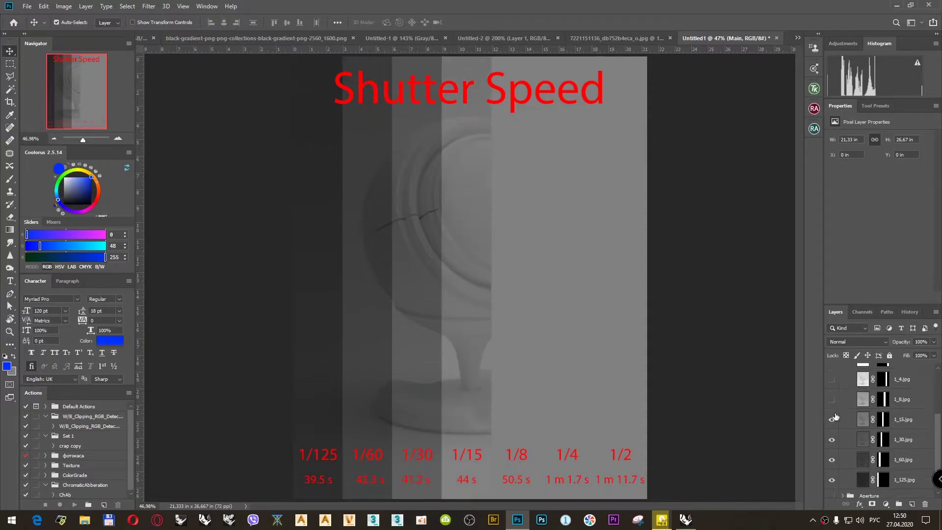
left_click(832, 424)
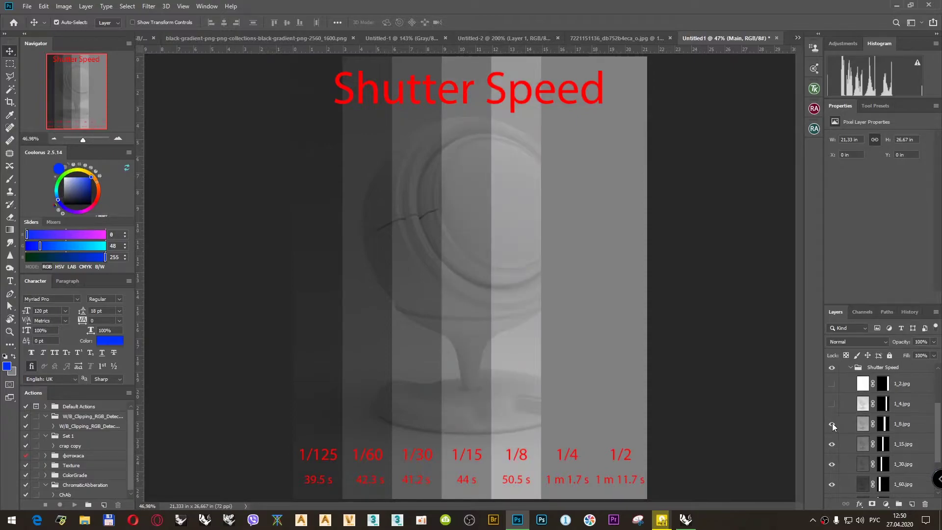
left_click(832, 403)
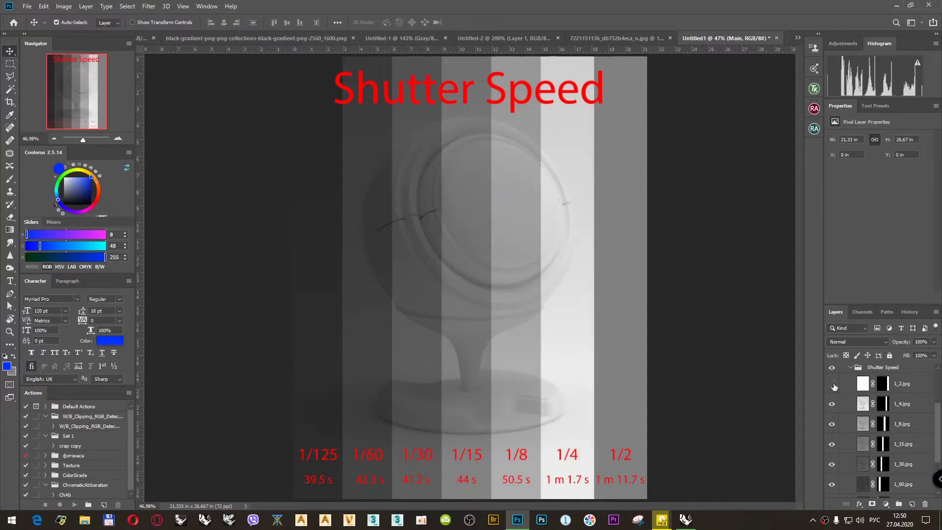
left_click(832, 384)
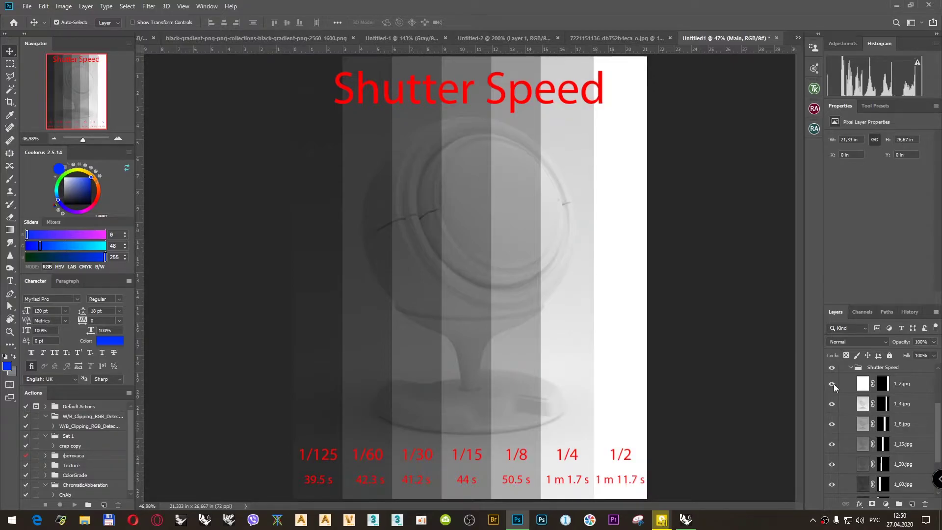
Step: Collapse and hide the Shutter Speed group, and show the Exposure Value group expanded in its place
scroll(834, 384, "up", 2)
scroll(838, 392, "up", 1)
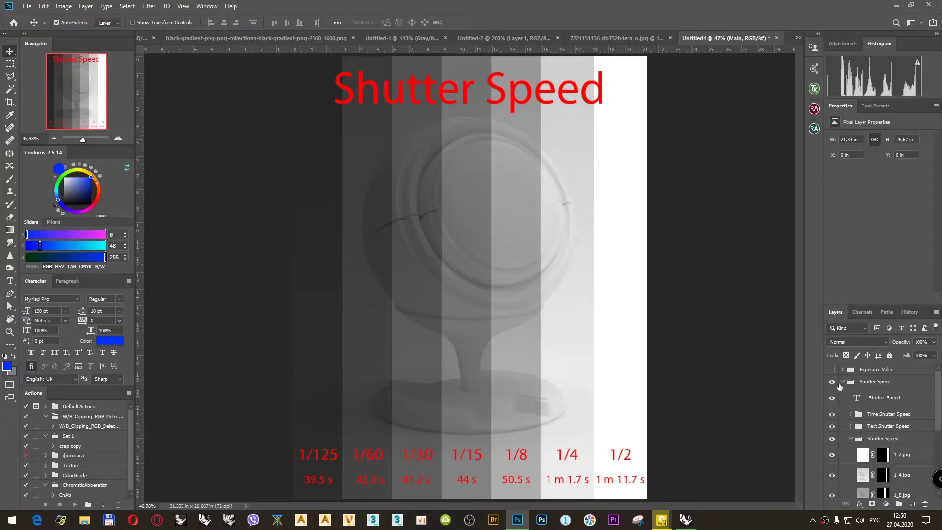
left_click(843, 383)
left_click(831, 382)
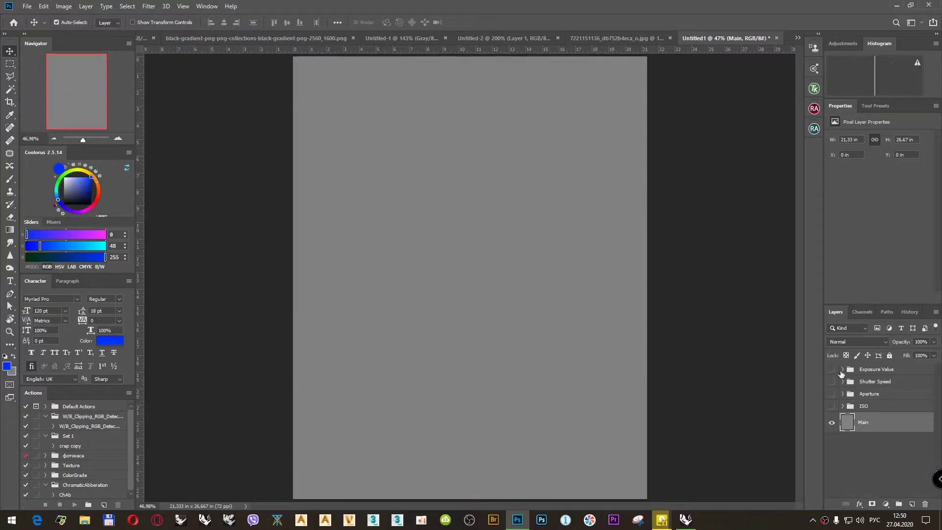
left_click(832, 370)
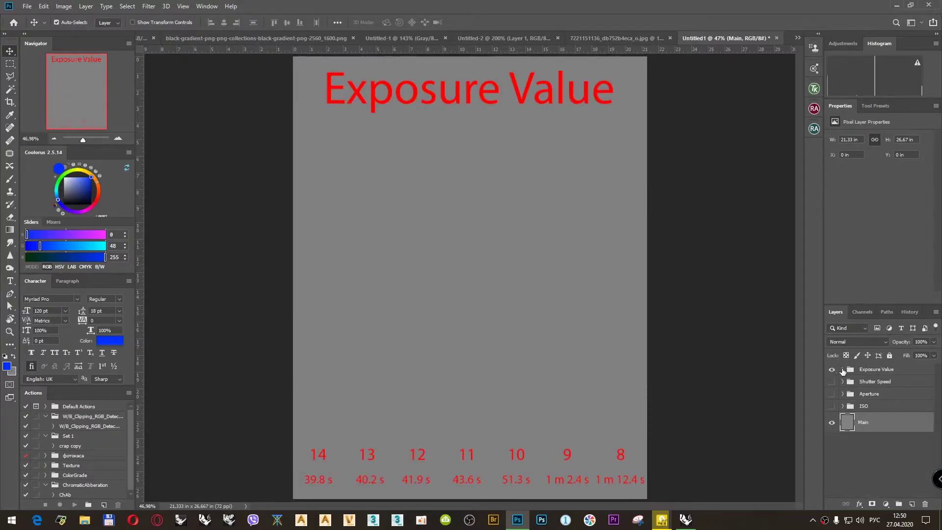
left_click(843, 369)
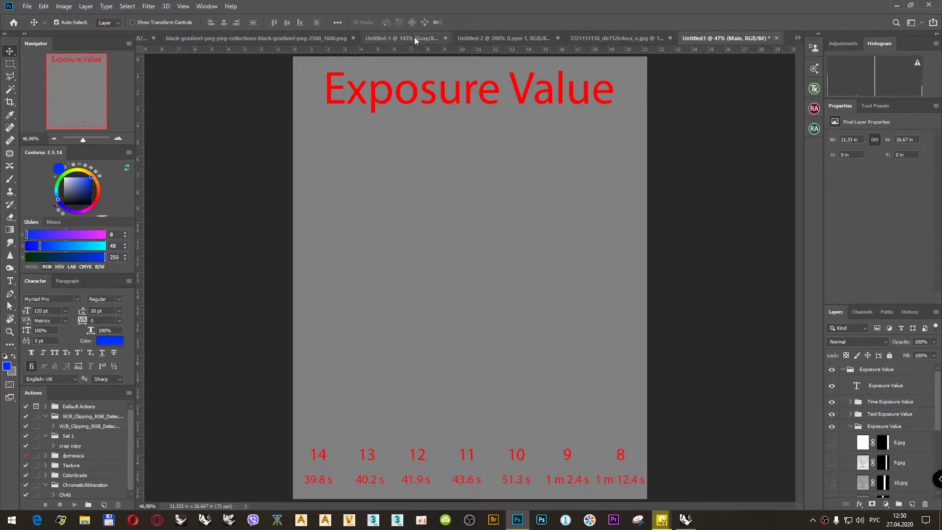
Step: Find the Exposure Value (EV) Table among the open documents, examine its values, and return to the Untitled1 document
left_click(476, 36)
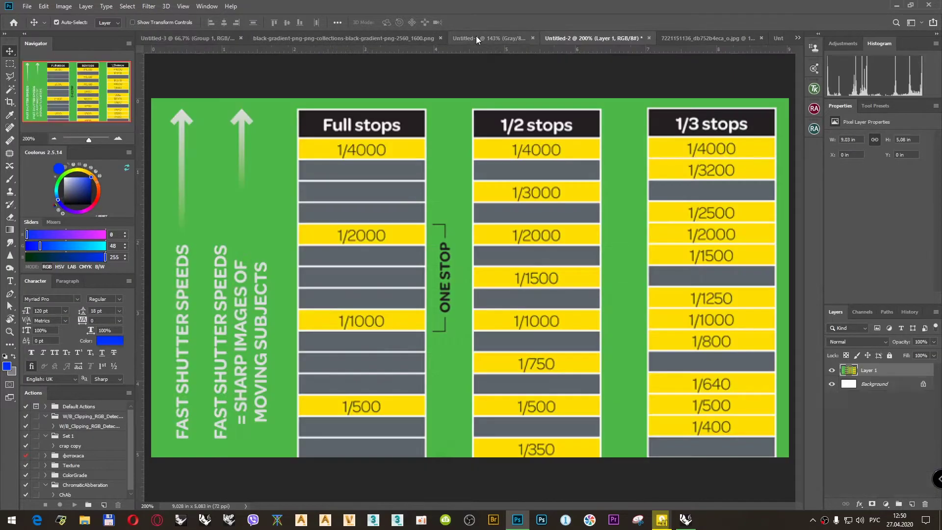
left_click(388, 36)
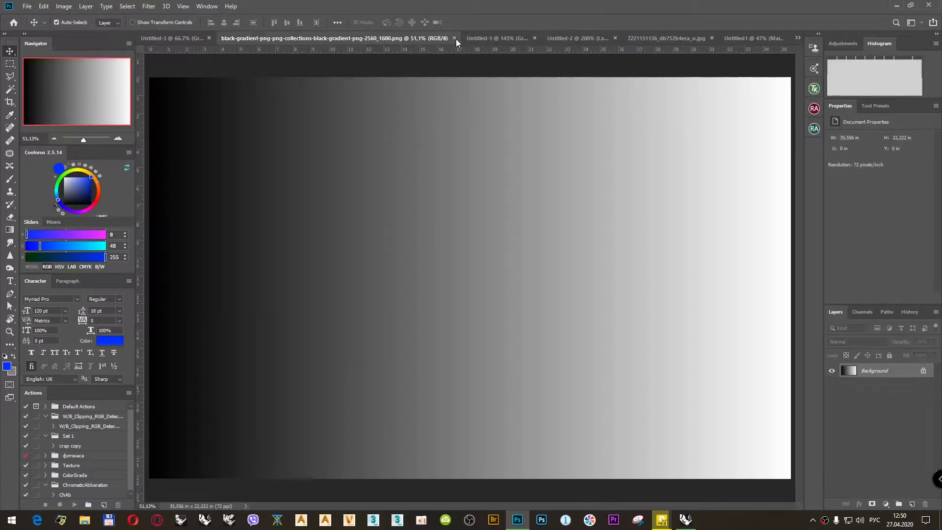
left_click(573, 39)
left_click(680, 35)
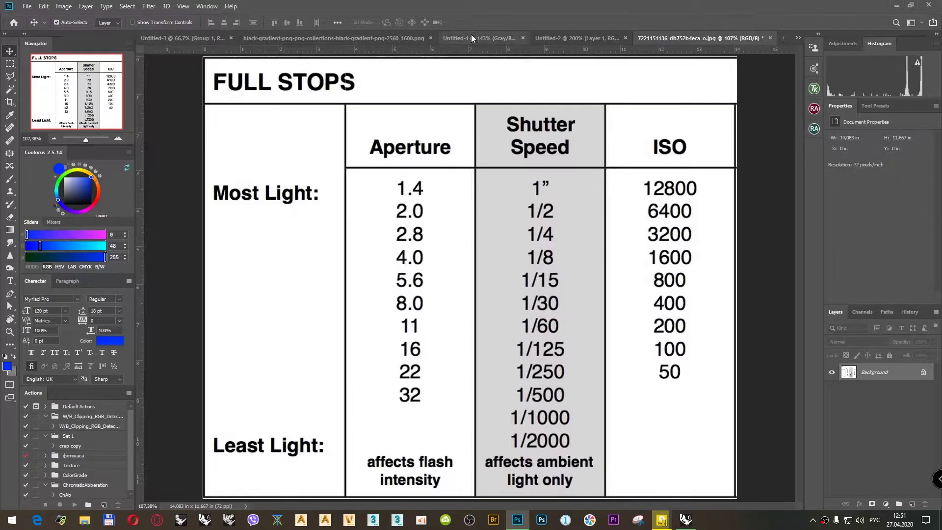
left_click(200, 38)
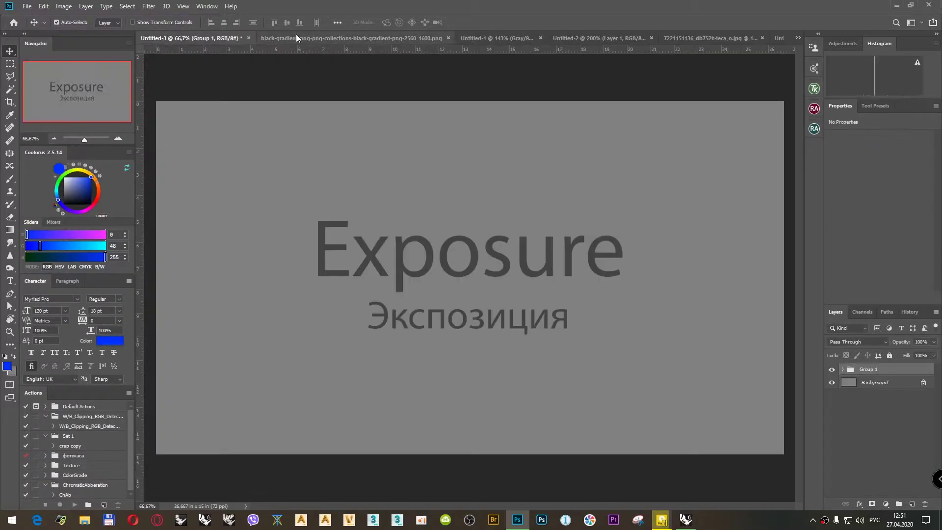
left_click(299, 36)
left_click(484, 39)
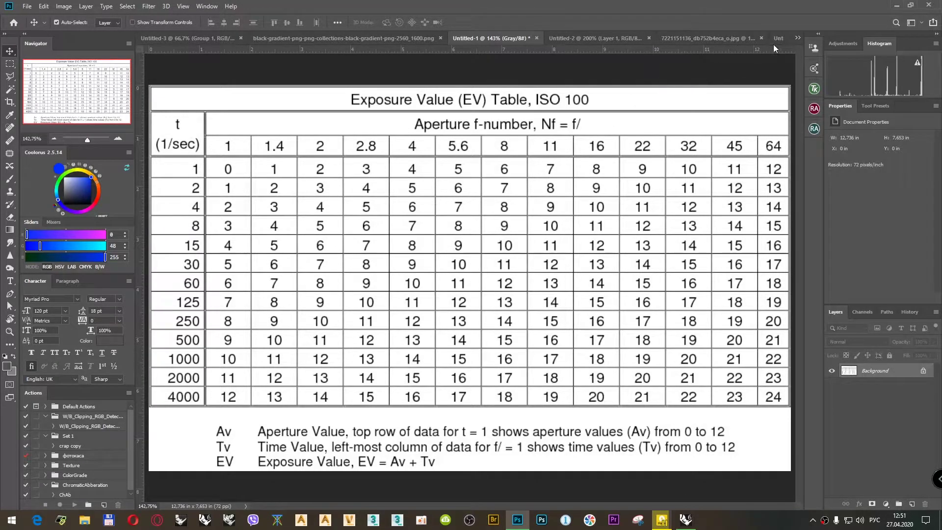
left_click(797, 37)
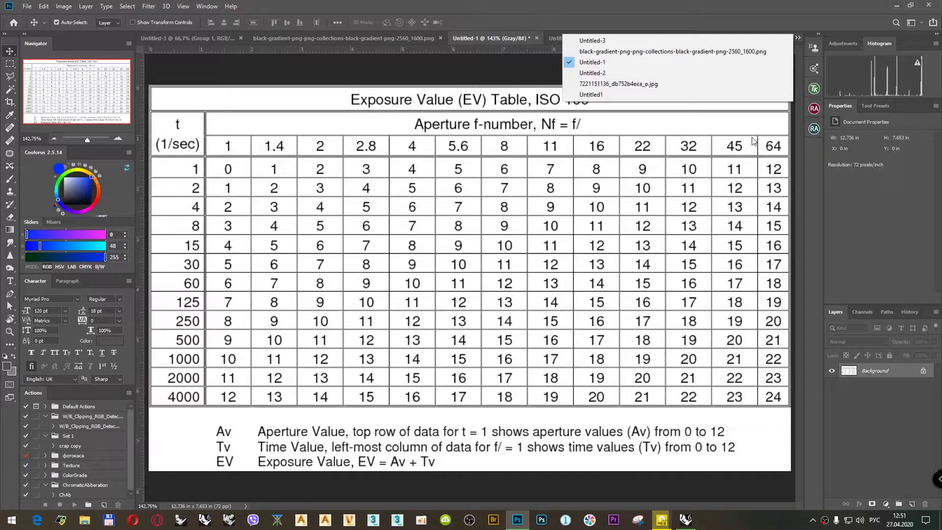
left_click(605, 95)
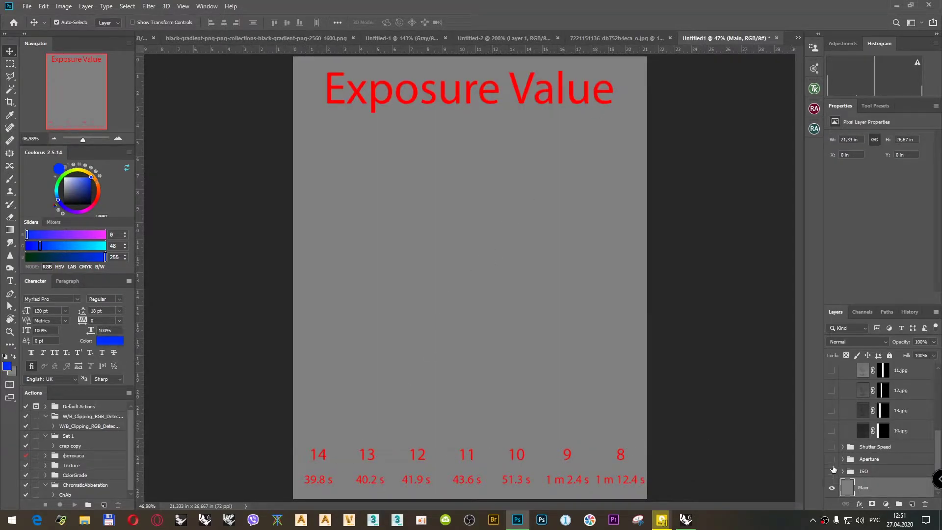
Step: Reveal the Exposure Value render strips one by one from darkest to brightest: 14, 13, 12, 11, 10, 9 and 8
left_click(832, 431)
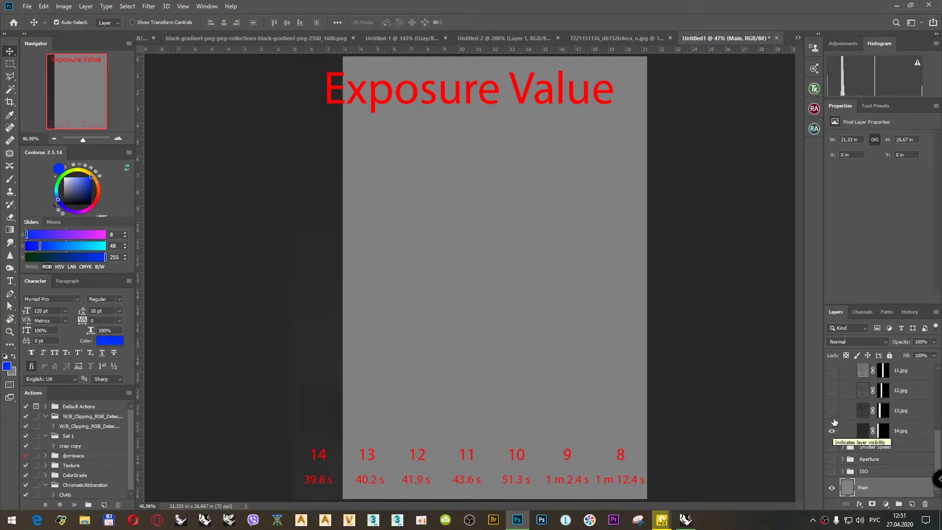
left_click(831, 411)
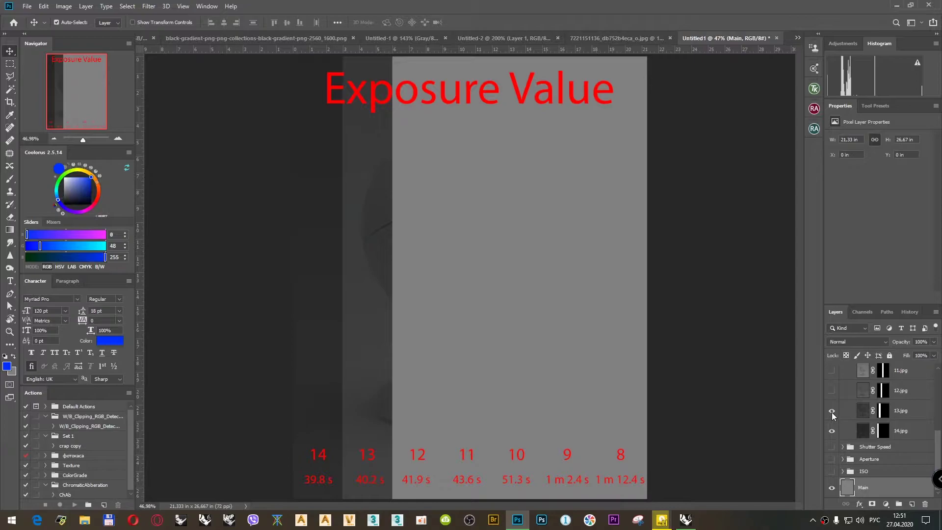
left_click(832, 390)
scroll(833, 391, "up", 1)
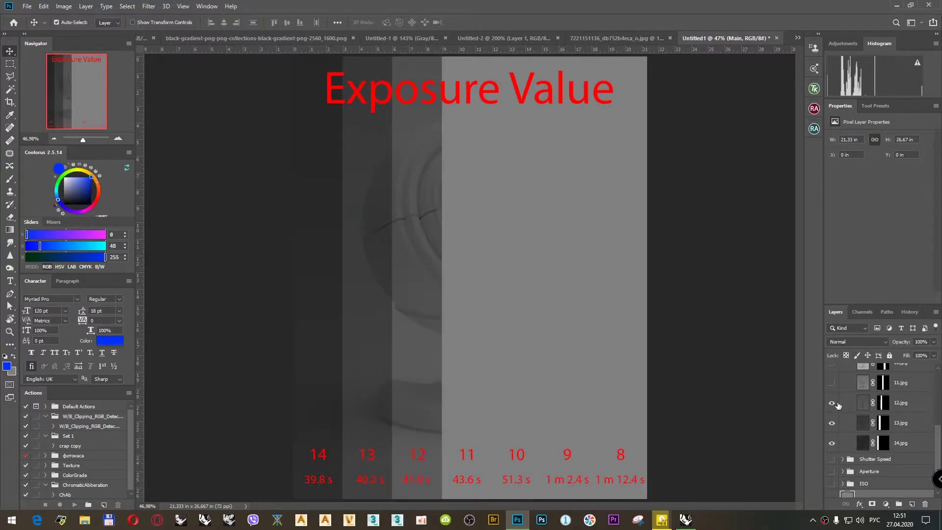
scroll(837, 407, "up", 3)
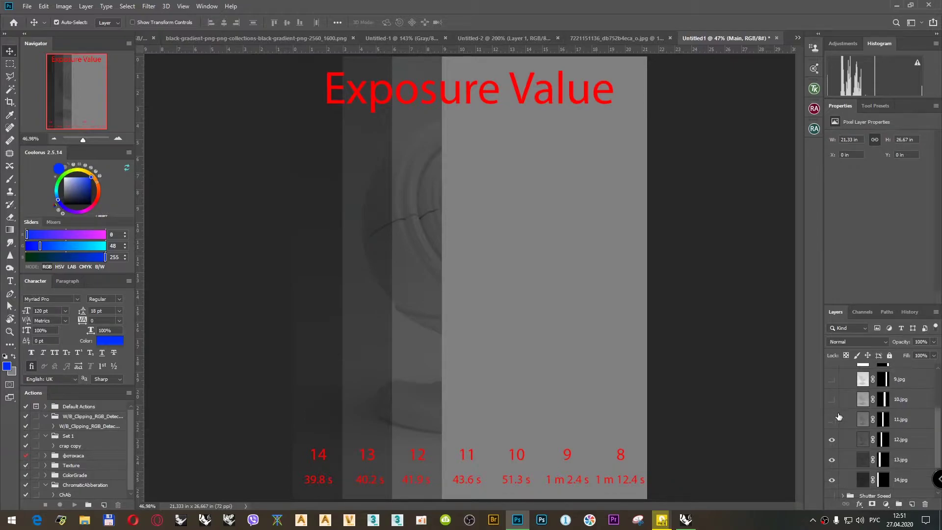
left_click(832, 420)
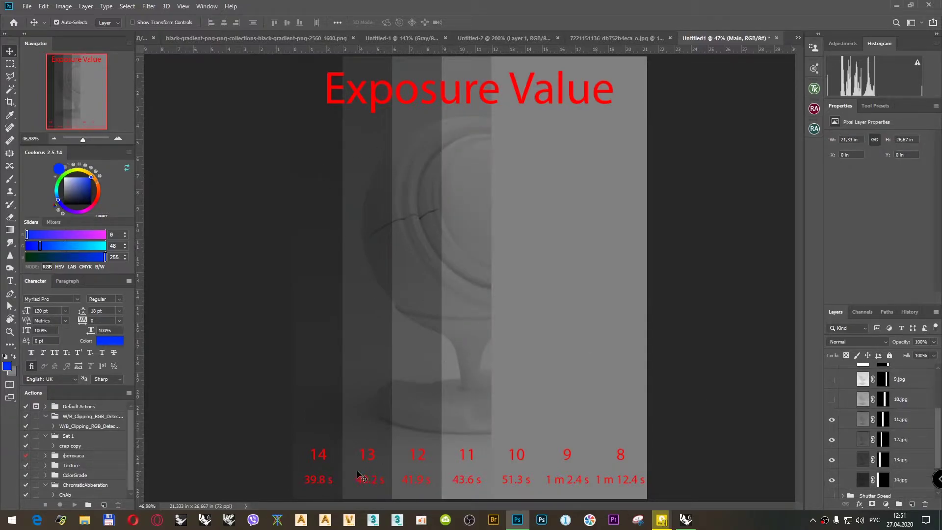
scroll(835, 438, "up", 2)
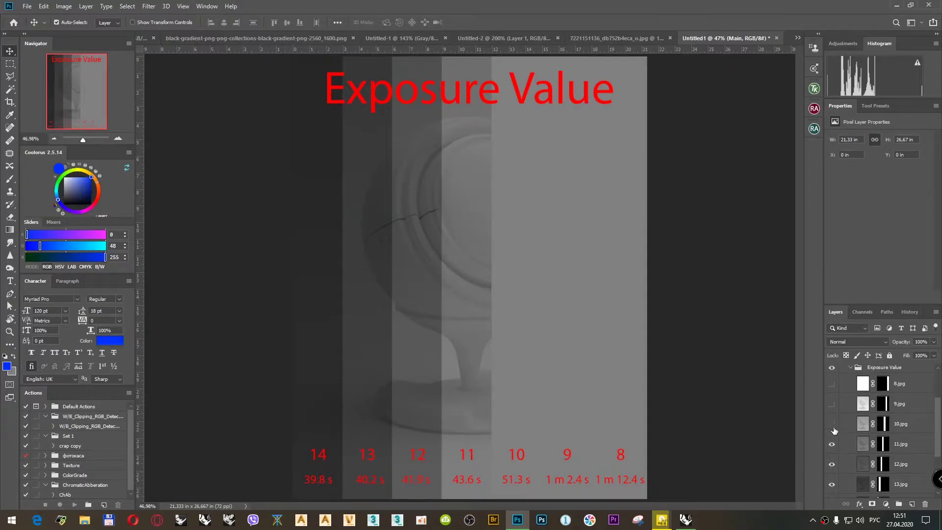
left_click(832, 424)
scroll(833, 424, "up", 2)
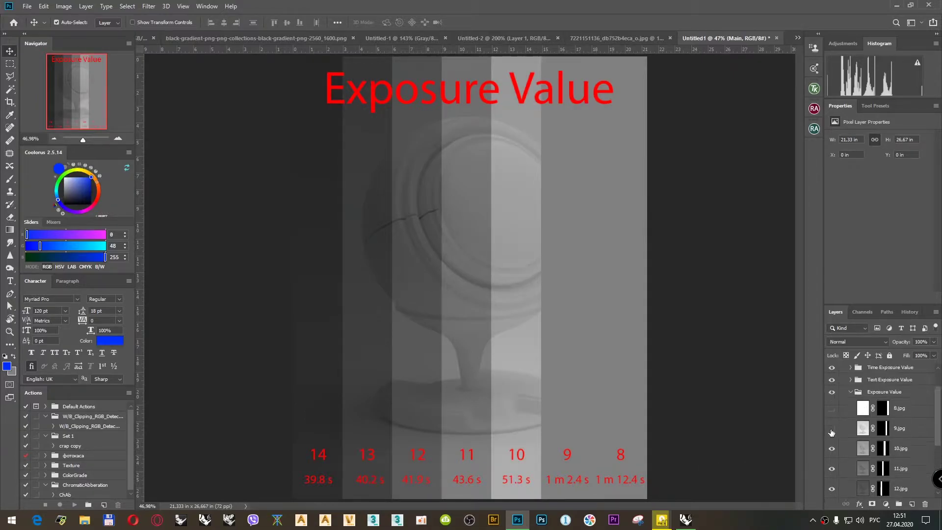
left_click(833, 429)
left_click(832, 409)
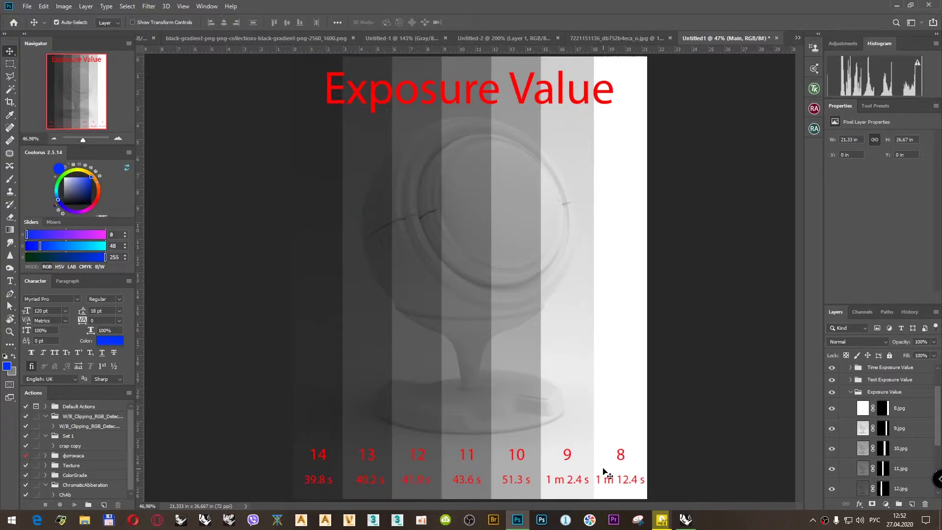
Step: Collapse the inner and parent Exposure Value groups and switch to the camera settings video in PotPlayer
left_click(850, 392)
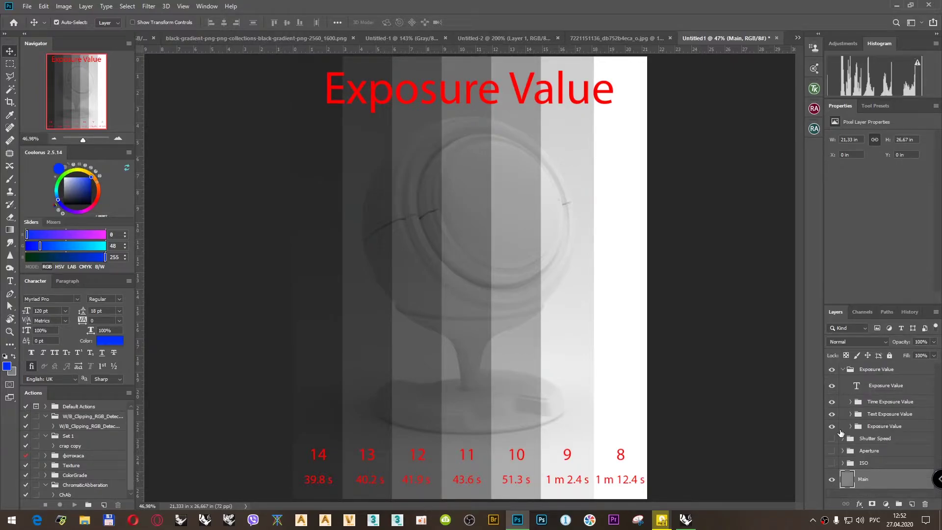
left_click(844, 370)
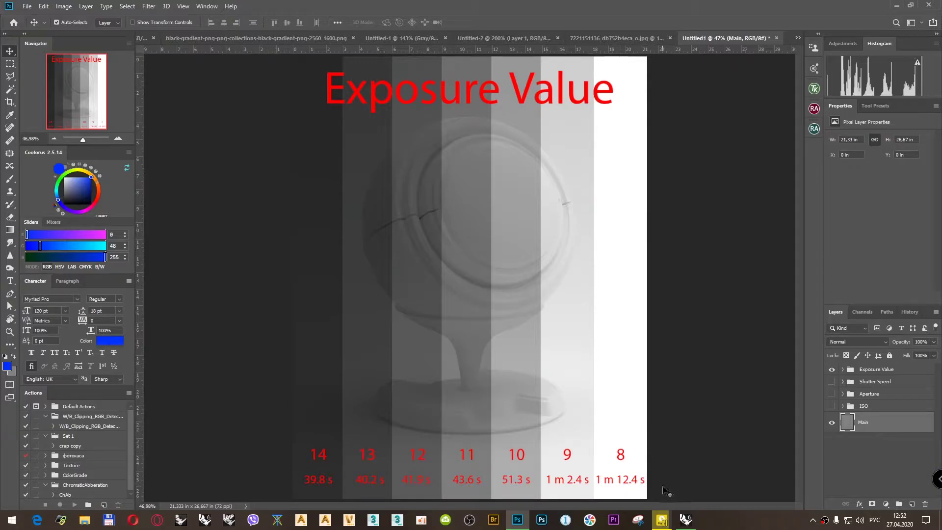
left_click(664, 519)
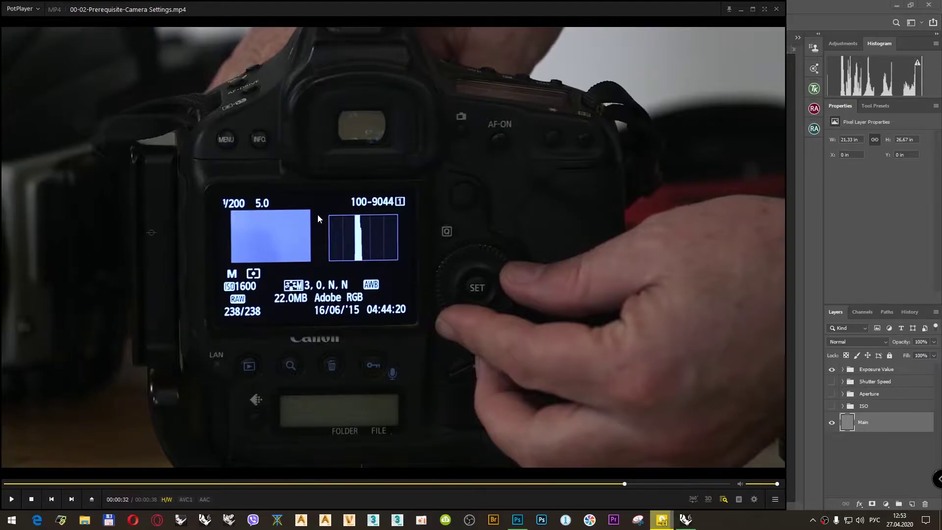
Step: Switch from the video player to the Shader Ball scene in Rhinoceros and turn on the Cyclorama layer
left_click(662, 521)
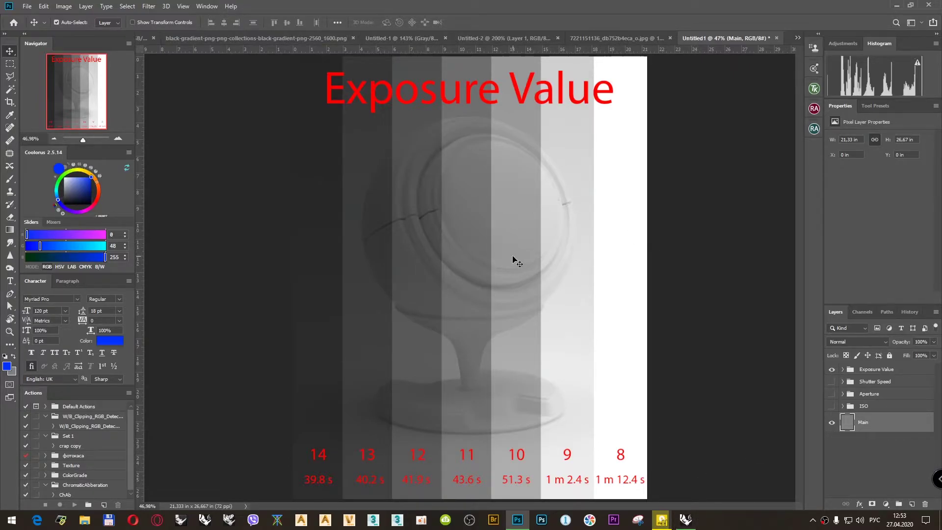
left_click(685, 520)
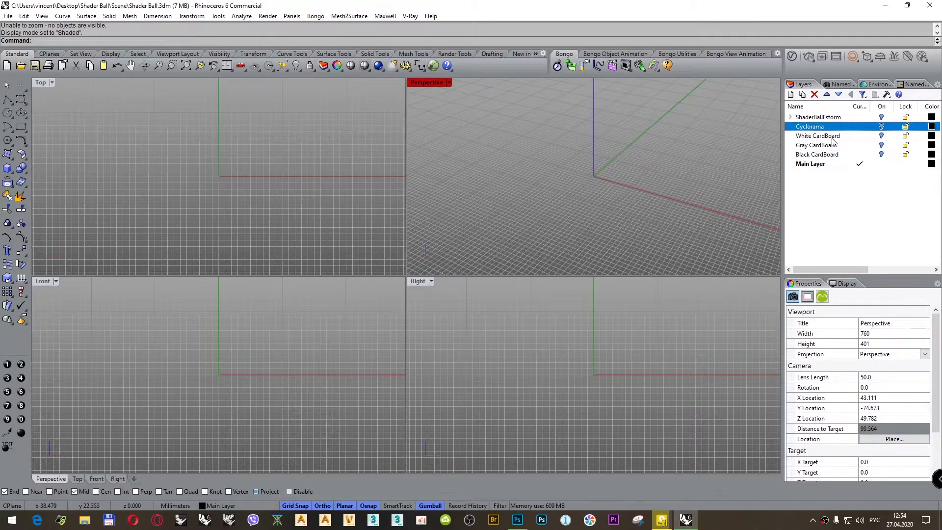
left_click(882, 127)
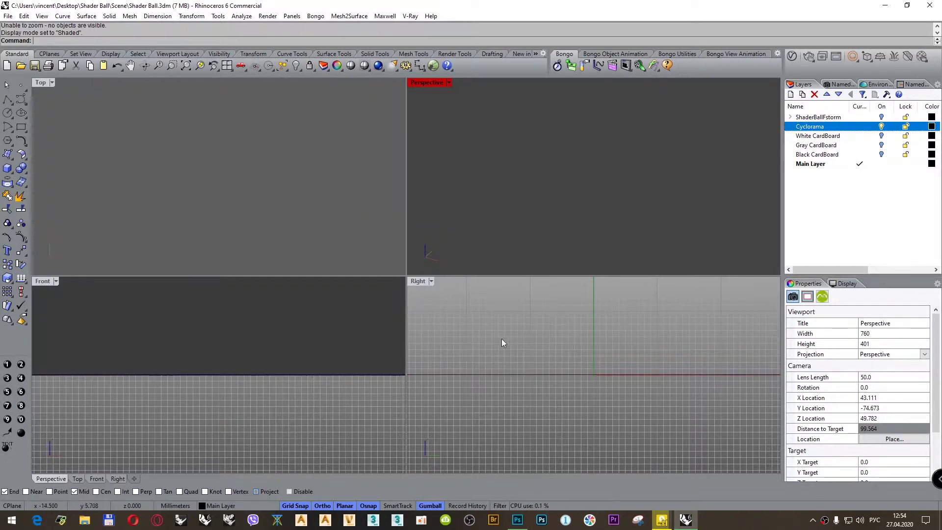
Step: Examine the cyclorama's shape by fitting it in all four viewports, orbiting the Perspective view and briefly selecting the polysurface
left_click(527, 400)
scroll(553, 402, "down", 10)
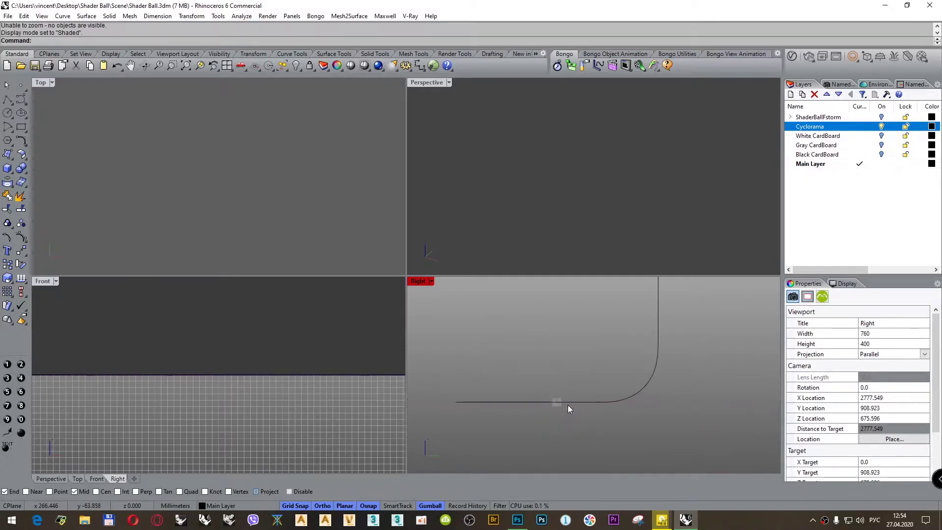
scroll(568, 393, "down", 3)
left_click(633, 309)
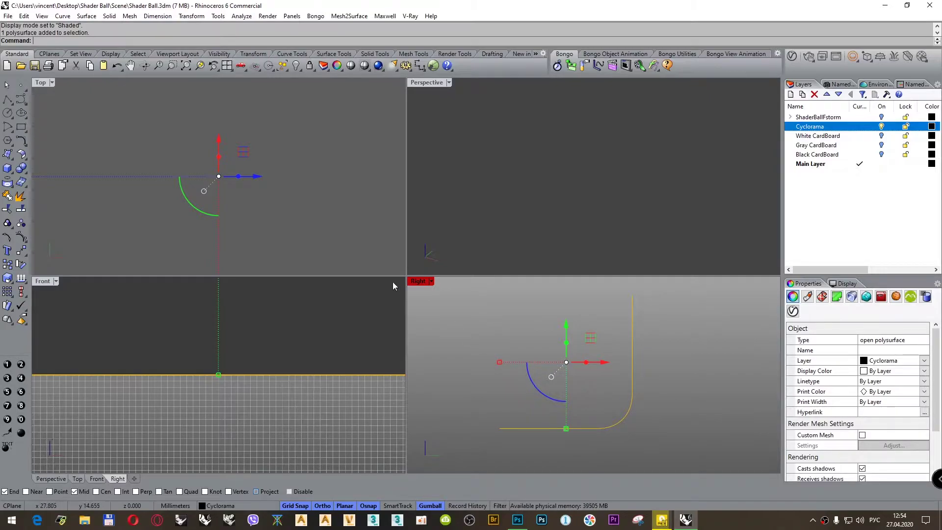
left_click(227, 65)
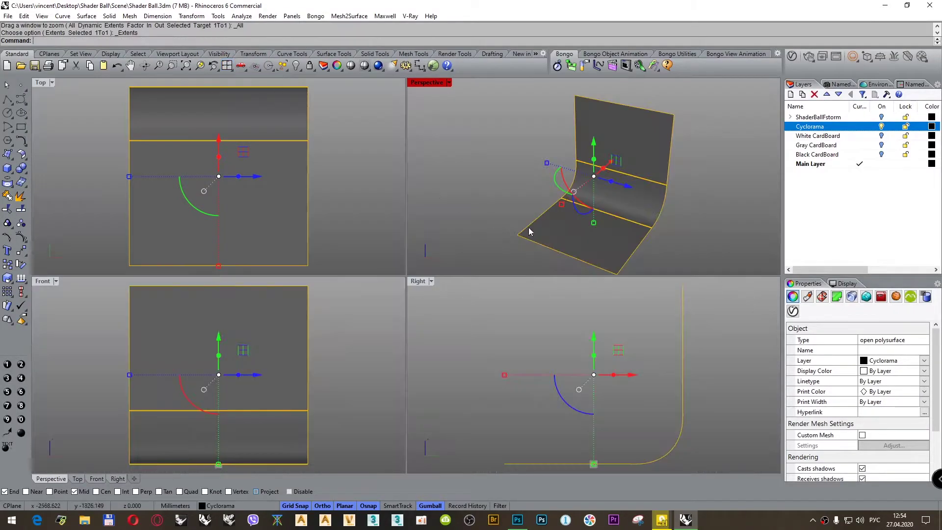
left_click(500, 169)
right_click_drag(514, 199, 528, 205)
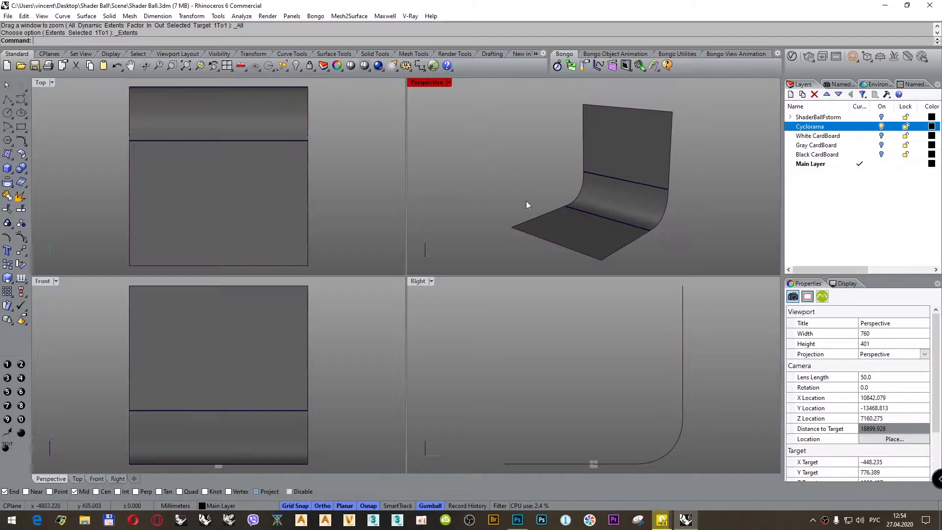
left_click(596, 218)
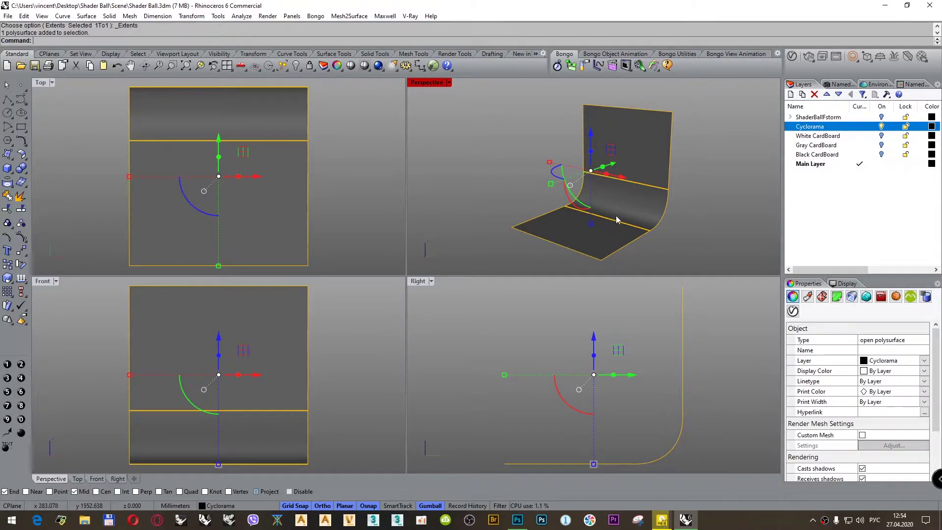
left_click(520, 153)
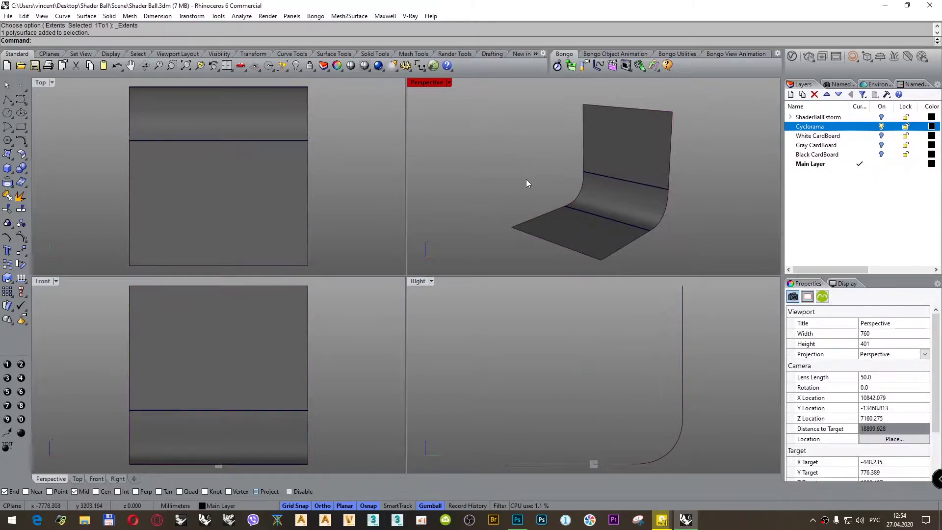
Step: Turn on the ShaderBallFstorm layer and select all objects on its sublayers
left_click(881, 117)
scroll(599, 226, "up", 10)
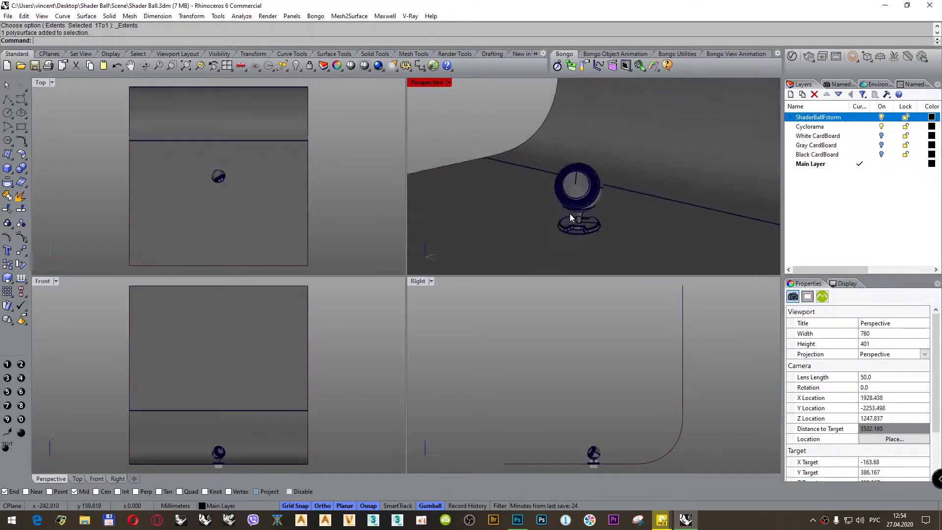
scroll(569, 216, "up", 3)
right_click(821, 117)
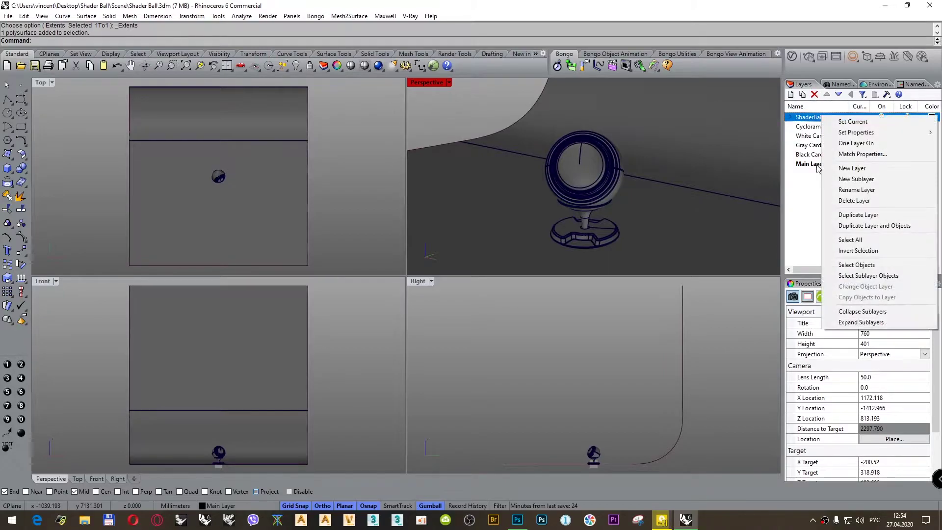
left_click(854, 265)
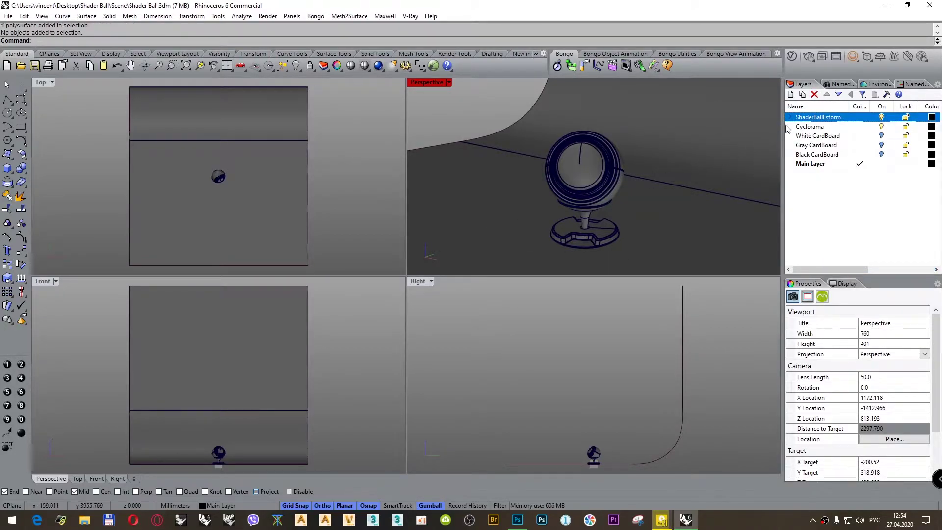
right_click(805, 119)
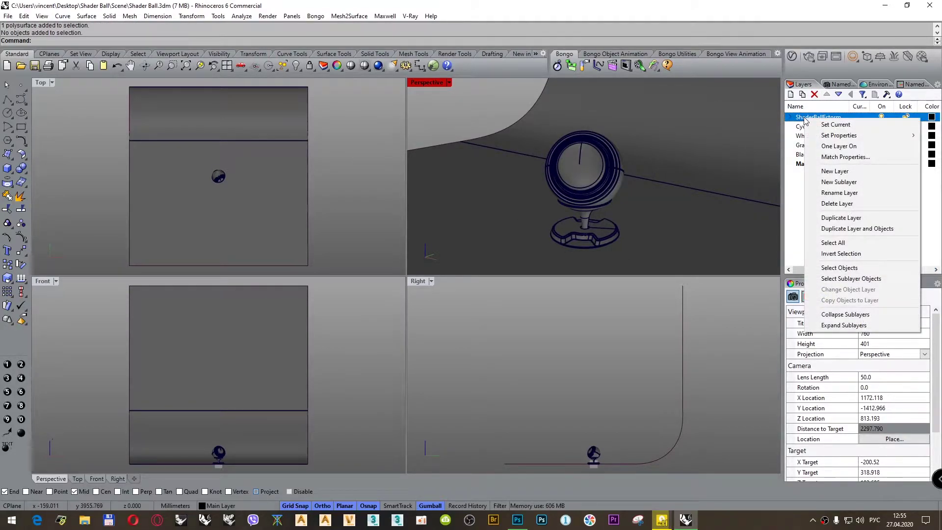
left_click(846, 279)
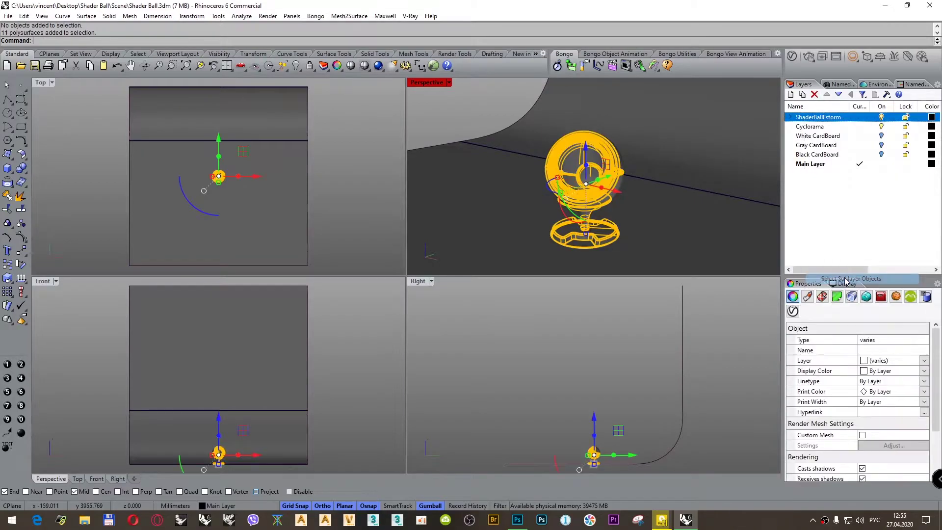
Step: Measure the selected shader ball's overall dimensions with a BoundingBox and delete the resulting box curves
left_click(242, 16)
left_click(261, 74)
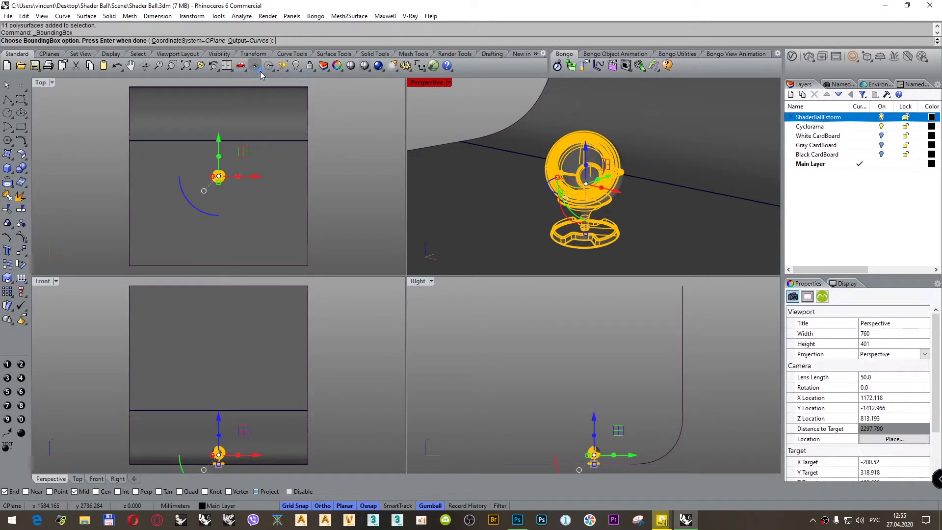
key("Return")
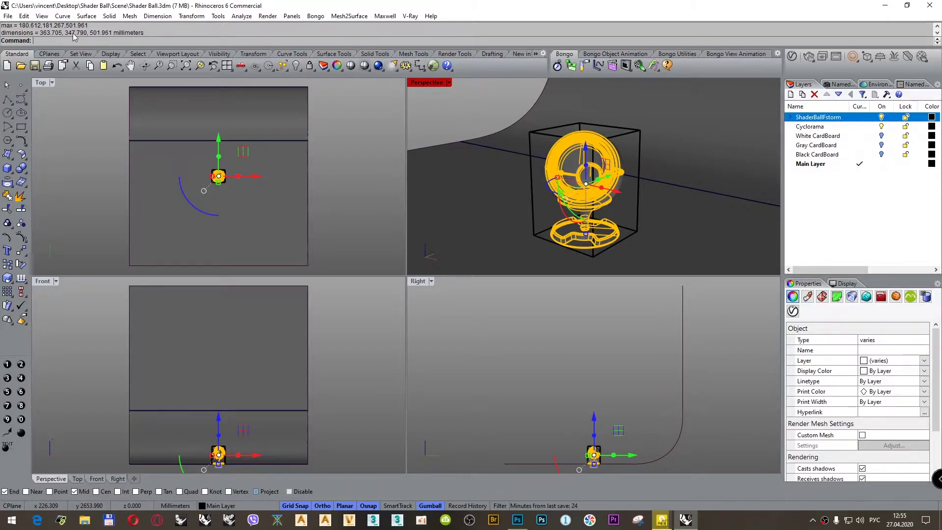
left_click(545, 131)
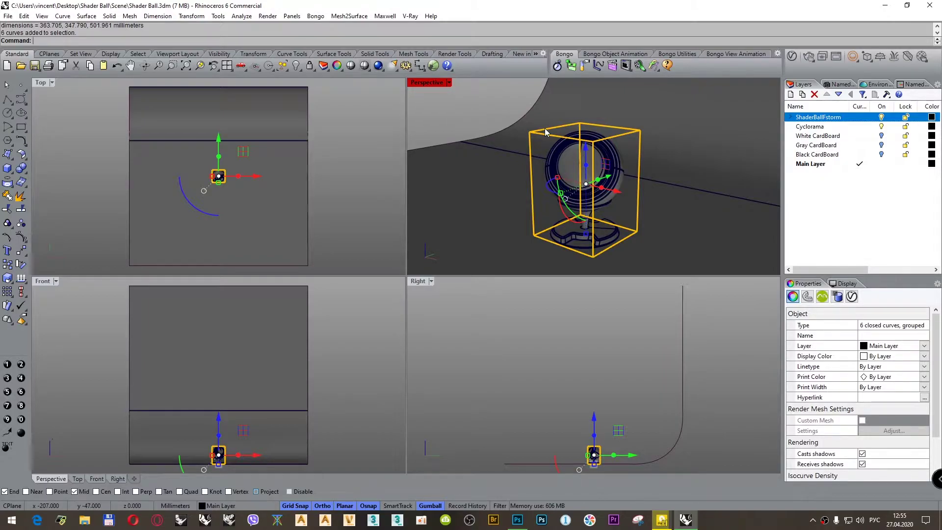
key("Delete")
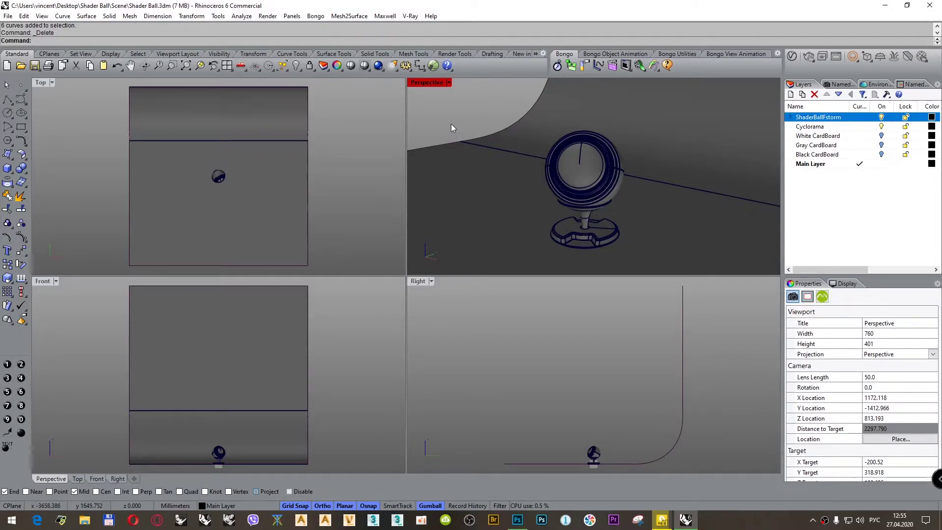
Step: Restore the named view Cam_105_mm in the Perspective viewport and select the cyclorama
left_click(838, 84)
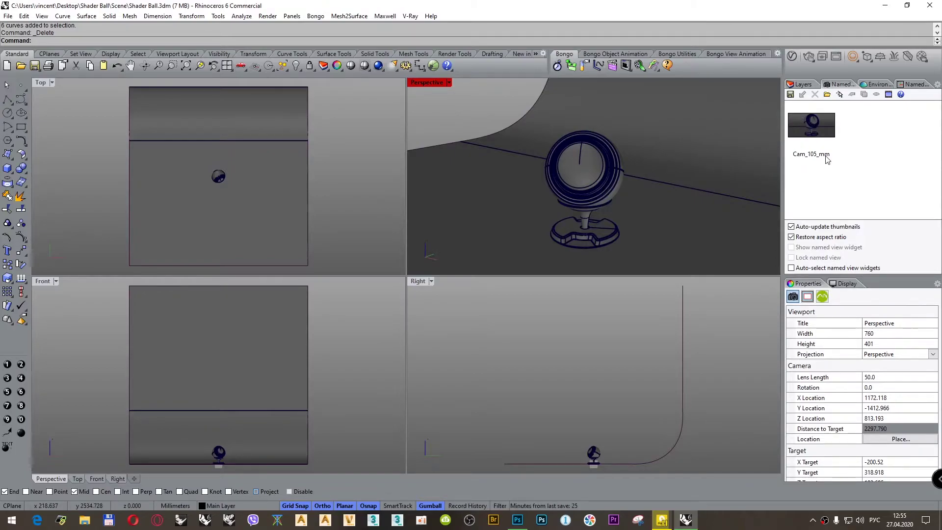
double_click(811, 129)
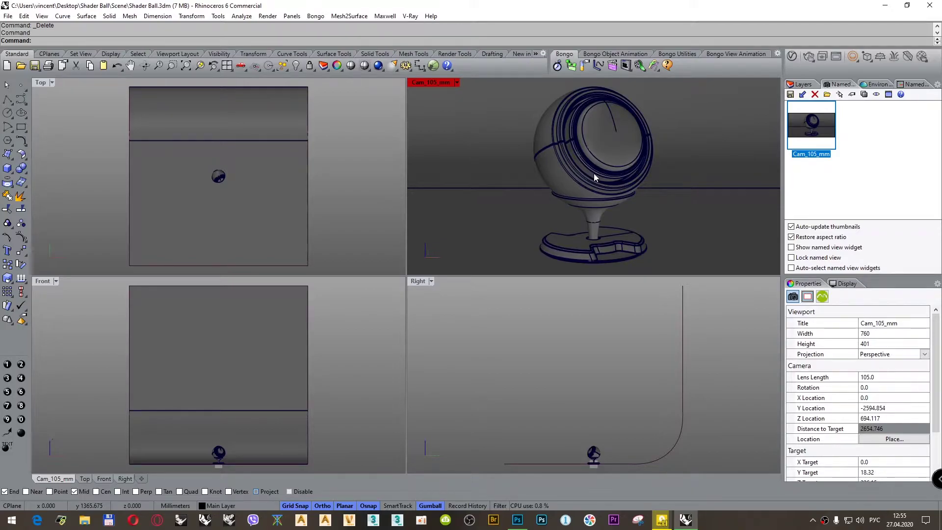
left_click(584, 351)
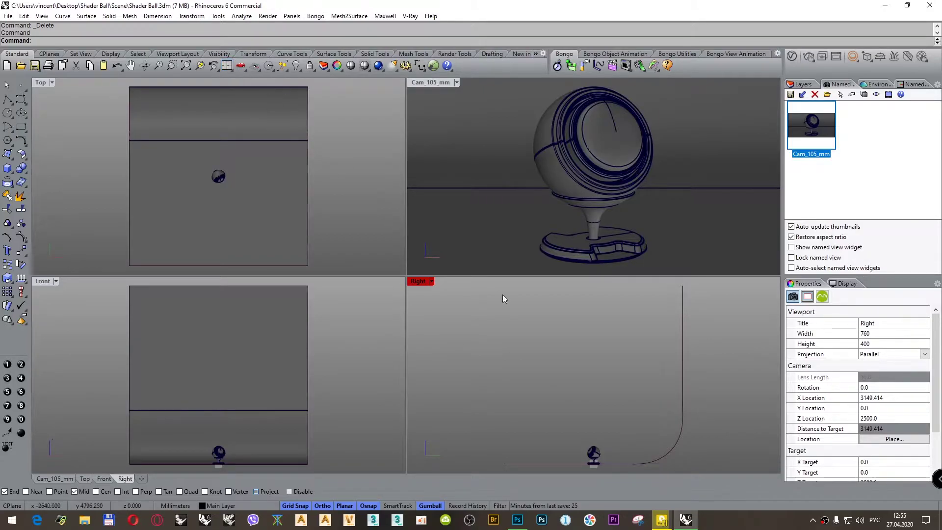
left_click(718, 135)
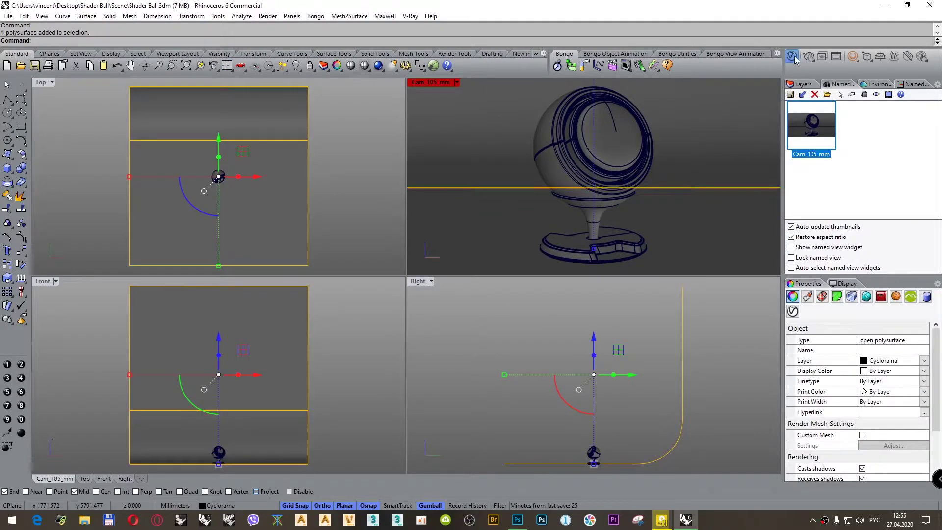
Step: Open the V-Ray Asset Editor and revert the render settings to the product defaults
left_click(792, 56)
left_click_drag(542, 101, 307, 100)
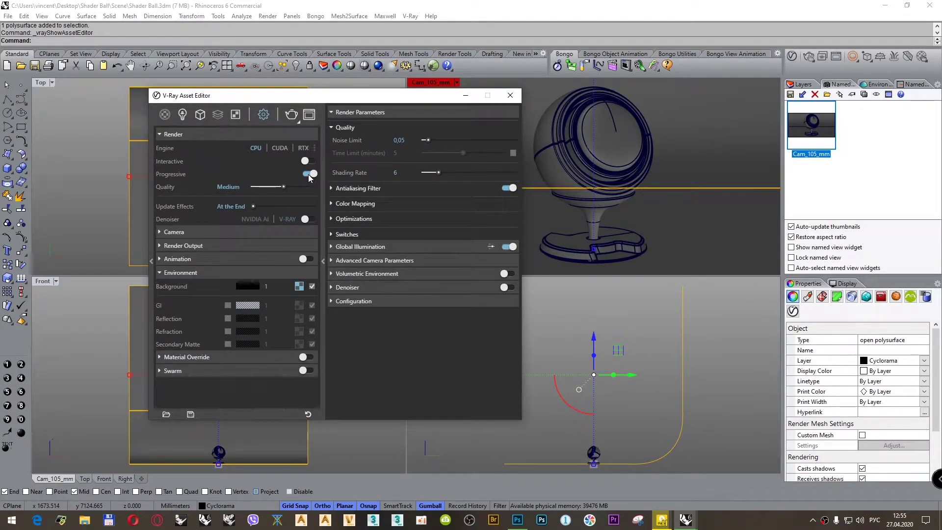
left_click(308, 414)
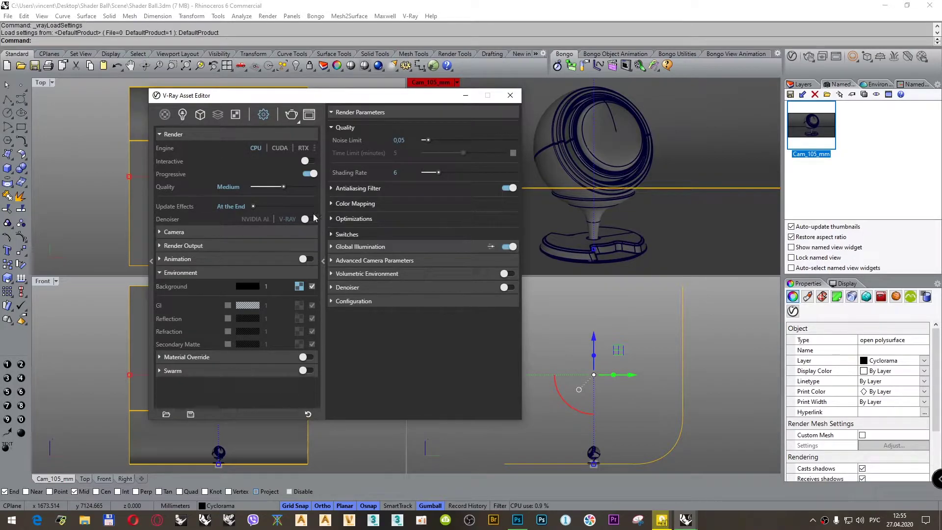
Step: Check the scene's lights, geometries and textures in the V-Ray Asset Editor and return to the render settings
left_click(182, 115)
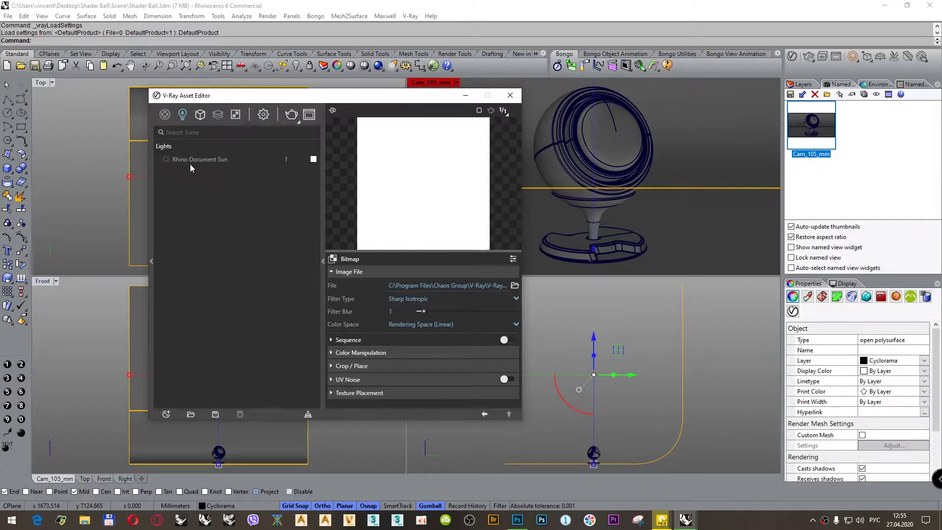
left_click(200, 115)
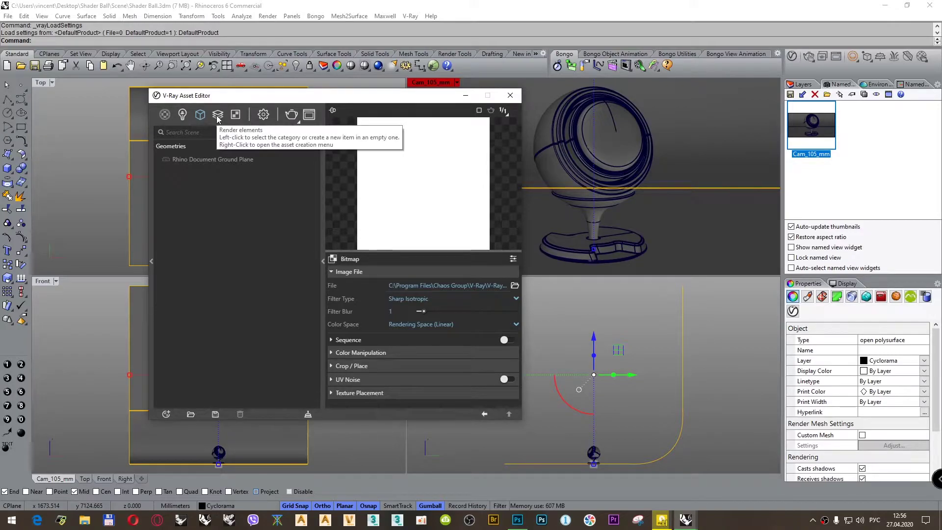
left_click(236, 115)
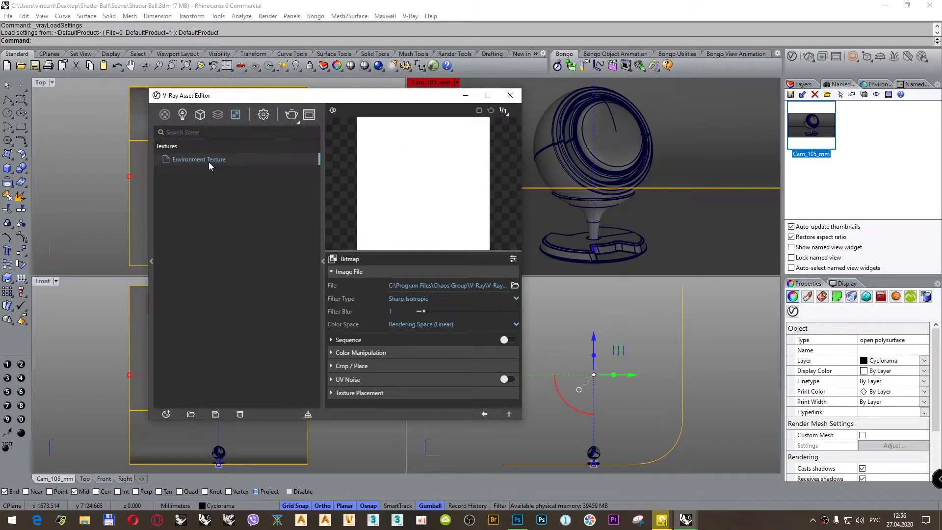
left_click(264, 115)
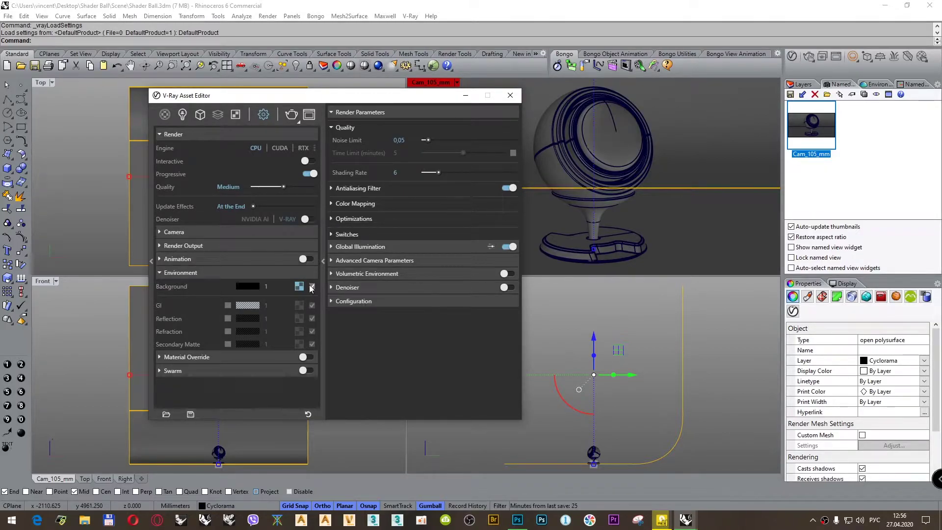
Step: Turn off progressive rendering and raise the render quality preset above Medium
left_click_drag(424, 101, 301, 96)
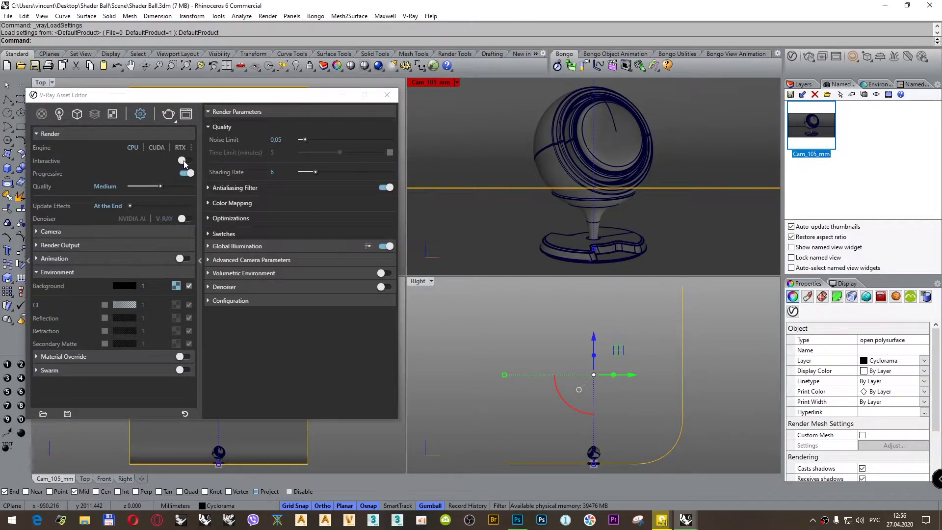
left_click(183, 174)
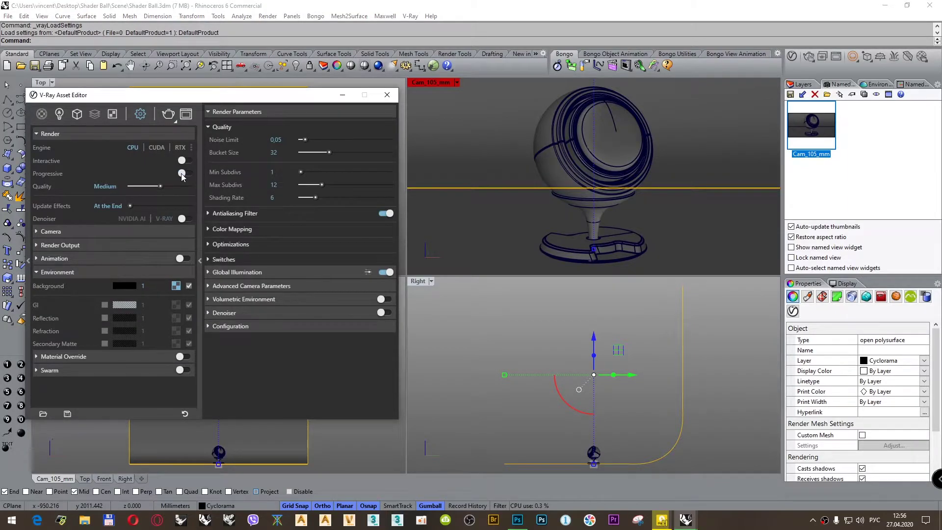
left_click_drag(161, 186, 174, 187)
Step: Set the render quality's noise limit to 0.015
type("5")
key("Return")
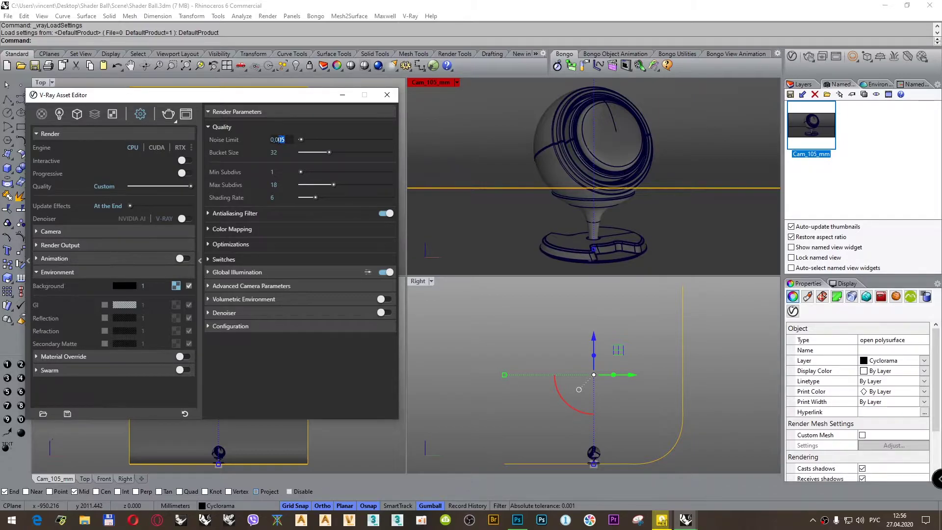
type("5")
left_click_drag(279, 139, 288, 139)
type("1")
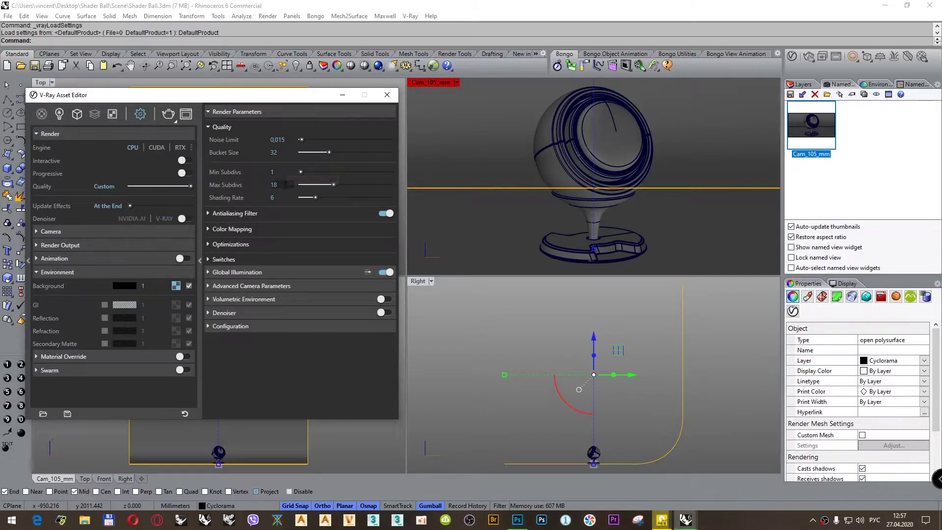
Step: Set the render quality's shading rate to 36
left_click(276, 172)
left_click(276, 184)
left_click(269, 198)
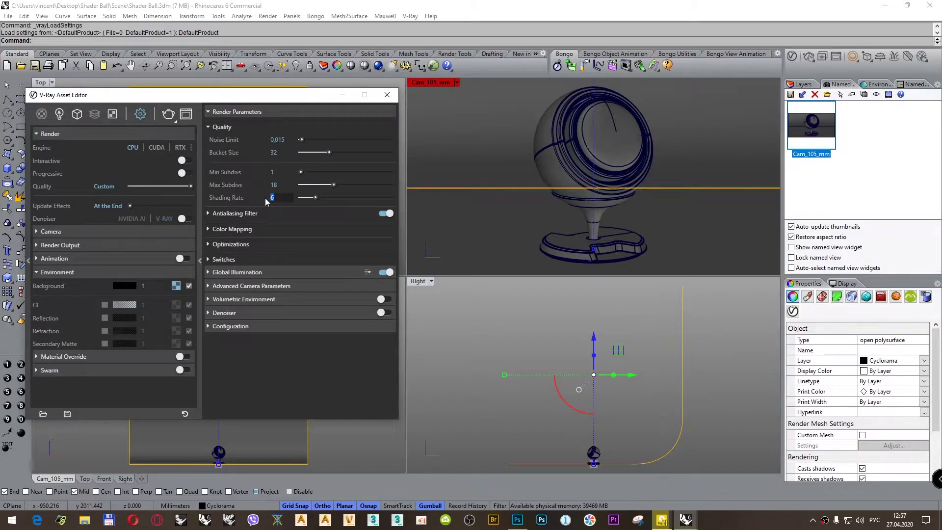
type("36")
key("Return")
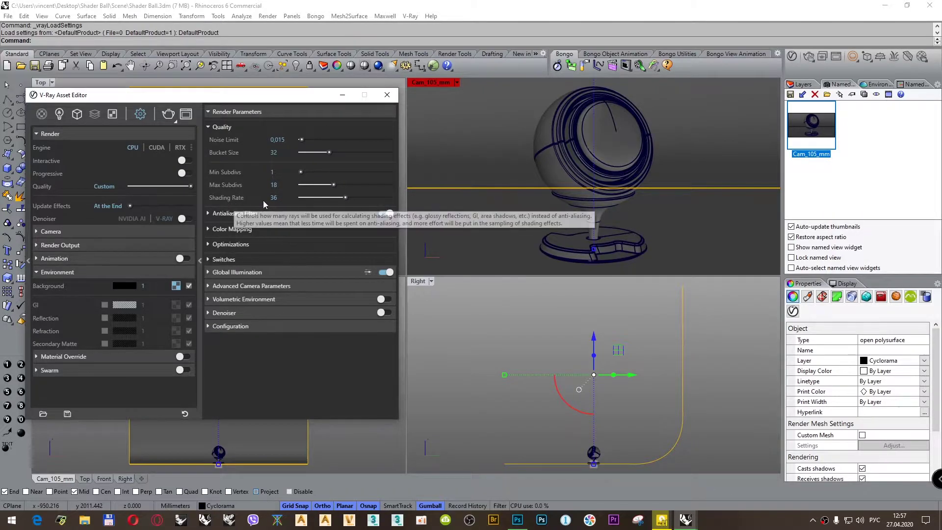
Step: Set the global illumination's primary rays to Irradiance map
left_click(275, 184)
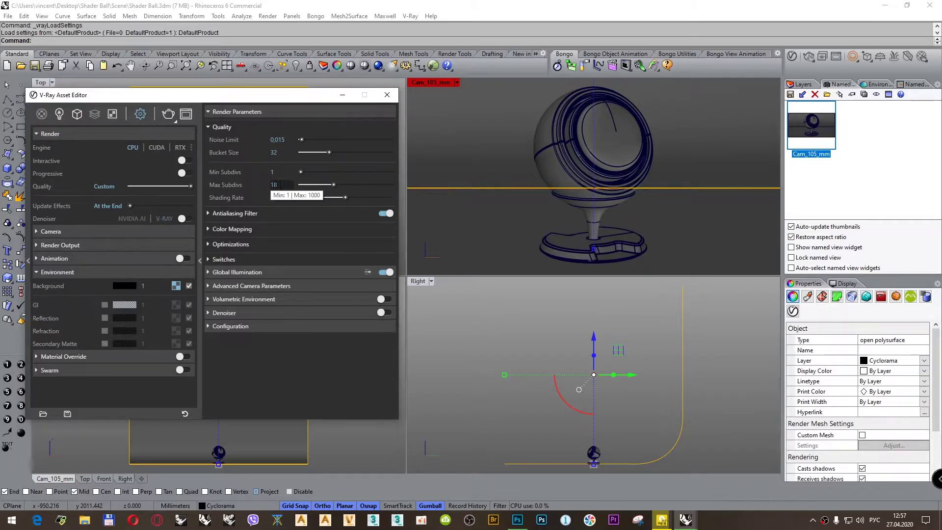
key("Return")
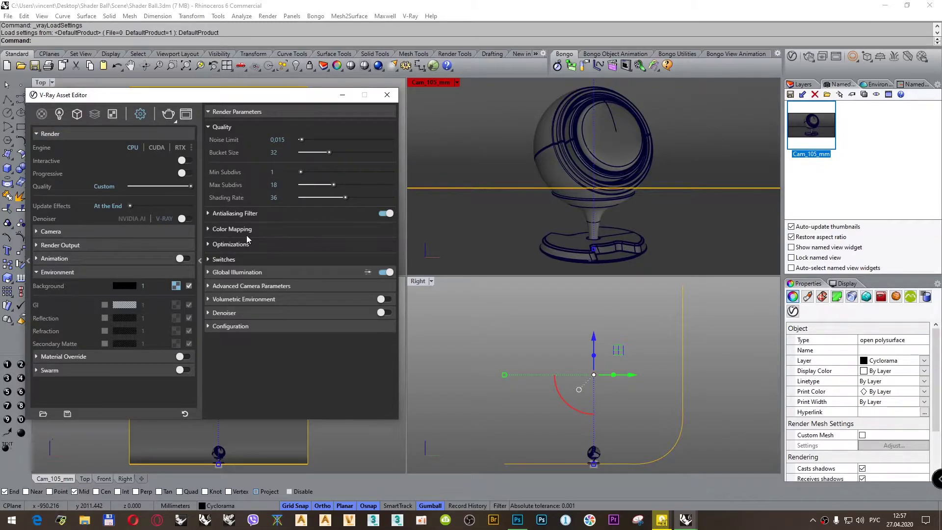
left_click(248, 274)
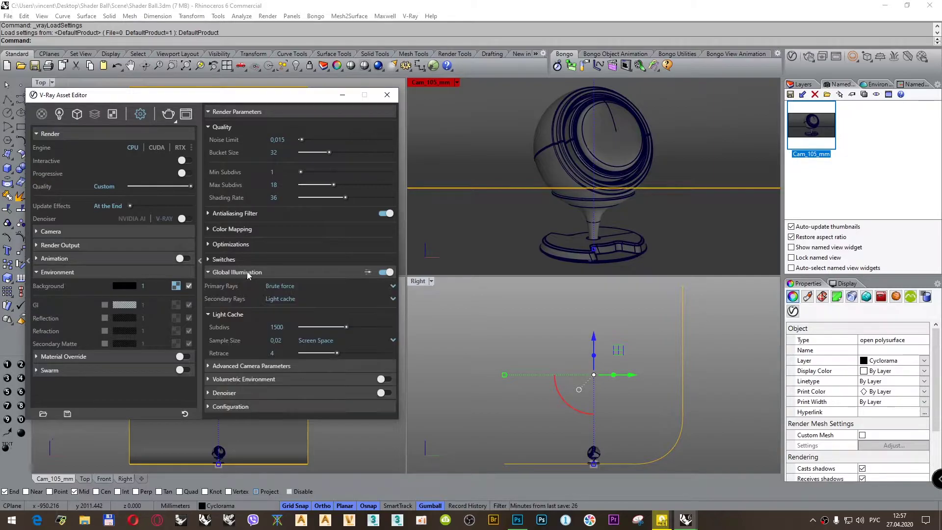
left_click(274, 286)
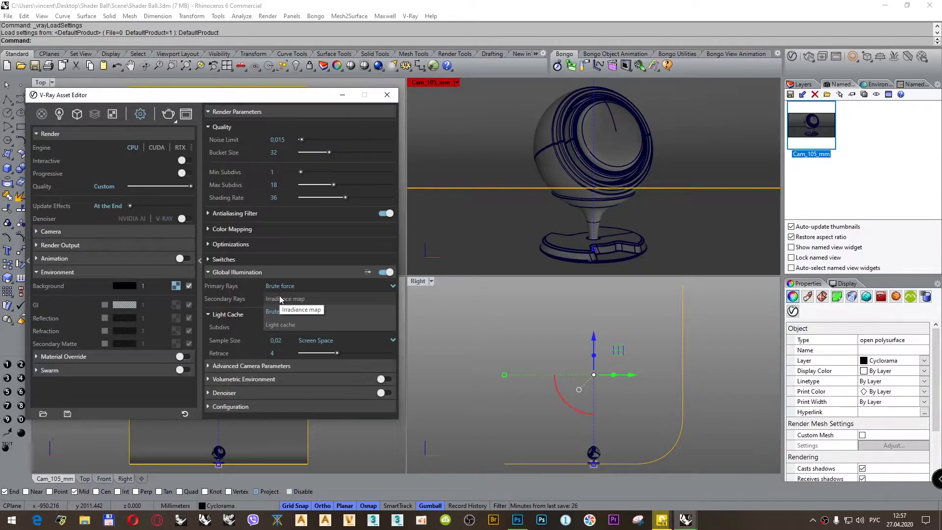
left_click(280, 299)
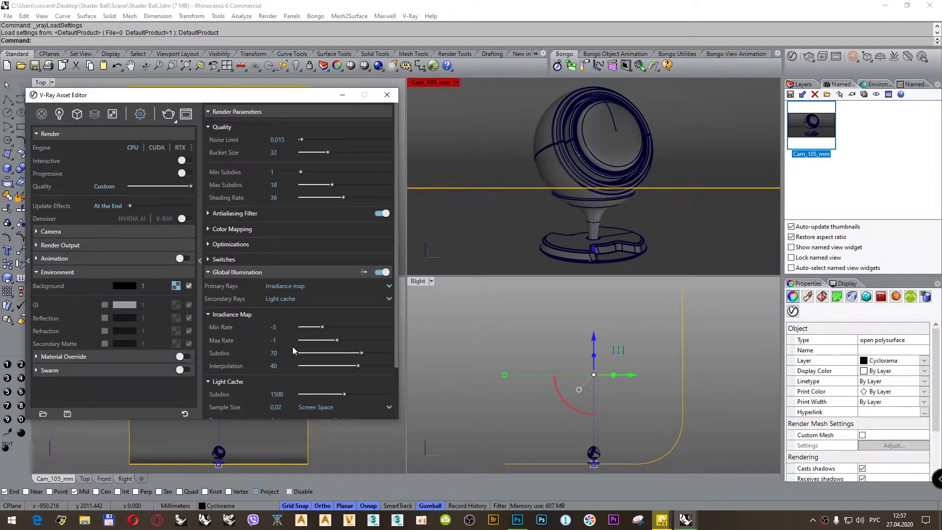
Step: Set the irradiance map's subdivs to 80 and its interpolation to 30
scroll(293, 346, "down", 2)
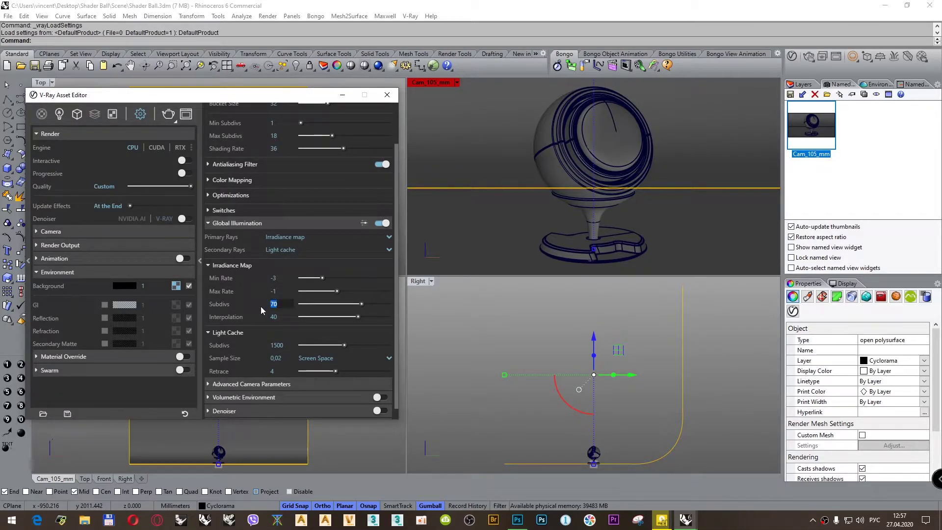
type("80")
key("Return")
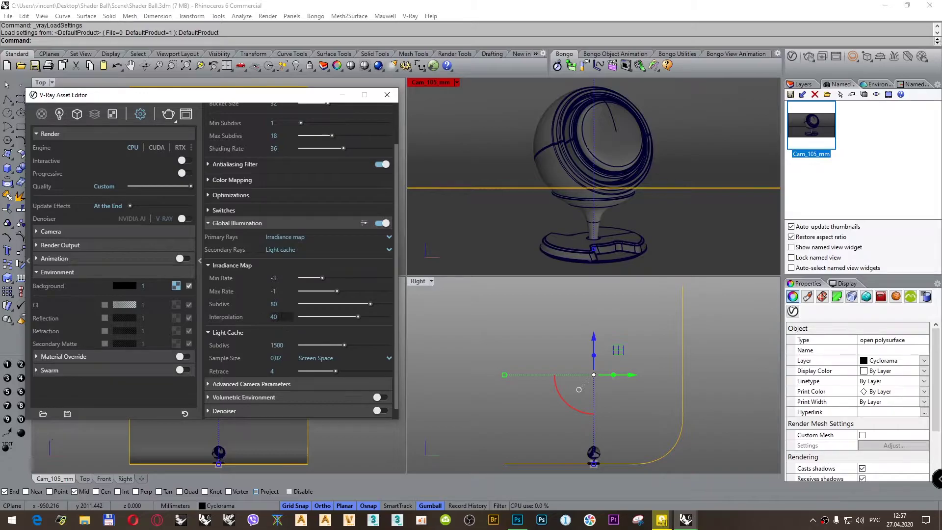
type("30")
key("Return")
Step: Set the light cache sample size to 0,01
scroll(257, 319, "down", 1)
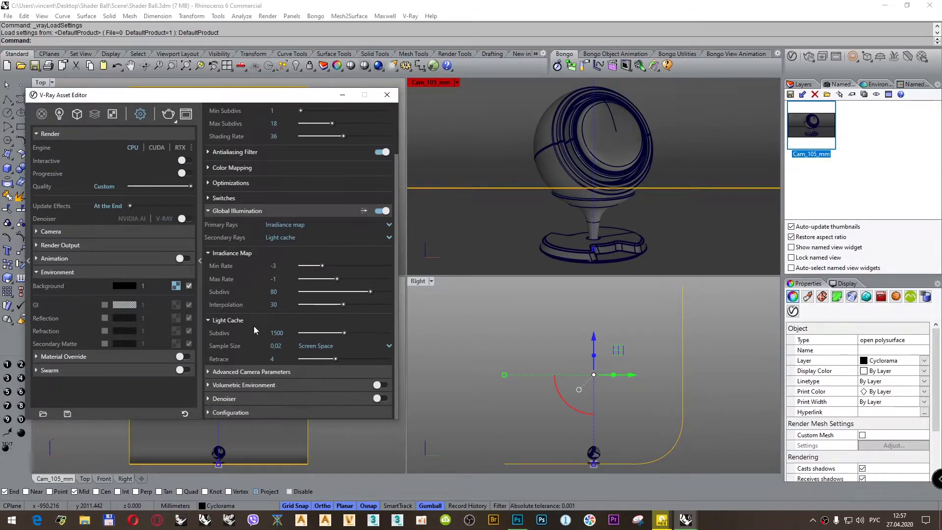
double_click(282, 345)
type("0,01")
key("Return")
Step: Expand the advanced camera parameters and the camera exposure settings
left_click(252, 372)
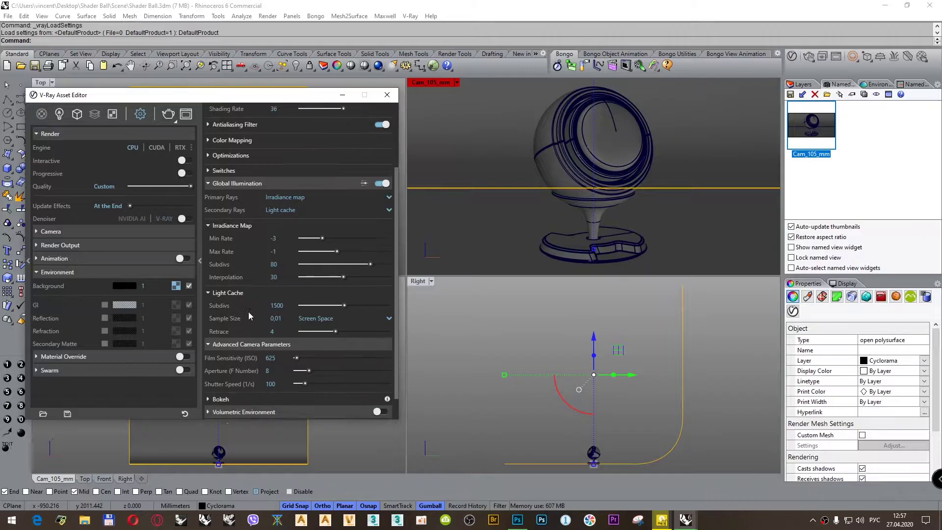
scroll(248, 312, "down", 2)
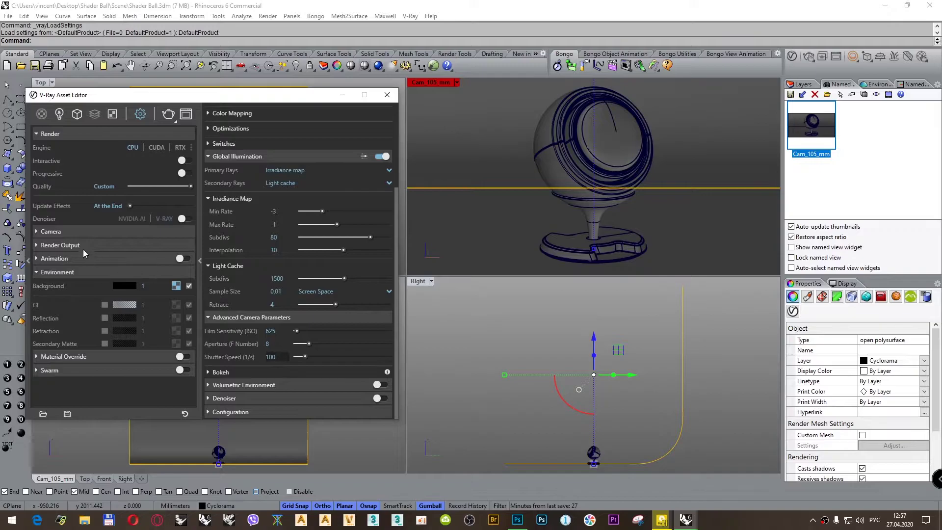
left_click(50, 232)
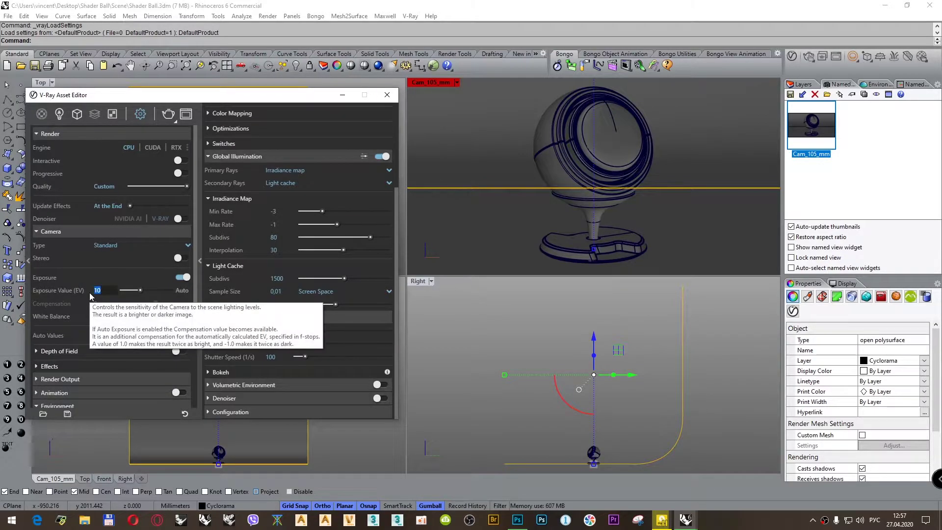
Step: Switch to Photoshop to examine the ISO 100 exposure value table, and return to Rhino
left_click(514, 519)
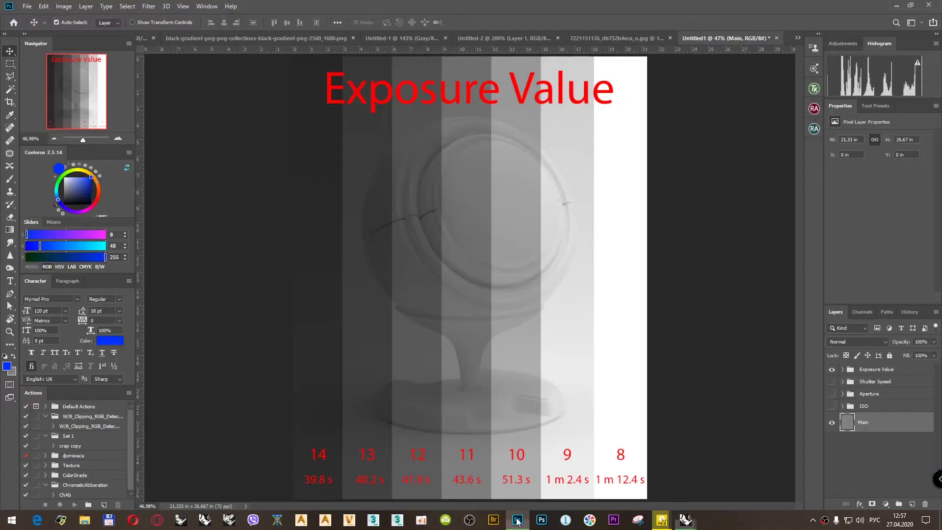
left_click(473, 39)
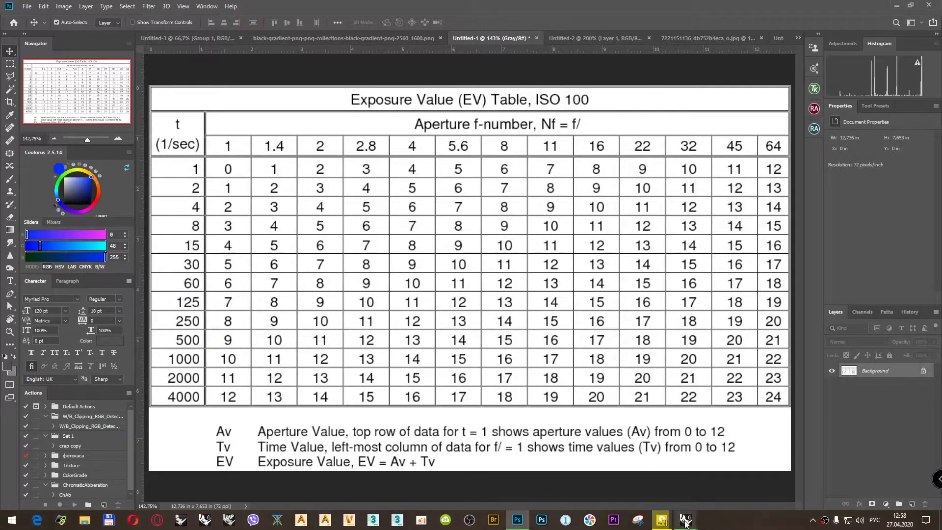
mouse_move(686, 522)
left_click(686, 489)
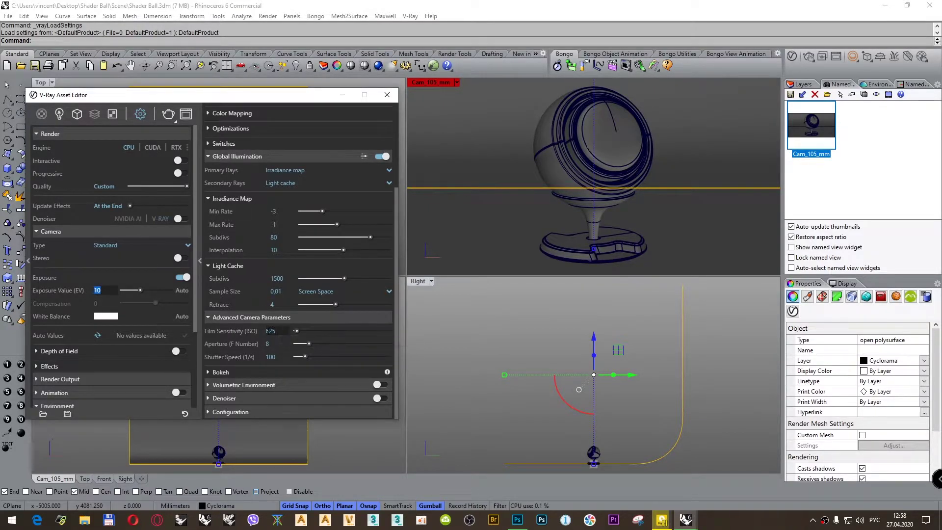
Step: Set the camera's film sensitivity (ISO) to 100
double_click(275, 331)
type("100")
key("Return")
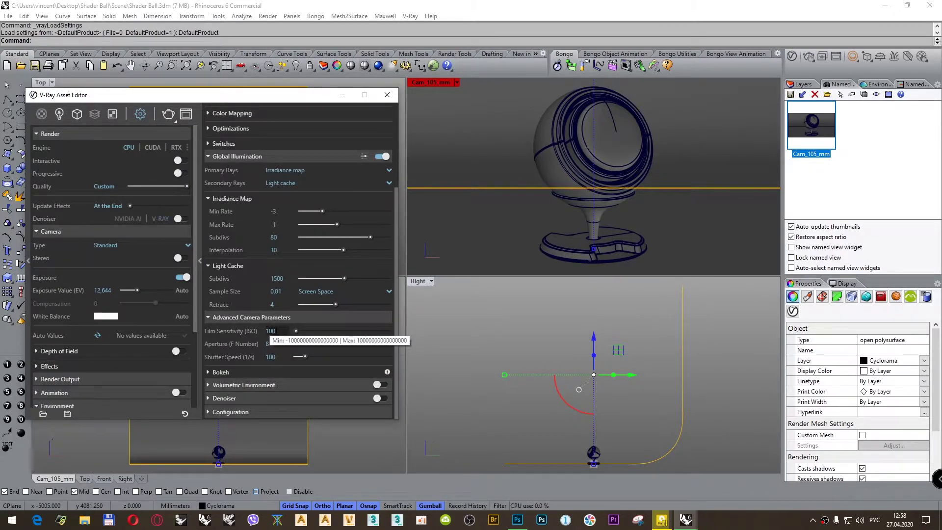
left_click(271, 332)
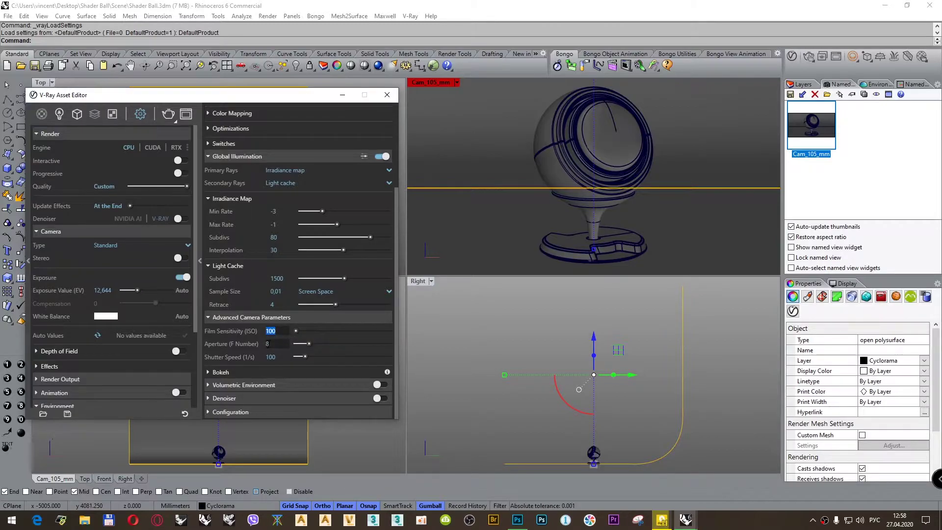
key("Return")
Step: Check the exposure value table in Photoshop for an aperture and shutter speed pair, and return to Rhino
left_click(517, 520)
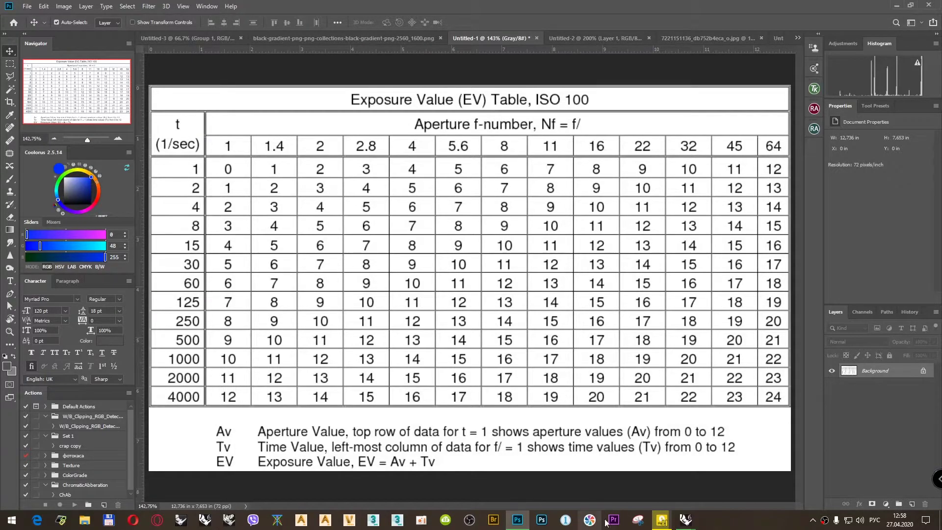
mouse_move(683, 522)
left_click(673, 476)
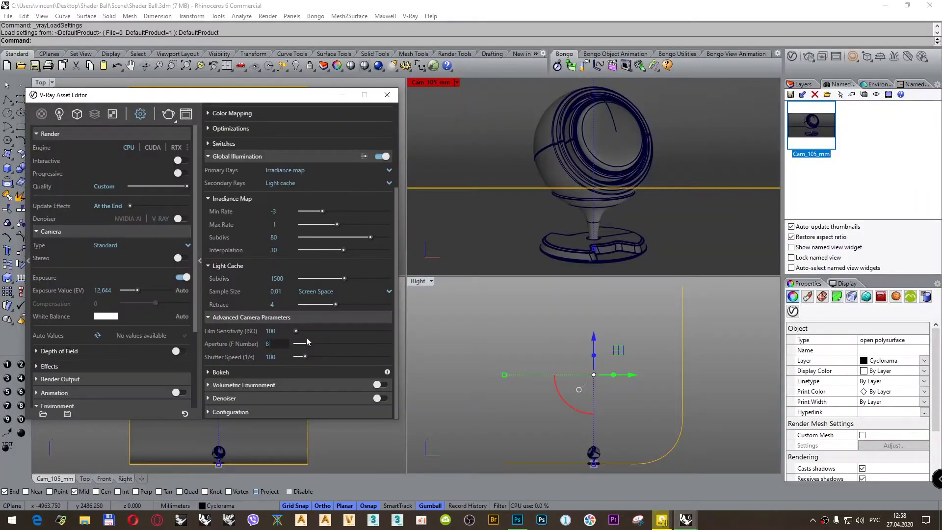
Step: Set the camera's shutter speed (1/s) to 15
left_click(260, 358)
type("15")
key("Return")
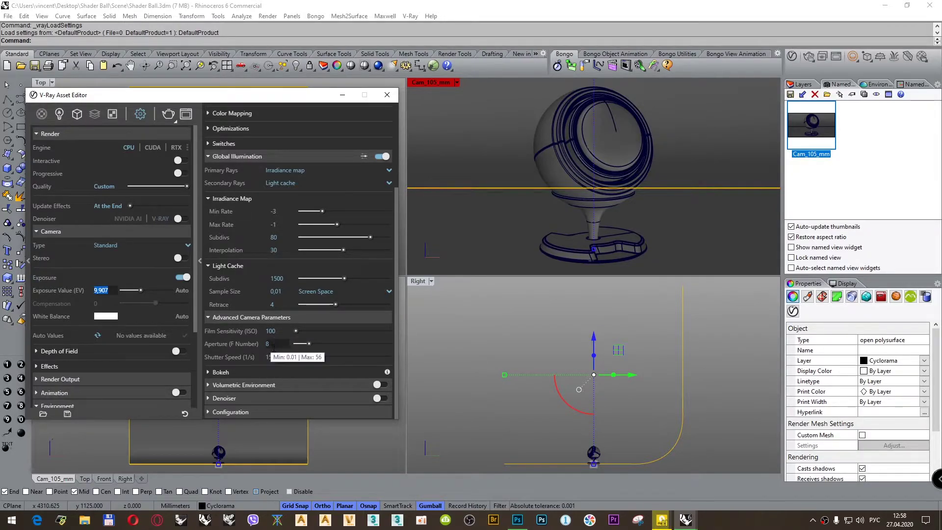
Step: Compare the aperture 8 and shutter speed 15 combination with Photoshop's exposure value table, and return to Rhino
left_click(517, 520)
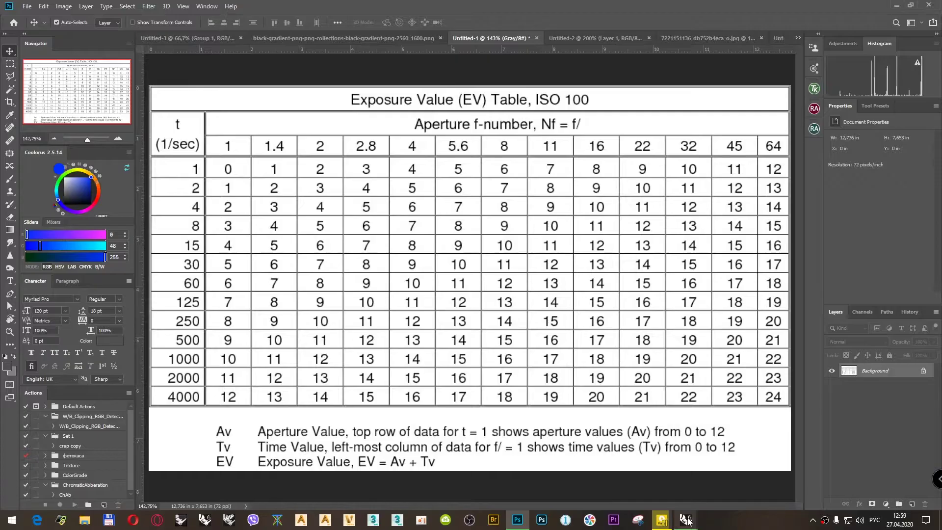
mouse_move(686, 520)
left_click(625, 476)
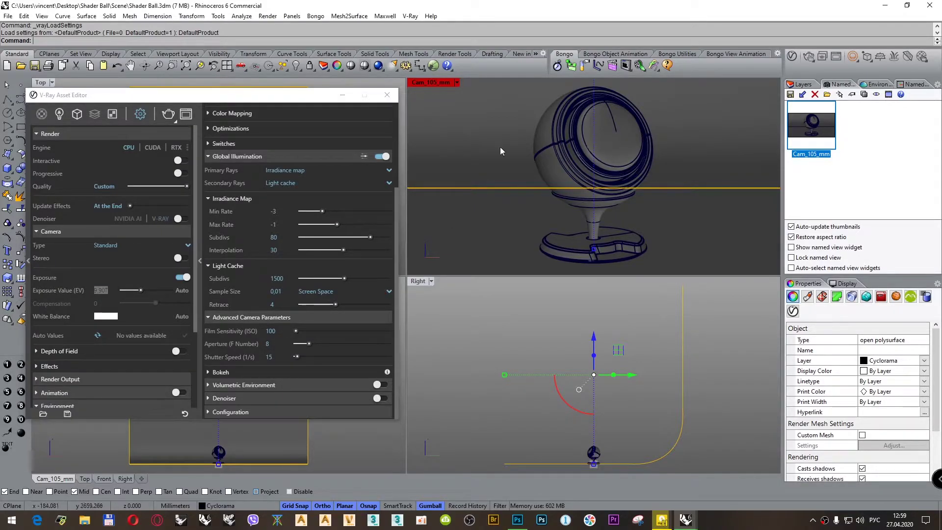
Step: Render the shader ball at 800 x 450 and move the frame buffer clear of the render settings
left_click(167, 114)
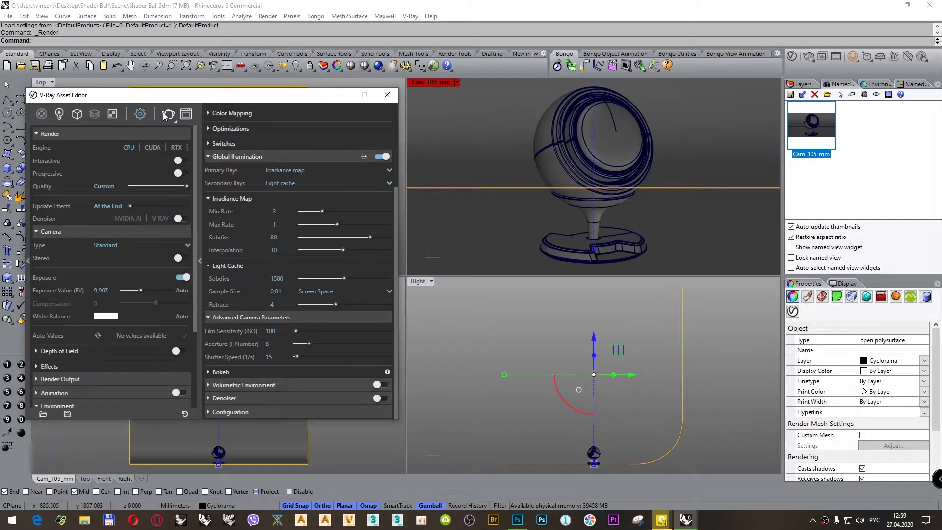
mouse_move(686, 519)
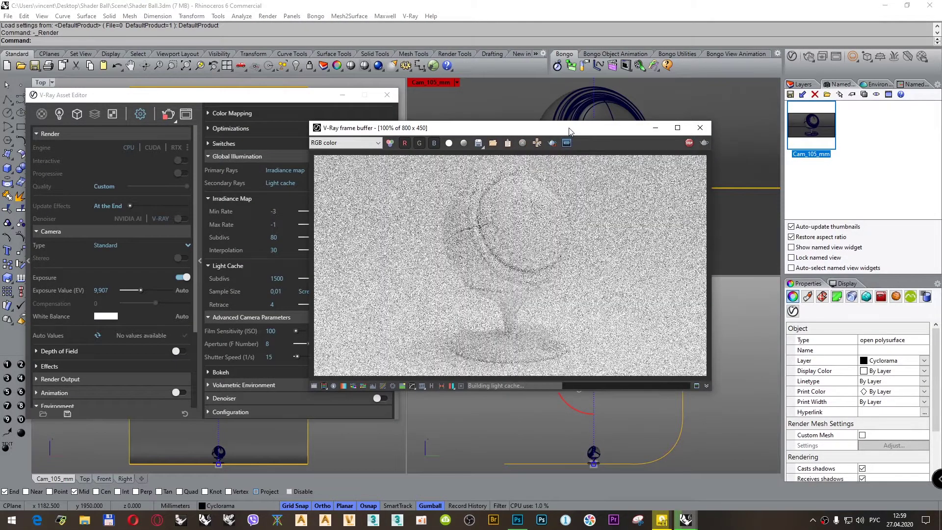
left_click_drag(571, 131, 694, 133)
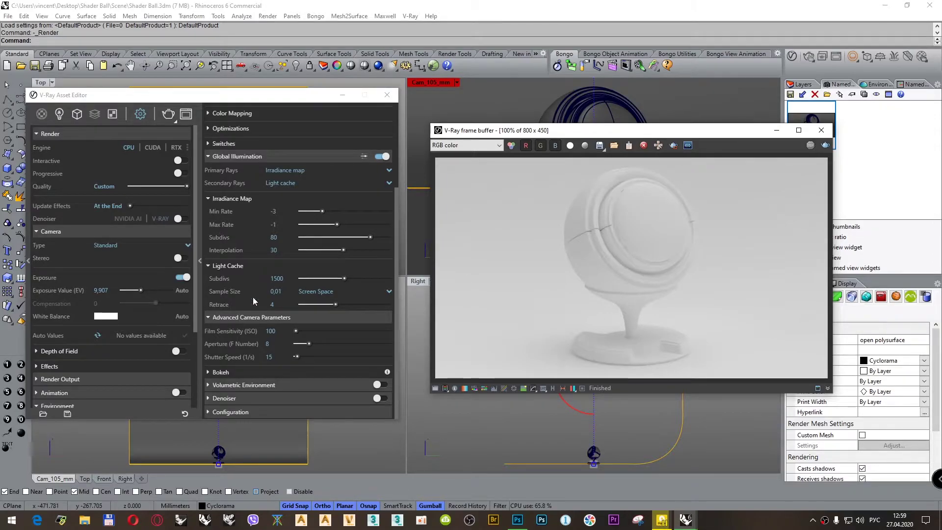
Step: Turn on the safe frame and set the render output to 4:5 - Portrait with an image height of 800
scroll(75, 352, "down", 3)
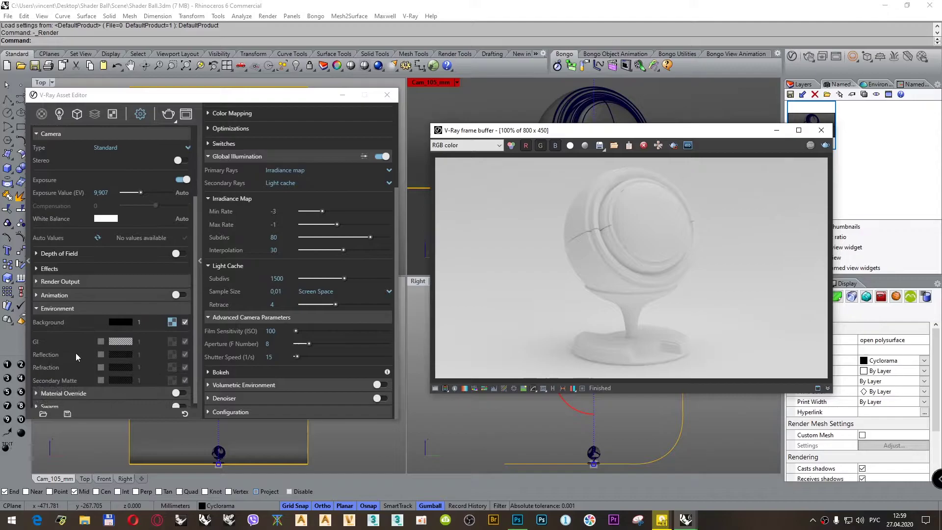
left_click(58, 282)
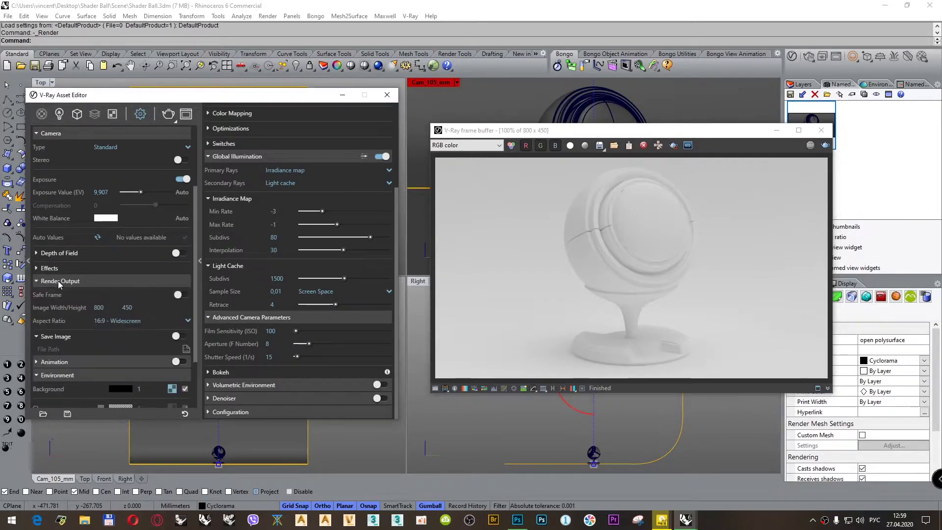
left_click(179, 295)
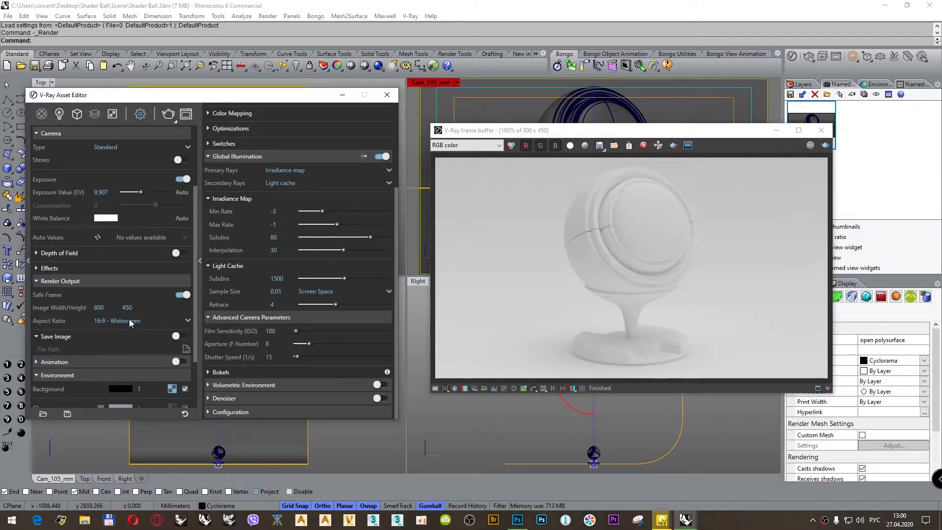
left_click(136, 322)
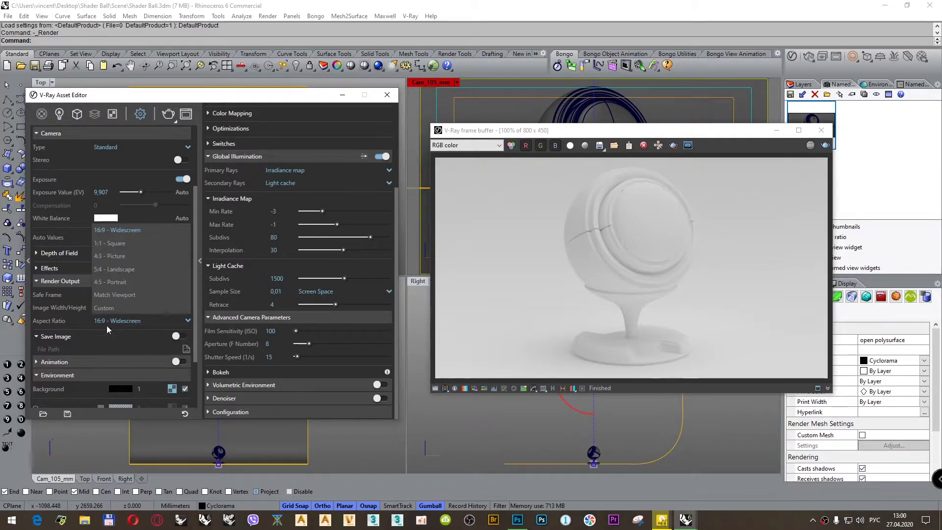
left_click(122, 282)
left_click(128, 308)
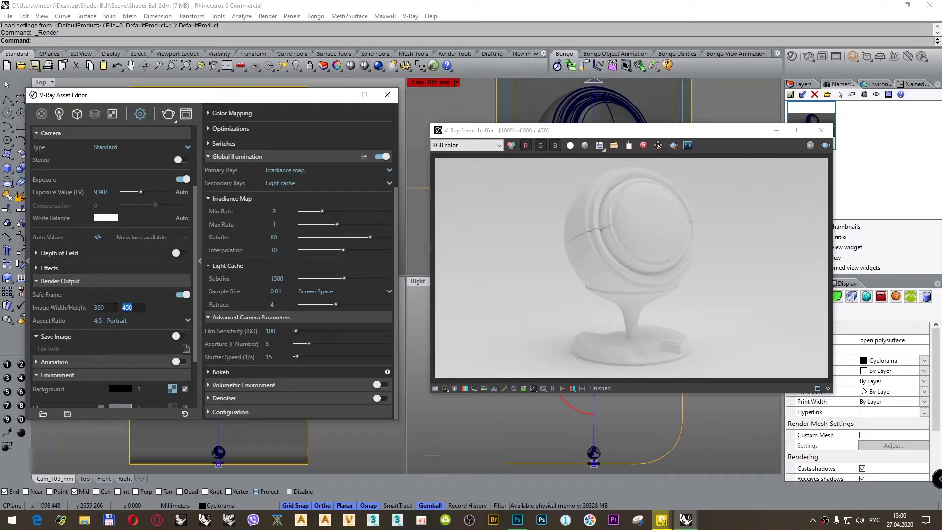
type("800")
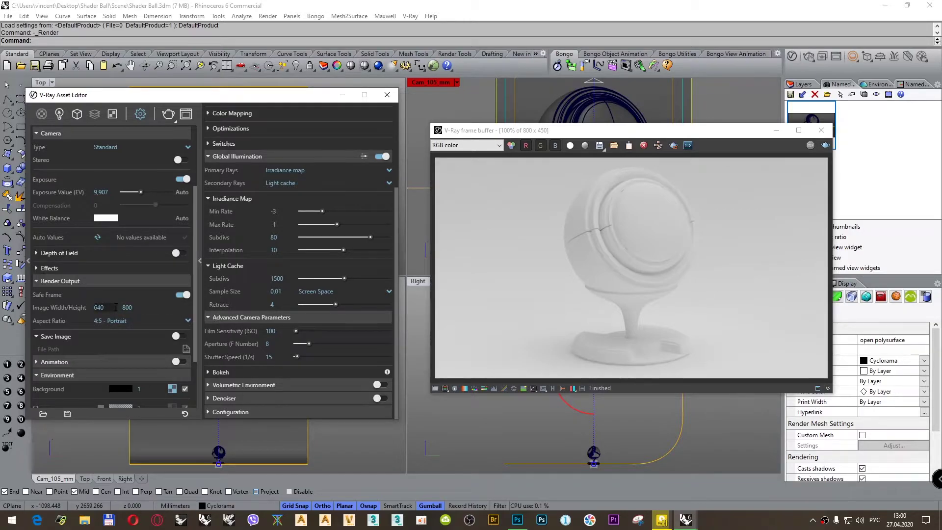
Step: Render the camera view at the 640 x 800 portrait size and reposition the frame buffer so the whole image shows
left_click(643, 92)
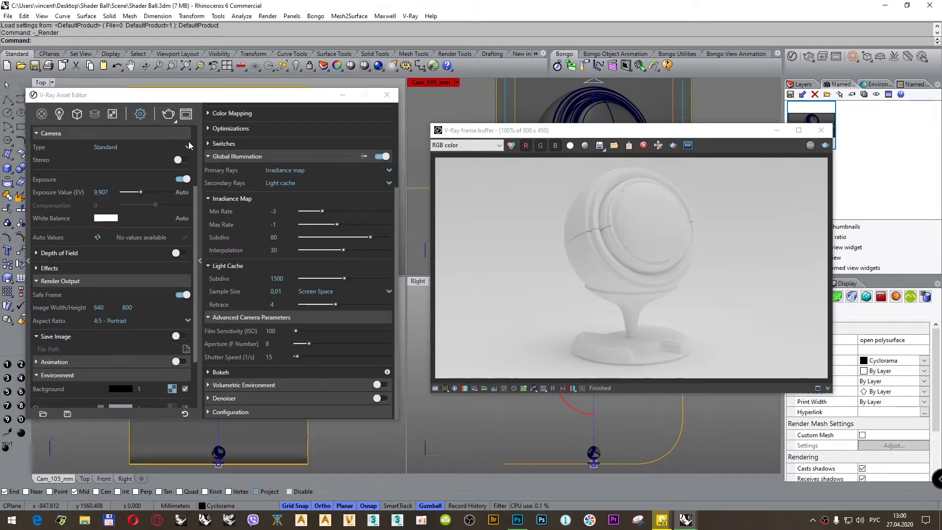
left_click(168, 114)
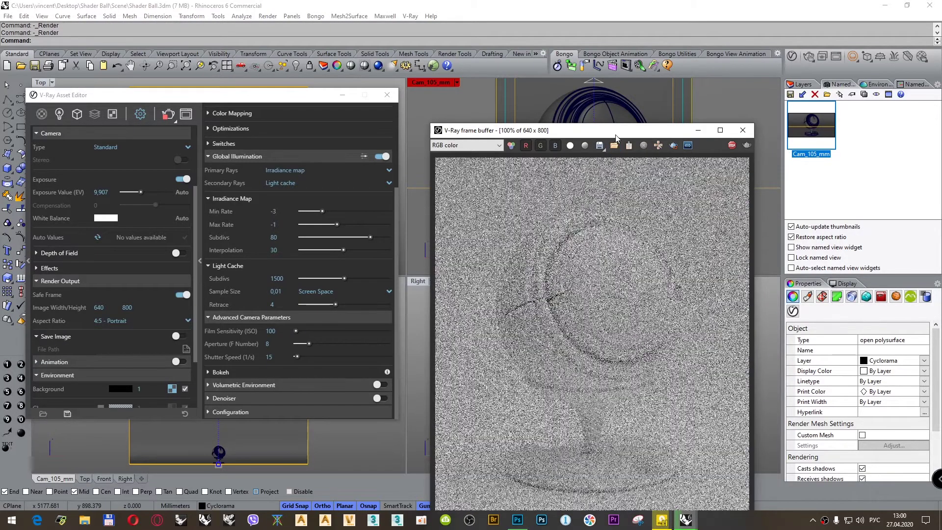
left_click_drag(617, 138, 652, 55)
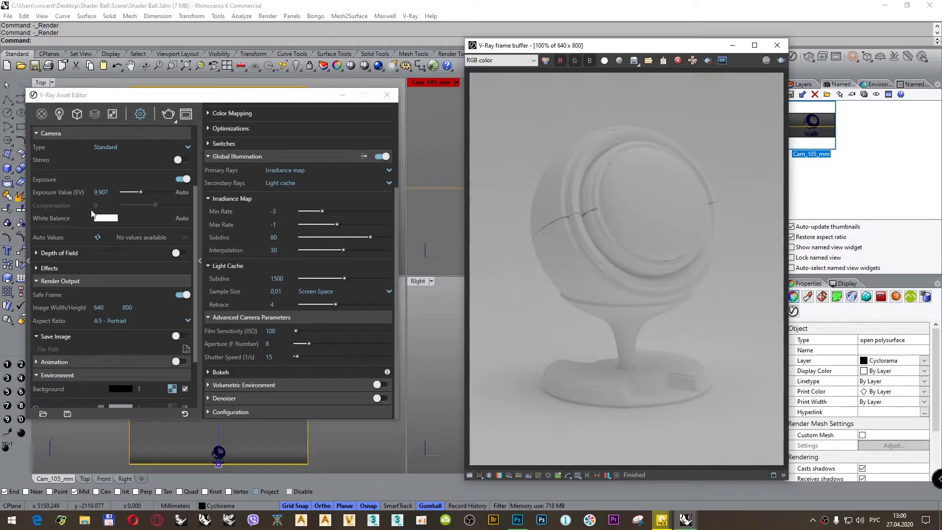
Step: Set the camera's exposure value (EV) to 10
left_click(96, 192)
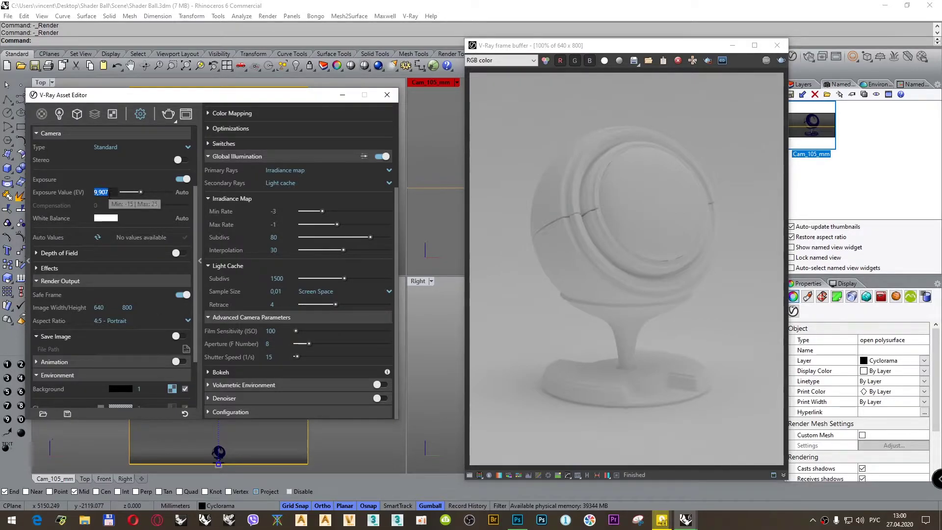
type("10")
key("Return")
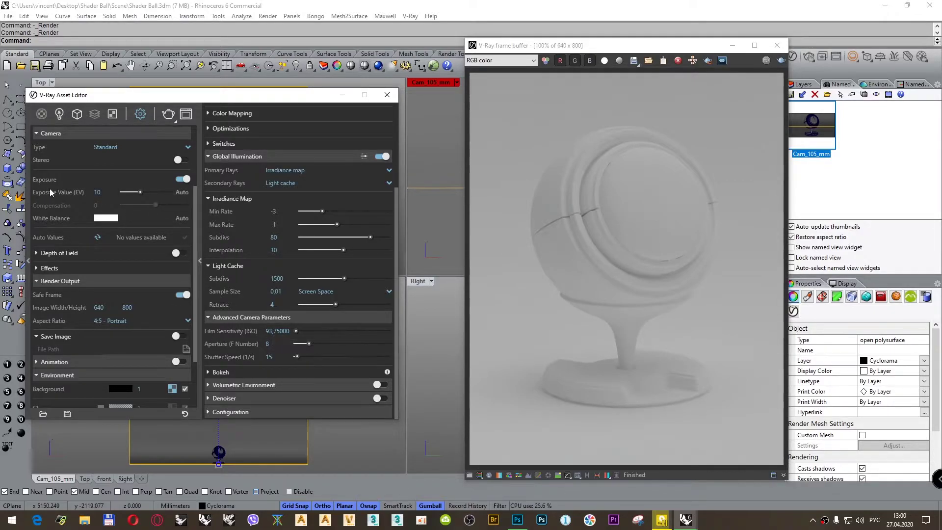
Step: Step the camera's exposure value through 14, 13, 12 and 11 and back to 10 to compare the film sensitivity
left_click(97, 192)
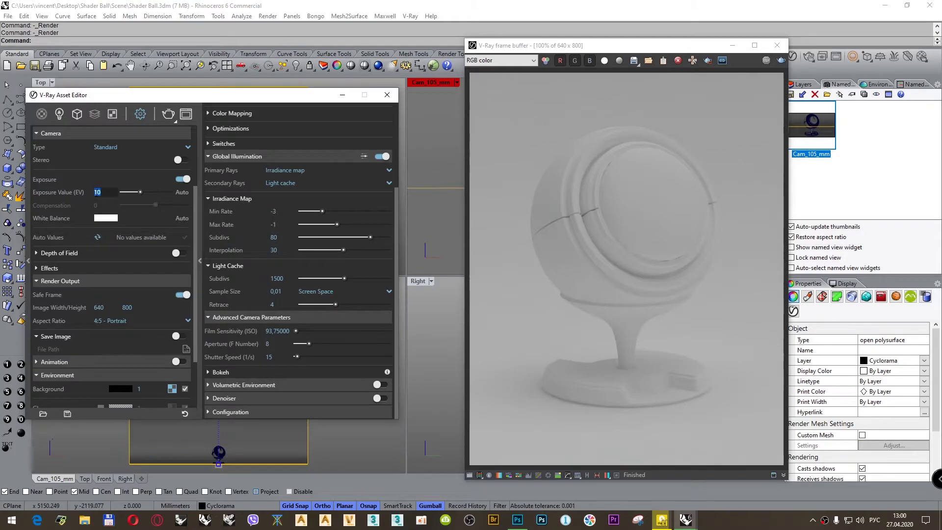
type("14")
key("Return")
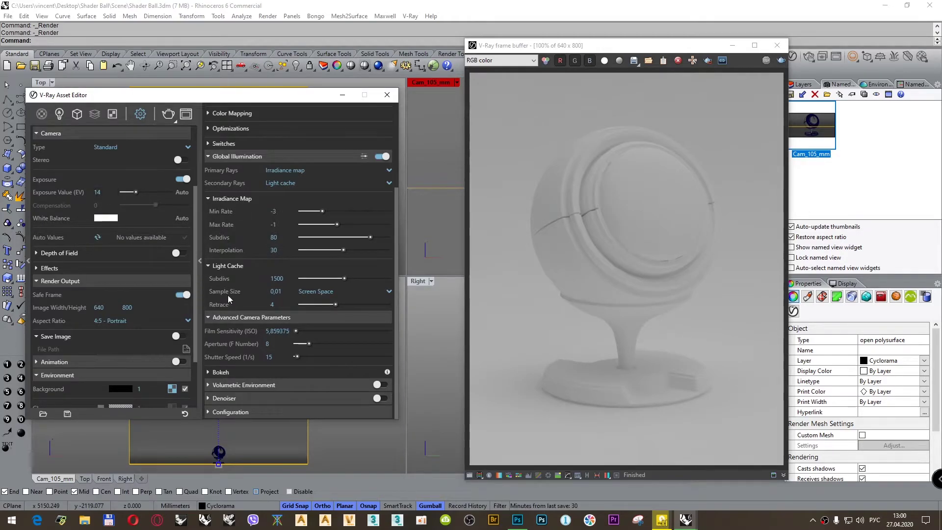
type("13")
key("Return")
left_click(103, 192)
type("12")
key("Return")
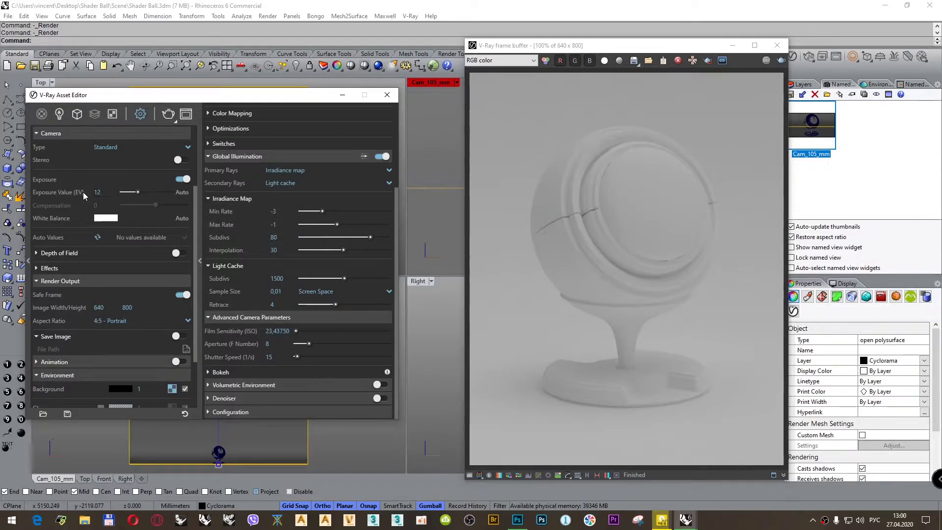
left_click(99, 192)
type("11")
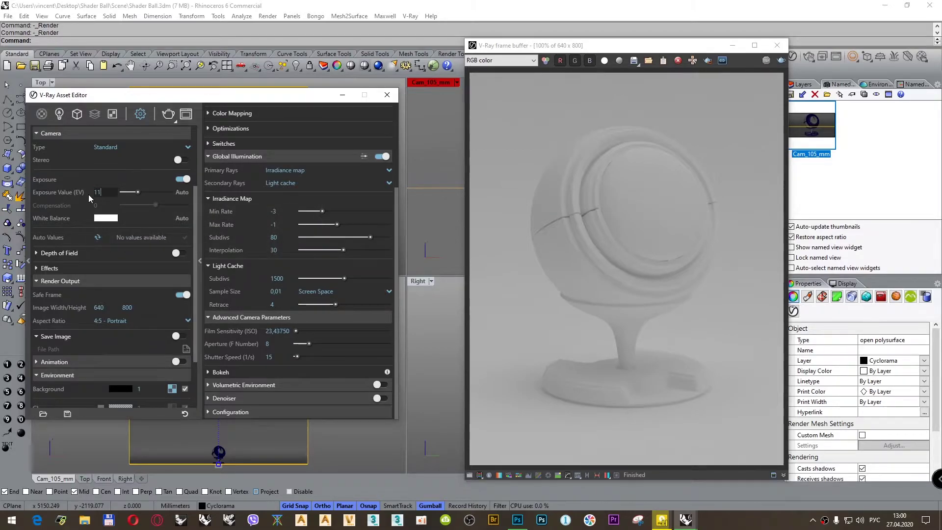
key("Return")
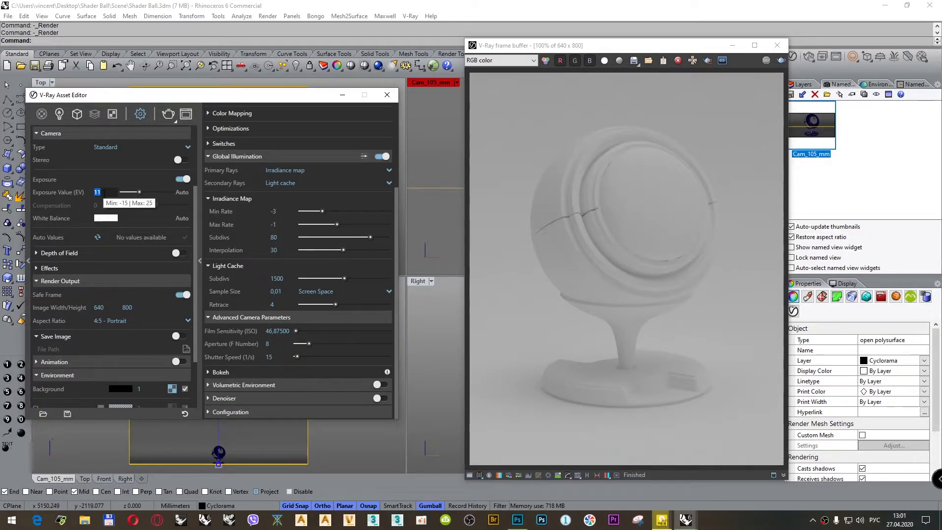
type("10")
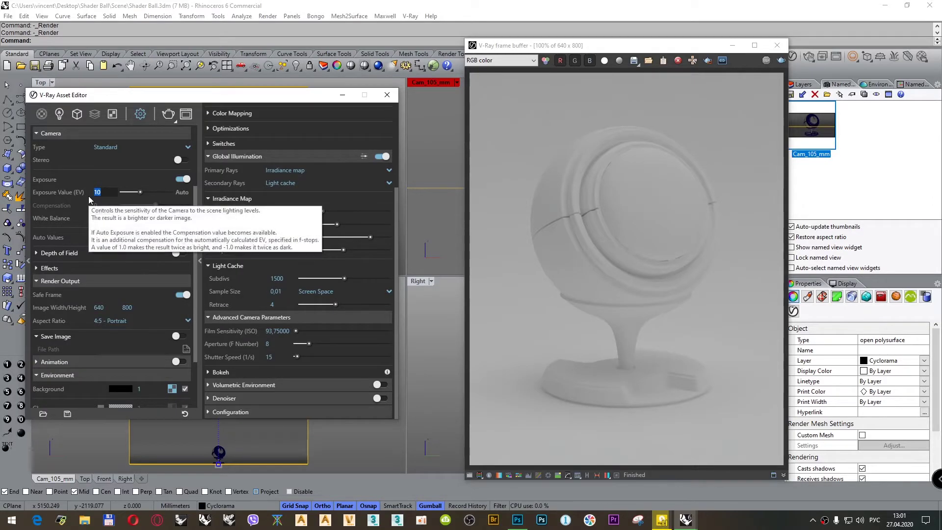
Step: Set the film sensitivity (ISO) to 100 in the advanced camera parameters
double_click(269, 331)
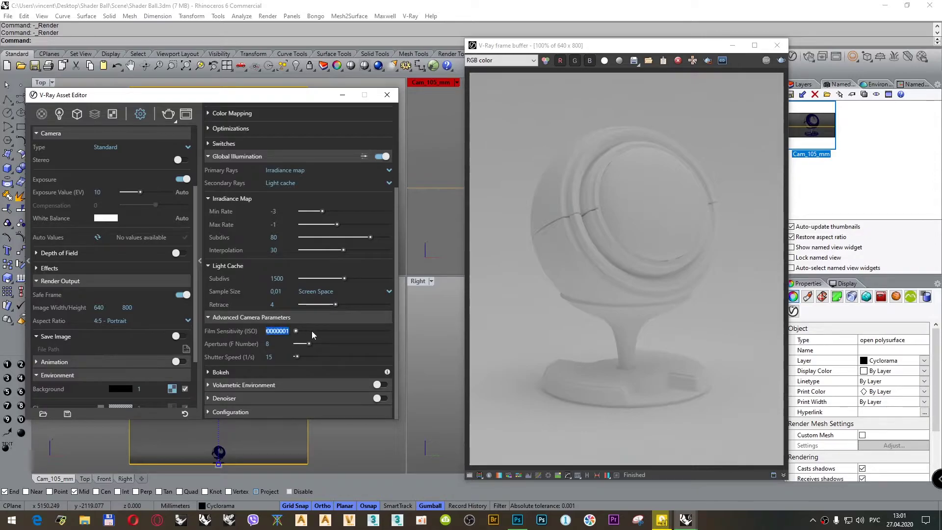
type("100")
key("Return")
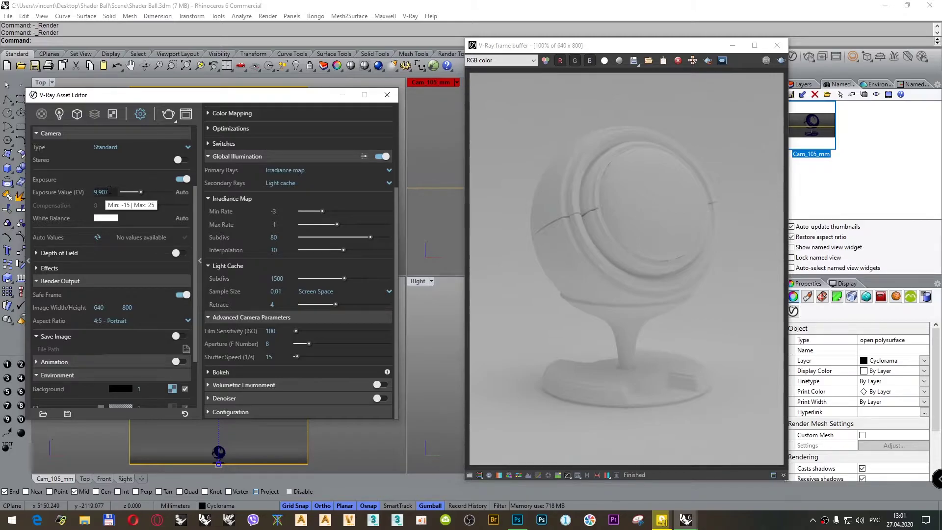
Step: Raise the camera's exposure value to its maximum of 25 and render the view
left_click_drag(140, 192, 129, 192)
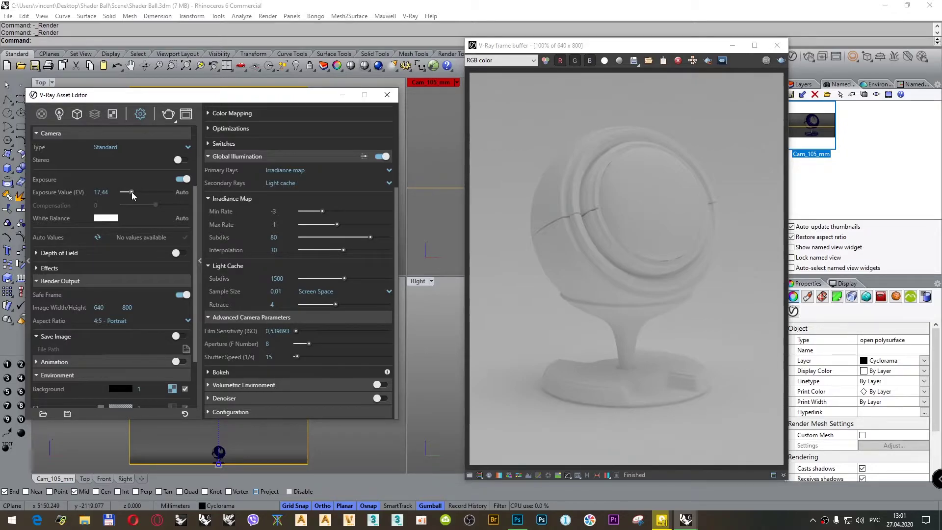
left_click_drag(131, 192, 129, 192)
mouse_move(120, 192)
left_mouse_down()
mouse_move(155, 192)
mouse_move(124, 197)
left_mouse_up()
double_click(267, 331)
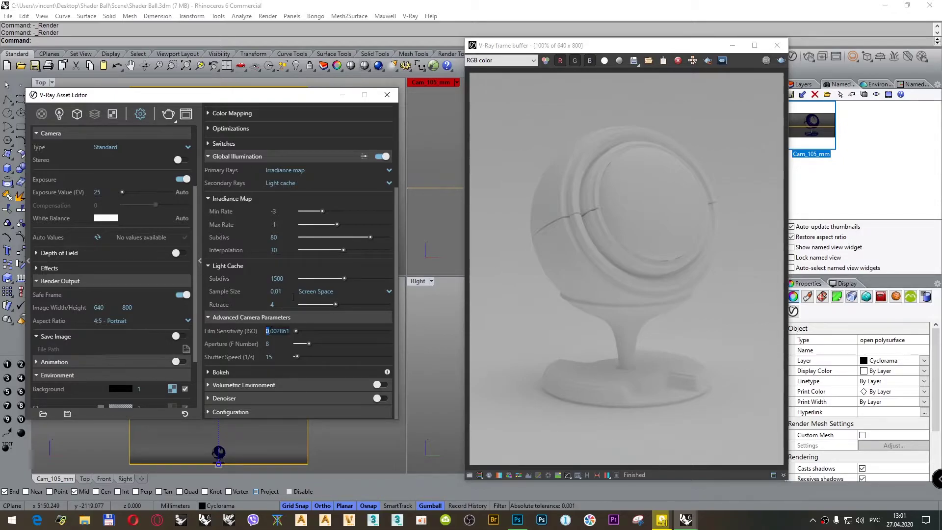
left_click(168, 114)
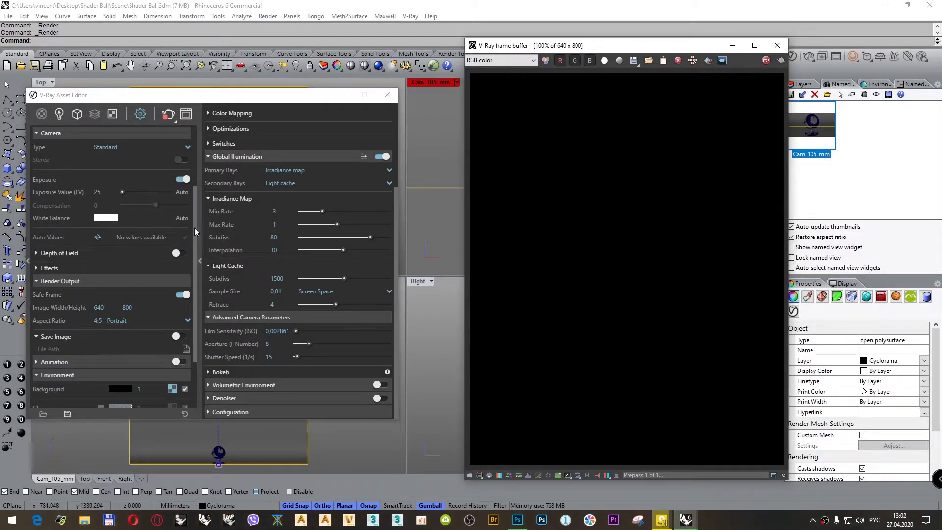
Step: Lower the exposure value to its minimum of -15, start a test render and stop it
left_click(96, 192)
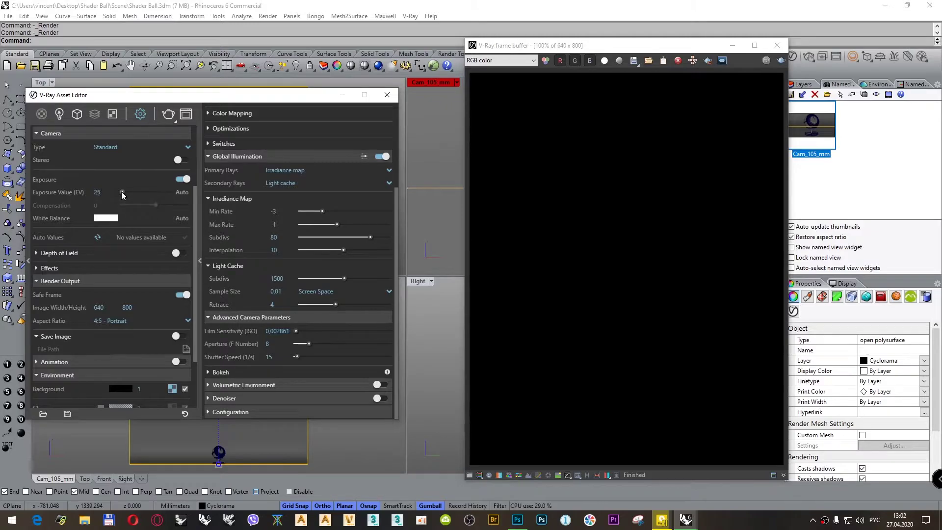
left_click_drag(122, 191, 176, 194)
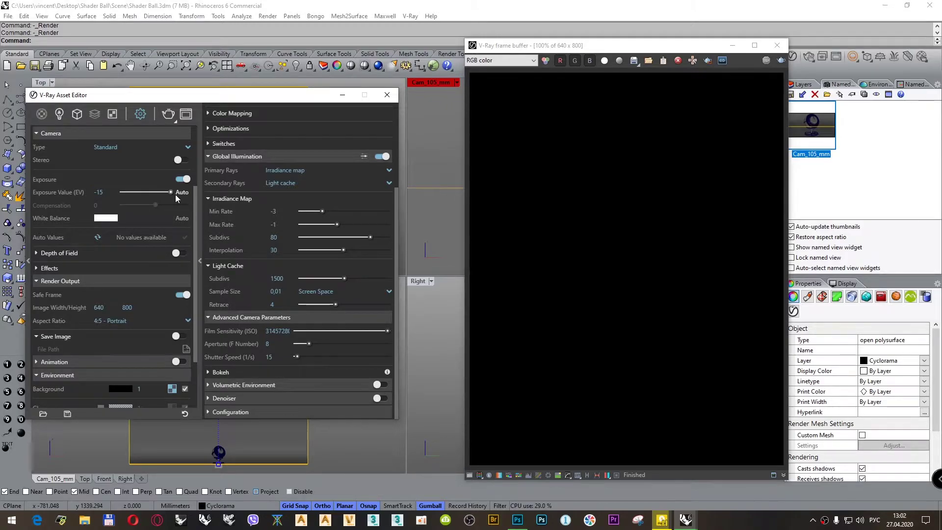
left_click(168, 118)
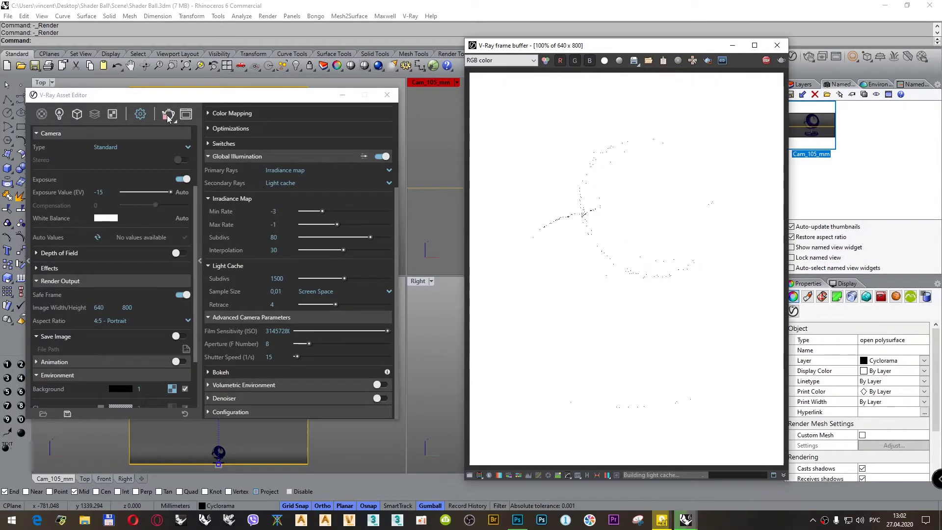
left_click(766, 63)
Step: Bring the exposure value back to 10, set the film sensitivity to ISO 100, and render the shader ball again
left_click(81, 192)
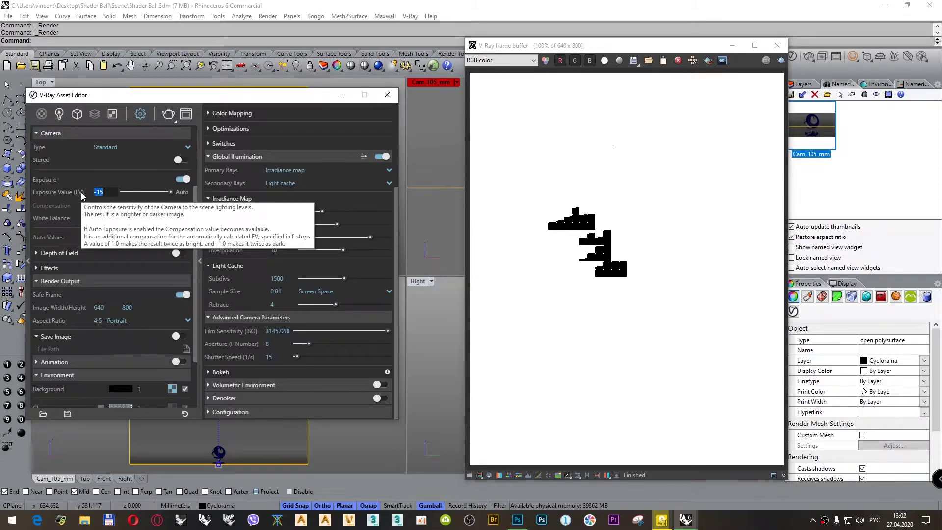
type("10")
key("Return")
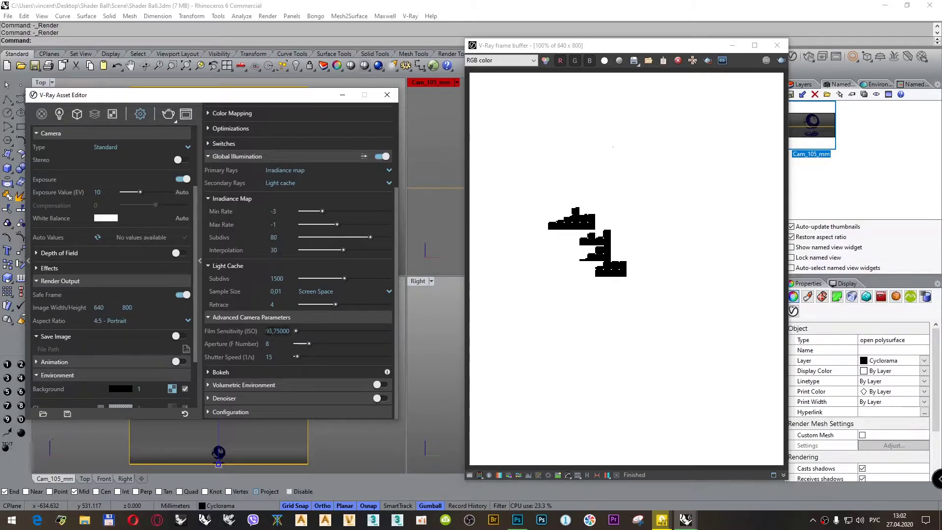
left_click_drag(266, 331, 312, 329)
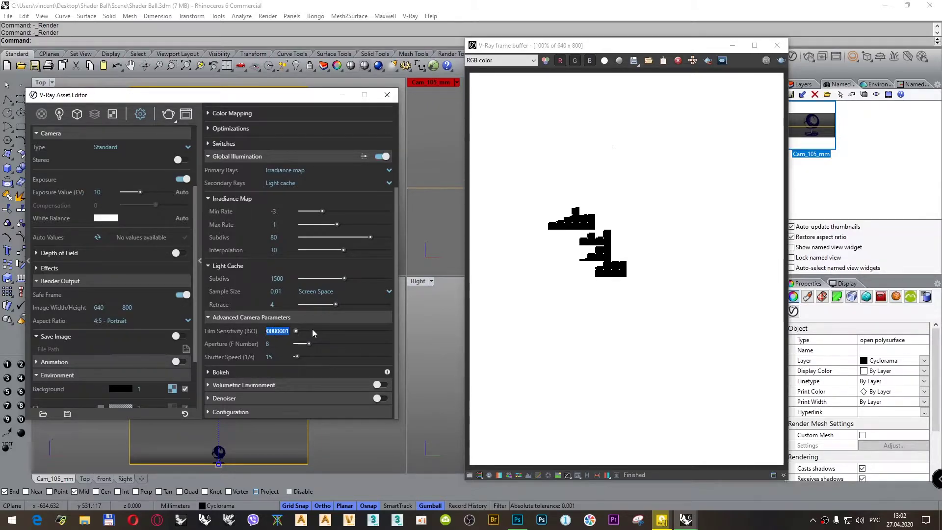
type("100")
key("Return")
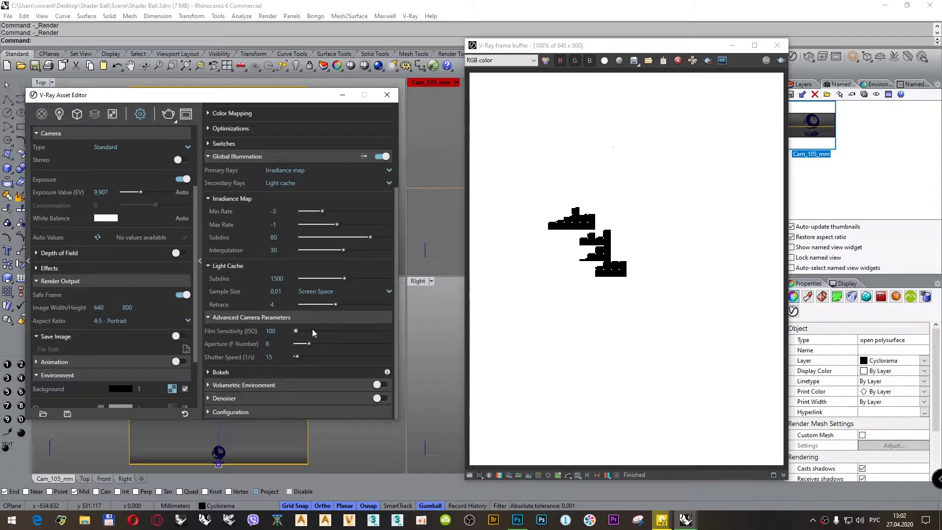
left_click(165, 117)
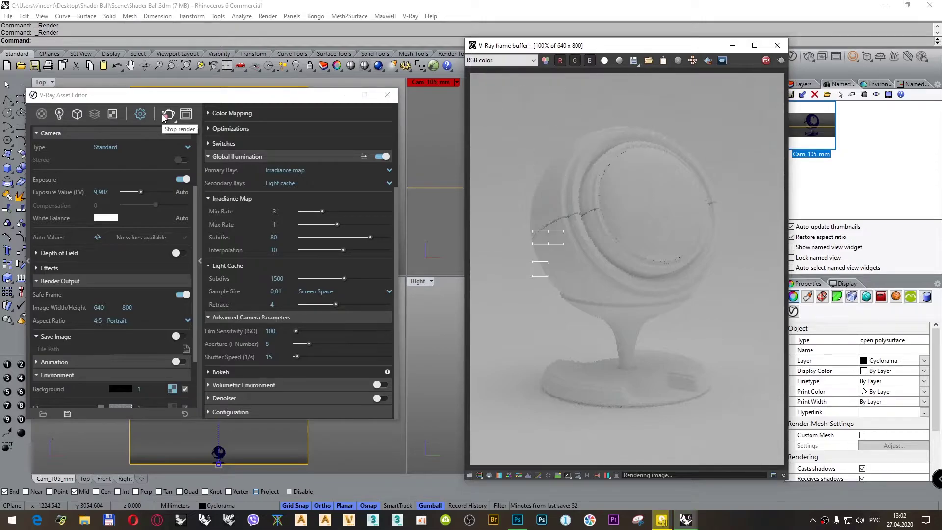
left_click(165, 116)
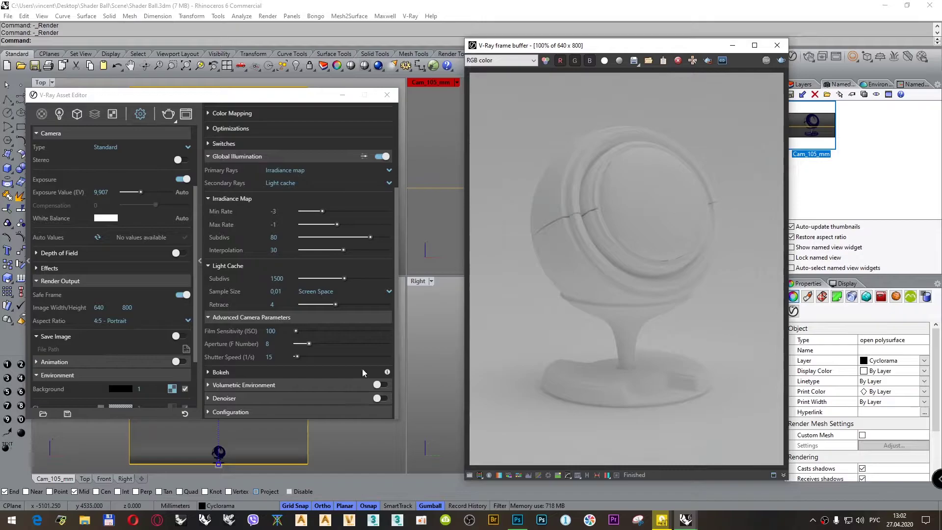
Step: Switch to Photoshop to consult the ISO 100 exposure value table, and return to the Rhino scene
left_click(519, 521)
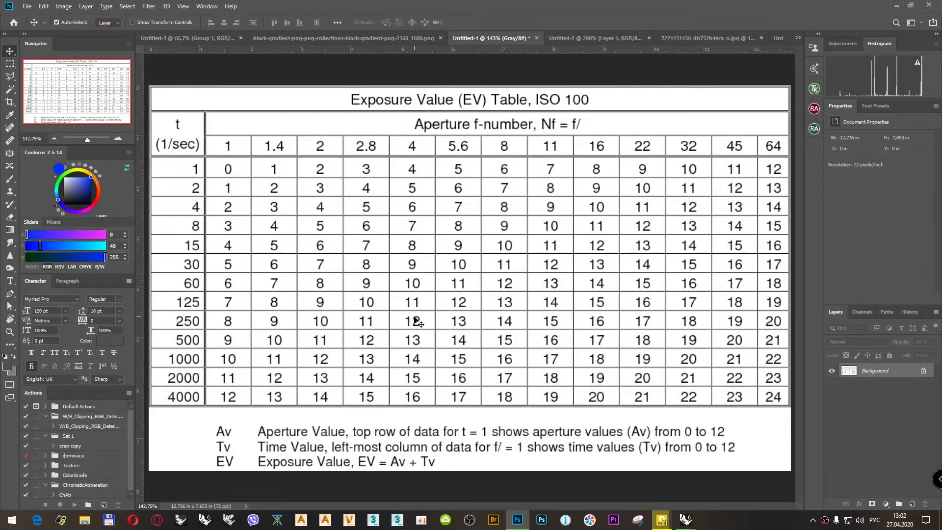
mouse_move(516, 525)
mouse_move(690, 521)
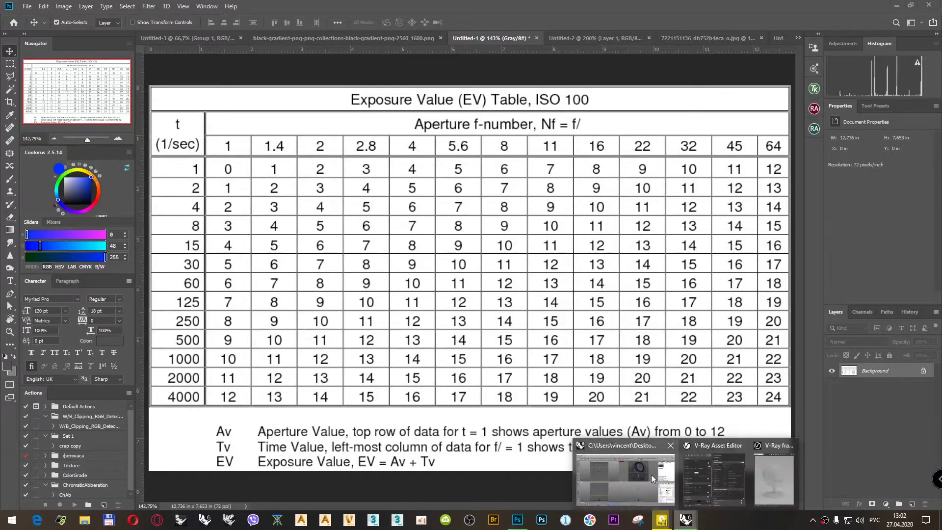
left_click(652, 475)
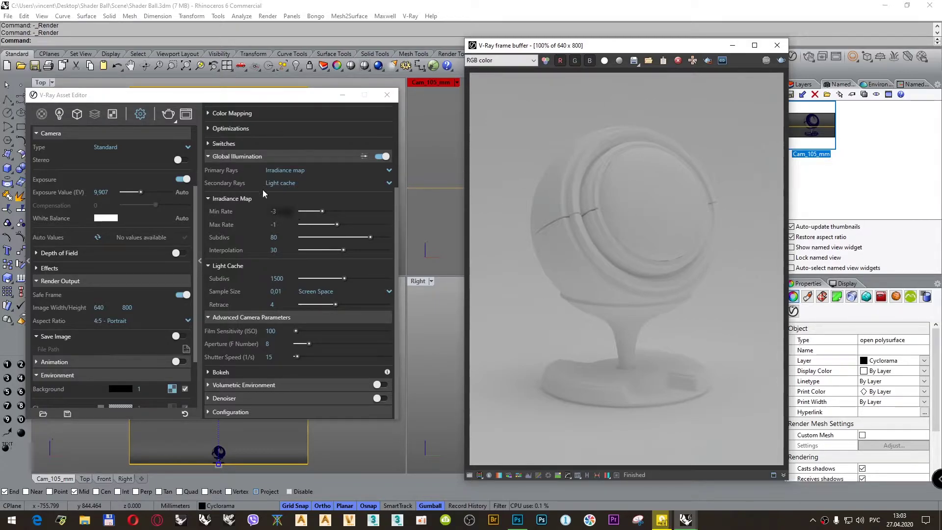
Step: Clear the V-Ray windows off the camera view and turn on the White, Gray and Black CardBoard layers
left_click_drag(228, 100, 260, 262)
left_click_drag(592, 54, 212, 108)
left_click(801, 84)
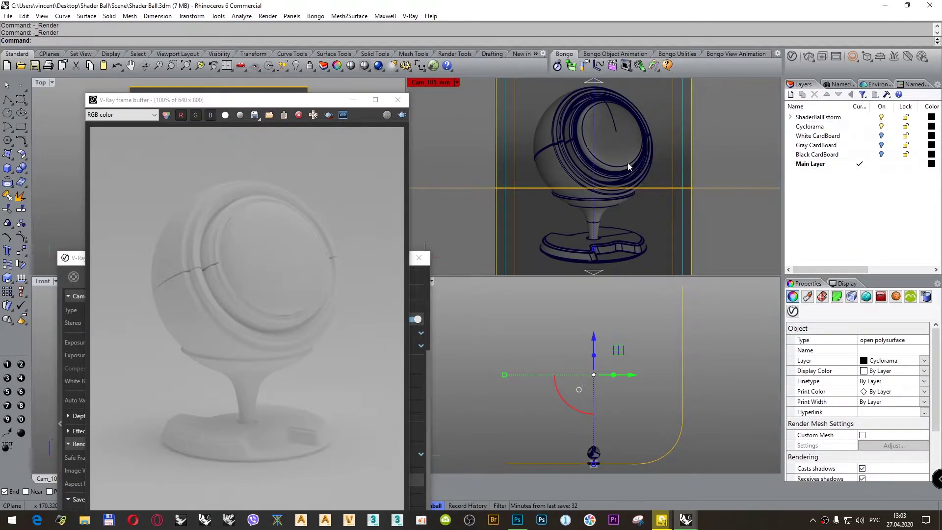
left_click(882, 138)
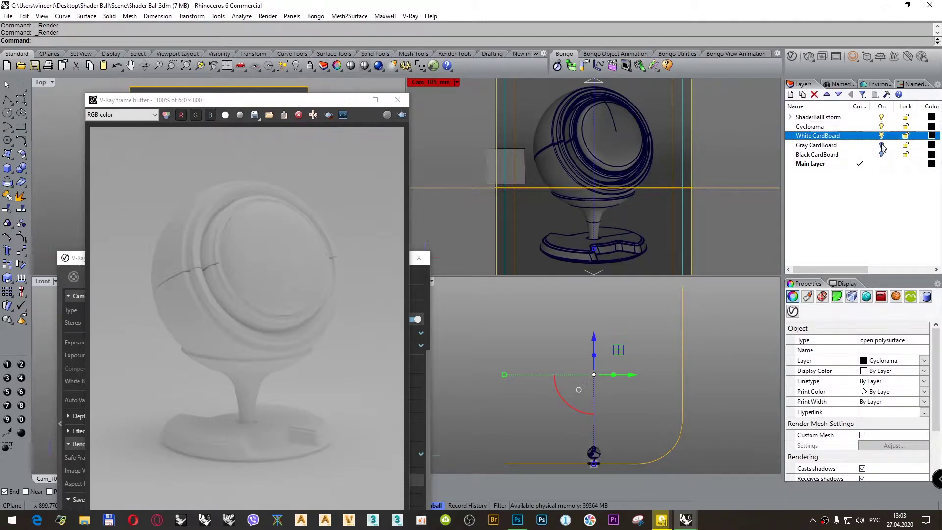
left_click(882, 145)
left_click(882, 154)
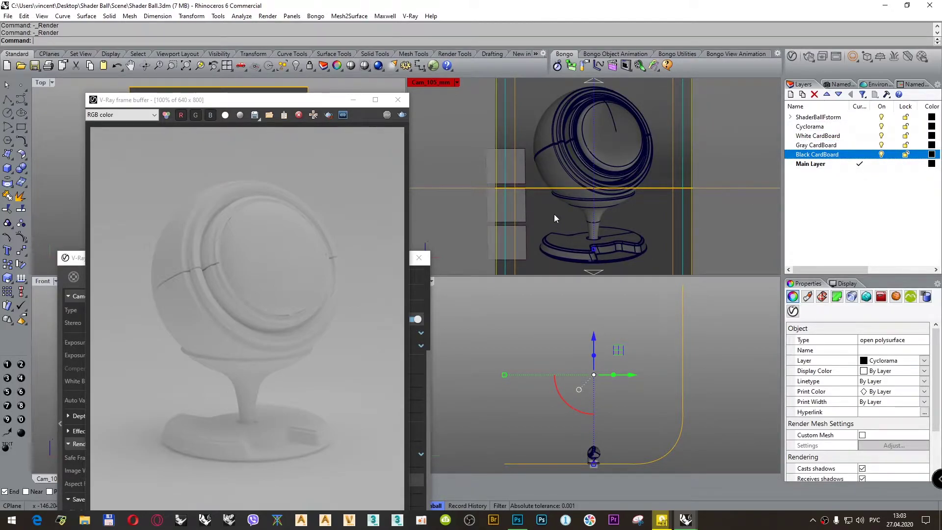
Step: Pan the camera view to bring the three cardboard squares inside the safe frame beside the shader ball, and render it
right_click_drag(555, 219, 584, 219, "shift")
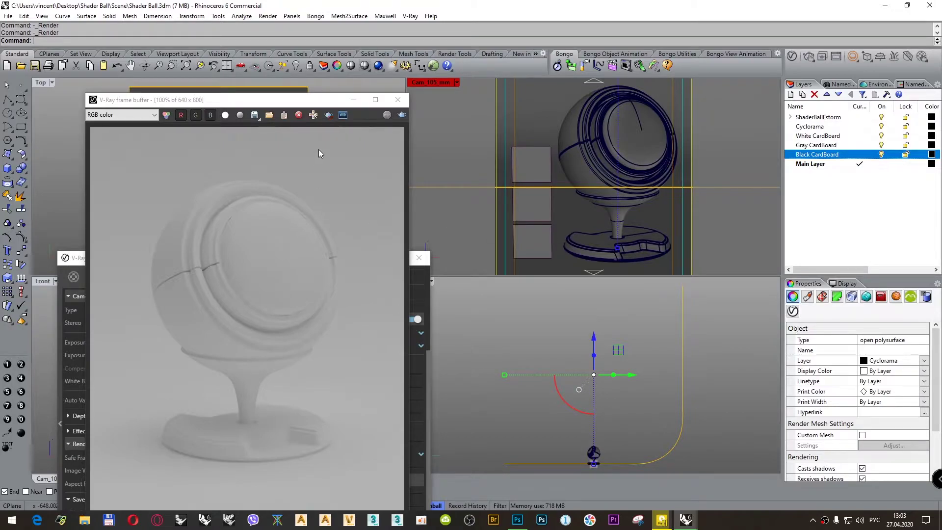
left_click_drag(315, 100, 739, 91)
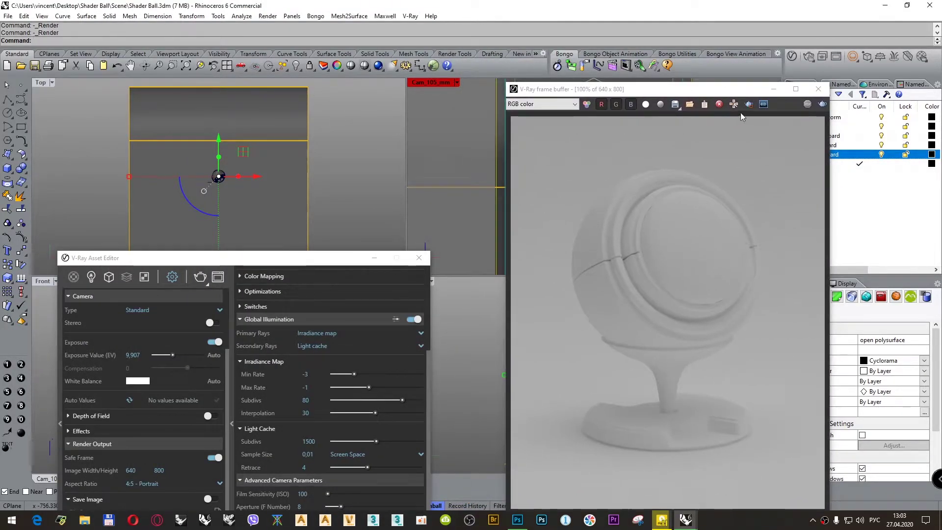
left_click(822, 105)
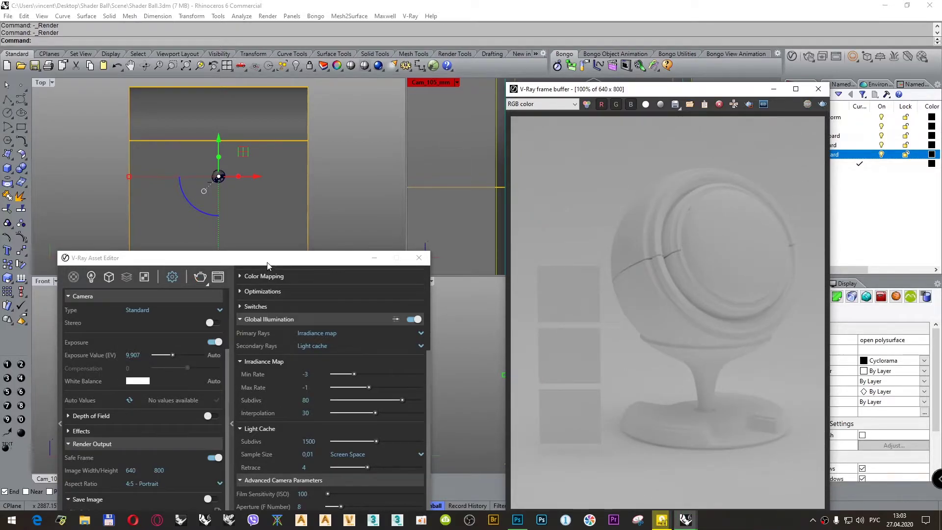
Step: Create a new Generic V-Ray material and name it WhiteCard
left_click_drag(270, 260, 301, 113)
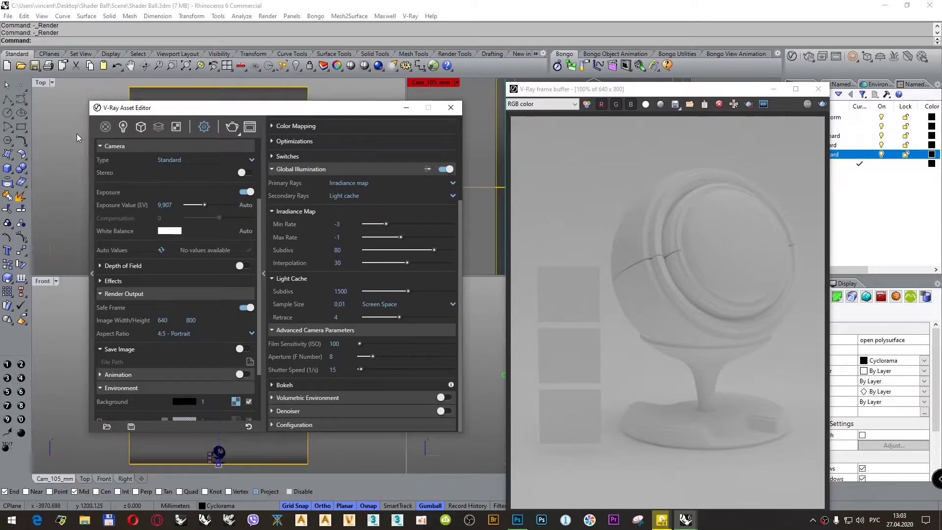
left_click(105, 126)
left_click(122, 144)
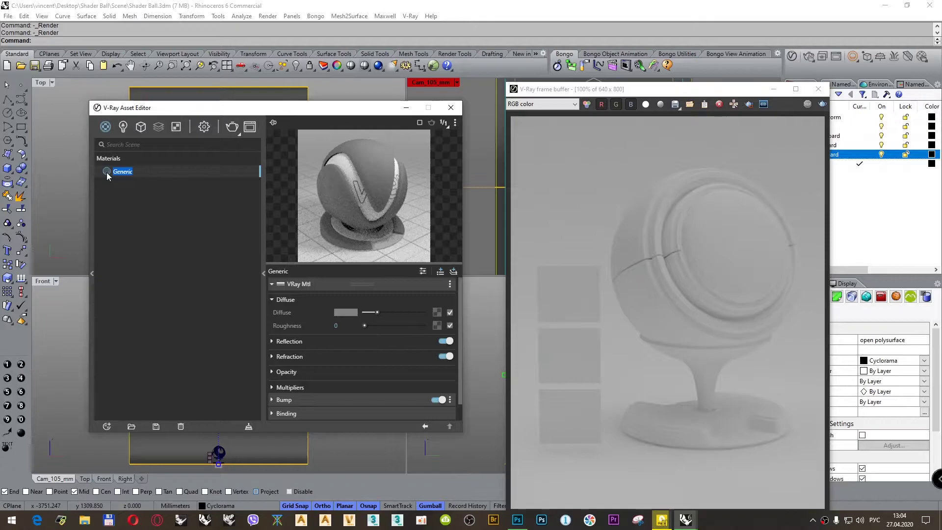
key("alt+shift")
type("White")
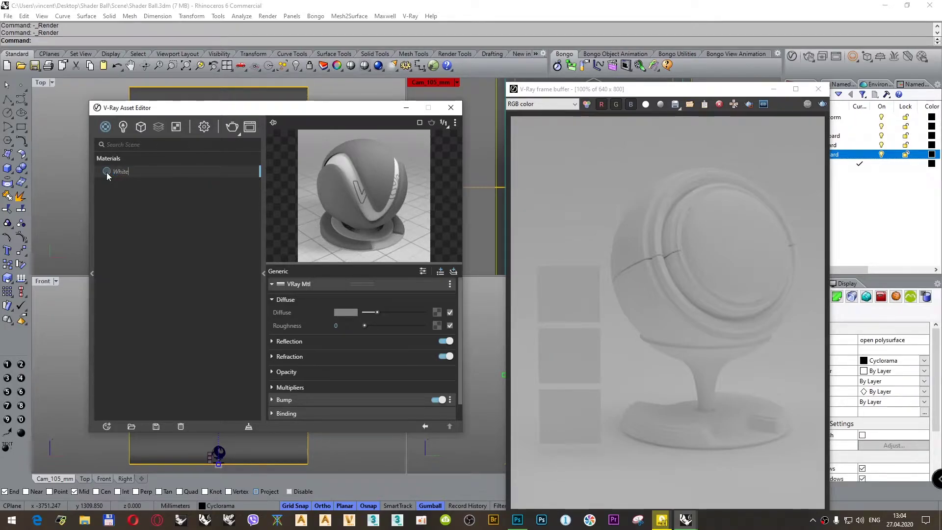
type("Co")
type("rd")
key("Return")
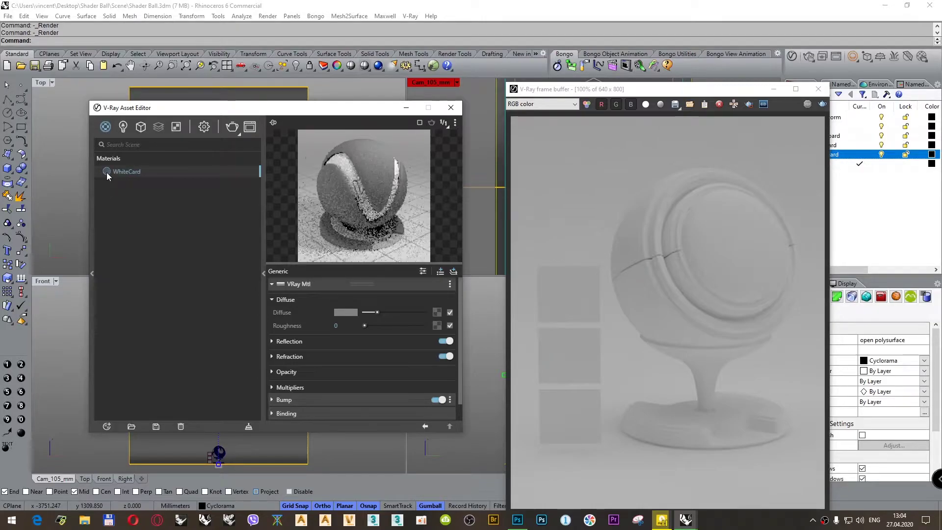
Step: Switch the color range to 0 to 255 and set WhiteCard's diffuse color value (V) to 0,96
left_click(343, 312)
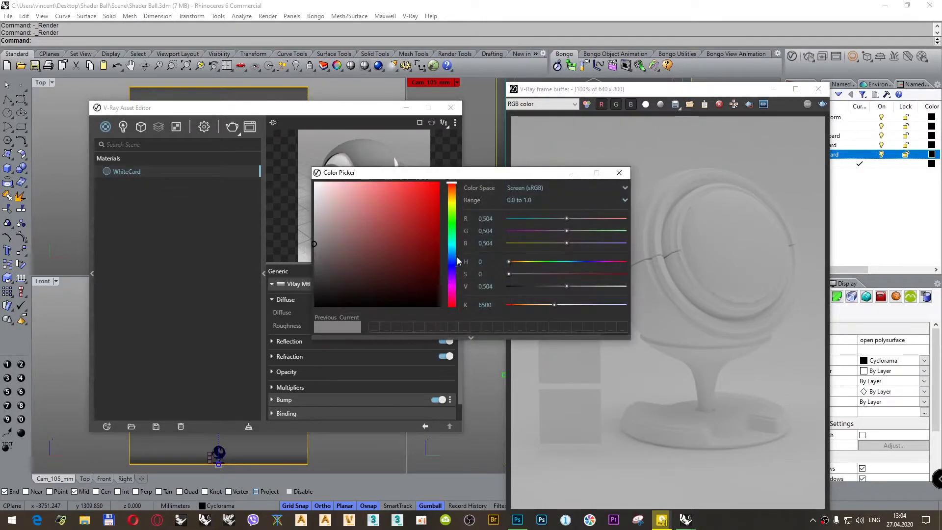
left_click(520, 203)
left_click(520, 223)
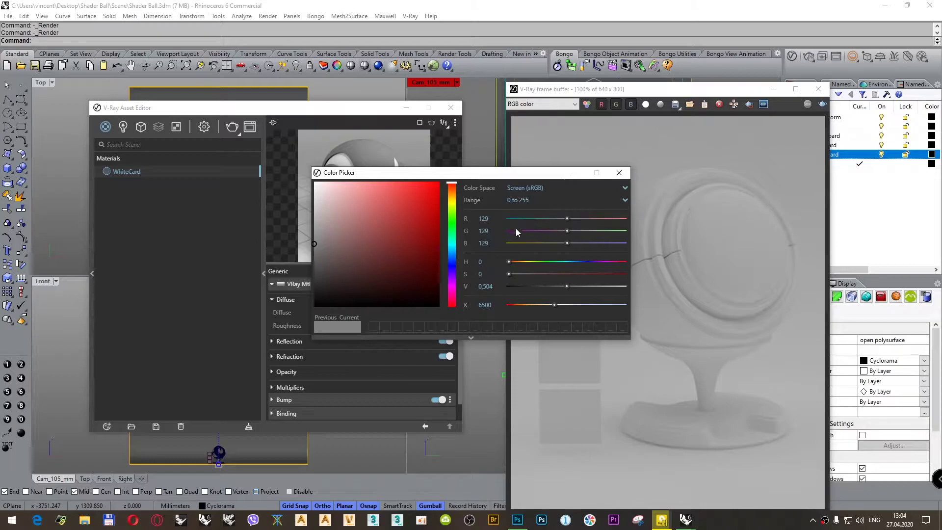
left_click(484, 287)
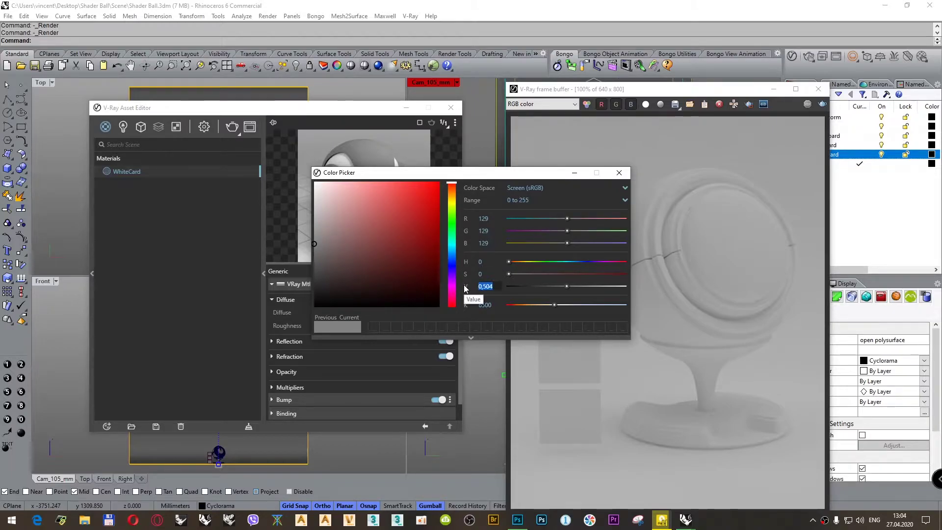
type("0,96")
key("Return")
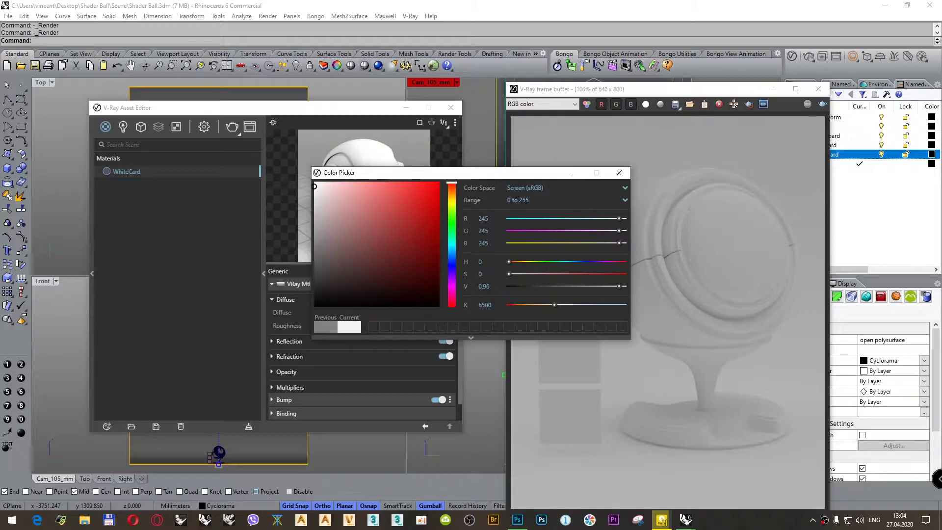
left_click(619, 173)
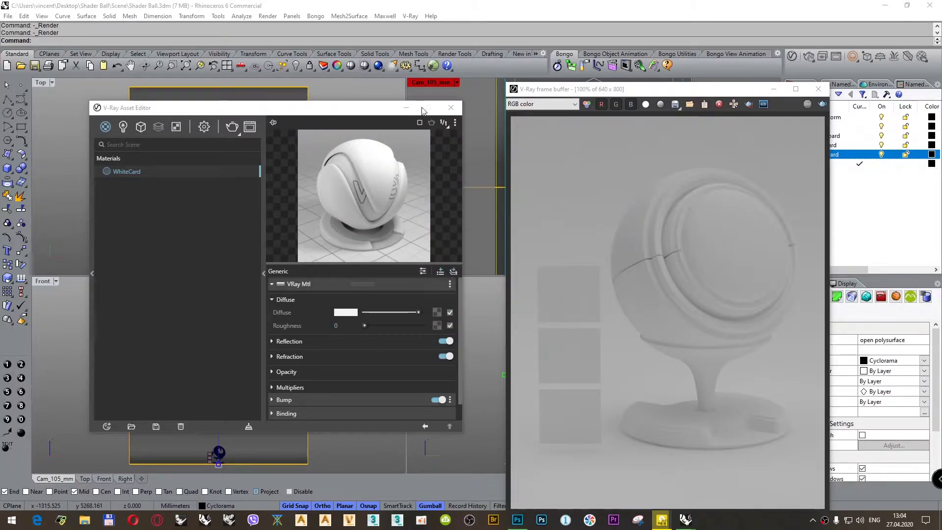
Step: Move the V-Ray windows off the camera view and apply WhiteCard to the top cardboard square
left_click_drag(373, 111, 287, 122)
left_click_drag(532, 93, 629, 110)
left_click(434, 330)
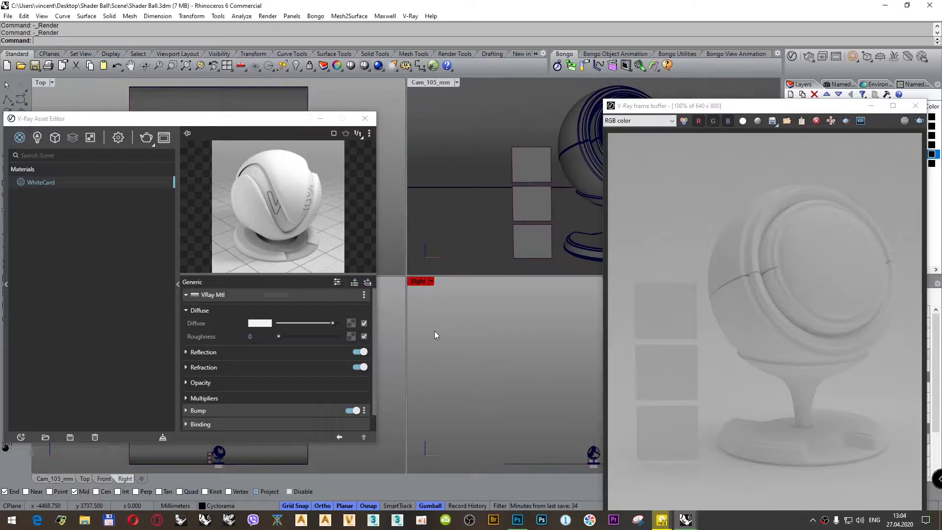
left_click(528, 167)
right_click(69, 184)
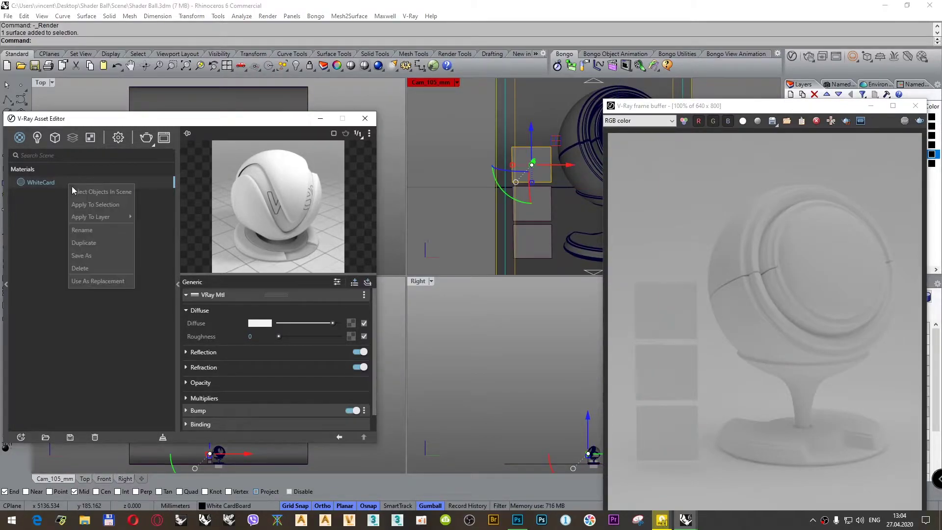
left_click(84, 208)
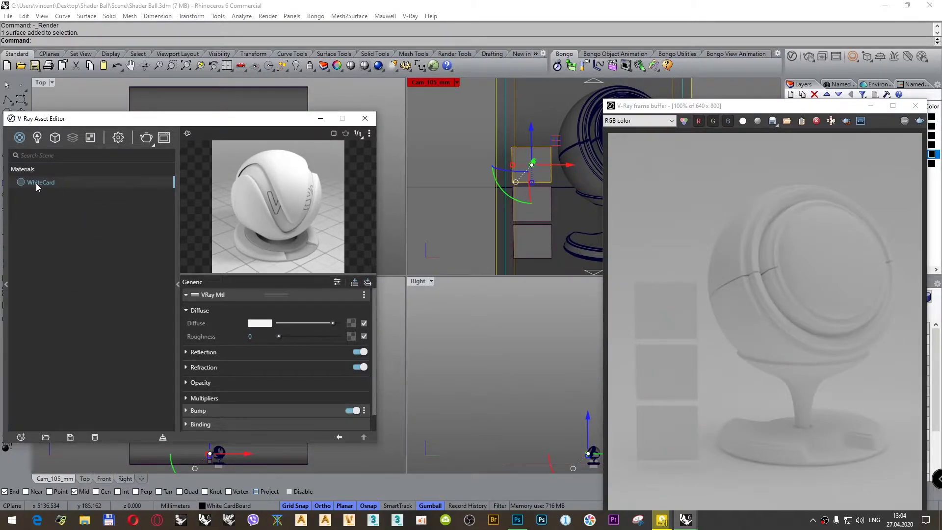
Step: Duplicate the WhiteCard material and rename the copy GrayCard
right_click(37, 184)
left_click(51, 241)
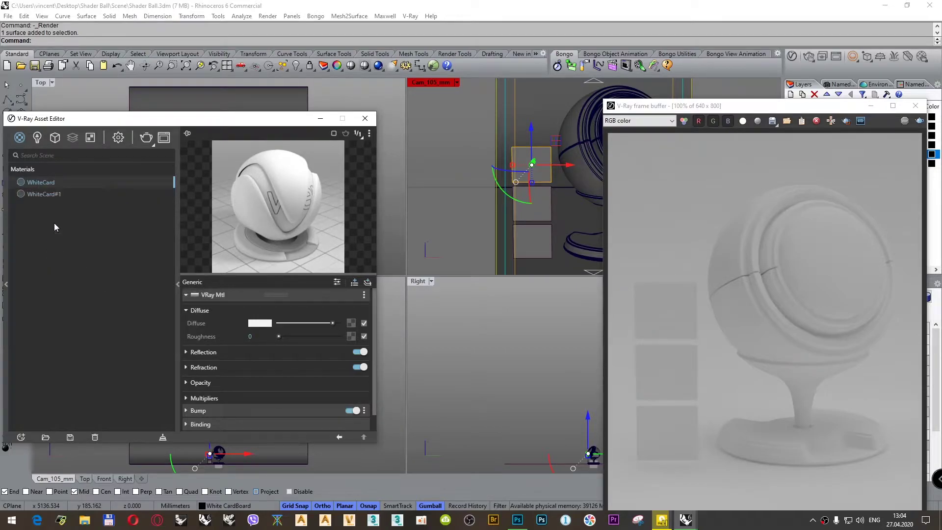
double_click(52, 194)
key("BackSpace")
key("BackSpace")
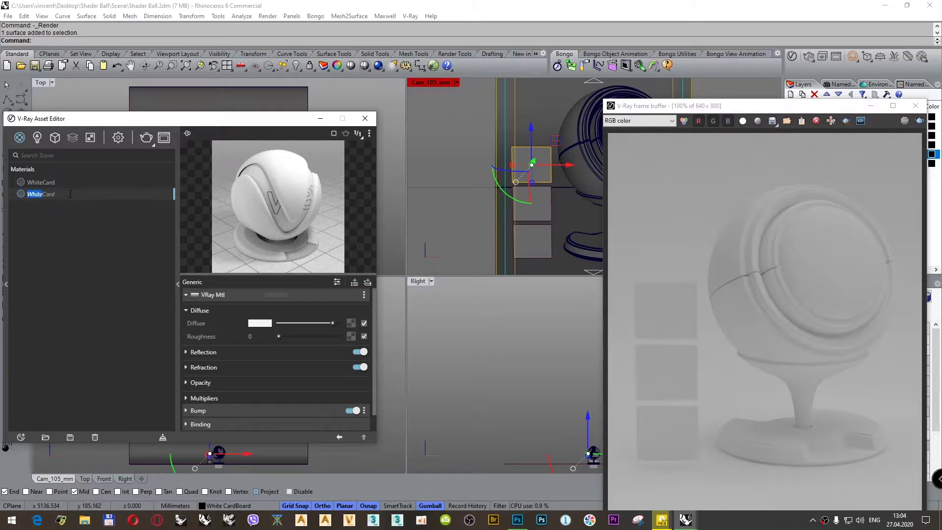
type("Gray")
key("Return")
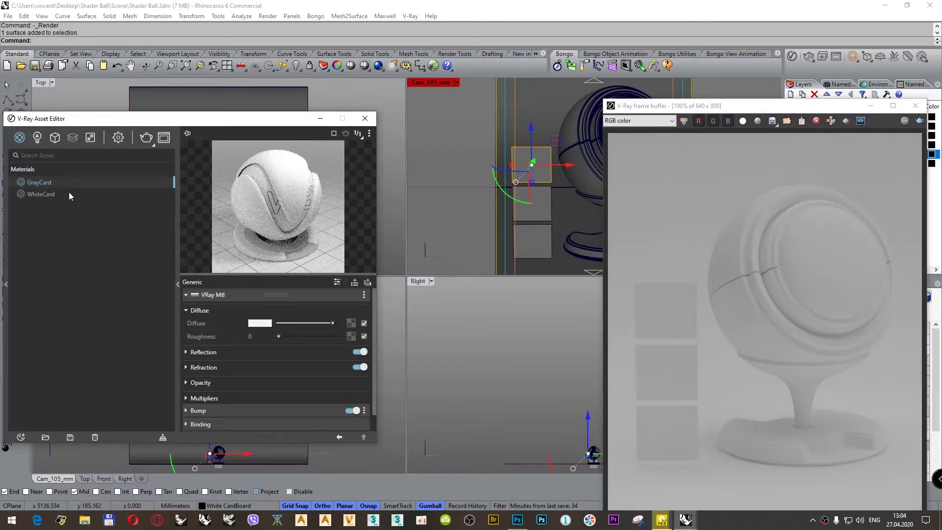
Step: Set GrayCard's diffuse color to RGB 128, 128, 128 and its color value (V) to 0,500
left_click(260, 323)
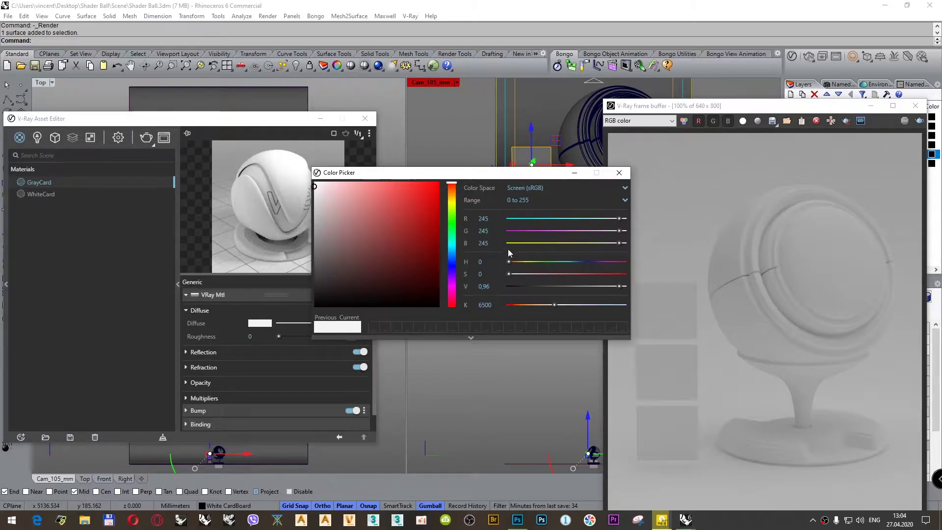
type("128")
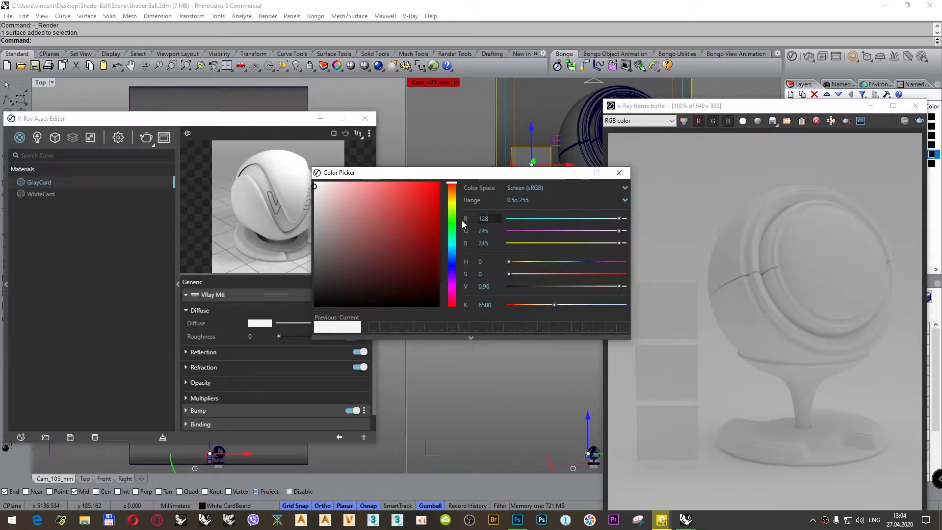
key("Tab")
type("128")
key("Tab")
type("128")
key("Tab")
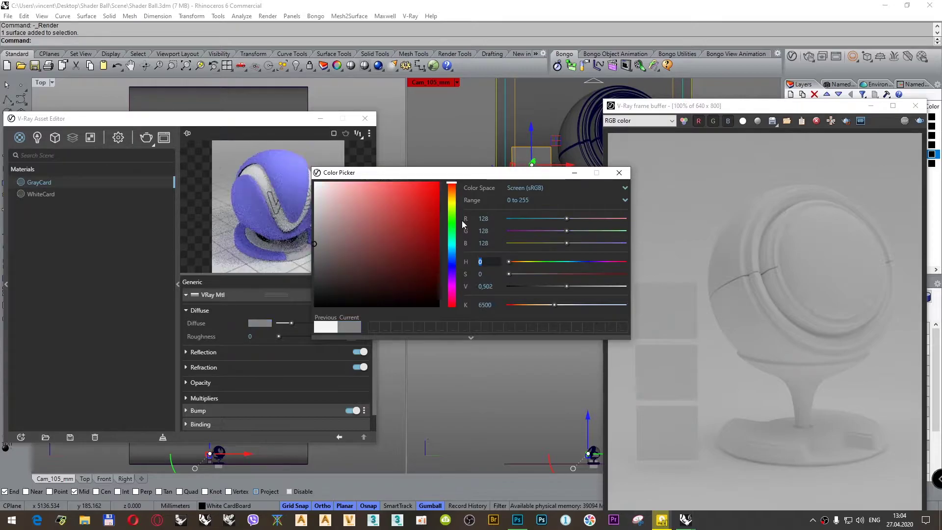
left_click(495, 287)
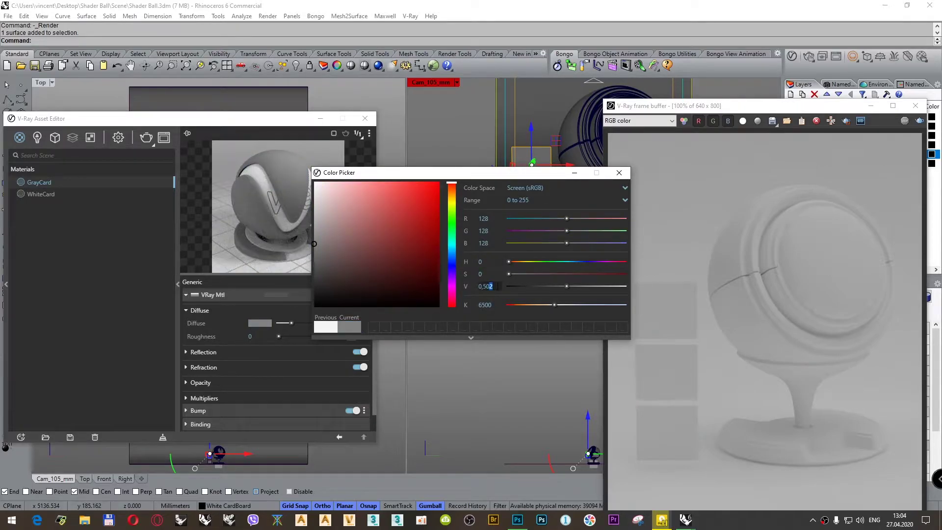
key("BackSpace")
type("0")
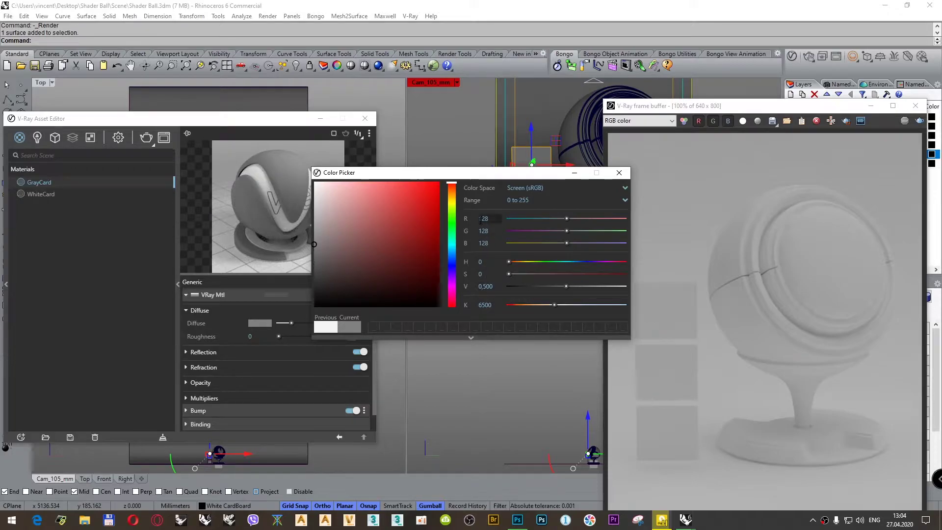
left_click(619, 174)
Step: Apply the GrayCard material to the middle cardboard square
left_click(545, 198)
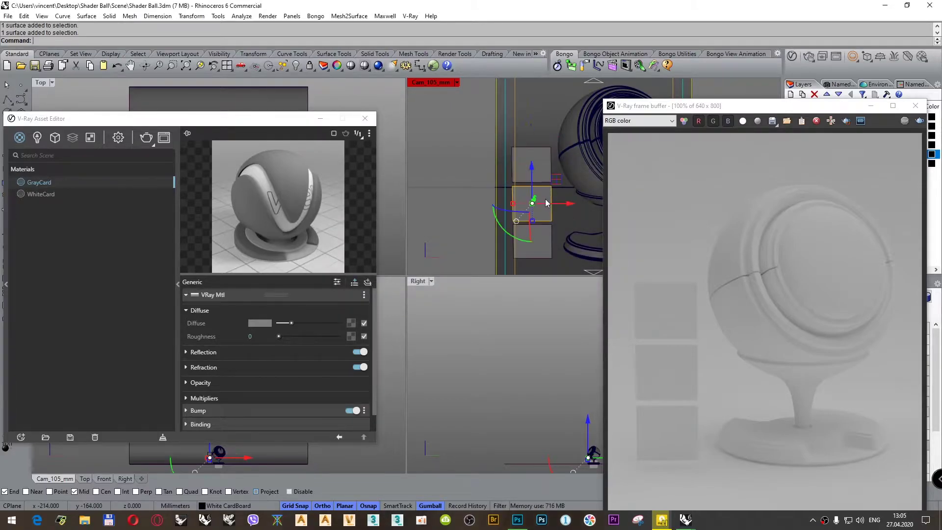
right_click(57, 182)
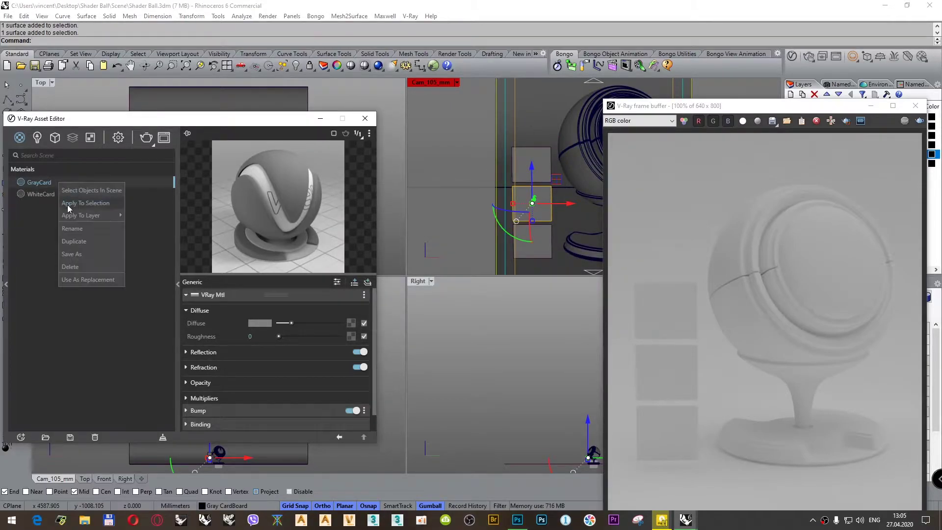
left_click(70, 205)
Step: Duplicate GrayCard as BlackCard and apply it to the bottom cardboard square
left_click(534, 253)
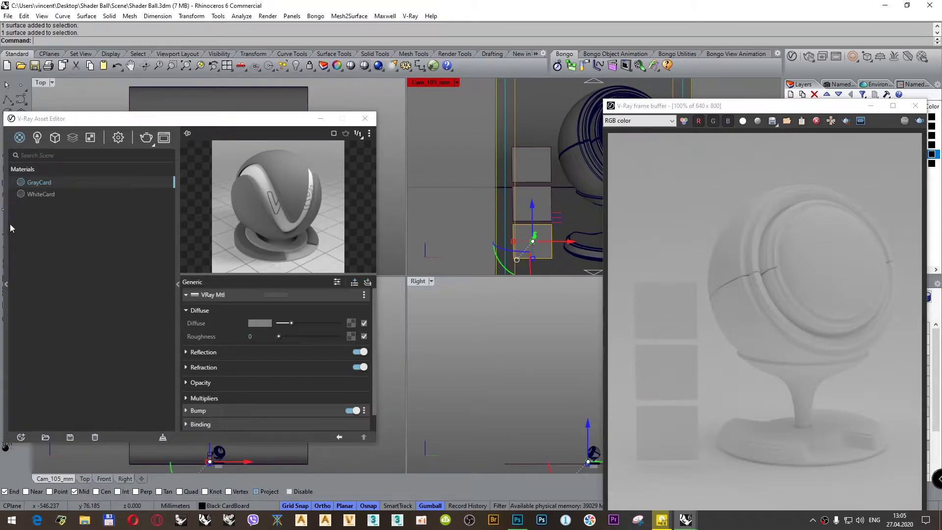
right_click(31, 181)
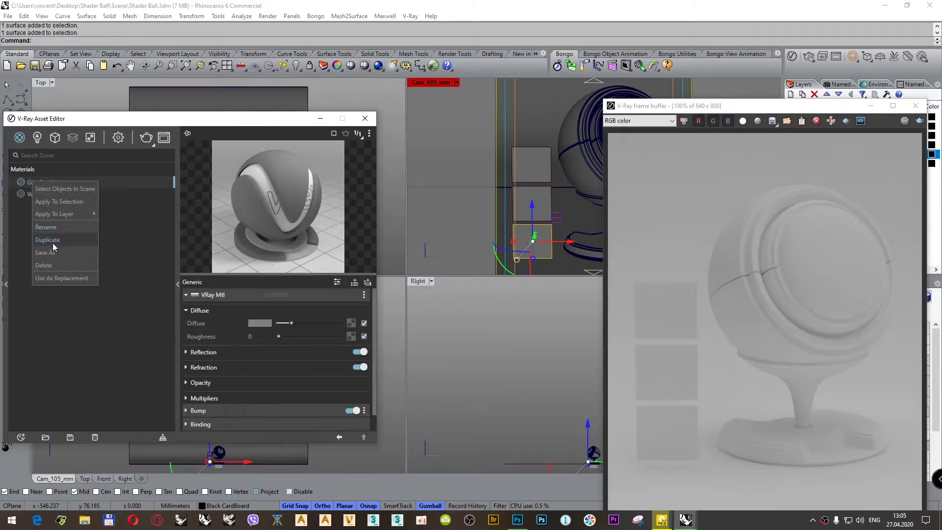
left_click(52, 243)
left_click(48, 195)
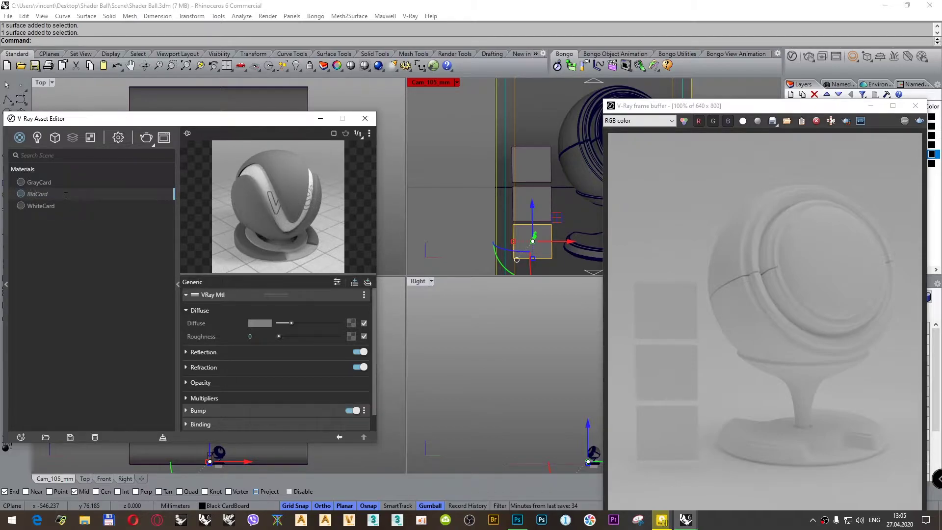
key("Return")
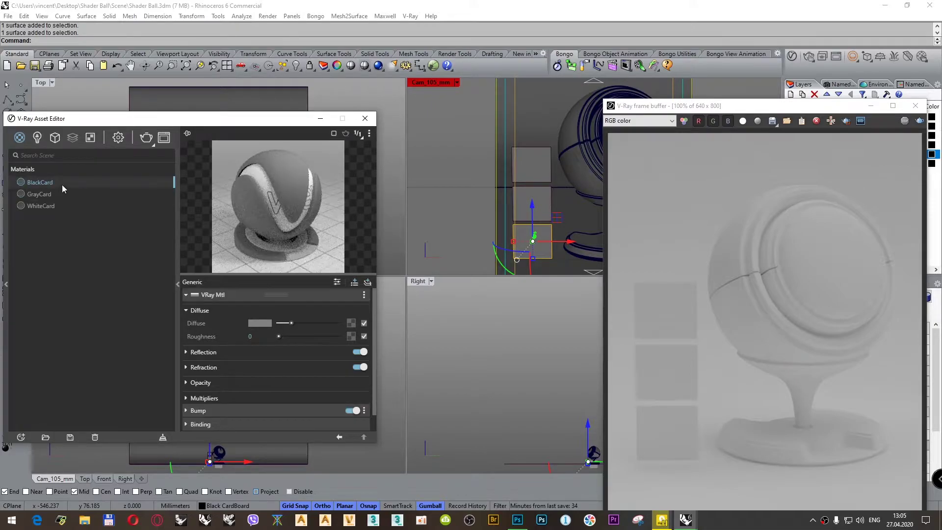
right_click(61, 182)
left_click(74, 202)
Step: Set BlackCard's diffuse color to RGB 10, 10, 10
left_click(260, 323)
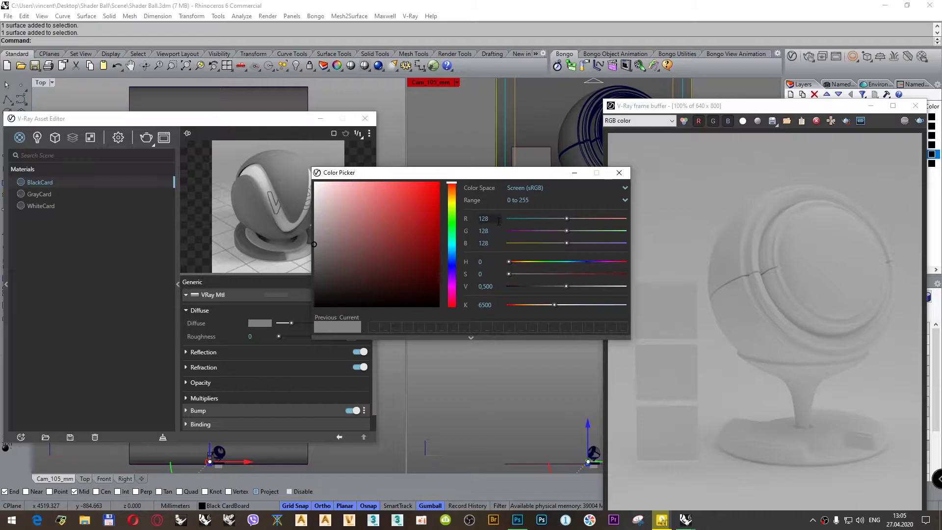
type("10")
key("Tab")
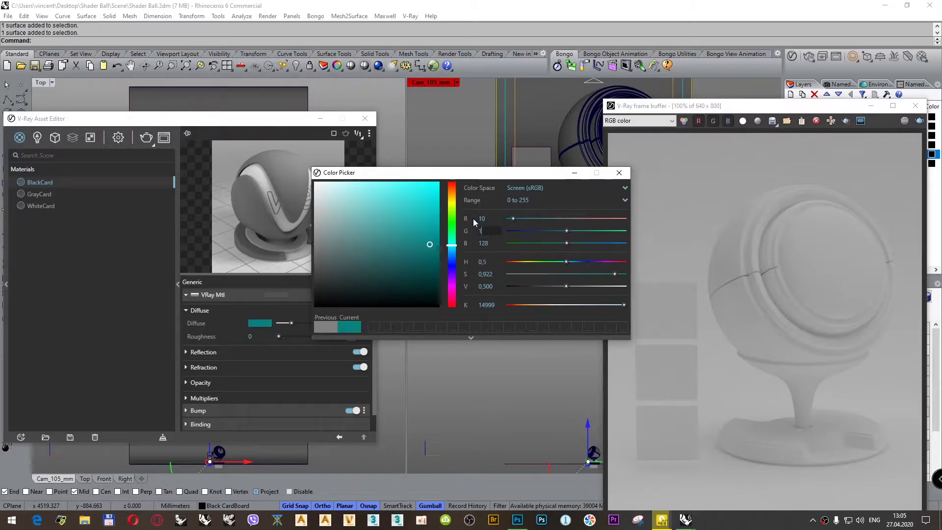
type("10")
key("Tab")
type("10")
key("Tab")
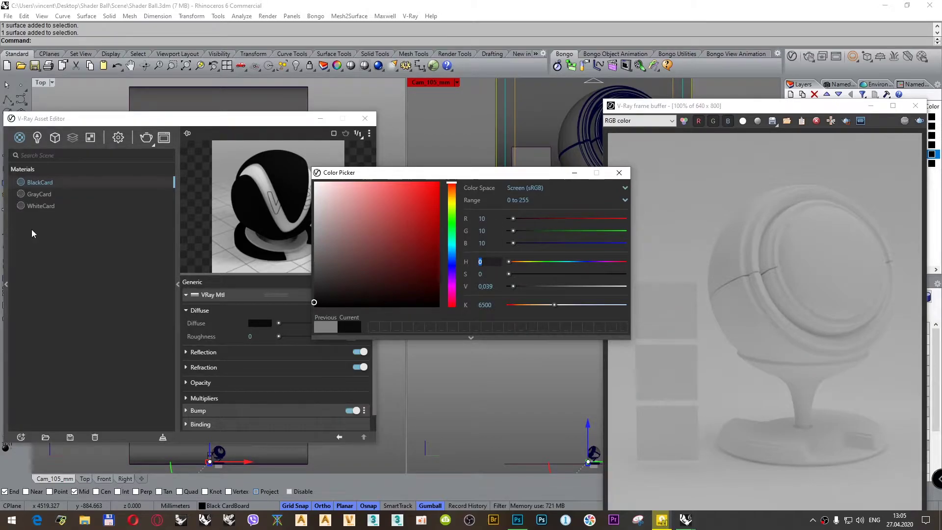
left_click(620, 173)
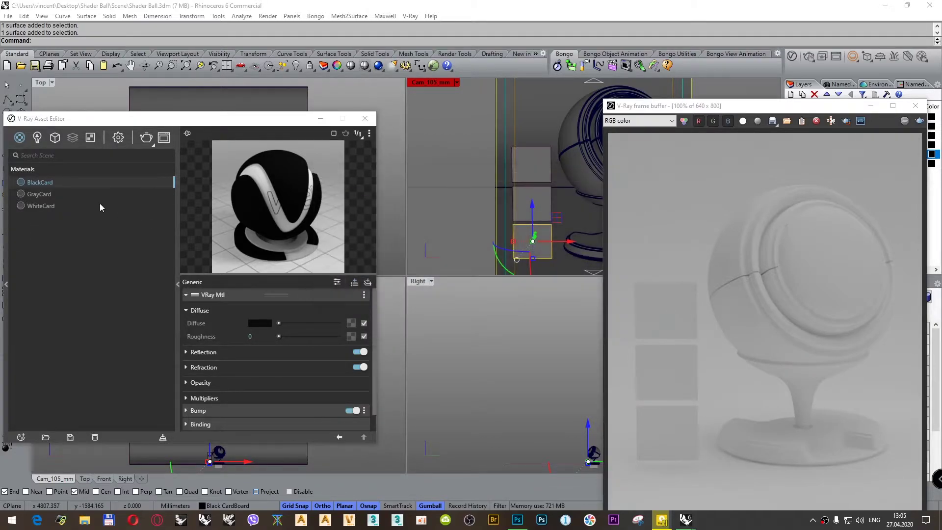
right_click(70, 181)
left_click(200, 213)
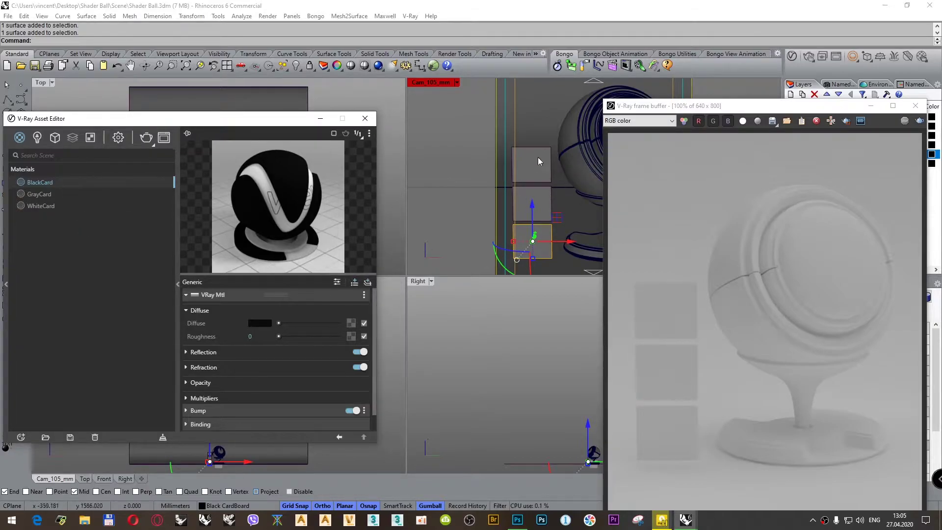
Step: Move the frame buffer clear of the Asset Editor and render the scene with the three card materials
left_click(544, 113)
left_click_drag(688, 107, 504, 57)
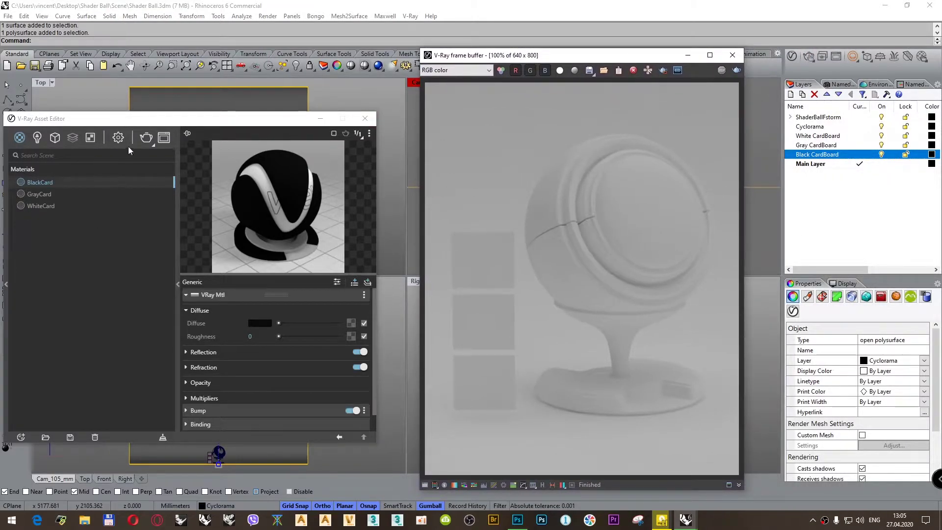
left_click(146, 137)
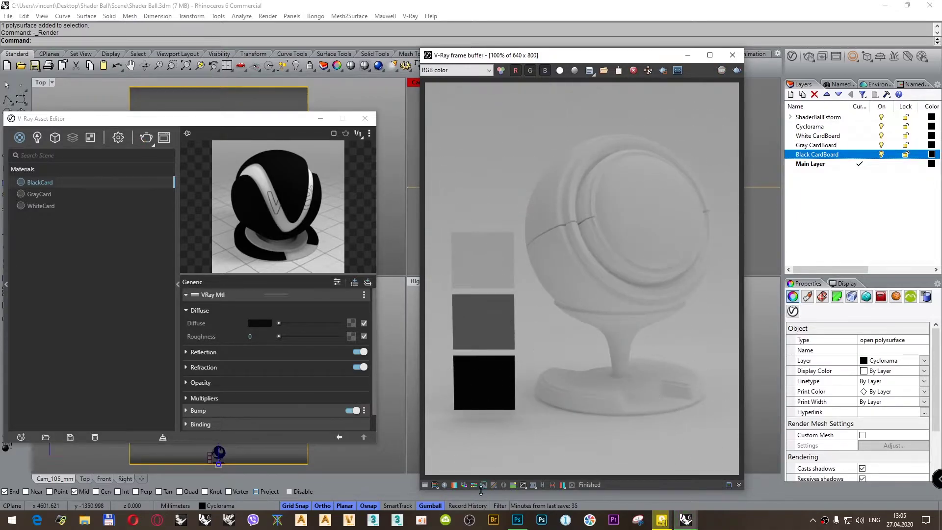
Step: Show the pixel information in the frame buffer and sample the rendered black, gray and white cards
left_click(444, 485)
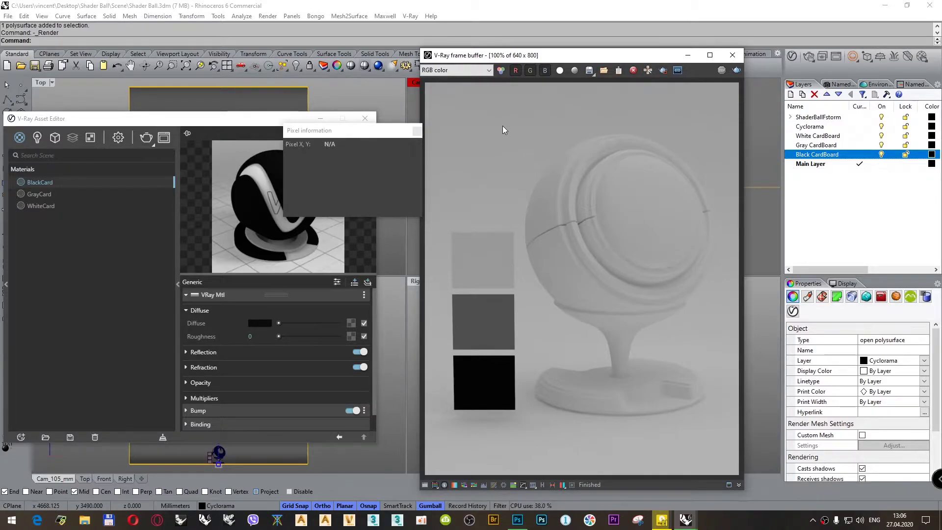
left_click_drag(502, 125, 486, 116)
left_click(485, 379)
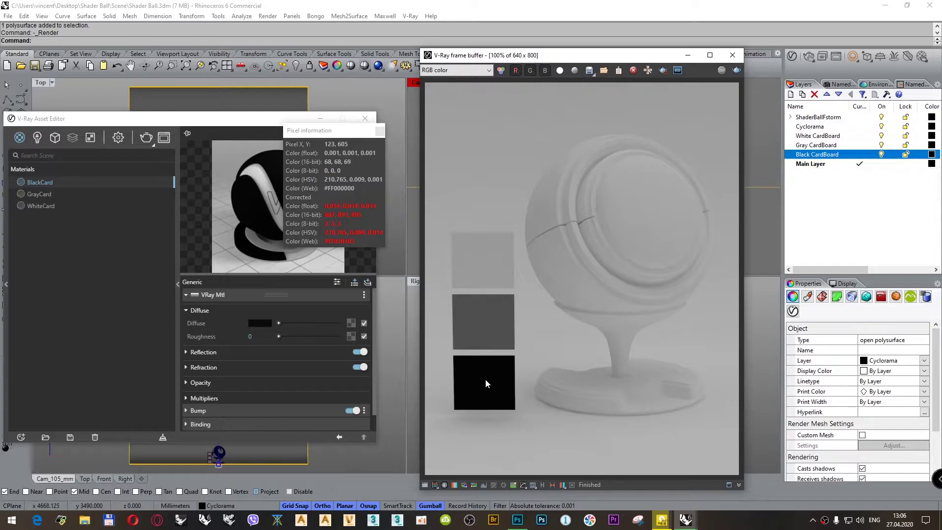
left_click(485, 316)
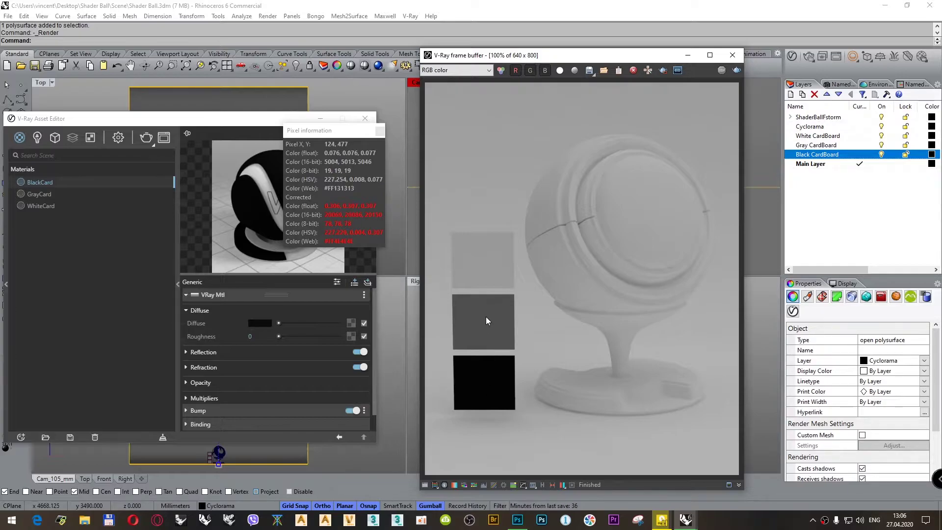
left_click(481, 263)
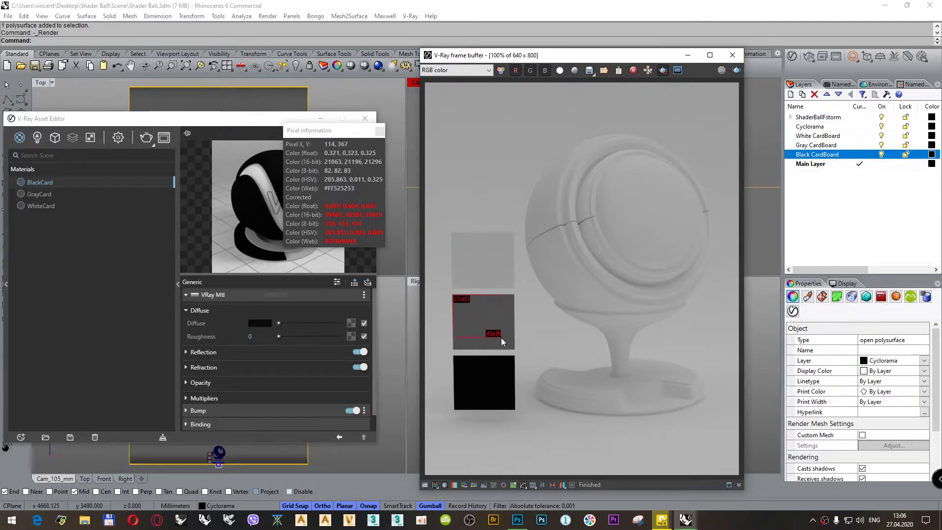
Step: Draw a render region around the gray card and move the pixel information readout clear of the material preview
left_click_drag(513, 348, 513, 349)
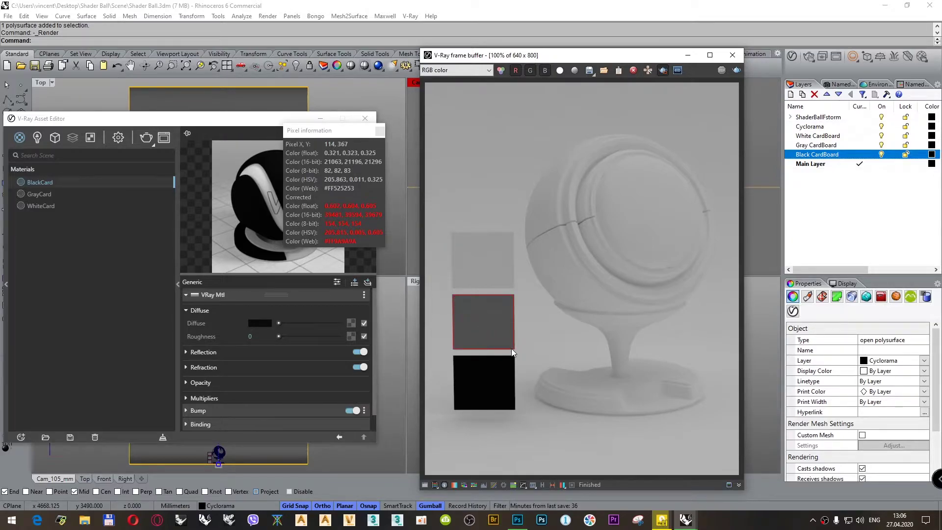
left_click_drag(332, 154, 345, 36)
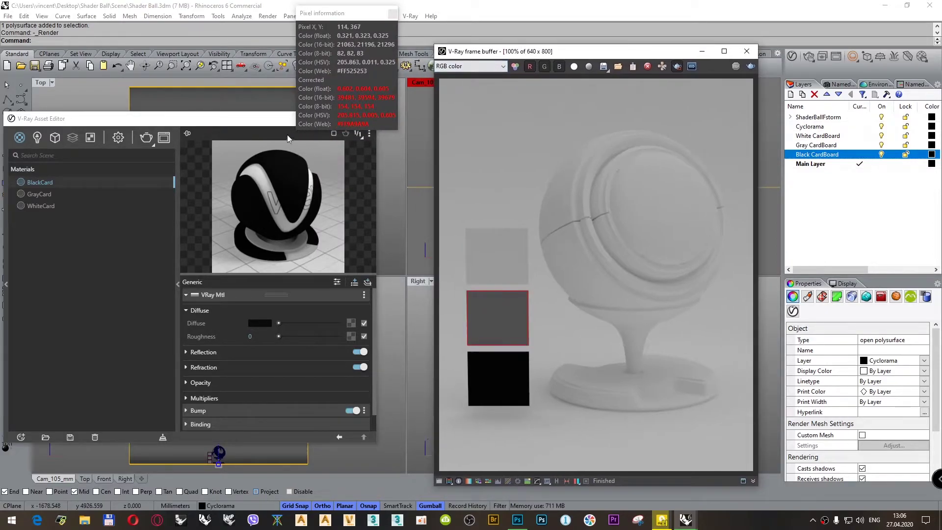
Step: Move the Asset Editor clear of the pixel readout, set the camera's film sensitivity to ISO 200 in the render settings, and re-render the gray card region
left_click_drag(257, 122, 294, 148)
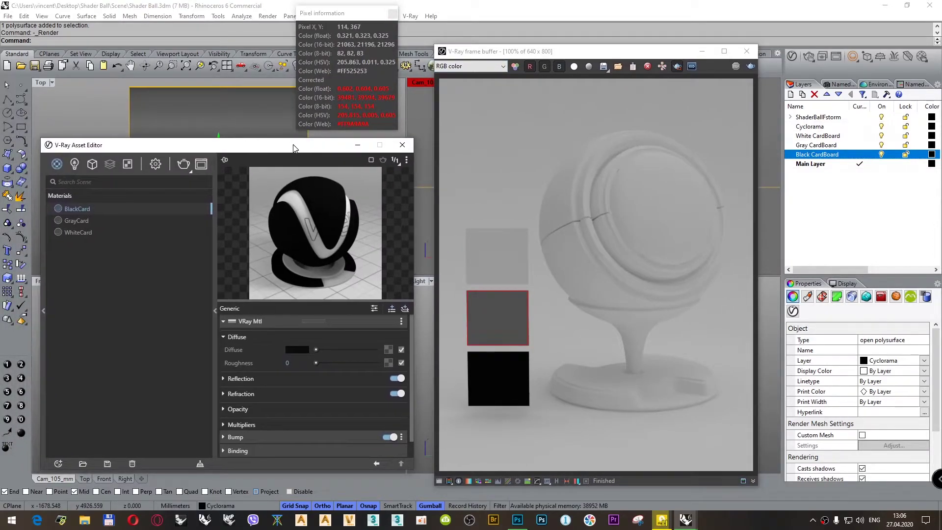
left_click(156, 164)
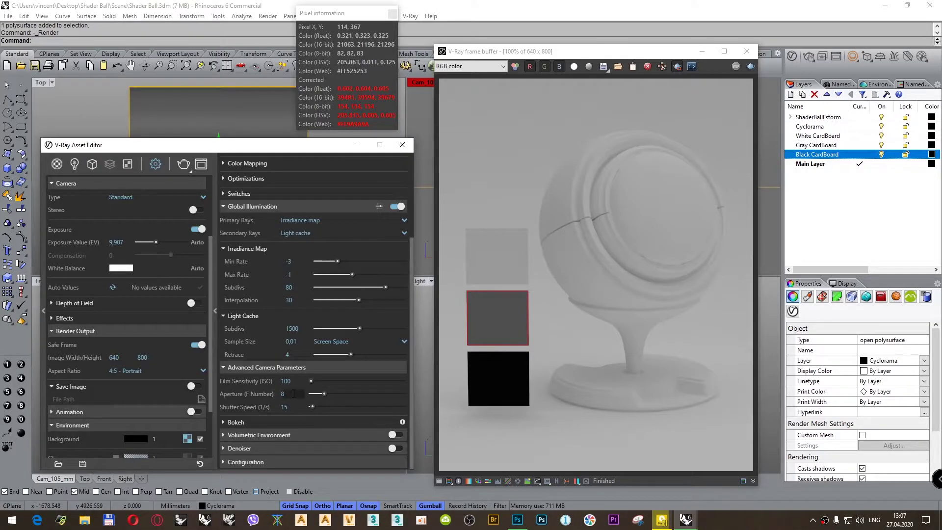
double_click(286, 381)
type("200")
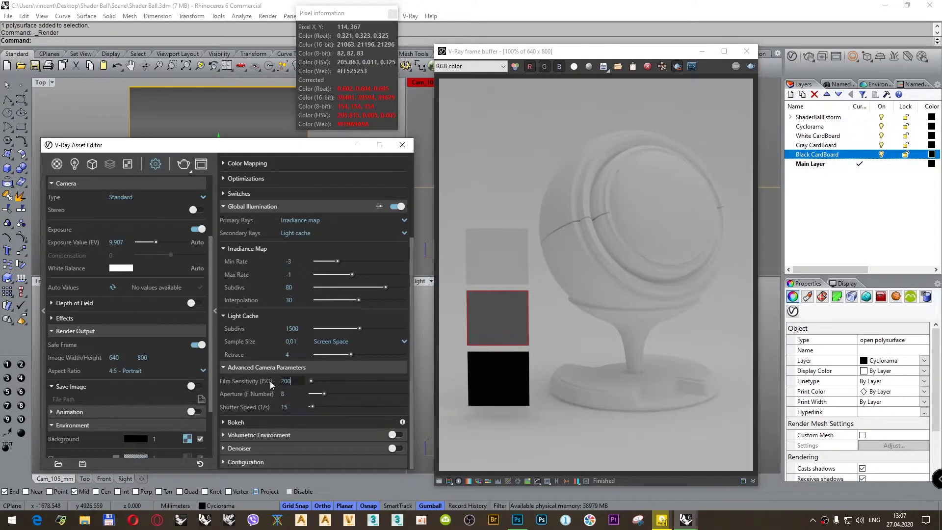
key("Return")
left_click(182, 165)
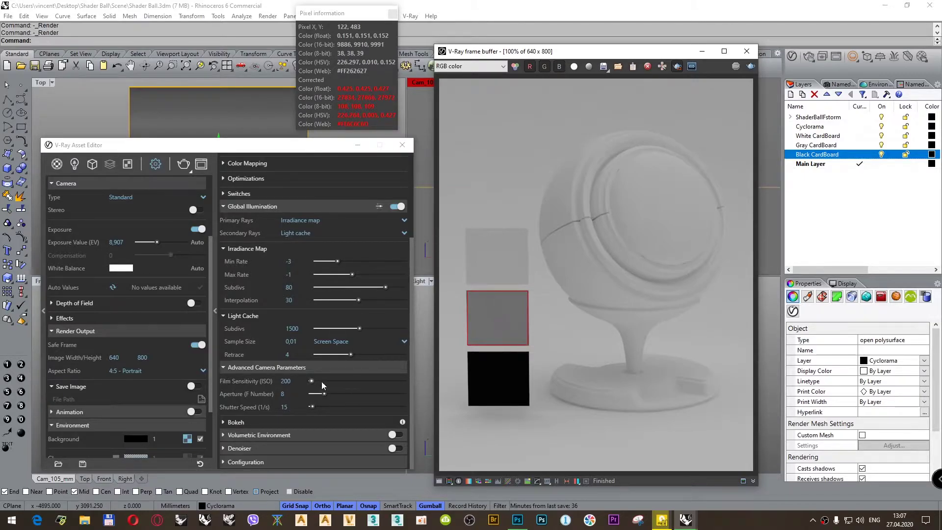
Step: Try film sensitivity values of ISO 400, 100 and 200 in succession to compare their effect on the exposure value
left_click(297, 384)
type("400")
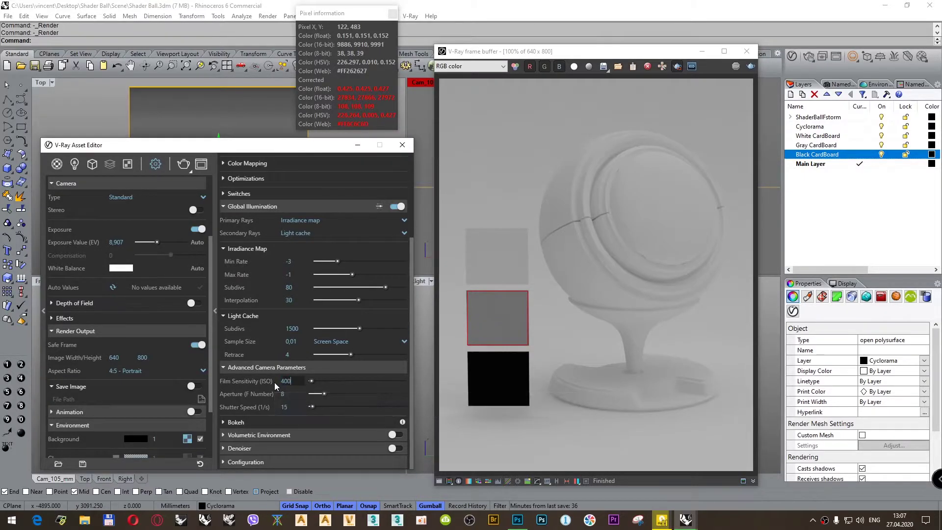
key("Return")
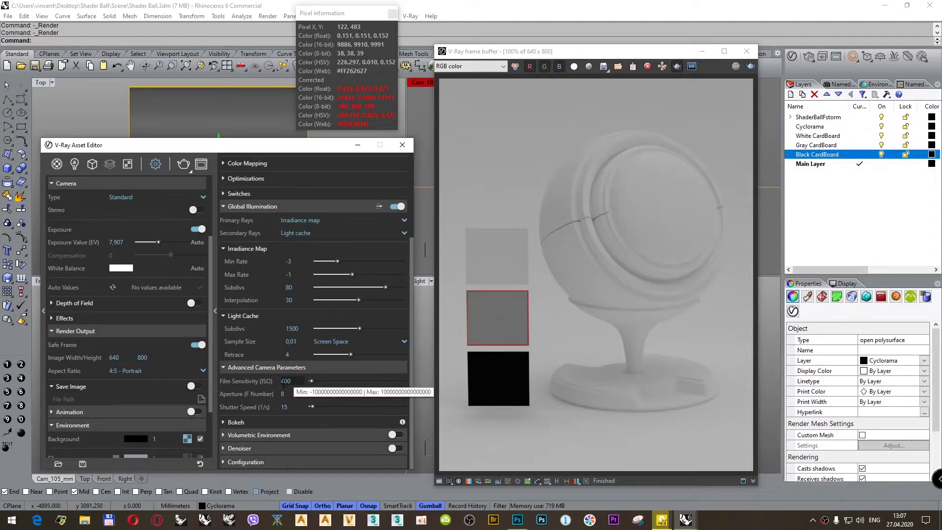
left_click_drag(286, 382, 277, 381)
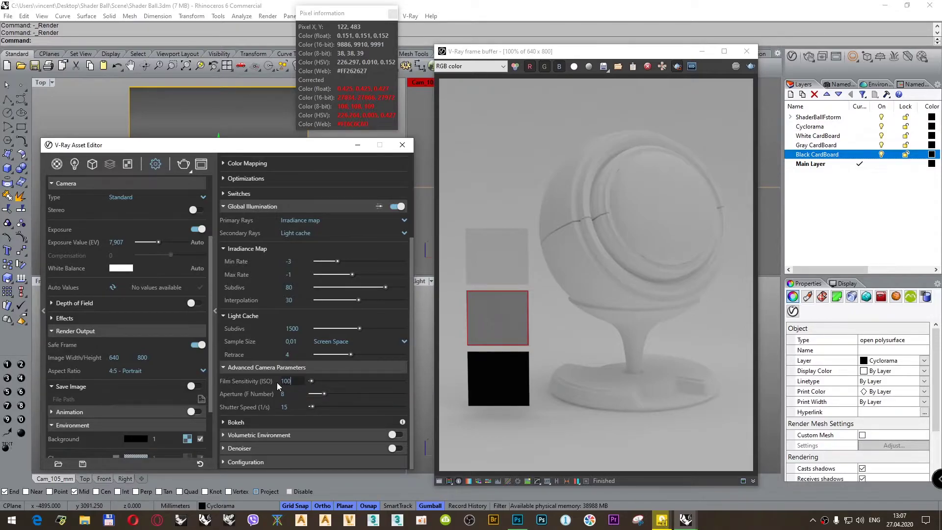
left_click(278, 382)
type("200")
key("Return")
Step: Set the film sensitivity to ISO 400, re-render the gray card region and sample the card
type("400")
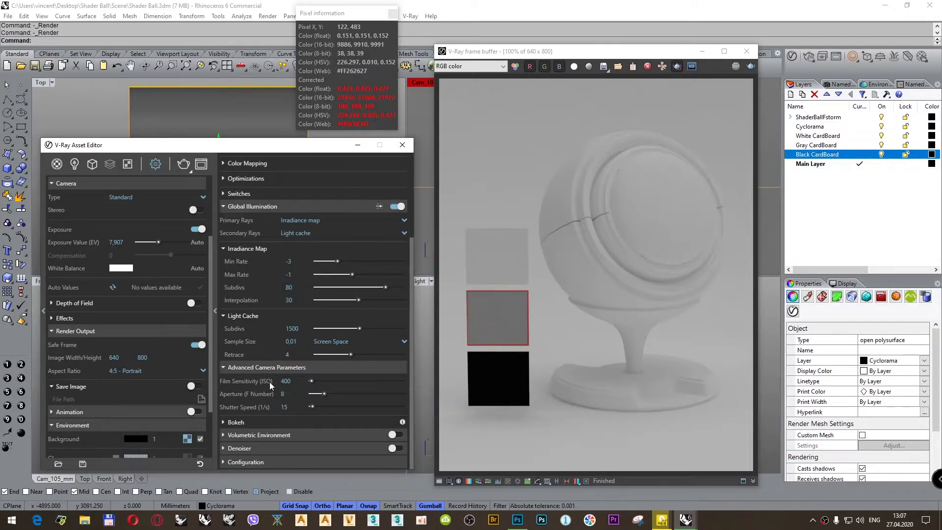
left_click(284, 392)
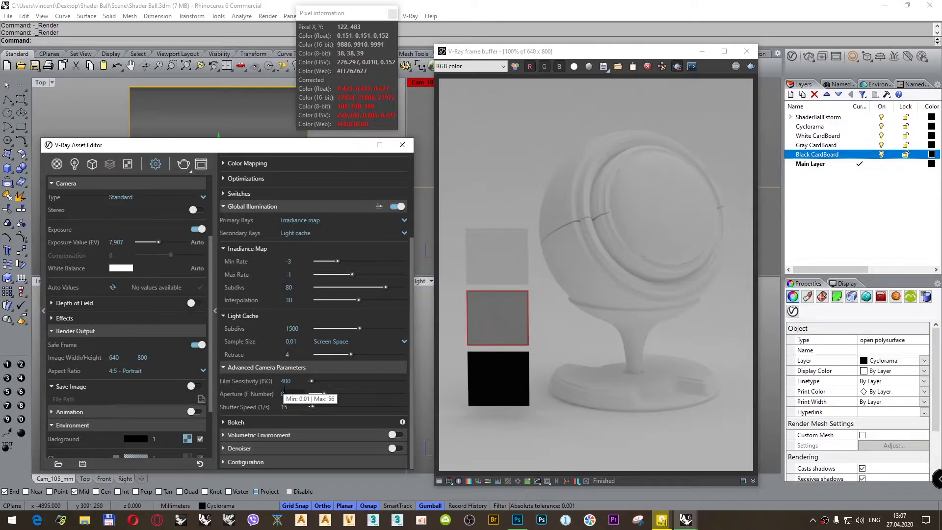
key("Return")
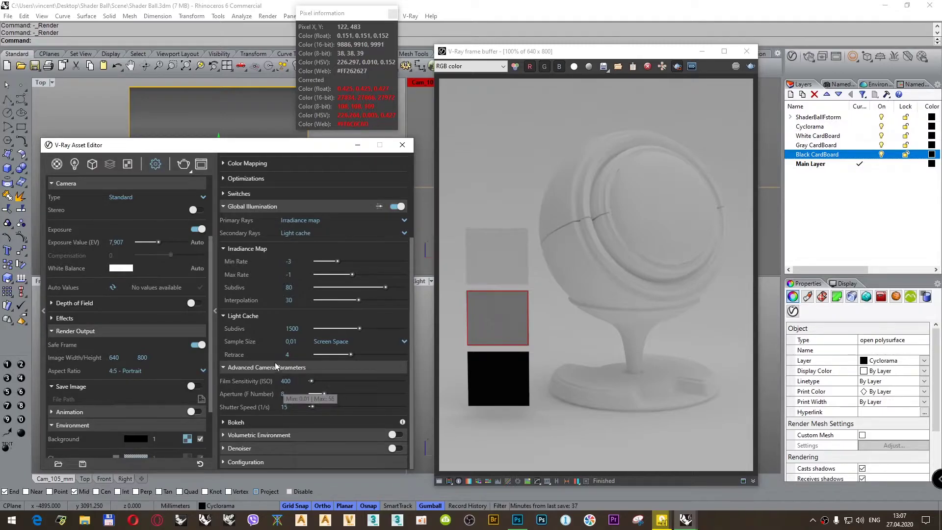
left_click(183, 166)
left_click(496, 314)
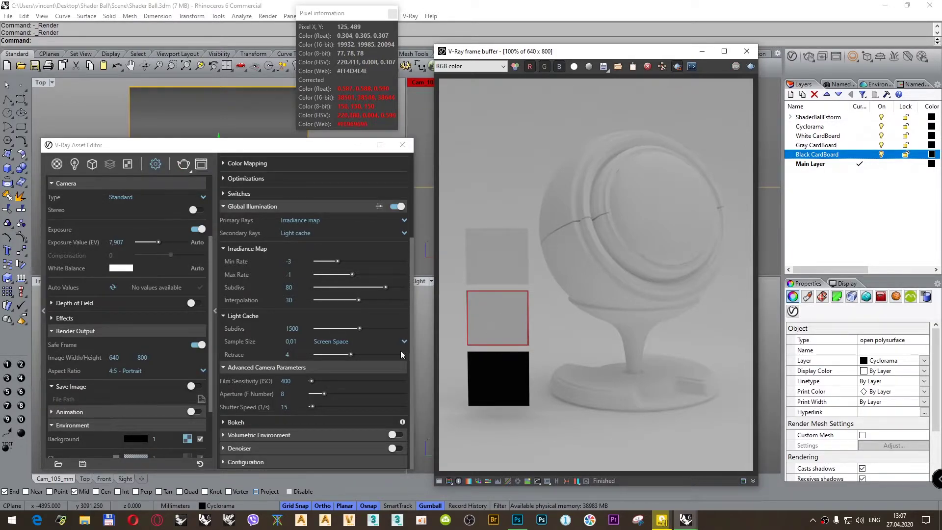
Step: Lower the film sensitivity to ISO 350, re-render the region and sample the gray card
double_click(273, 384)
type("35")
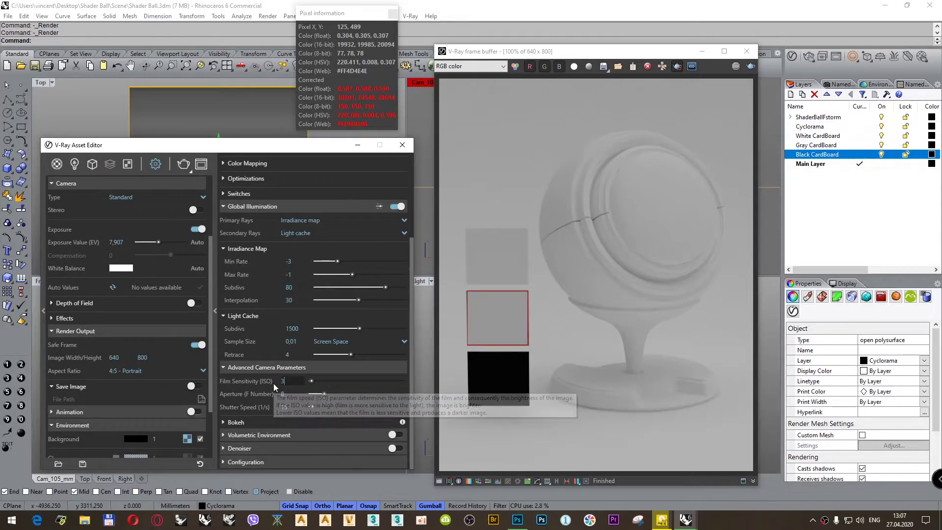
key("Return")
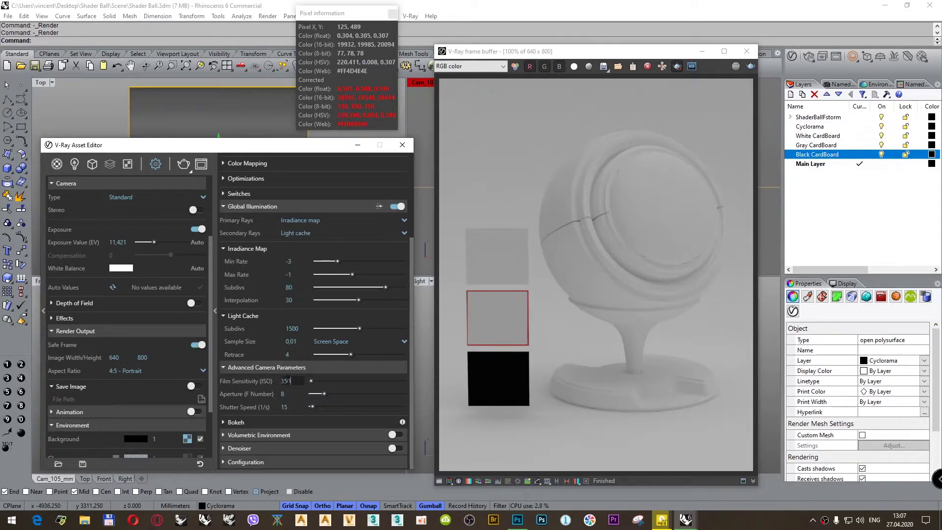
type("0")
key("Return")
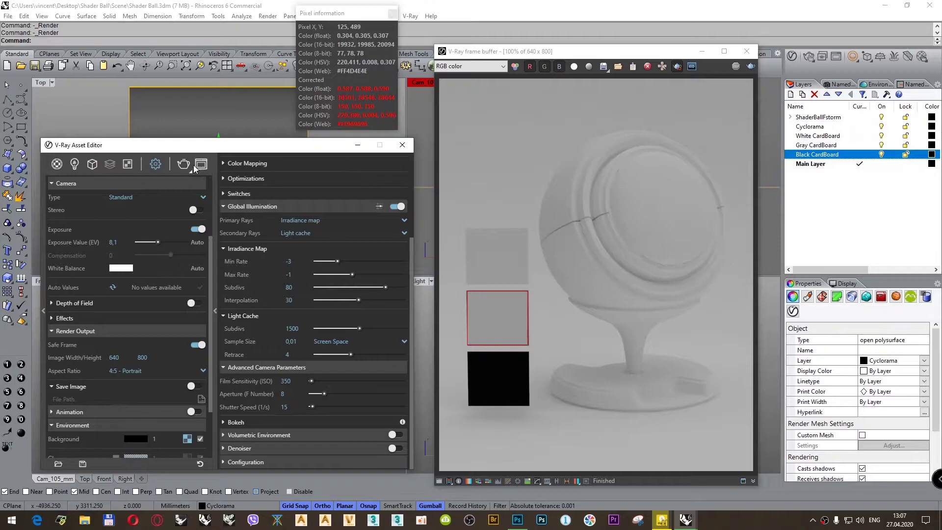
left_click(482, 321)
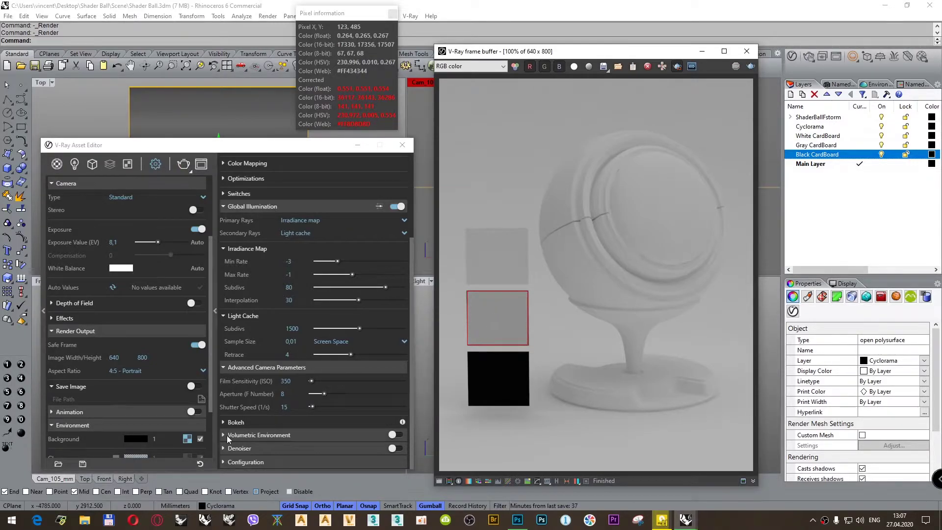
Step: Lower the film sensitivity to ISO 320 and re-render the gray card region
left_click(280, 383)
type("32")
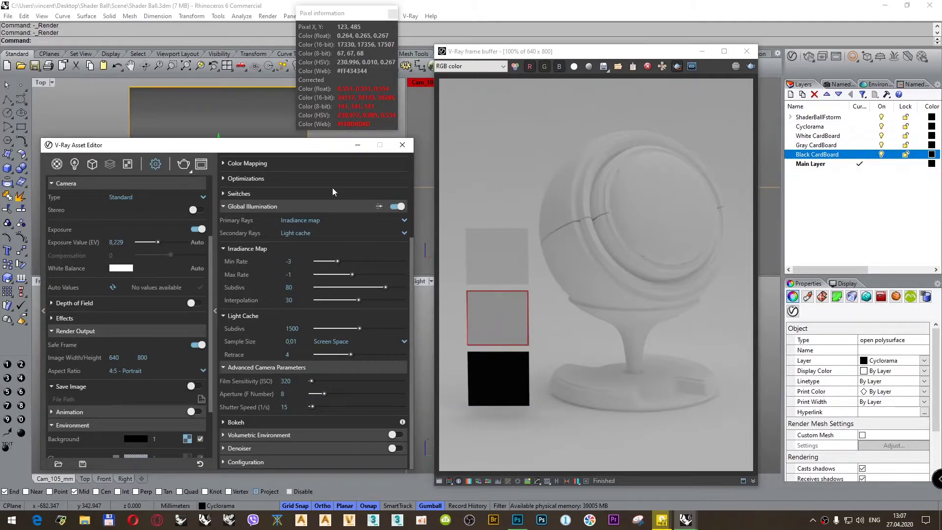
left_click(182, 166)
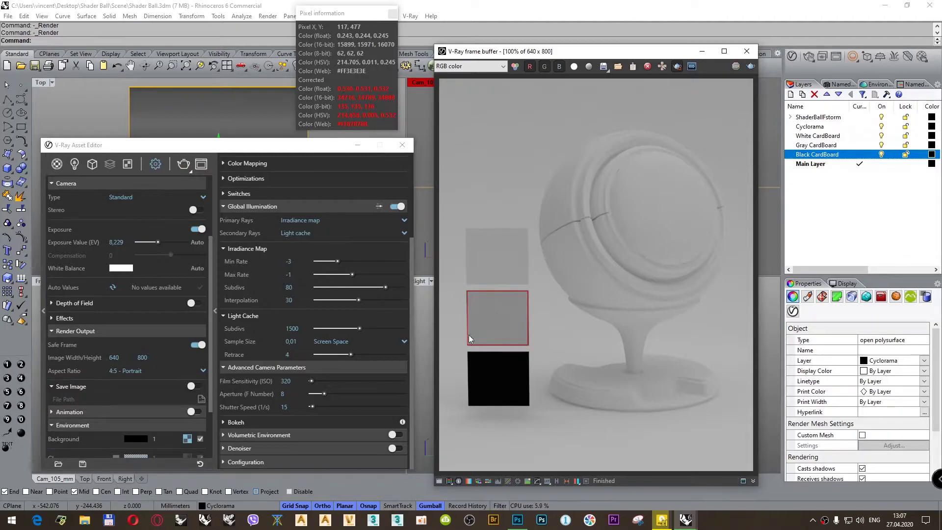
Step: Reduce the film sensitivity to ISO 300 and re-render the gray card region to check its pixel values
double_click(278, 382)
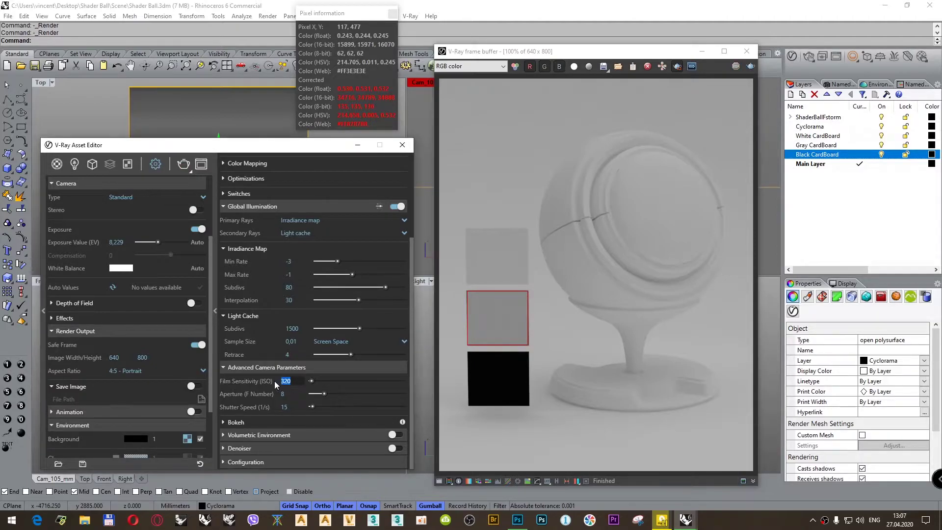
type("30")
key("Return")
type("0")
key("Return")
left_click(183, 164)
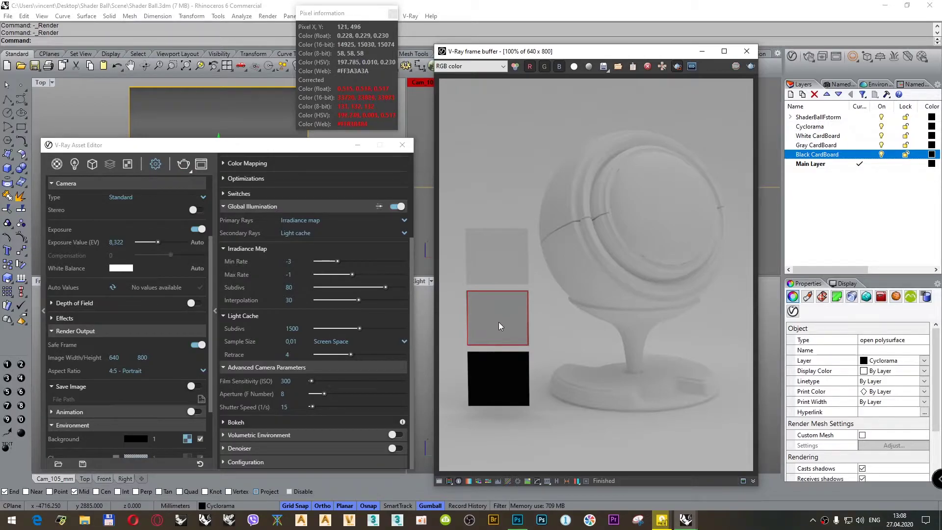
Step: Try a film sensitivity of ISO 280 and re-render the gray card region
left_click(285, 381)
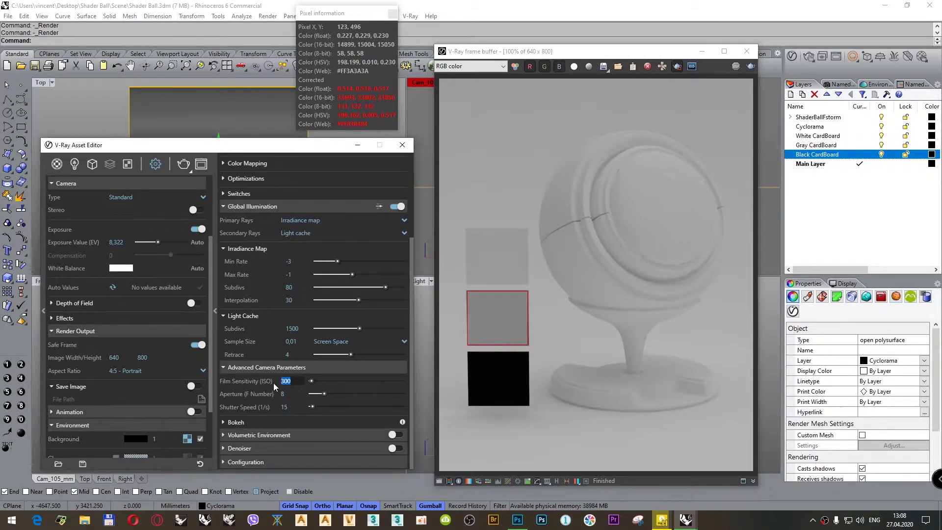
key("Return")
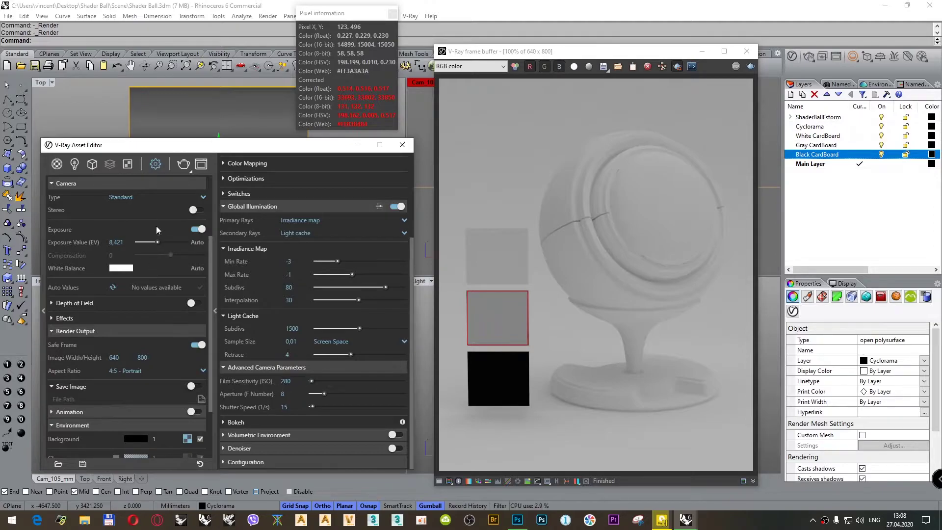
left_click(183, 164)
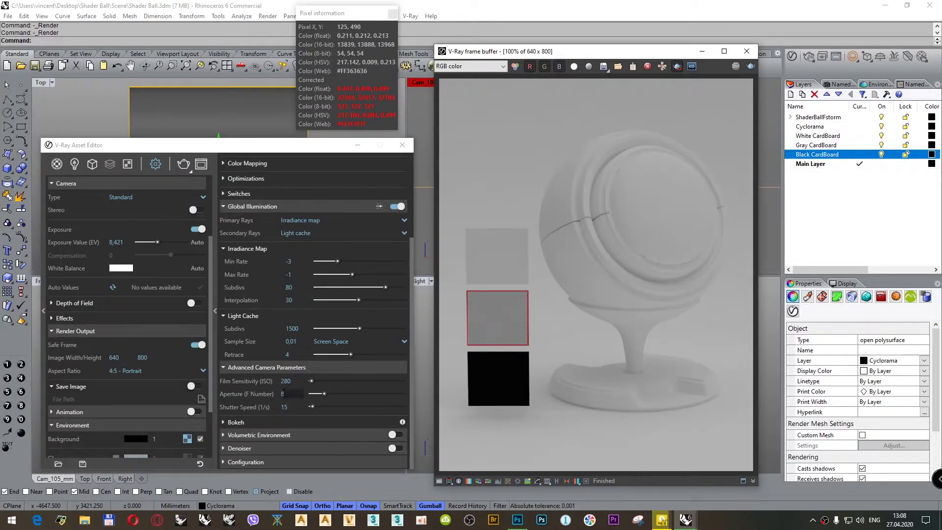
Step: Raise the film sensitivity to ISO 290 and render the gray card region again
left_click(286, 381)
type("2")
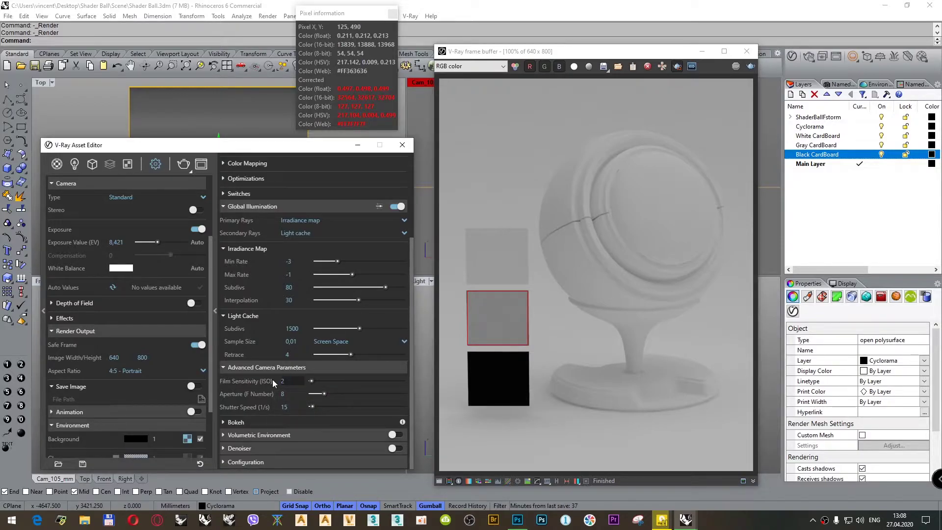
left_click(184, 164)
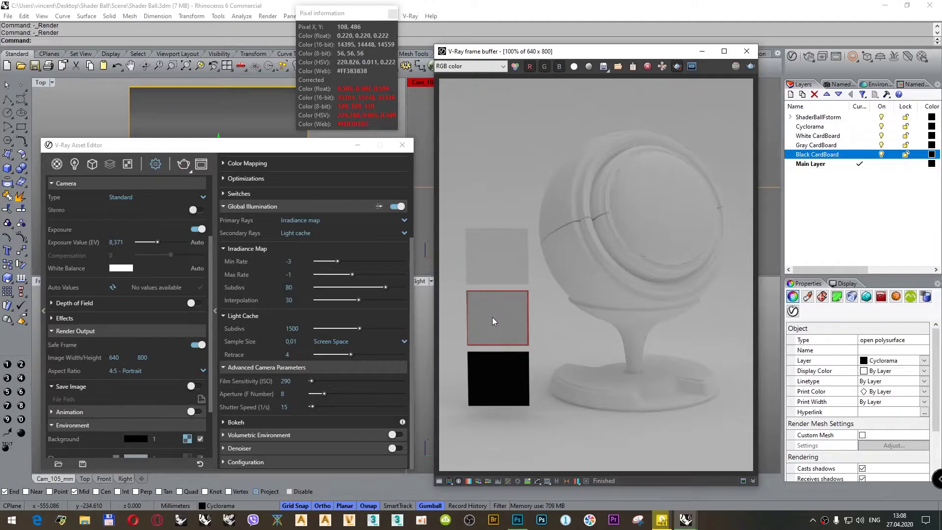
Step: Fine-tune the film sensitivity to ISO 285 and re-render the gray card region to check its brightness
left_click(280, 382)
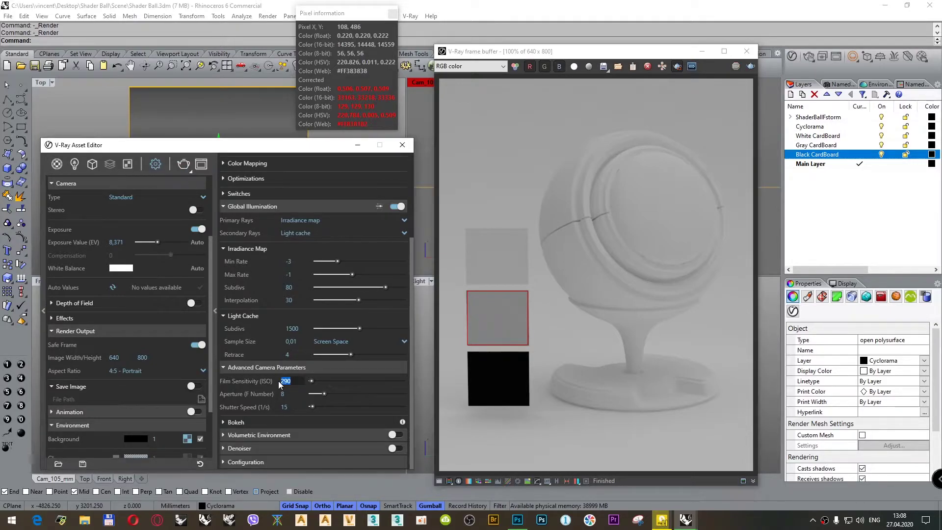
type("285")
key("Return")
left_click(184, 164)
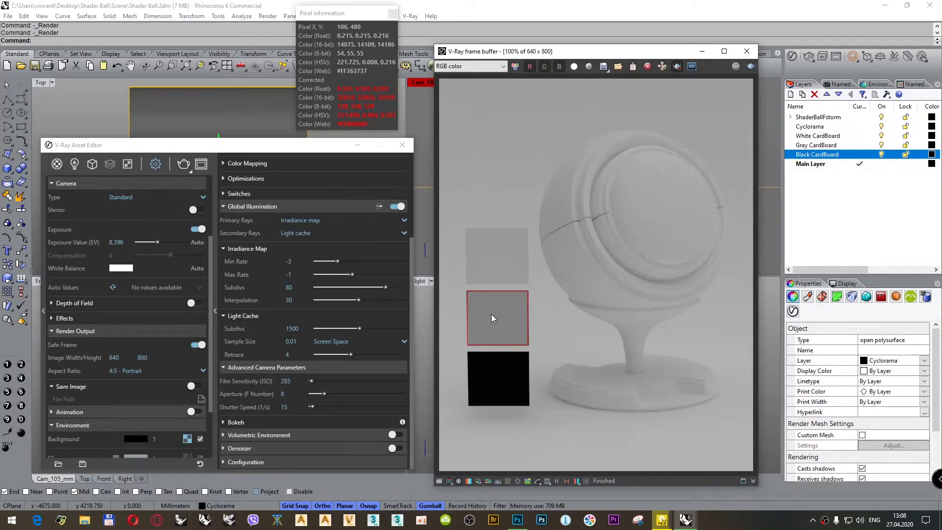
Step: Inspect the environment background's bitmap texture, return to the render settings and sample the gray card again
left_click(155, 167)
scroll(137, 360, "down", 3)
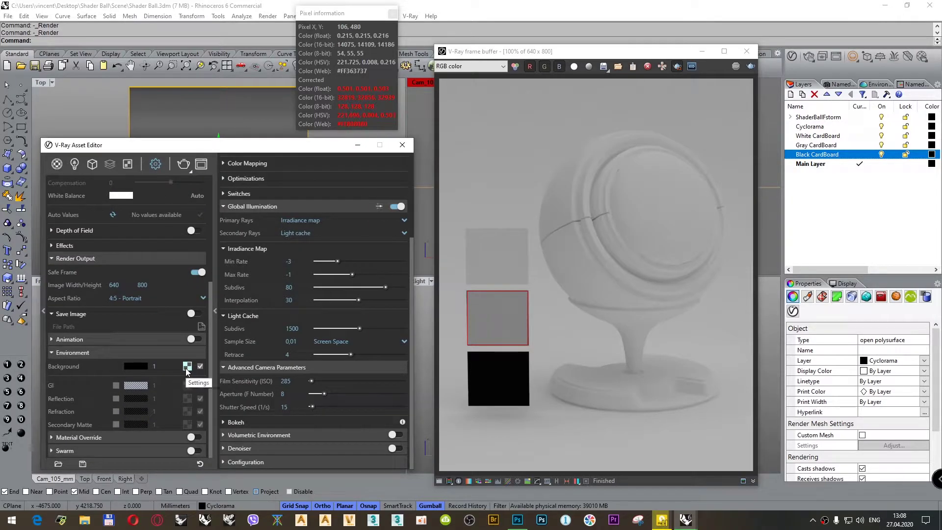
left_click(187, 367)
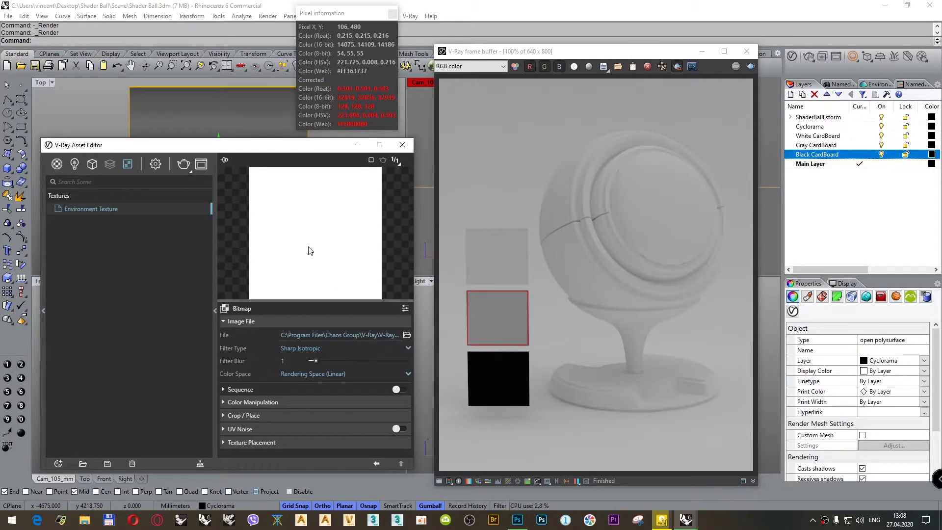
left_click(154, 165)
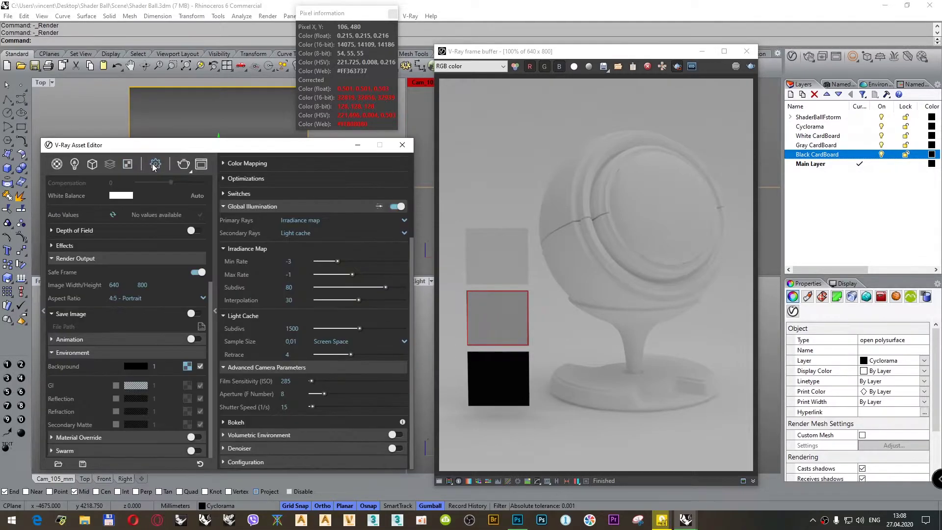
left_click(497, 316)
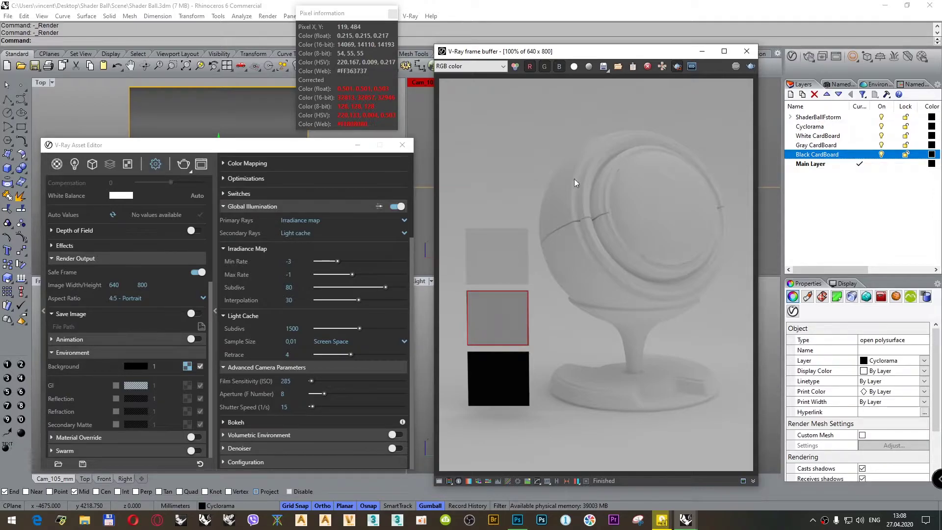
Step: Turn off region rendering, render the full image at the adjusted exposure, and sample the gray and black cards
left_click(679, 67)
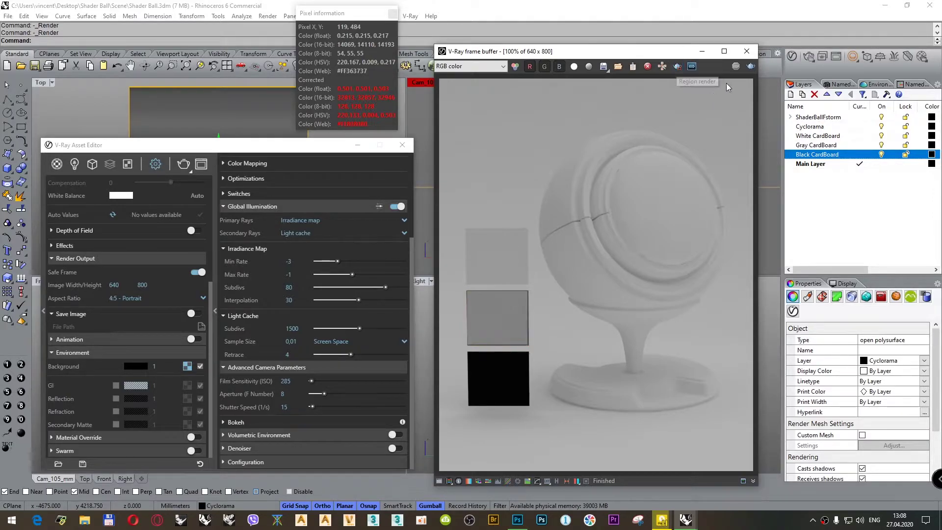
left_click(751, 67)
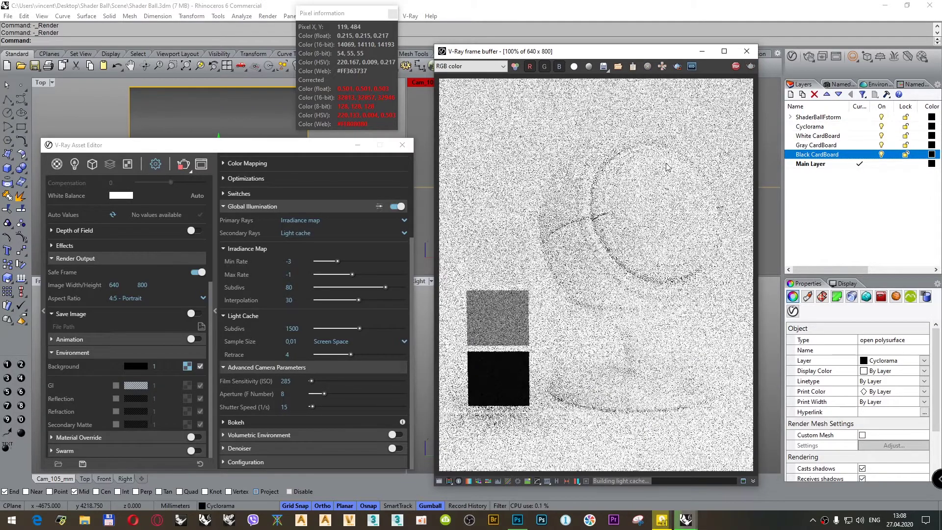
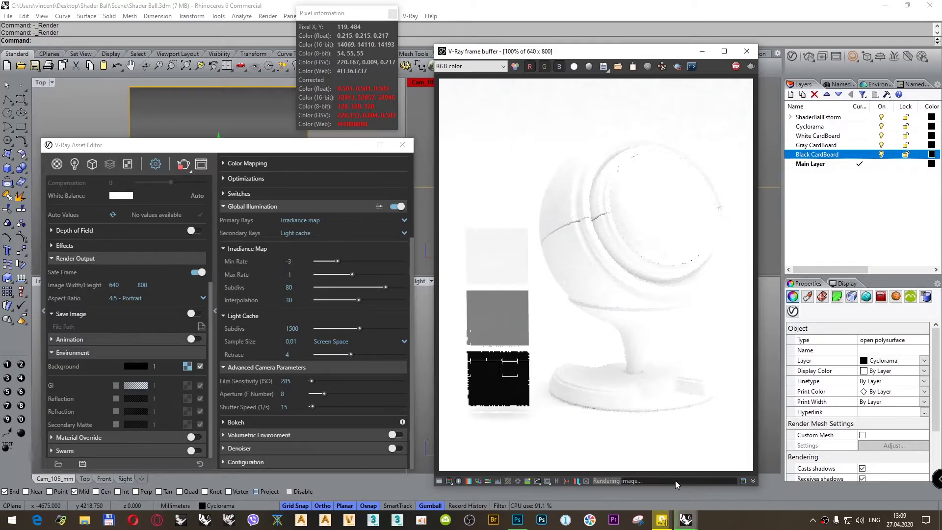
left_click(493, 316)
left_click_drag(493, 316, 497, 316)
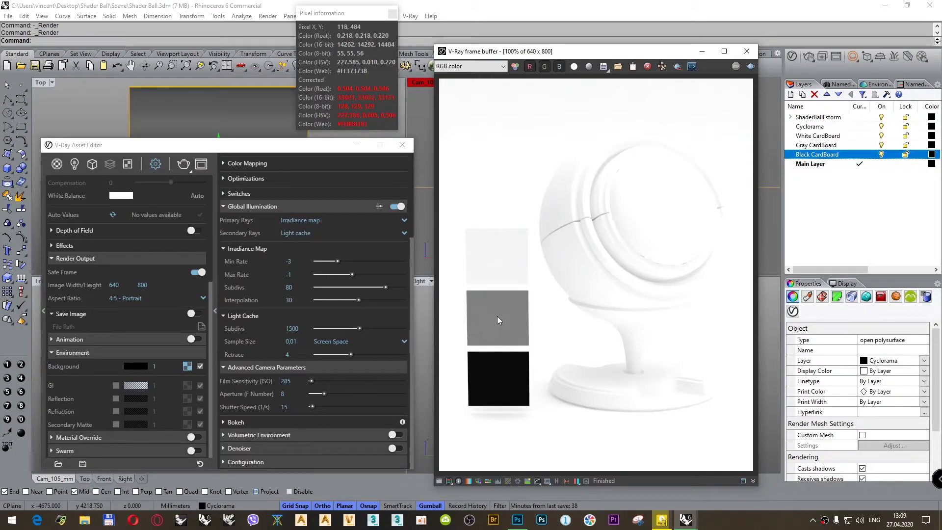
left_click(498, 376)
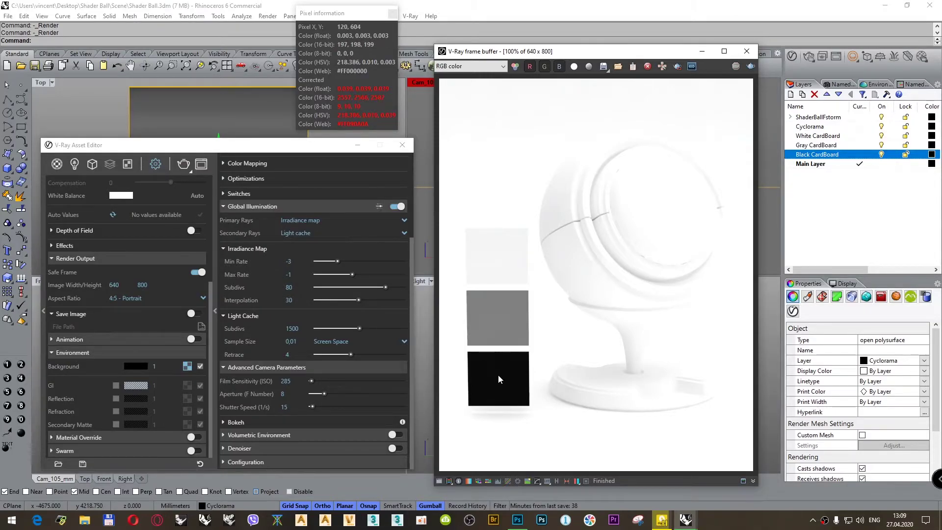
Step: Sample the black and white cards in the render, review the environment background's bitmap texture, and return to the material list
left_click_drag(498, 375, 501, 376)
left_click(500, 259)
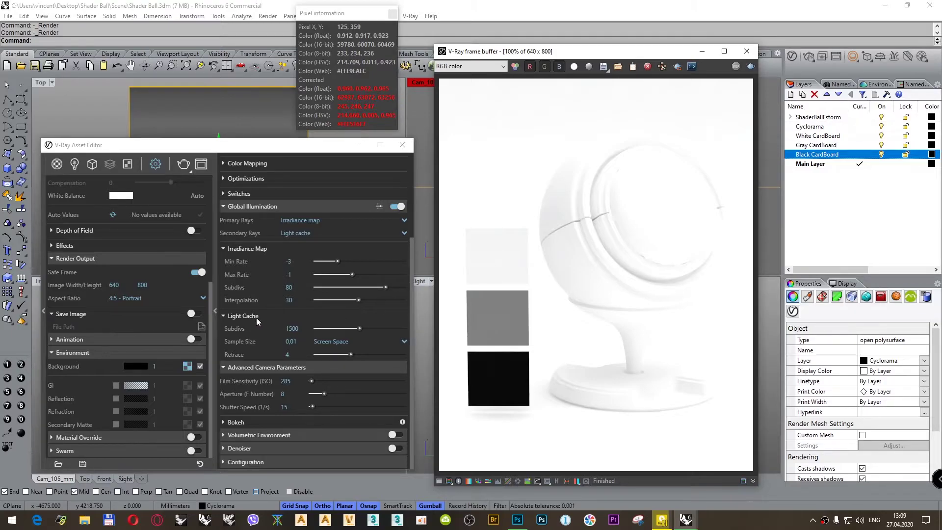
left_click(187, 366)
left_click(187, 366)
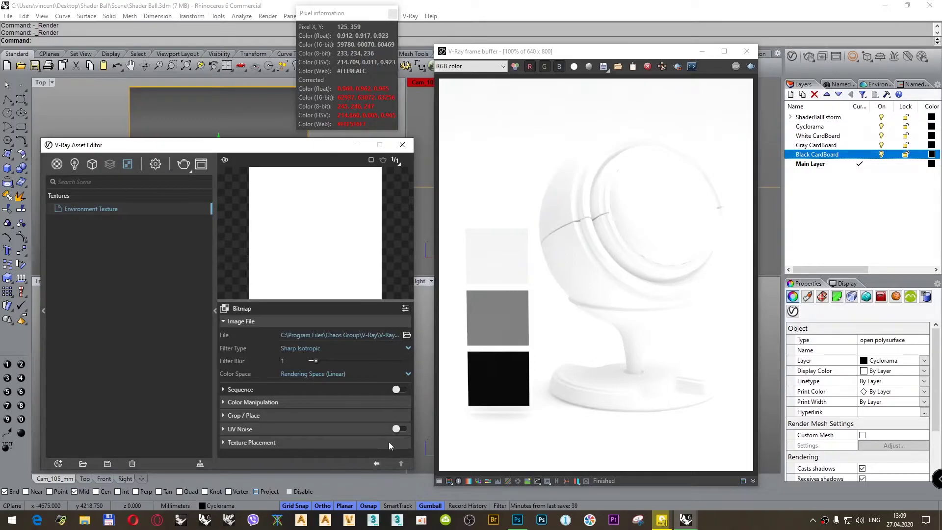
left_click(378, 463)
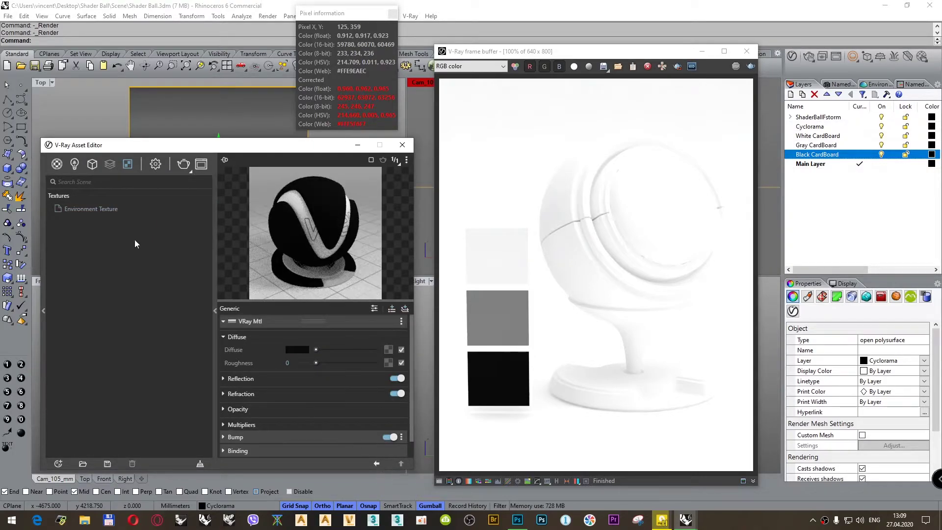
left_click(57, 164)
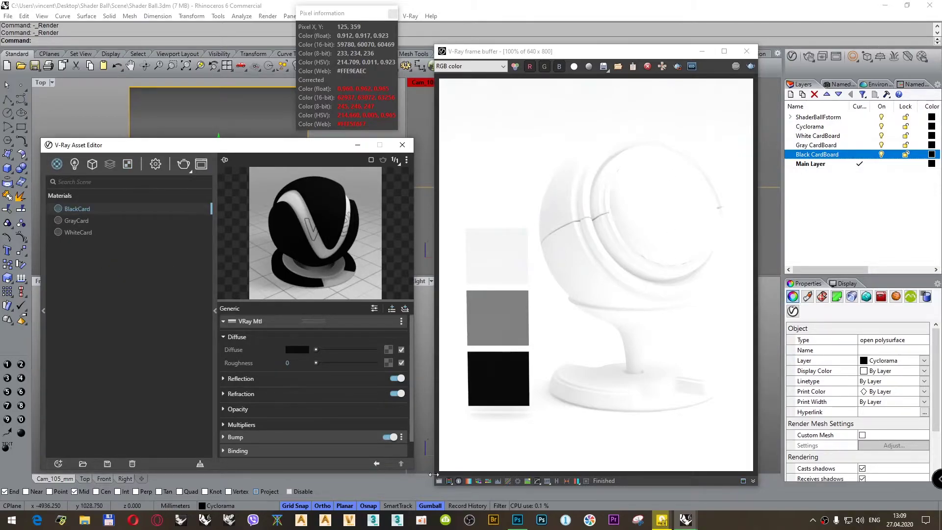
Step: Toggle the frame buffer's color clamping display on and off to check the render for overexposed areas
left_click(449, 481)
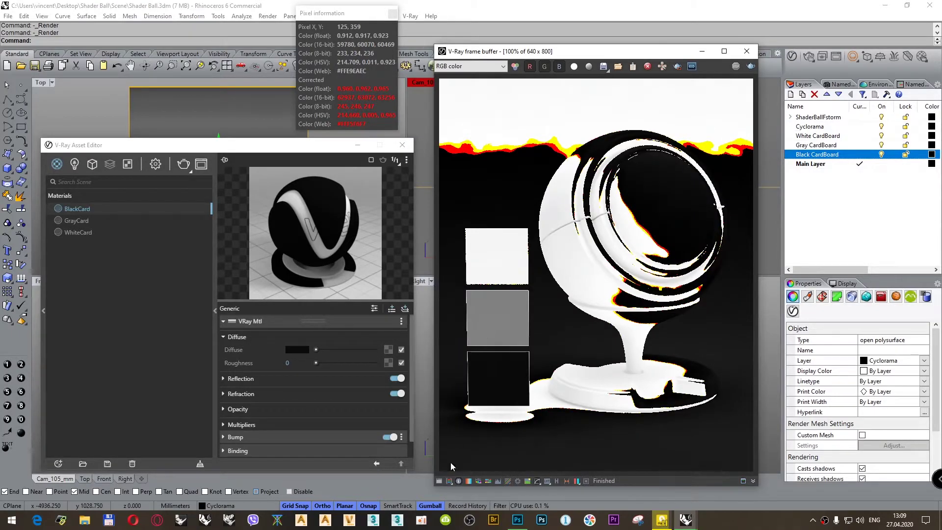
left_click(449, 481)
left_click(449, 481)
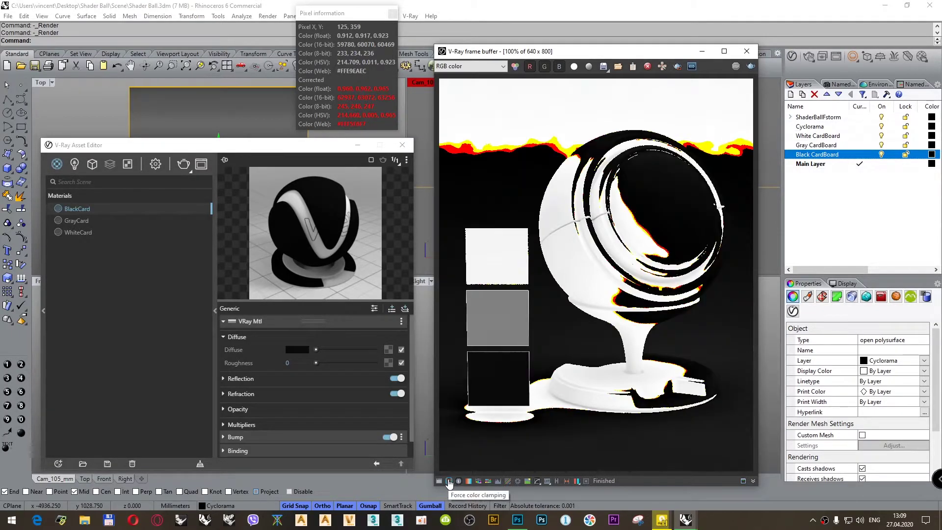
left_click(449, 481)
left_click(449, 481)
left_click(449, 481)
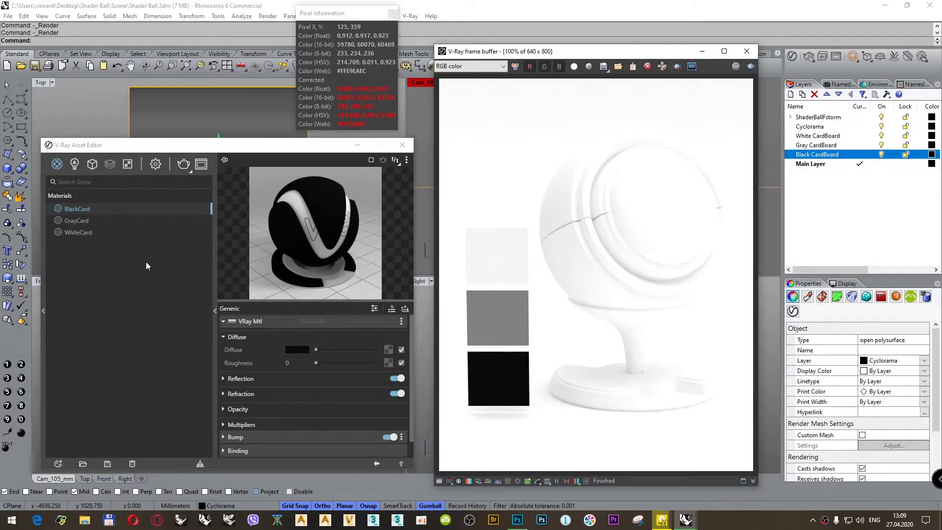
Step: Create a new Generic V-Ray material and name it GrayBackground
left_click(55, 288)
left_click(57, 164)
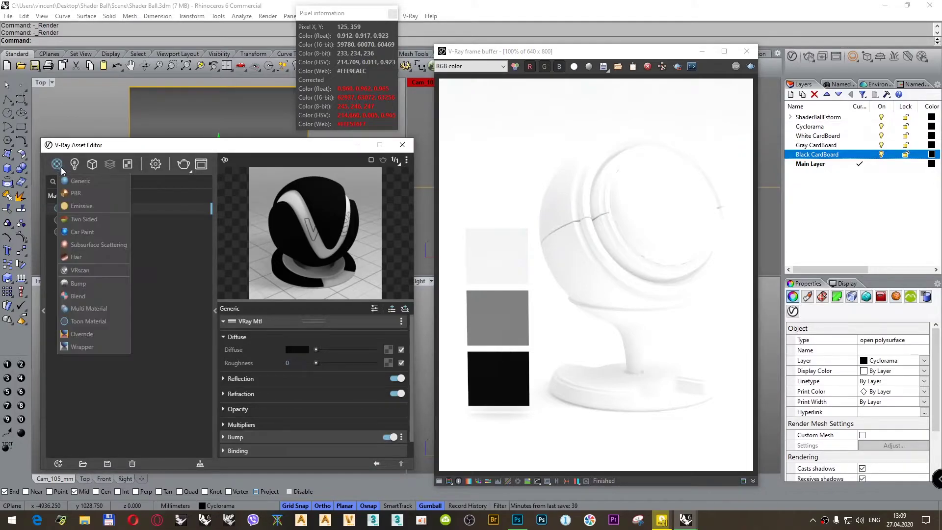
left_click(72, 181)
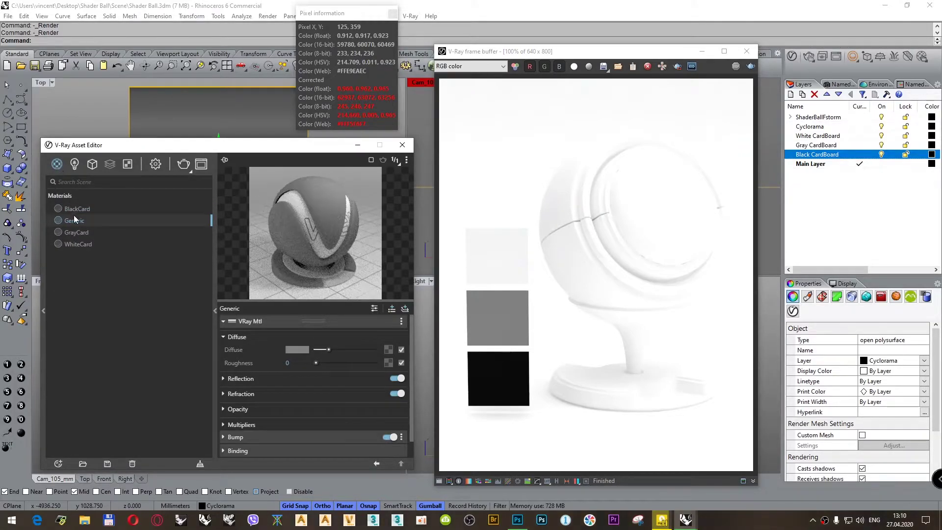
left_click_drag(88, 220, 61, 225)
double_click(69, 220)
type("Gray")
key("Return")
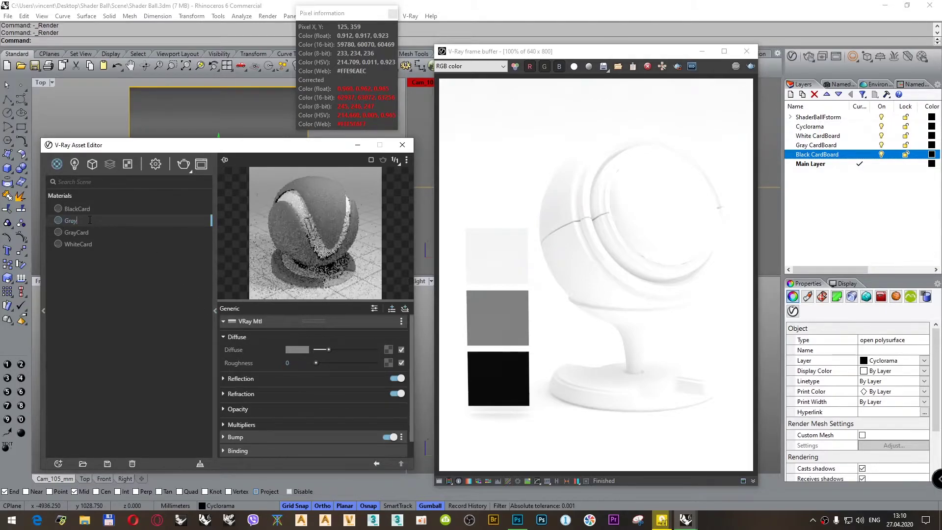
type("Ba")
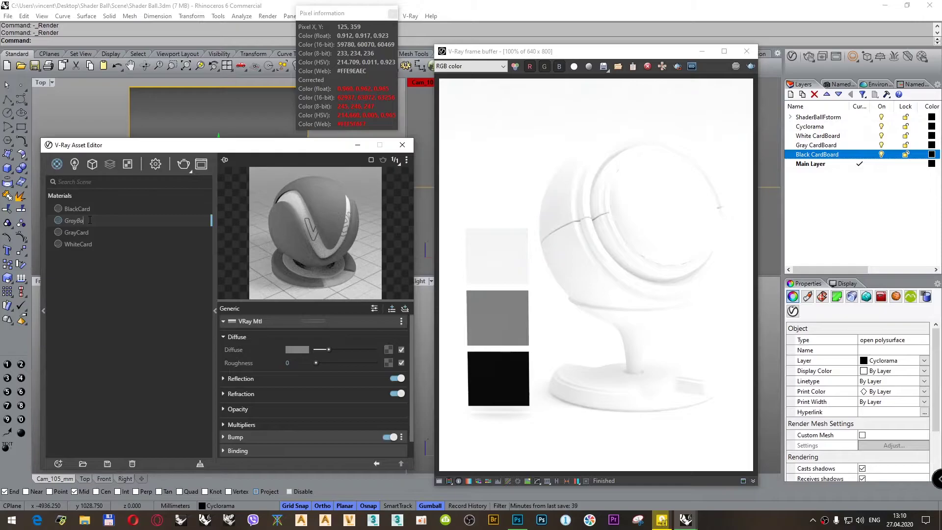
type("ckground")
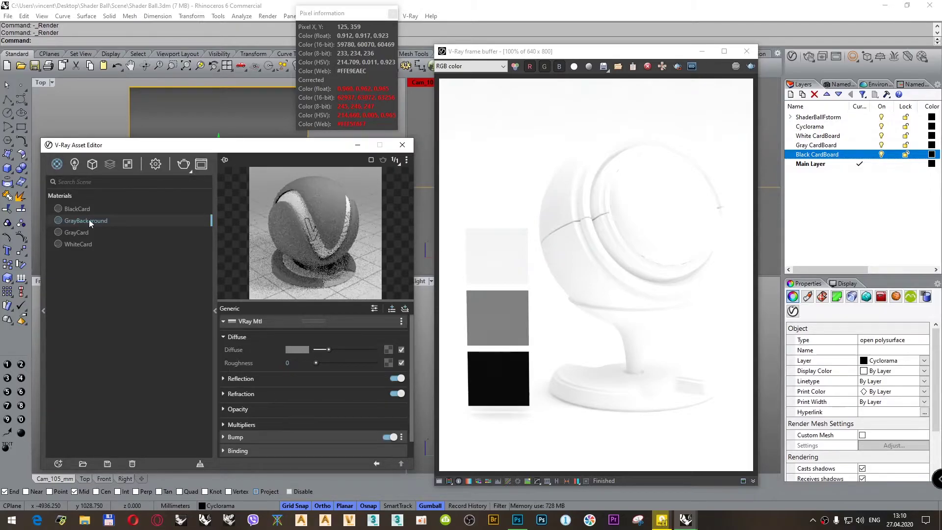
Step: Select the cyclorama in the top view and apply the GrayBackground material to it
left_click(152, 103)
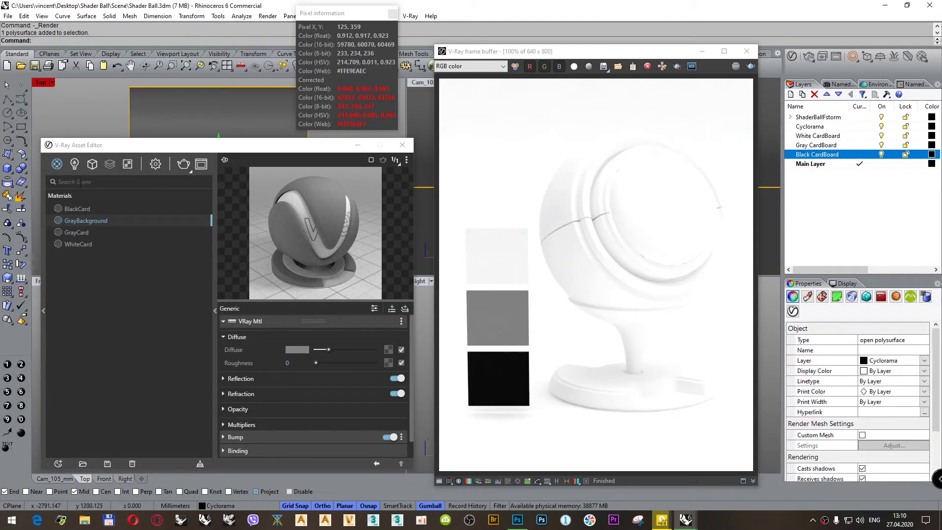
right_click(88, 221)
left_click(105, 239)
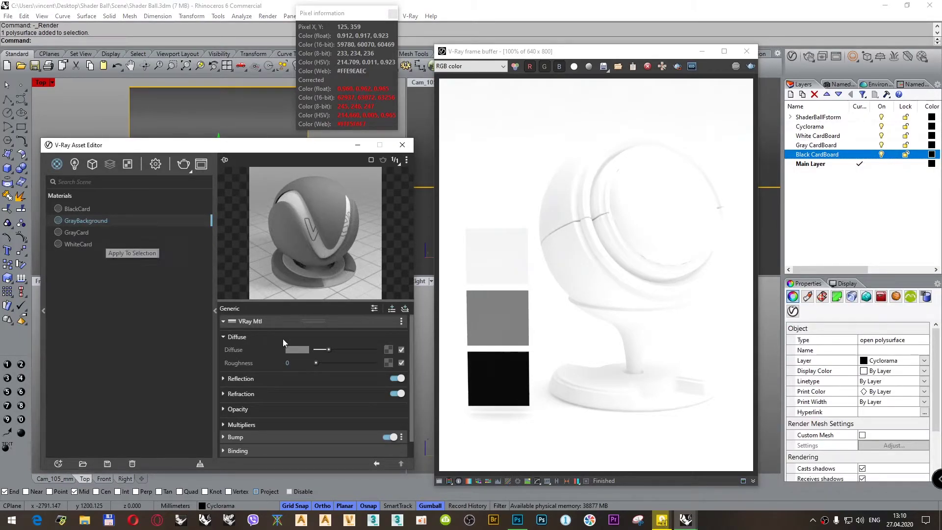
Step: Set the V value of GrayBackground's diffuse color to 0.5 and reapply the material to the selected cyclorama
left_click(299, 350)
double_click(493, 219)
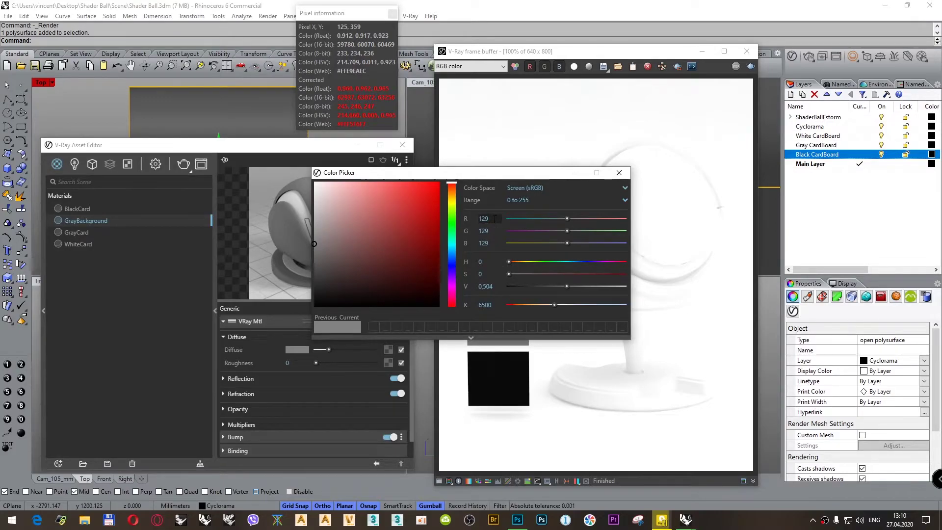
left_click(497, 287)
type("0,5")
key("Return")
left_click(619, 173)
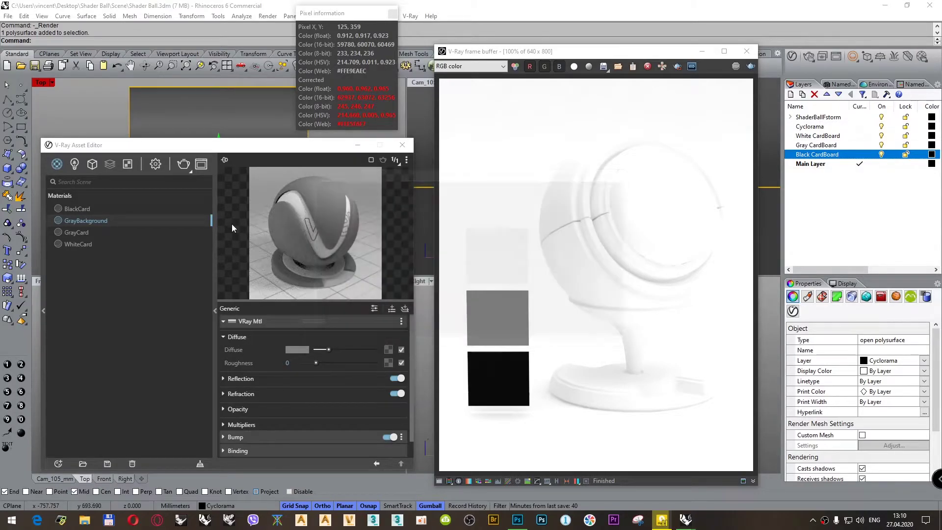
right_click(114, 221)
left_click(124, 241)
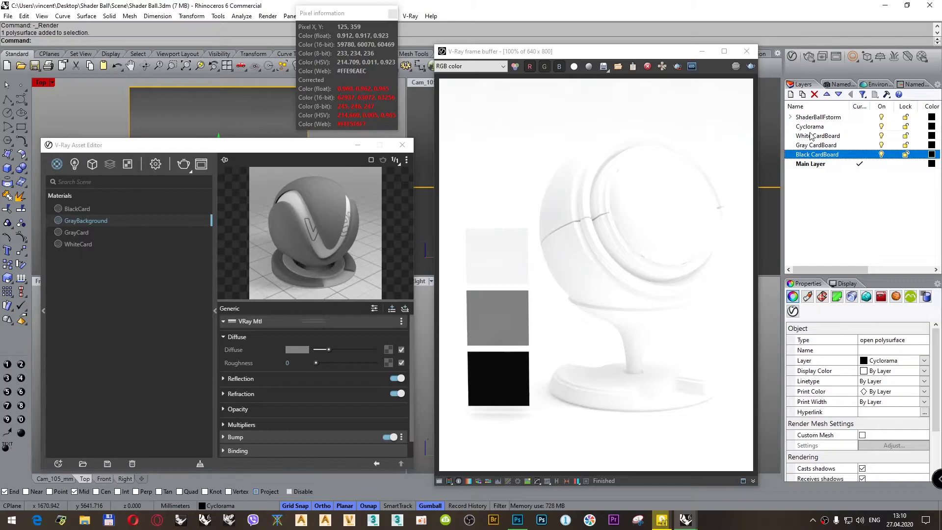
Step: Lock the Cyclorama layer and select all the remaining polysurfaces in the scene
left_click(906, 127)
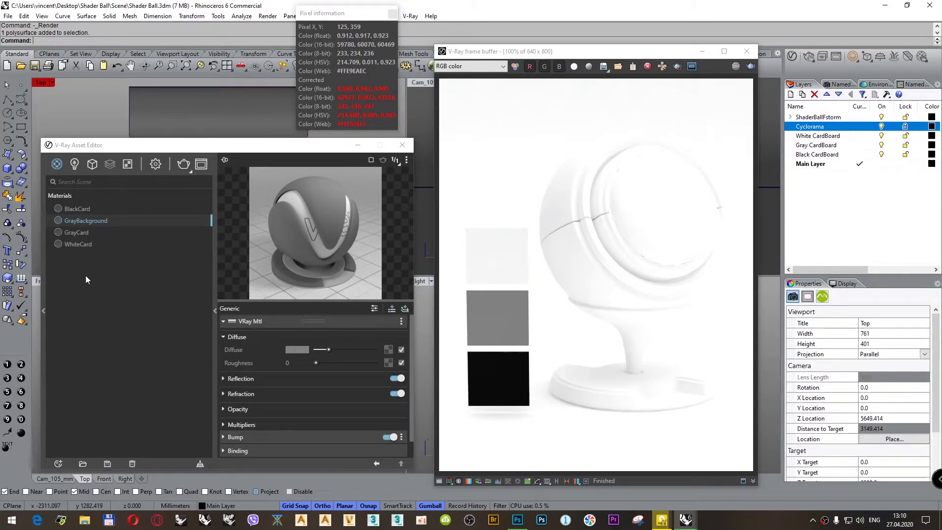
left_click_drag(194, 144, 195, 257)
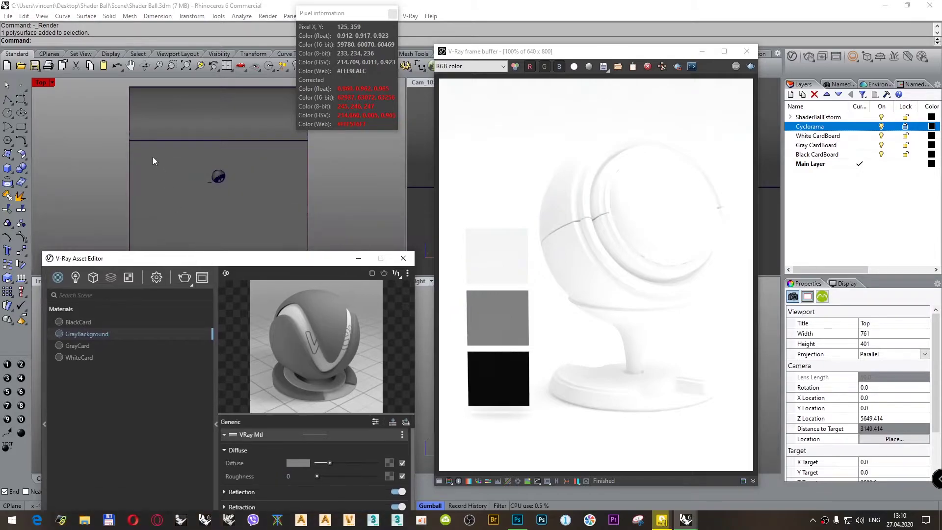
left_click(154, 161)
key("ctrl+shift+p")
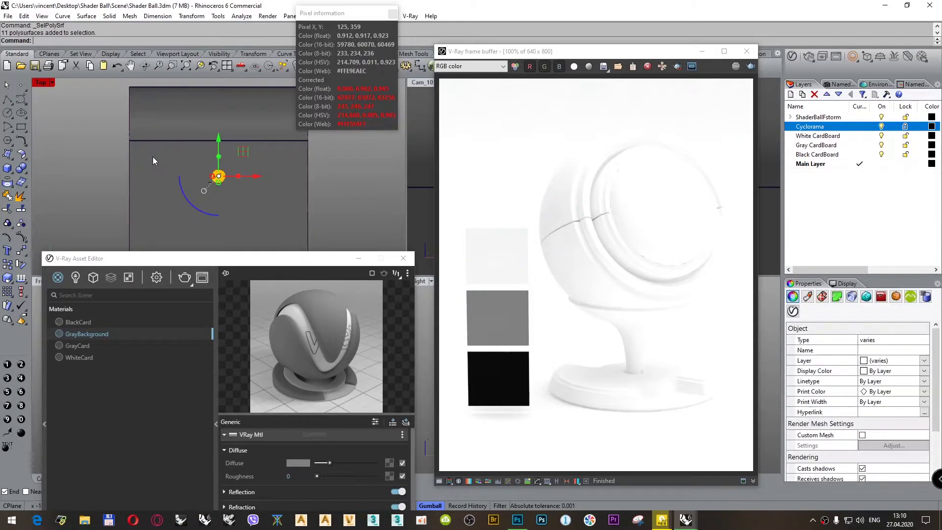
Step: Create a new Generic material named Override and apply it to the selected polysurfaces
left_click(58, 277)
left_click(79, 294)
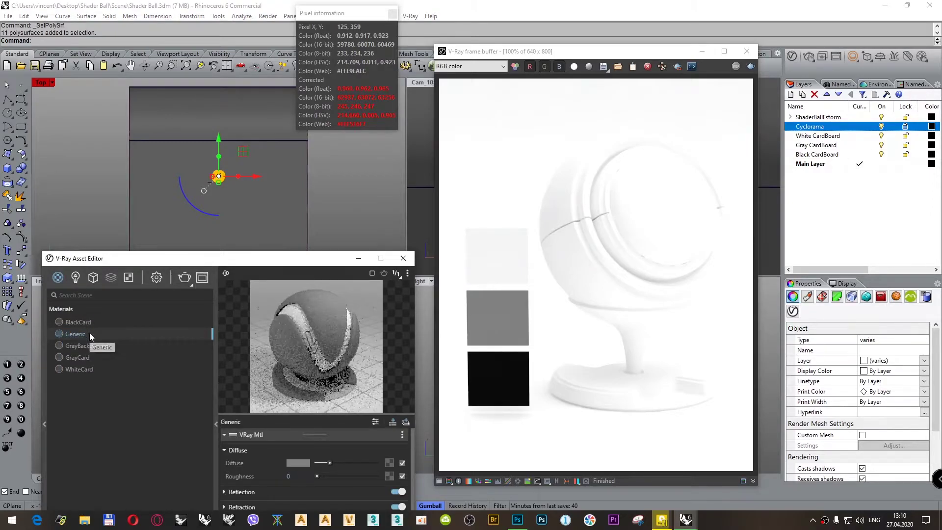
double_click(90, 334)
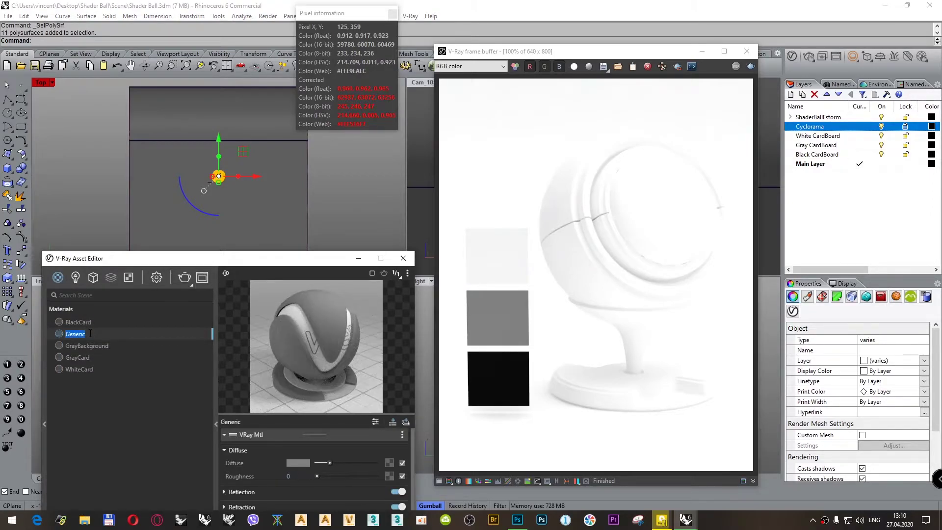
type("C")
type("ve")
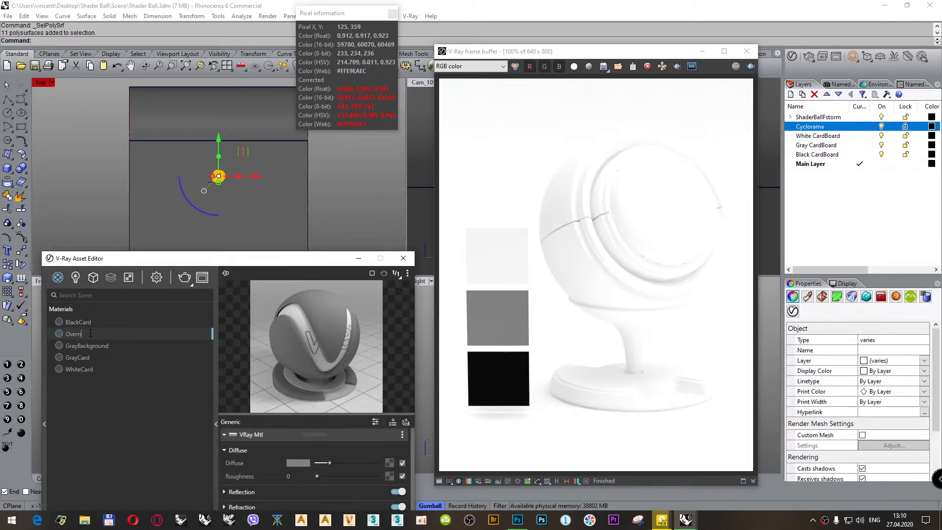
type("rride")
key("Return")
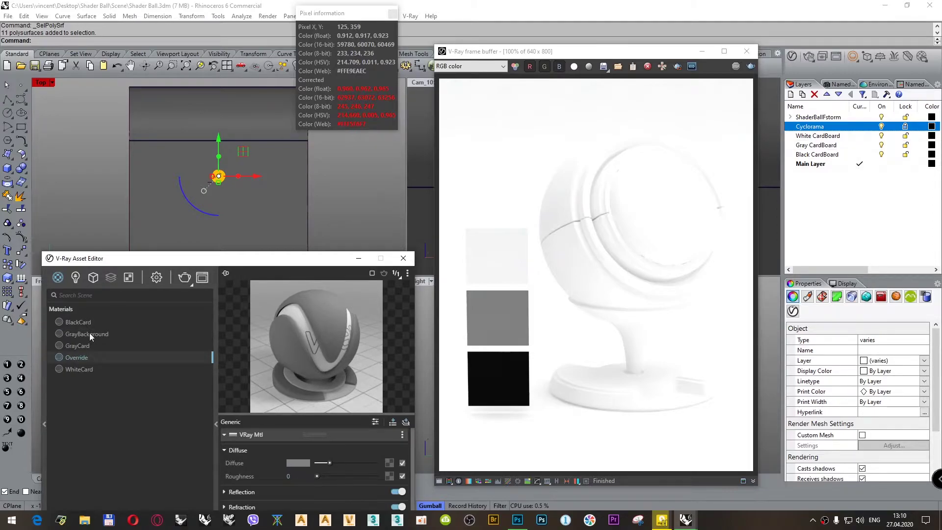
right_click(93, 356)
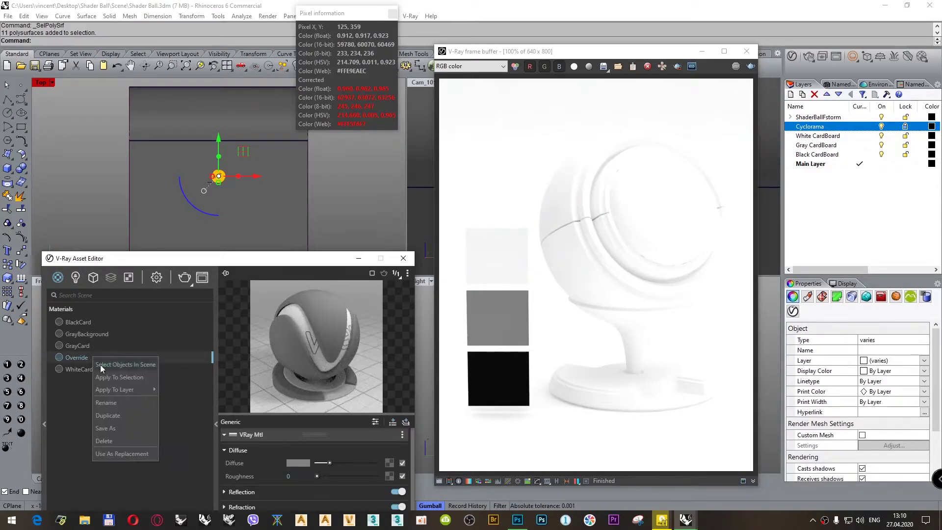
left_click(107, 377)
Step: Add a Falloff texture to the Override material's diffuse and set the V value of Color B to 0.96
left_click_drag(290, 263, 274, 118)
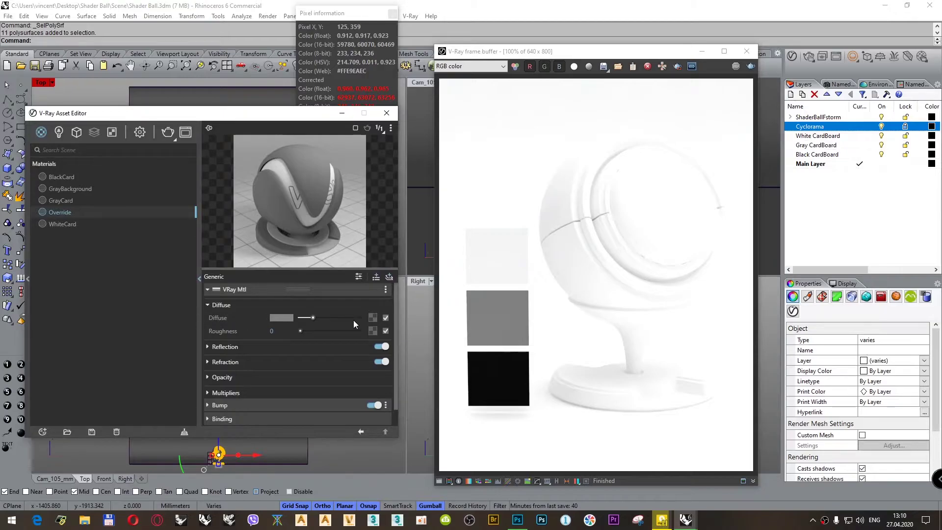
left_click(372, 318)
scroll(348, 267, "down", 3)
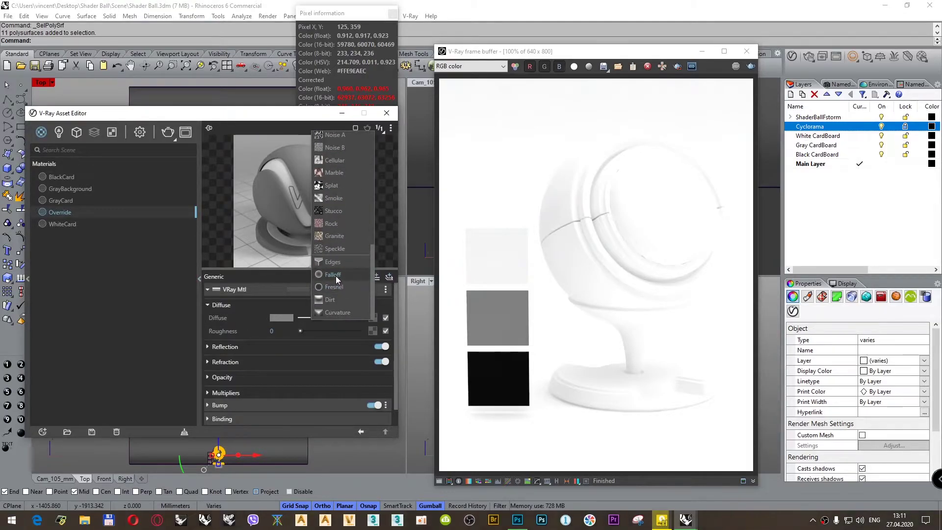
left_click(336, 276)
left_click(277, 316)
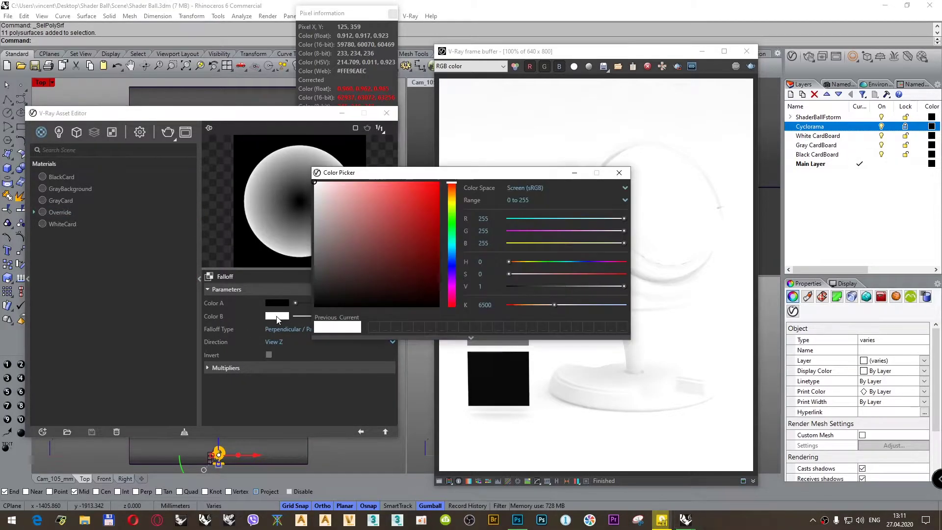
type("0")
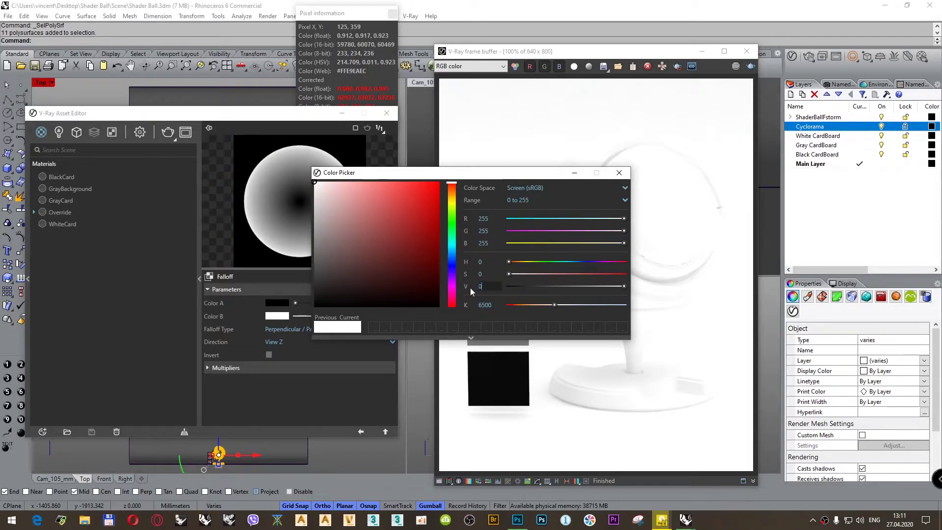
type(",96")
key("Return")
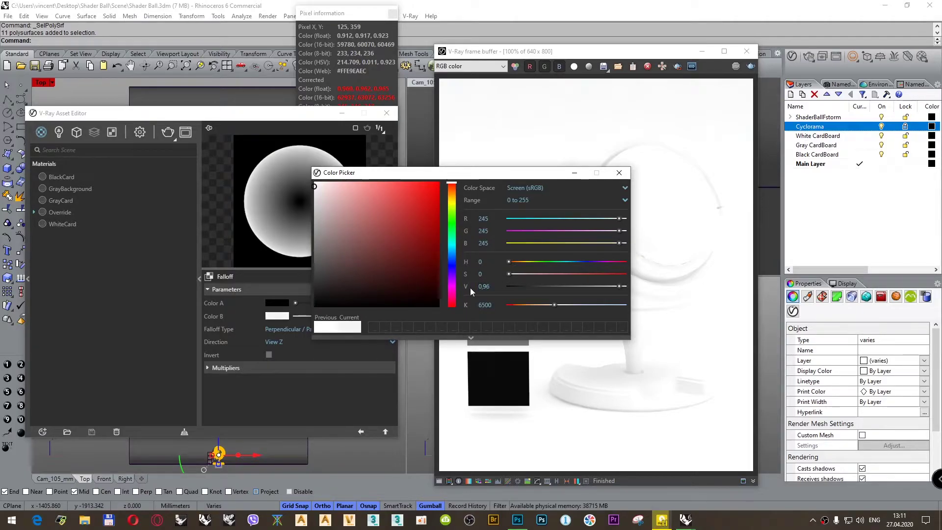
left_click(619, 173)
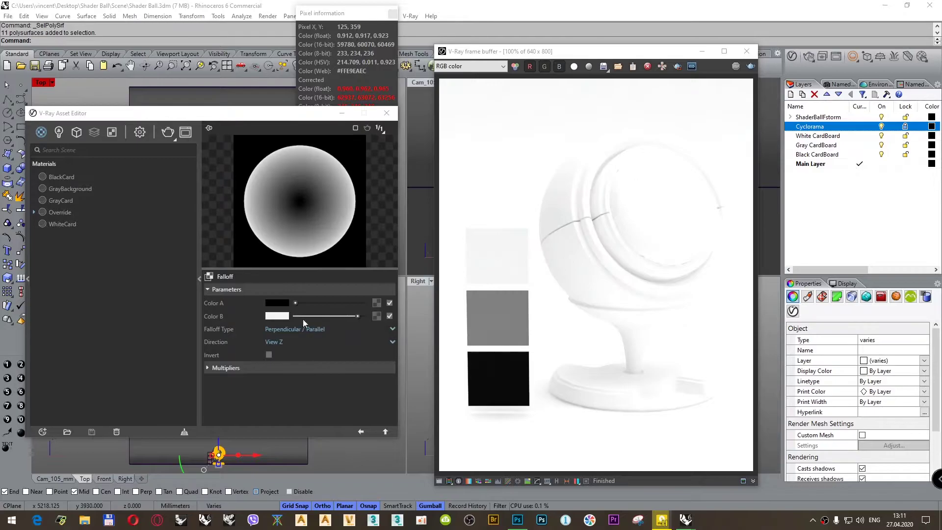
Step: Set the V value of the Falloff's Color A to 0.705 and return to the Override material's settings
left_click(278, 305)
type("0,7")
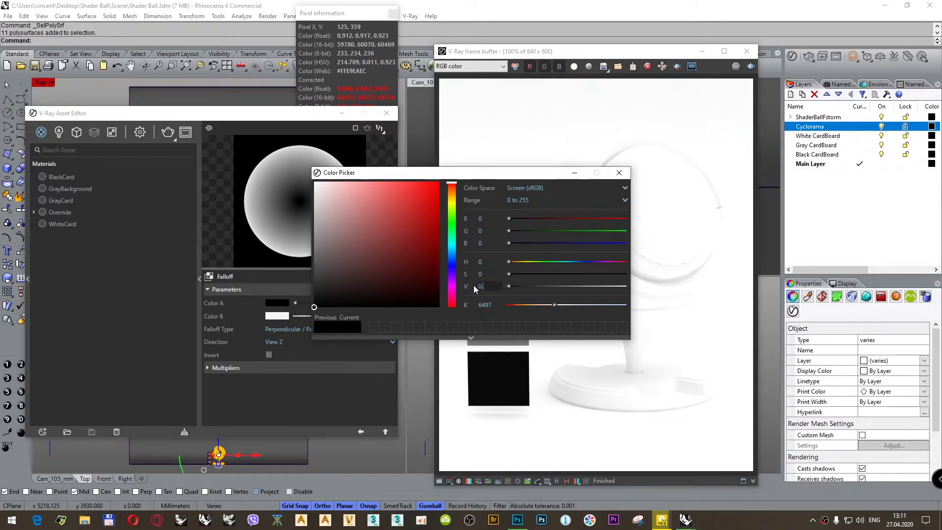
key("Return")
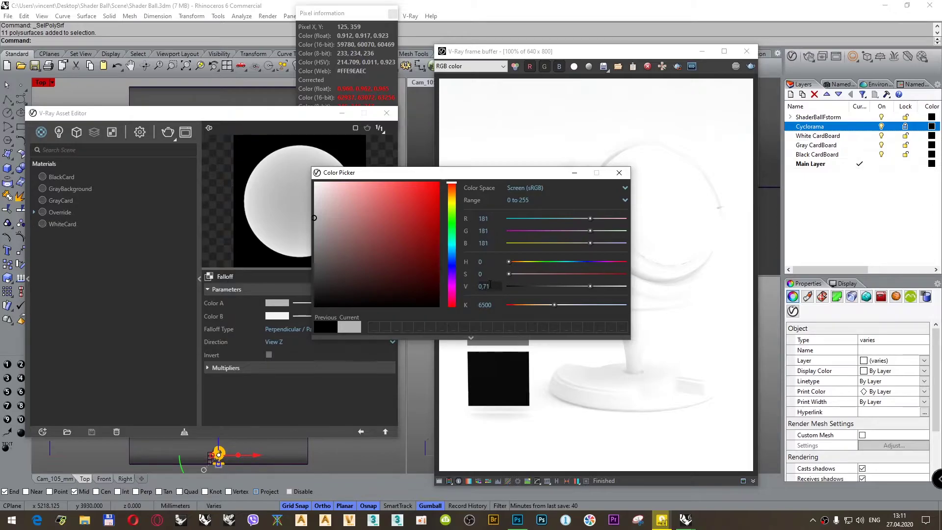
left_click_drag(489, 286, 486, 286)
type("05")
key("Return")
left_click(619, 174)
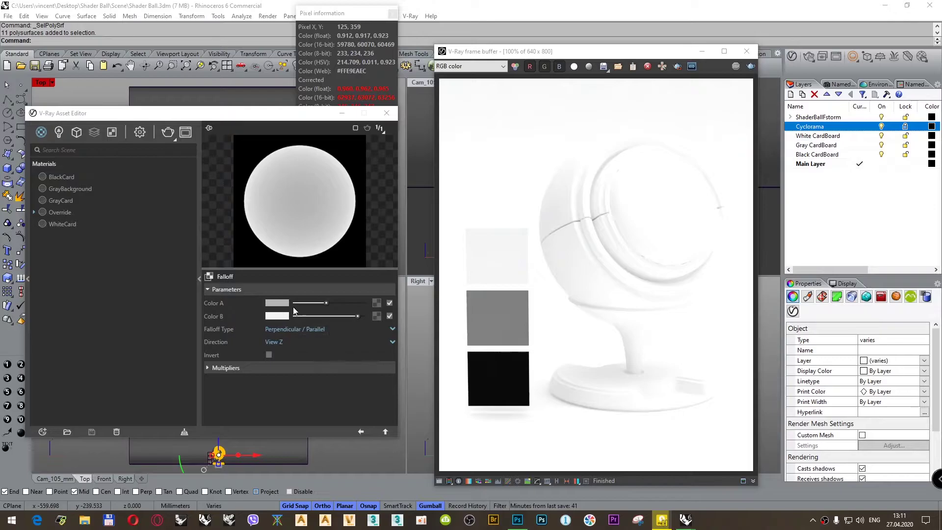
left_click(361, 432)
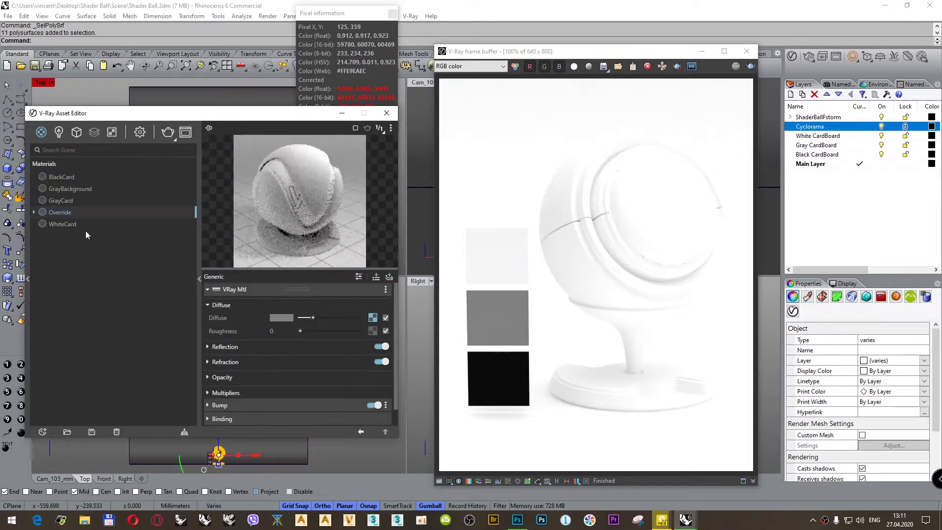
Step: Render the Cam_105_mm view to test the Override material on the shader ball
right_click(73, 211)
left_click(426, 128)
left_click(164, 133)
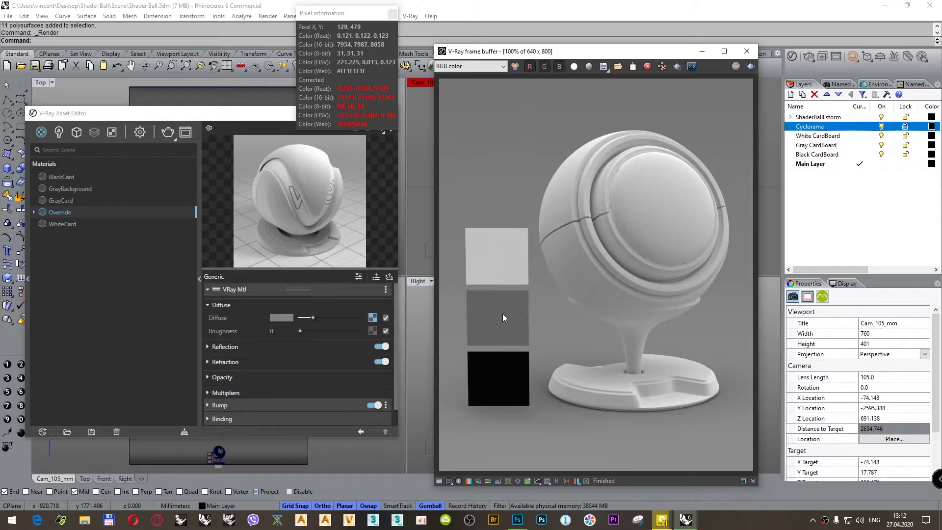
Step: Test-render only a region around the gray card with the film sensitivity (ISO) set to 400
left_click(678, 66)
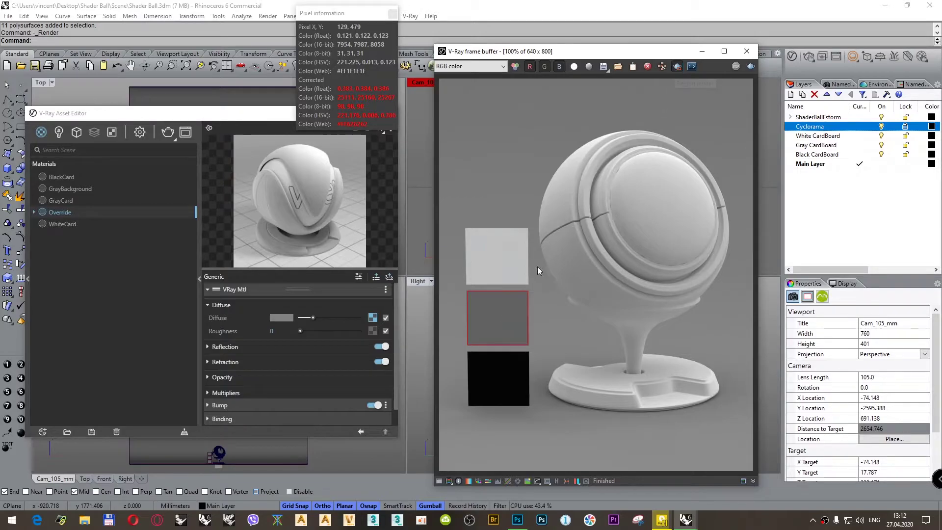
left_click(144, 135)
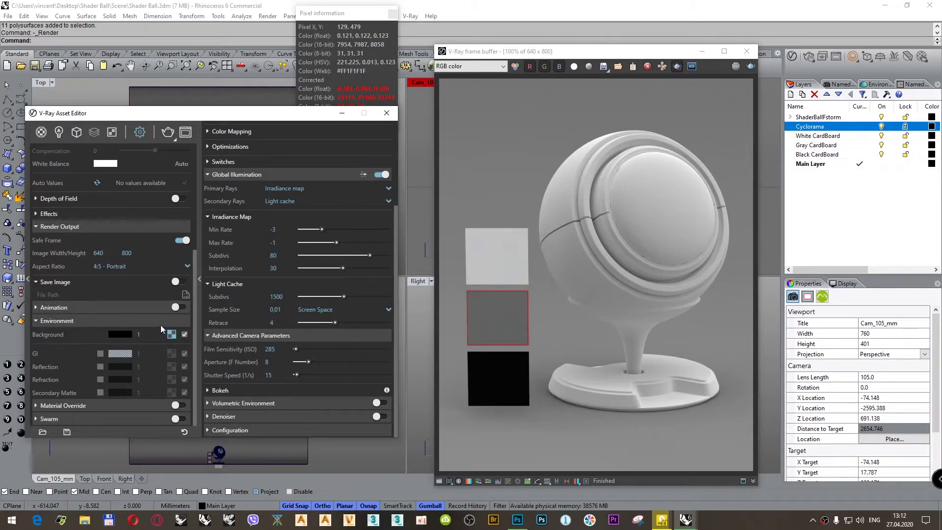
double_click(261, 355)
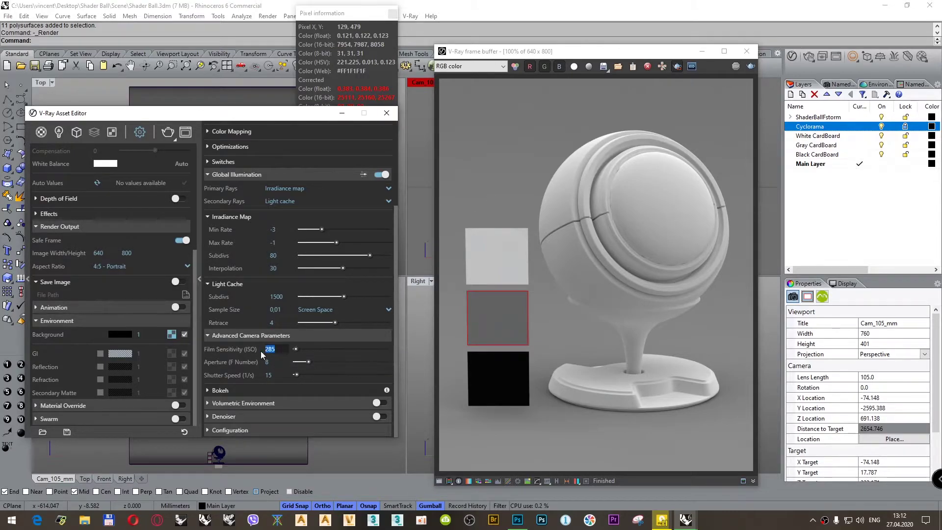
type("400")
left_click(411, 108)
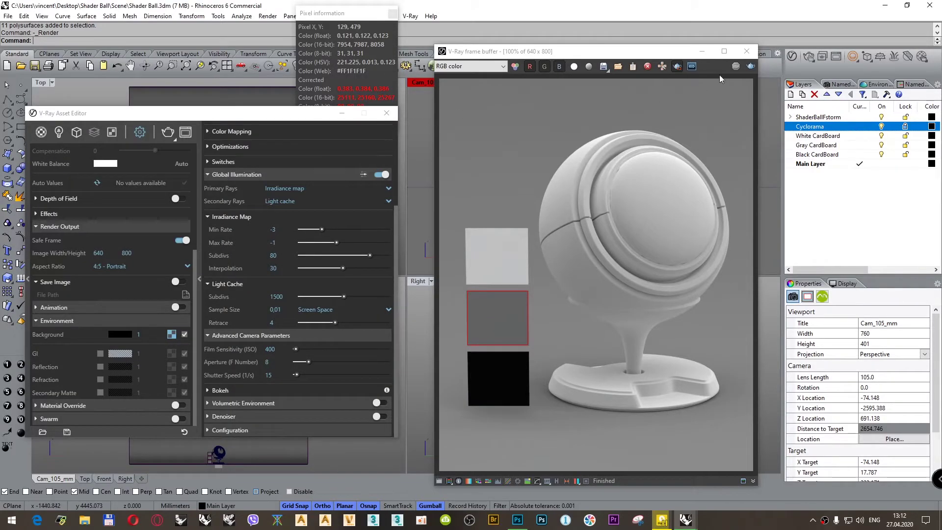
left_click(750, 69)
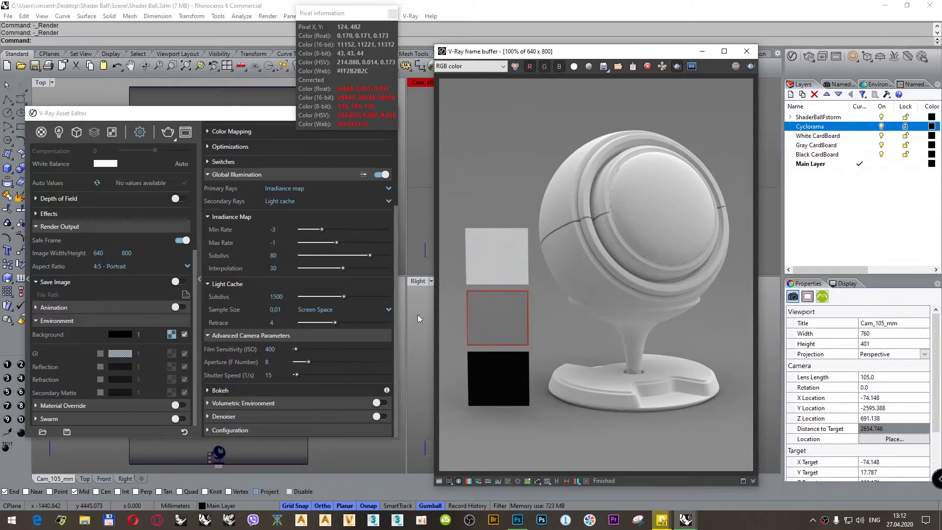
Step: Set the film sensitivity (ISO) to 500 and render the gray card region again
left_click(265, 350)
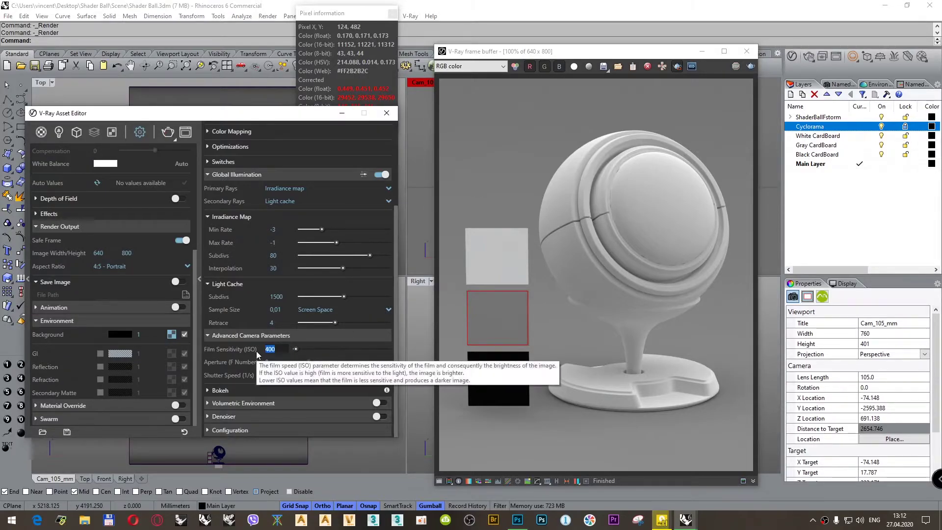
type("500")
key("Return")
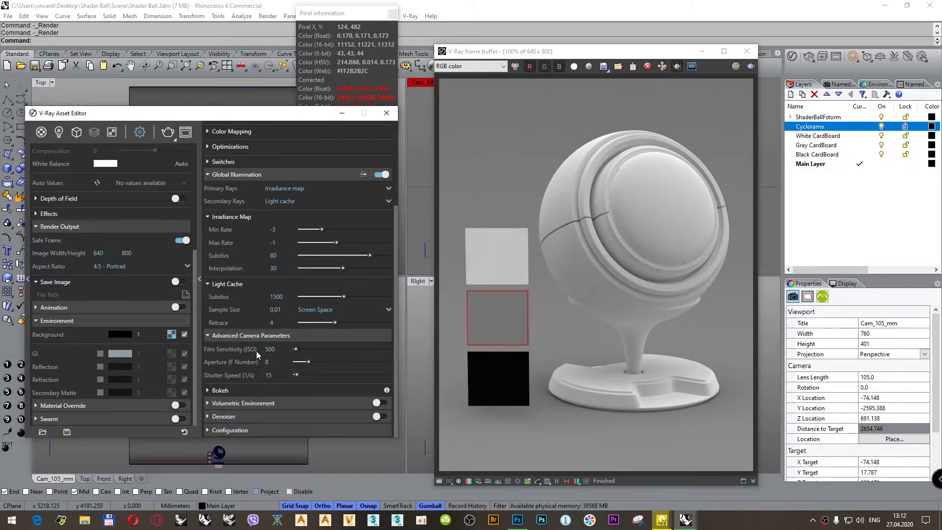
left_click(164, 133)
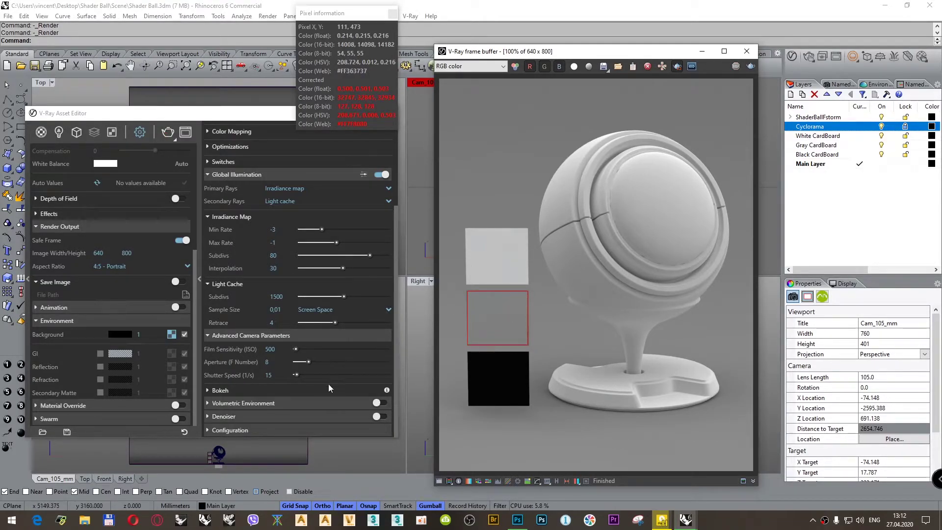
Step: Turn off region rendering, render the full image and display its clamped colors
left_click(268, 349)
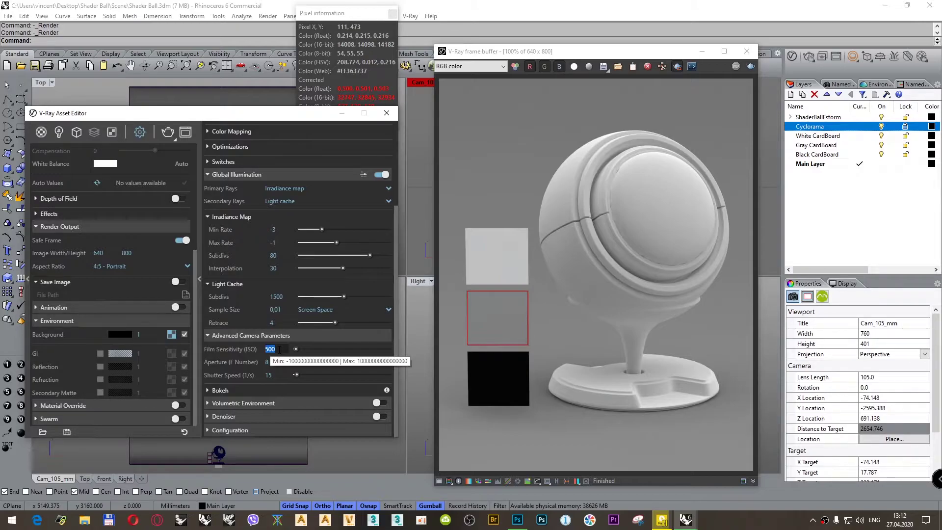
left_click(471, 211)
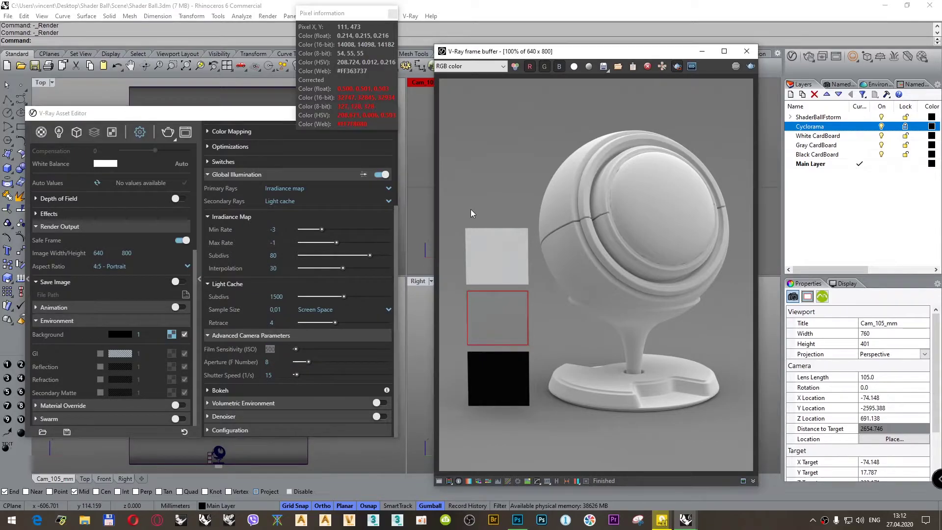
left_click(678, 66)
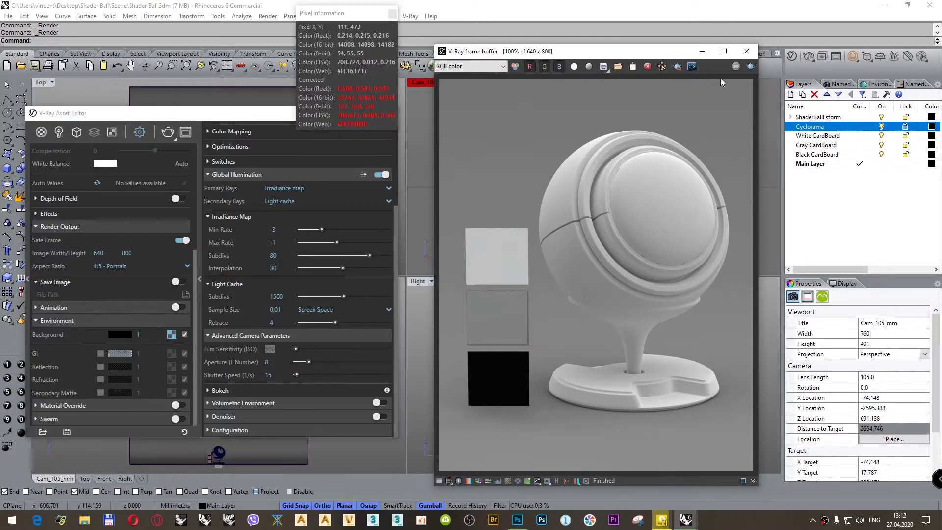
left_click(751, 67)
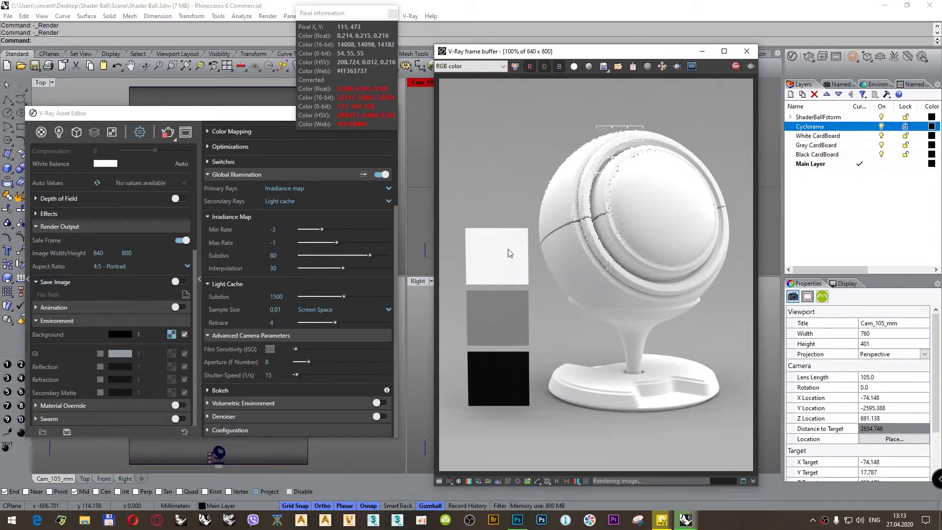
left_click(450, 480)
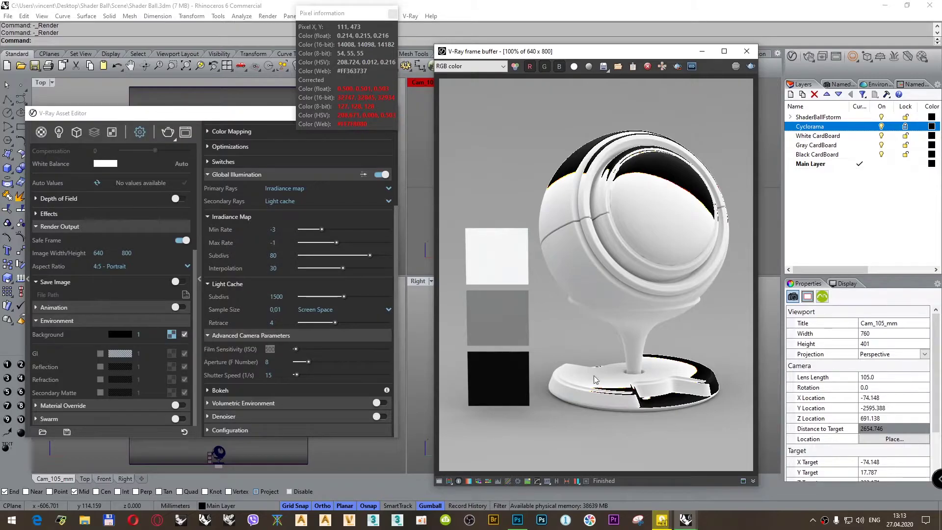
Step: Enable the frame buffer's Exposure correction, lower Highlight Burn to 0.50 and sample the white card's pixel color
left_click(439, 481)
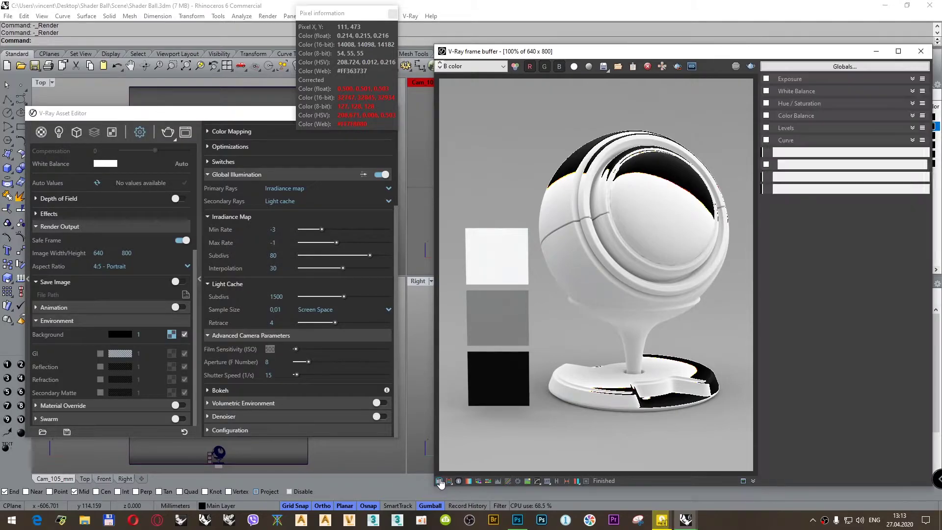
left_click(789, 79)
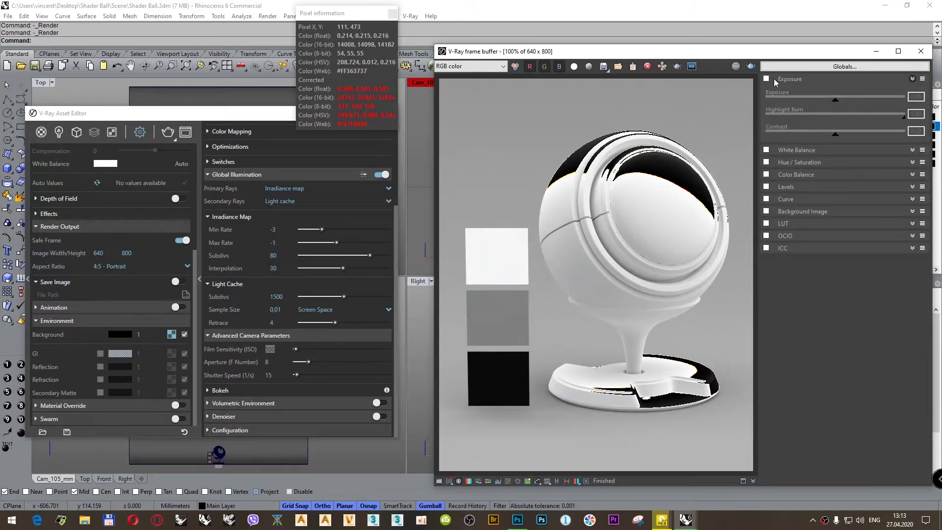
left_click(767, 79)
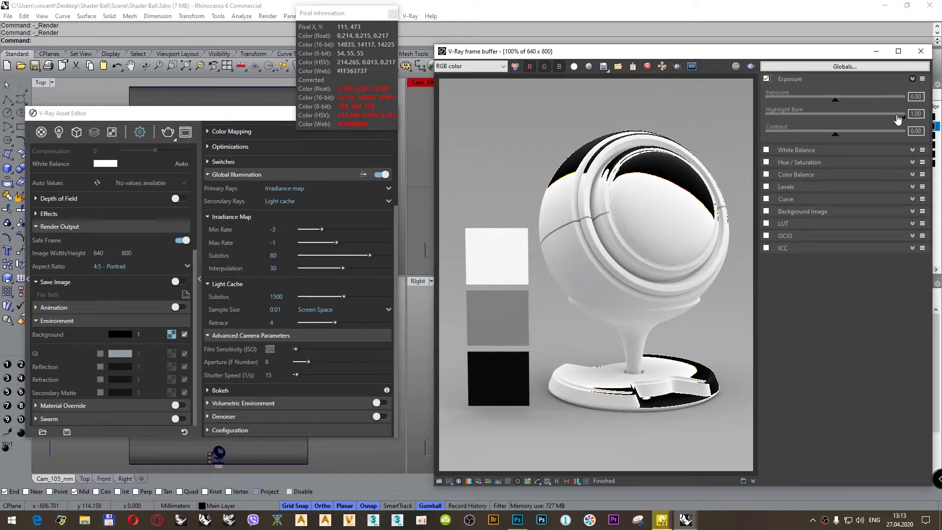
left_click_drag(906, 121, 852, 125)
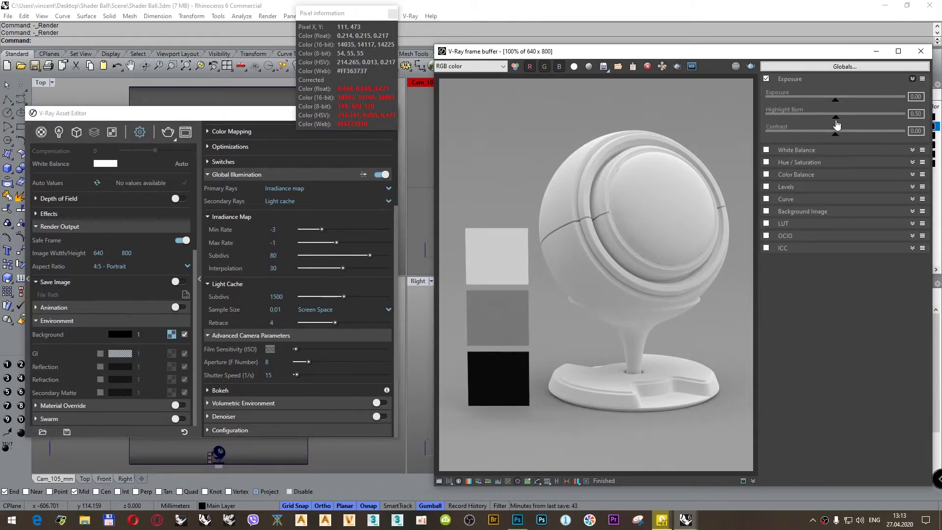
left_click(492, 252)
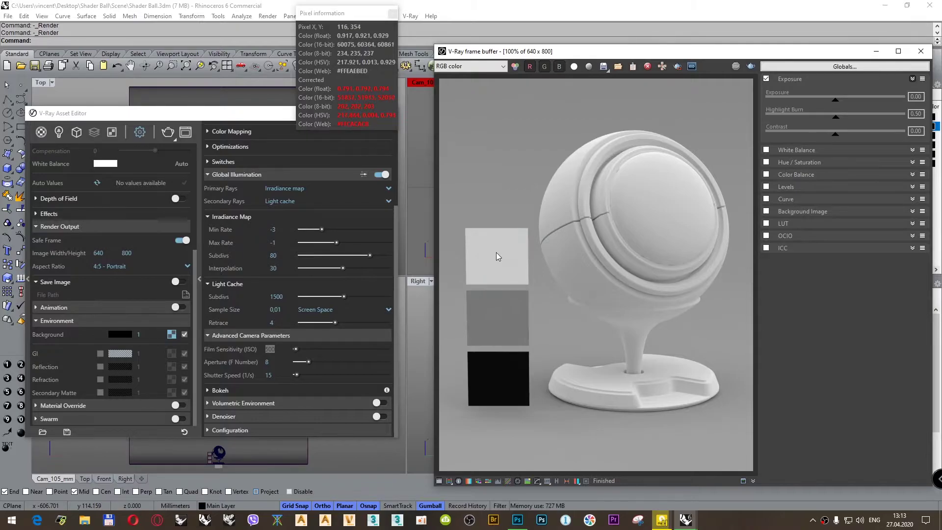
left_click(498, 252)
Step: Restore Highlight Burn to 1.00 and sample the pixel colors of the white, gray and black cards
left_click_drag(836, 120, 919, 116)
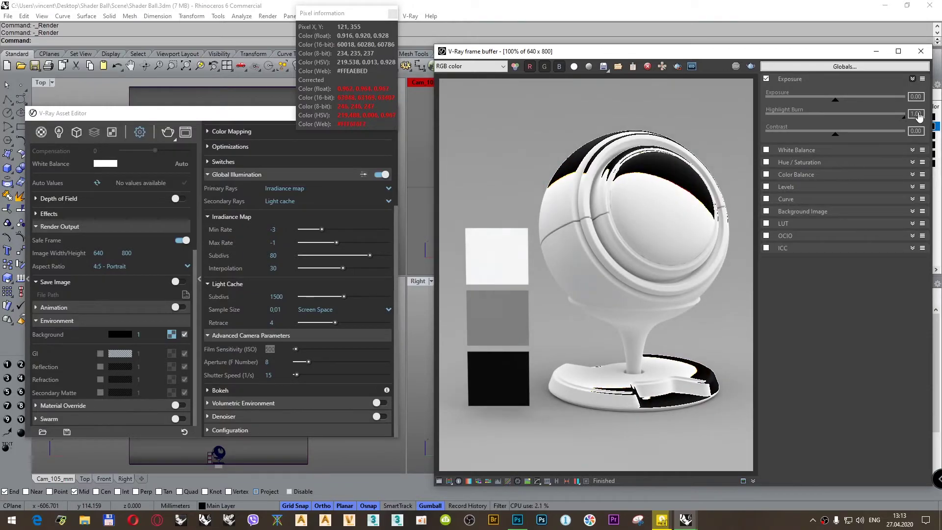
left_click(496, 259)
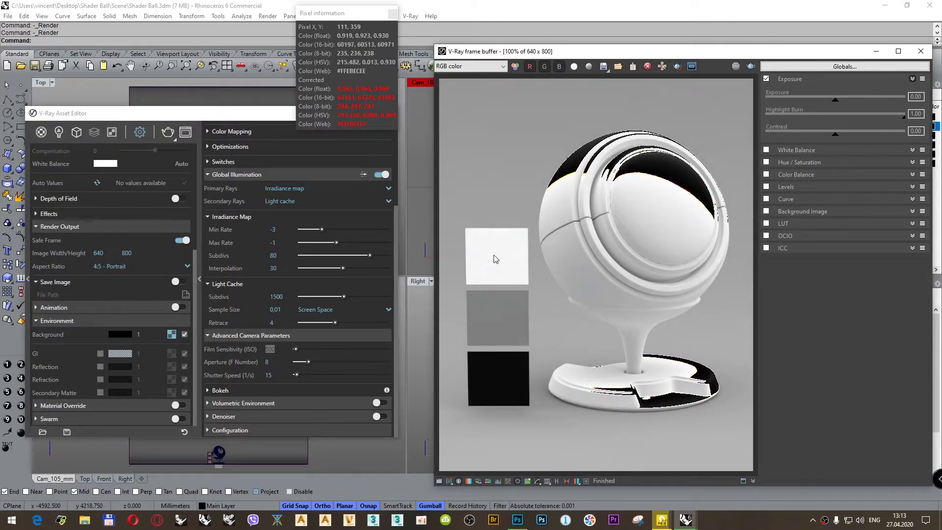
left_click(501, 316)
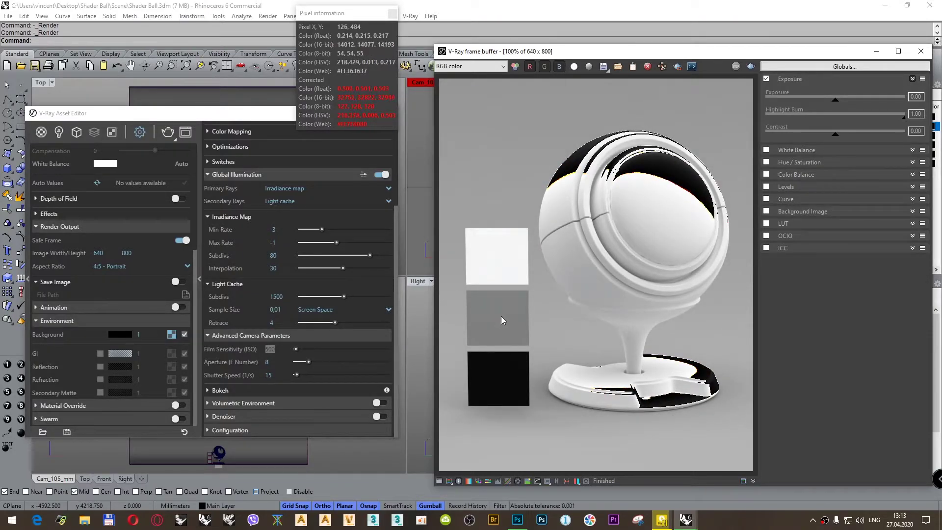
left_click(502, 366)
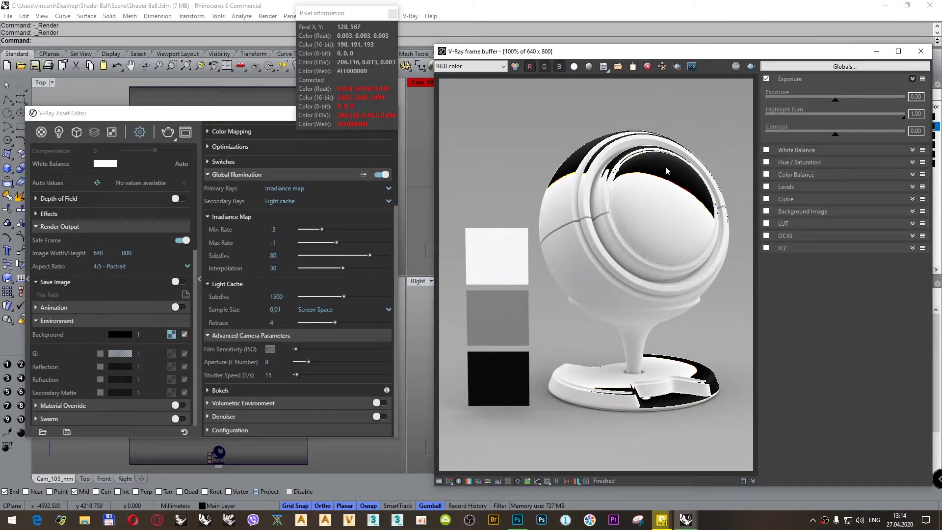
Step: Set the V value of Color B in the Override material's Falloff texture to 0.9 and run a brief test render
left_click(42, 134)
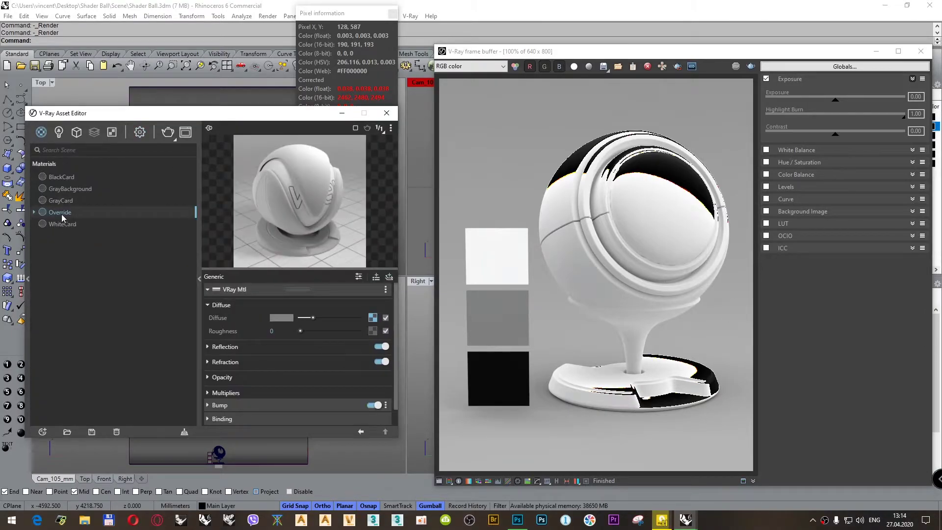
left_click(371, 319)
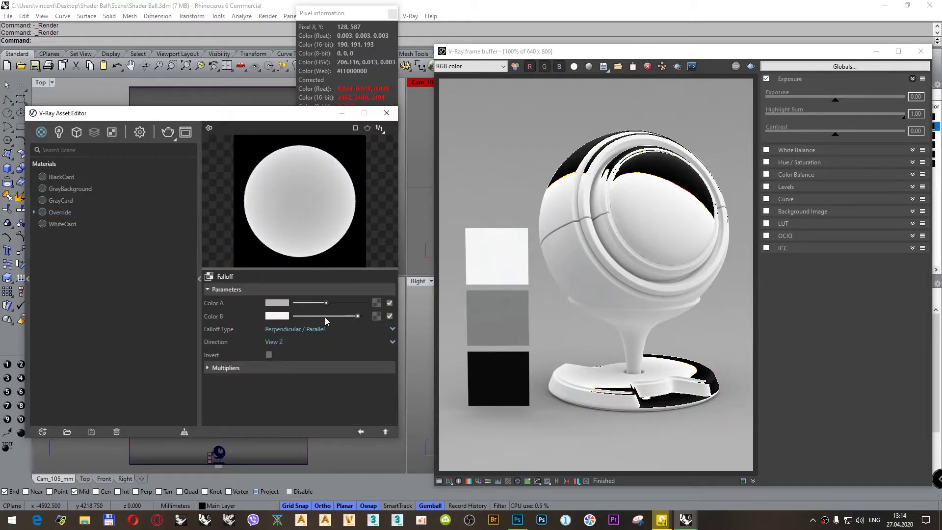
left_click(272, 316)
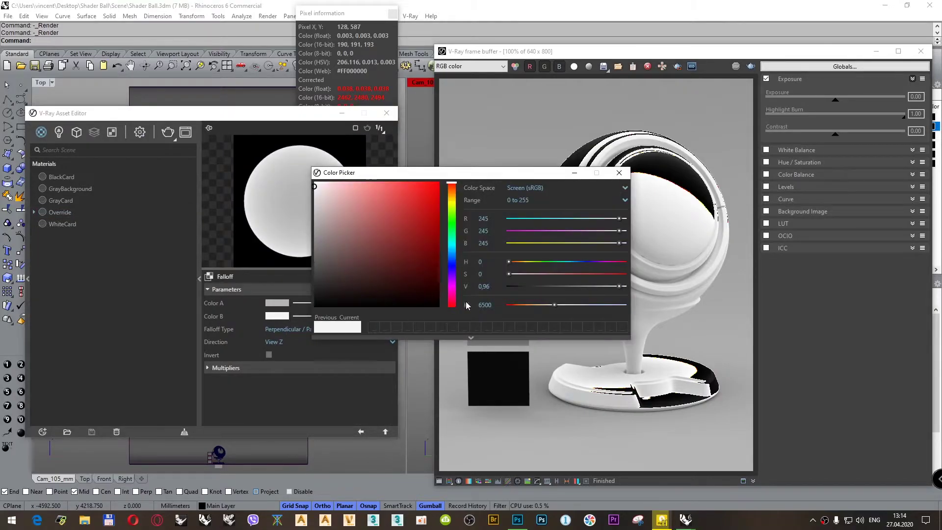
type("0,9")
key("Return")
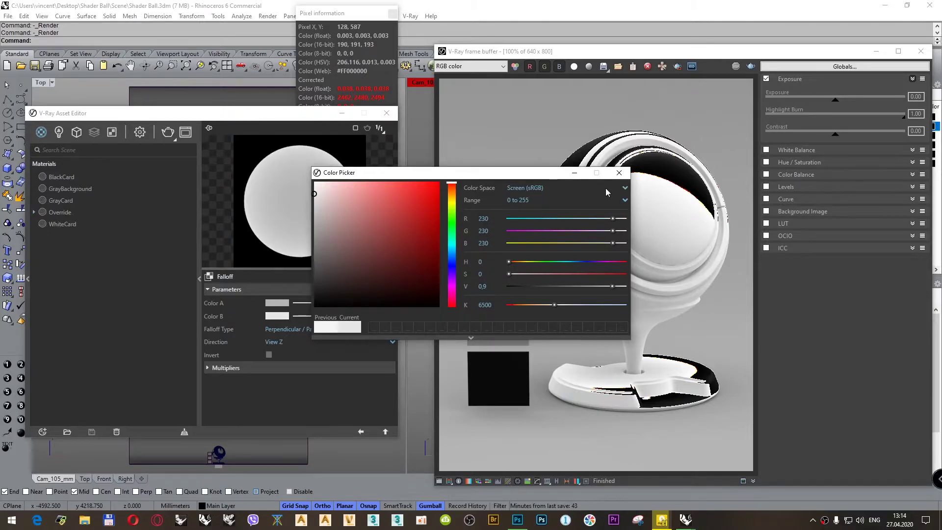
left_click(619, 172)
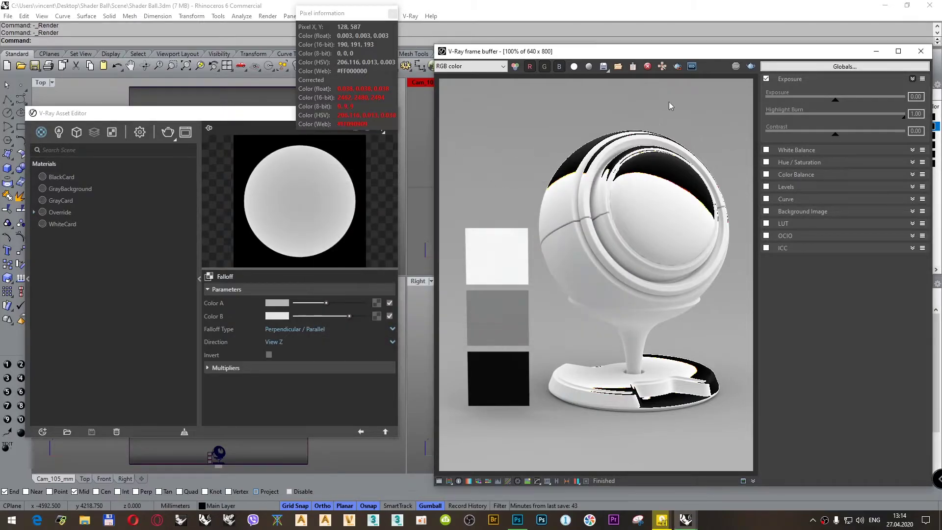
left_click(751, 67)
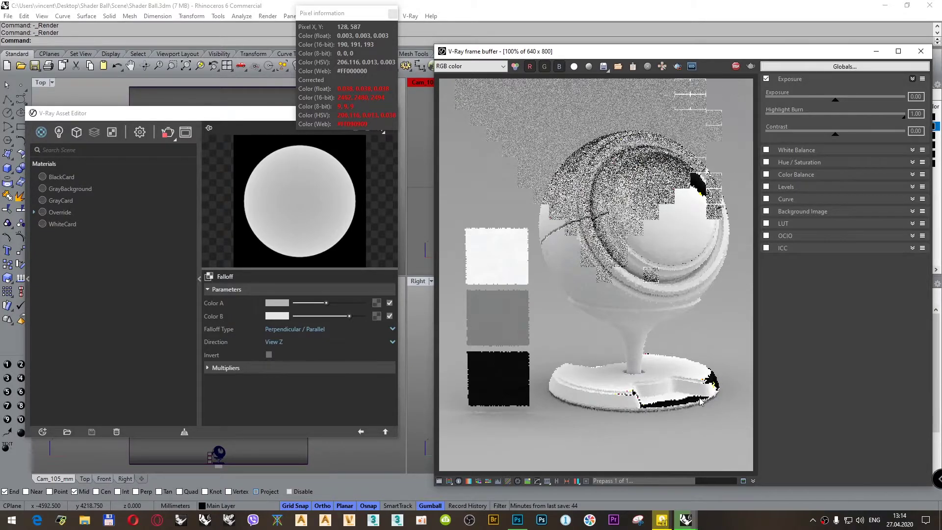
left_click(736, 66)
Step: Set the V value of the Falloff's Color B to 0.85 and render the scene again
left_click(277, 316)
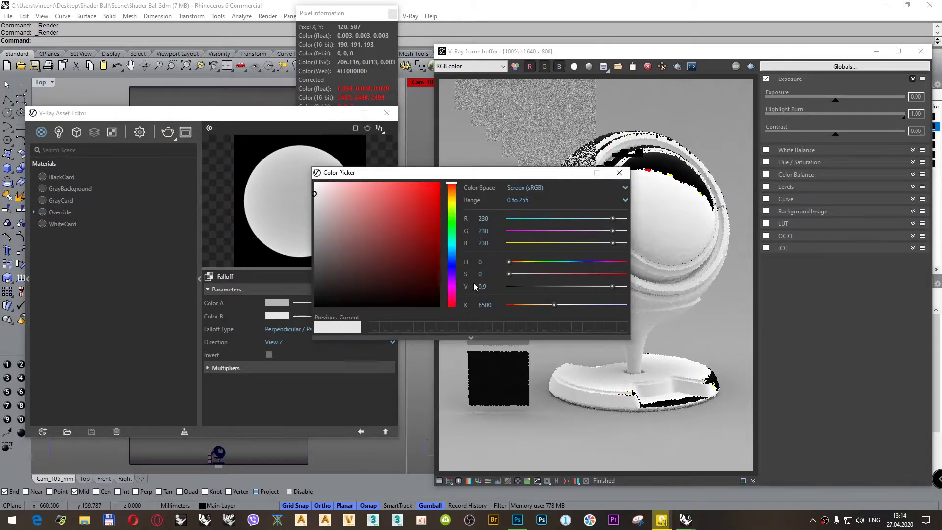
double_click(481, 286)
type("0.8")
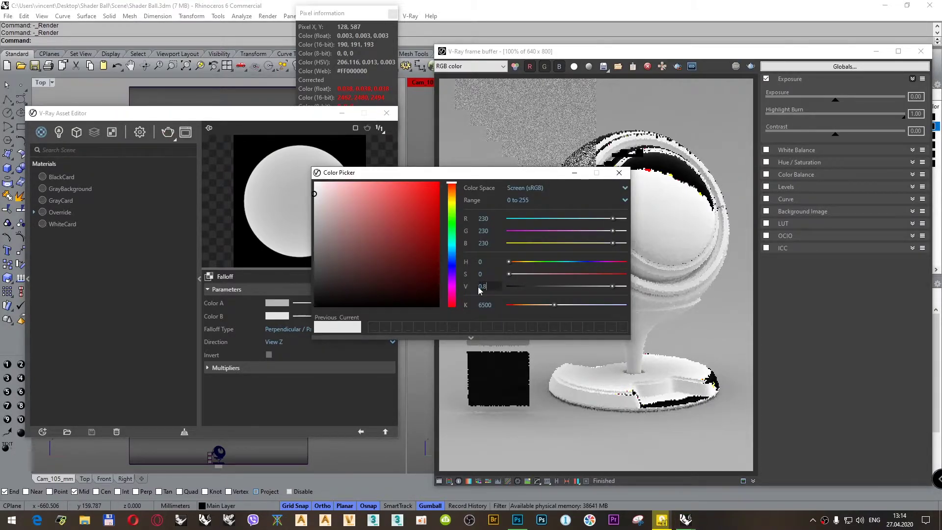
type("5")
key("Return")
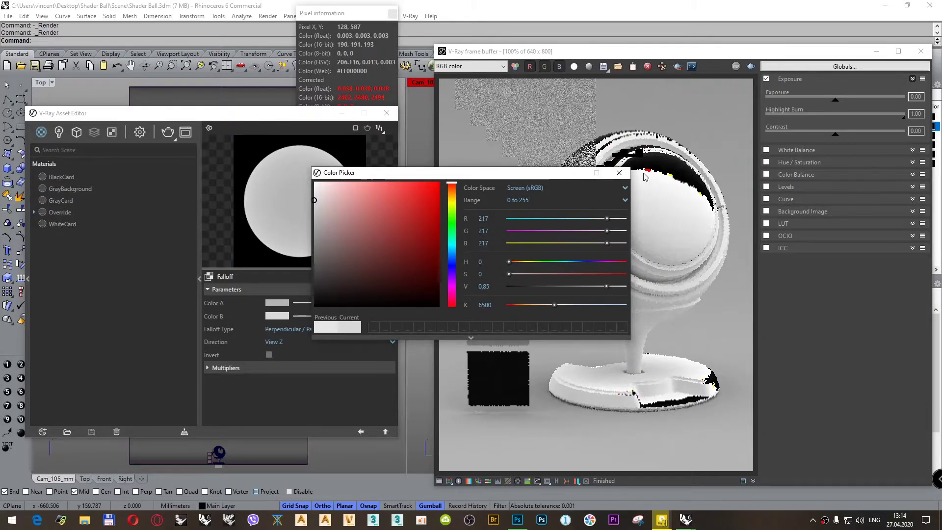
left_click(619, 172)
left_click(750, 67)
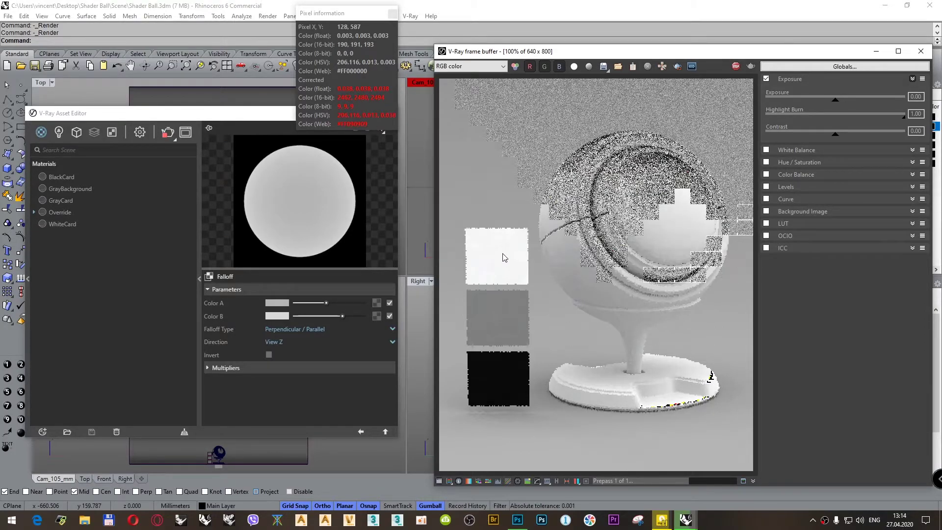
Step: Set the V value of the Falloff's Color B to 0.75
left_click(271, 316)
left_click(475, 288)
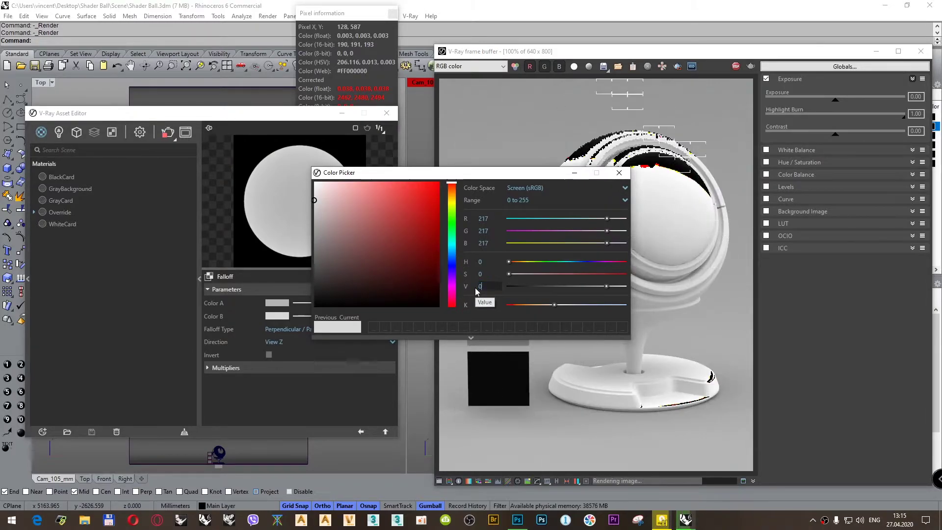
type("0,75")
key("Return")
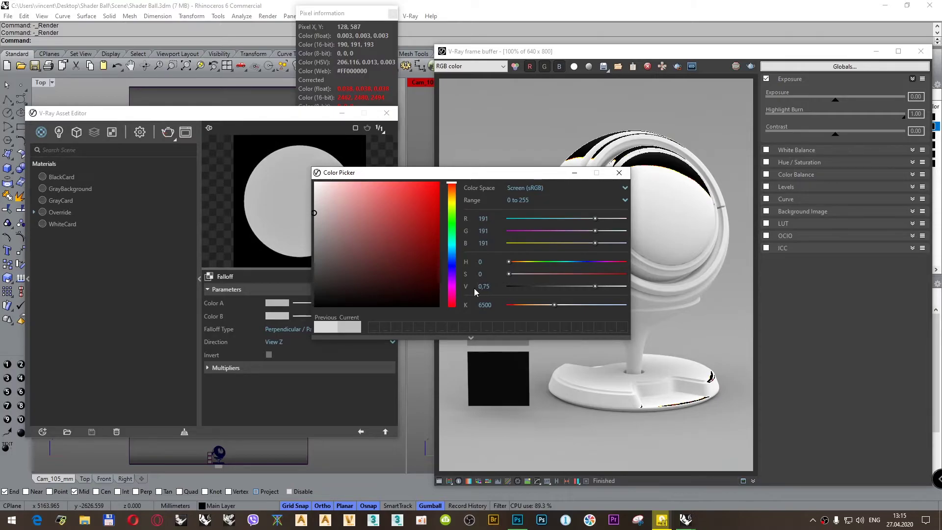
Step: Render the scene, try Highlight Burn at 0.90, sample the white card's pixel color, and restore Highlight Burn to 1.00
left_click(619, 172)
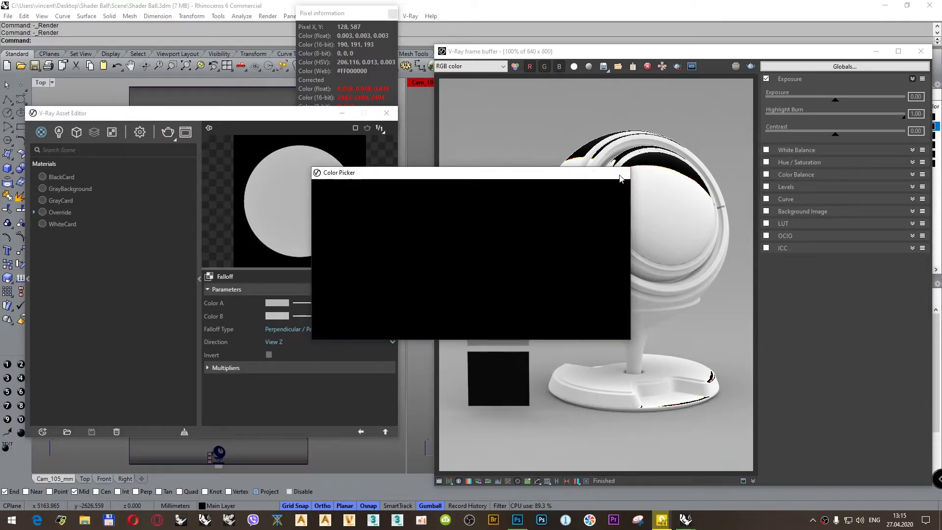
left_click(751, 66)
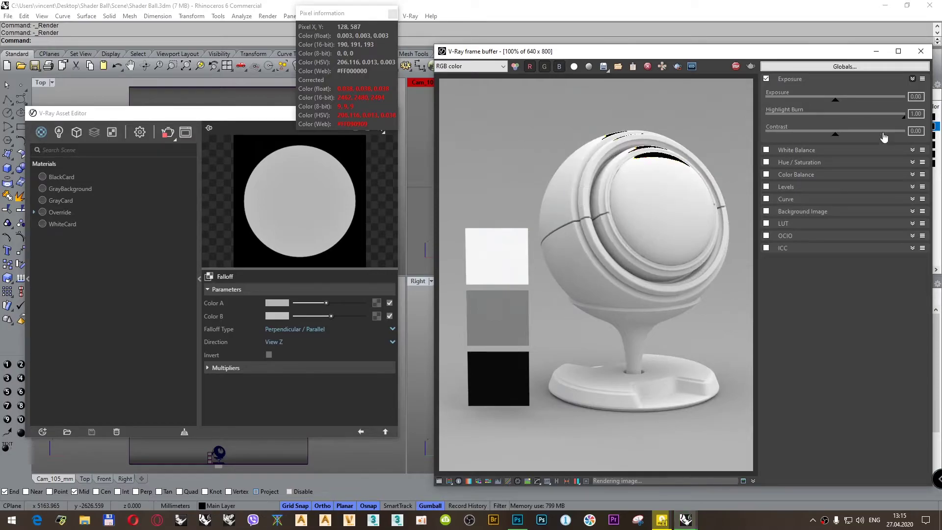
left_click_drag(905, 121, 895, 122)
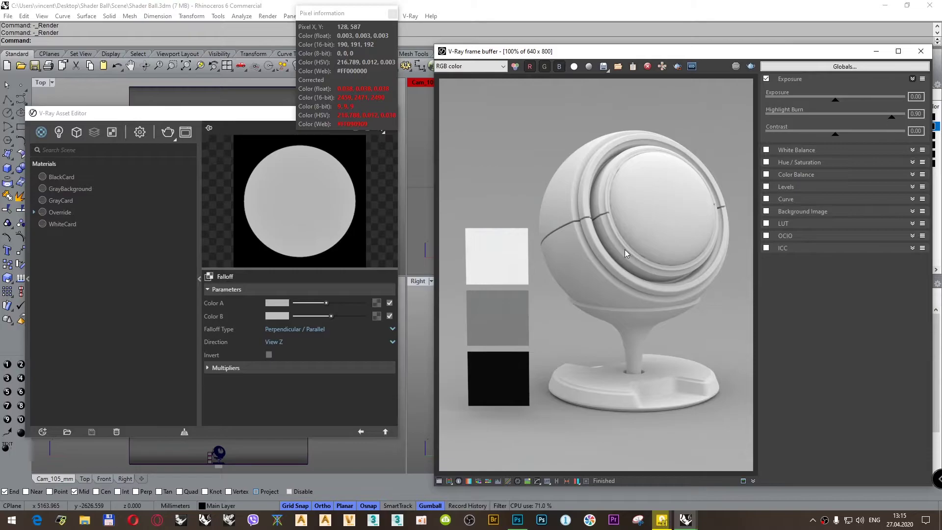
left_click(496, 264)
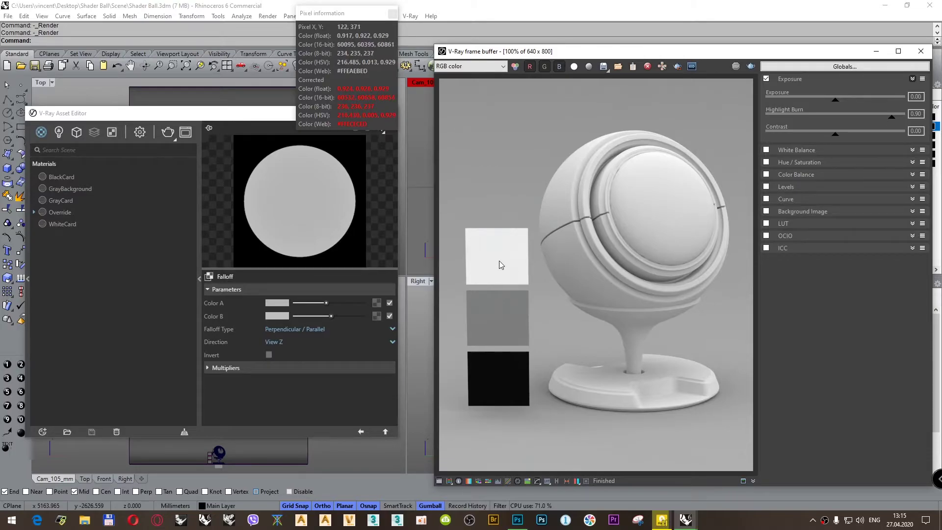
left_click_drag(895, 121, 905, 122)
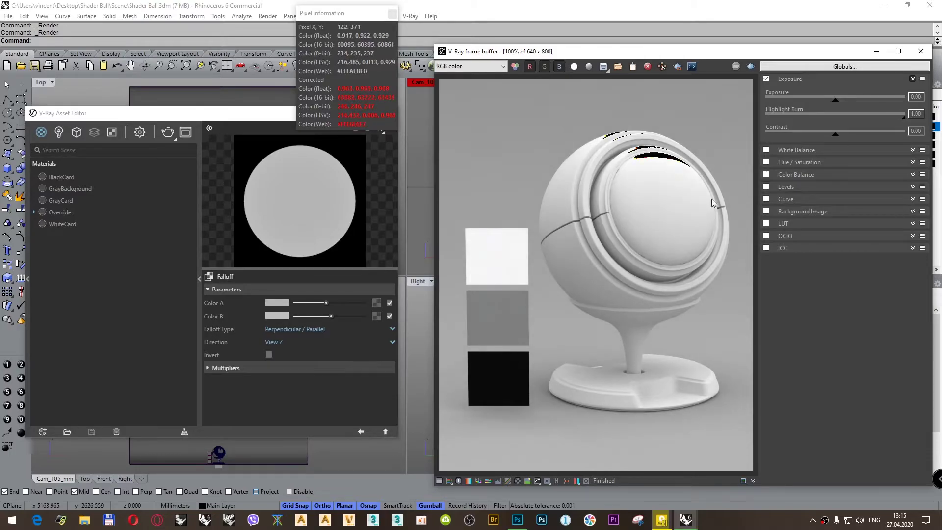
Step: Set the V value of Color A in the Override material's Falloff texture to 0.5
left_click(284, 305)
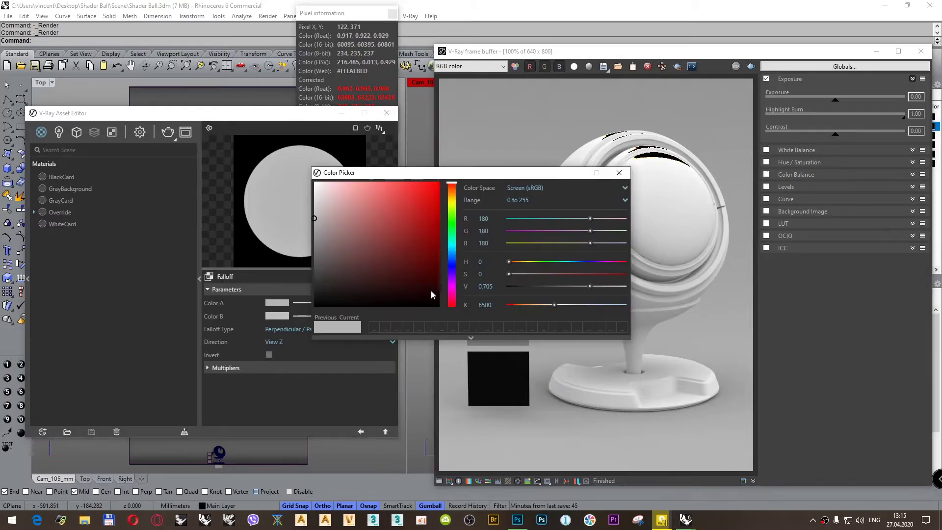
left_click(497, 286)
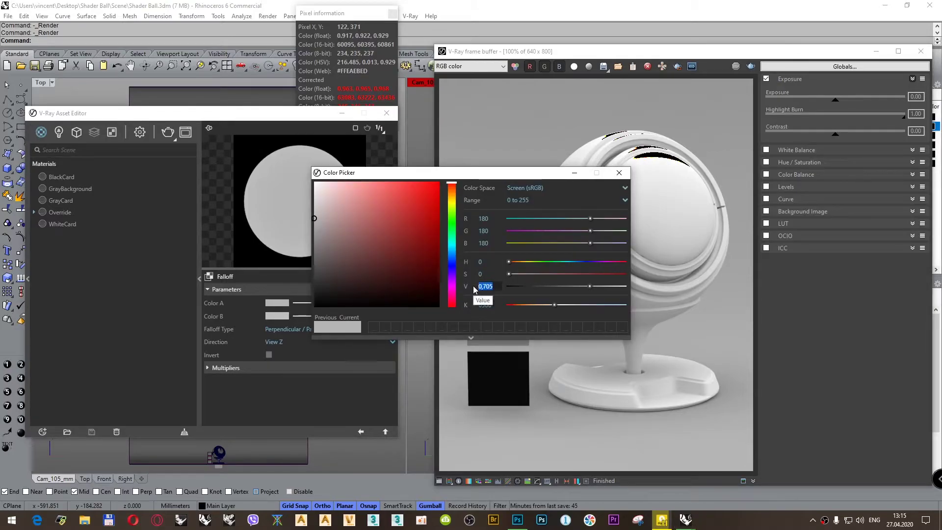
type("0,5")
key("Return")
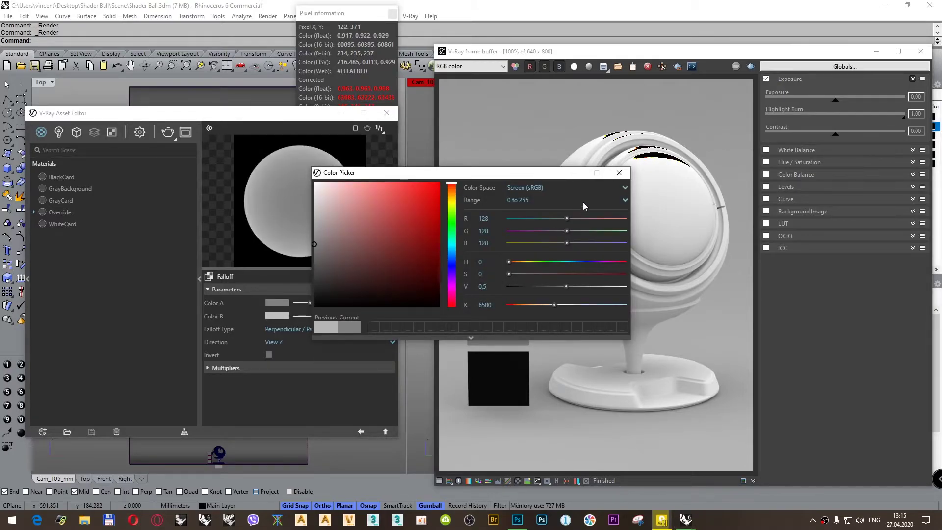
left_click(619, 173)
Step: Set the V value of the Falloff's Color B to 0.7 and render the scene again
left_click(286, 316)
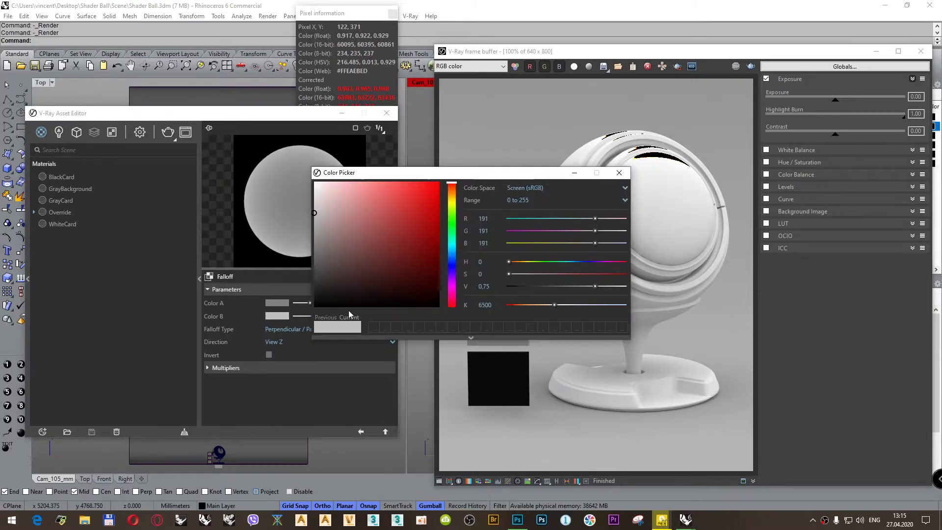
type("0,7")
key("Return")
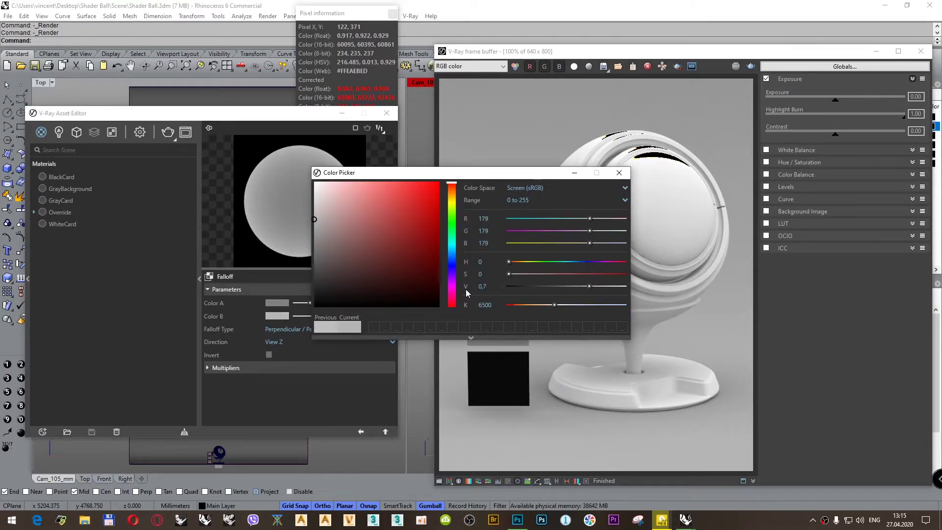
left_click(619, 173)
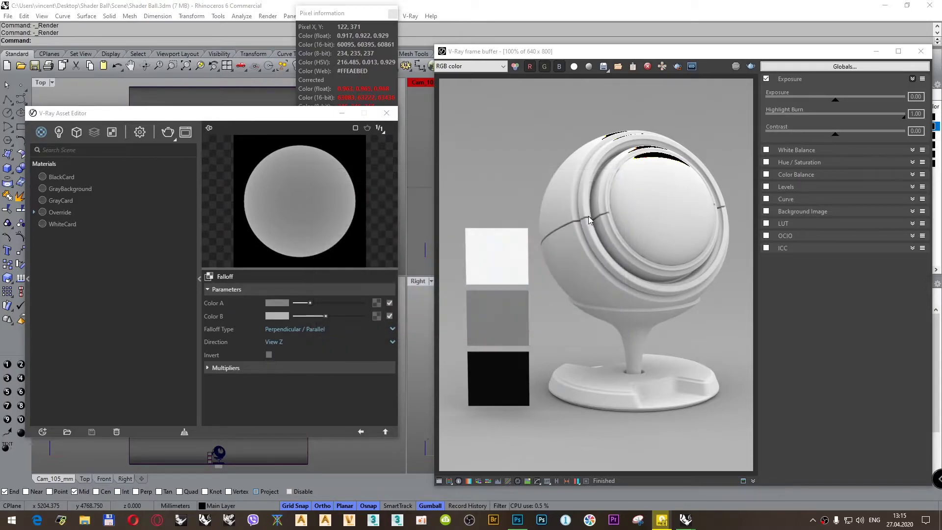
left_click(570, 147)
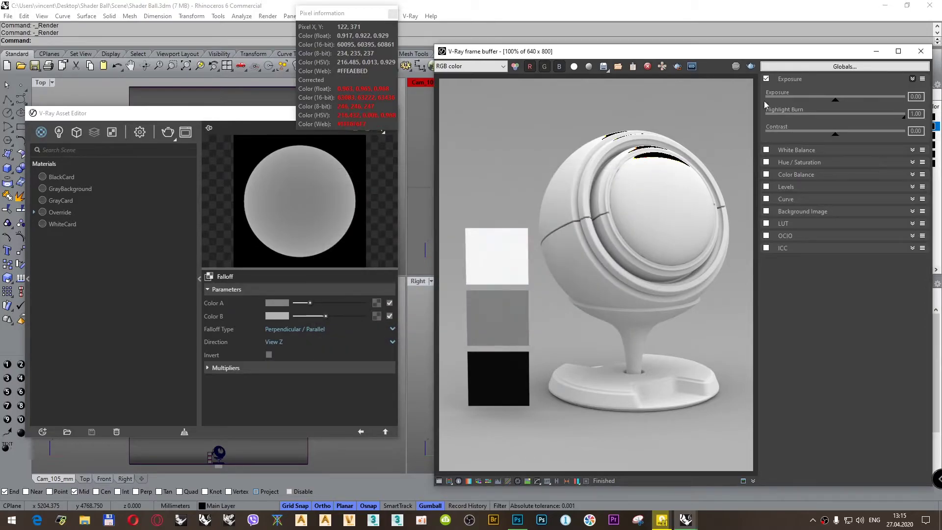
left_click(751, 66)
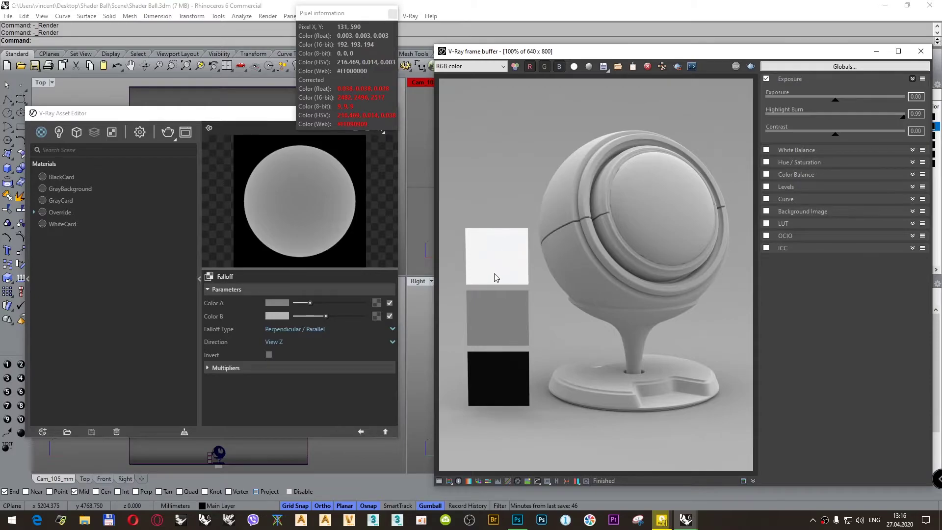
Step: Disable the Environment background texture in the render settings and render the Cam_105_mm view without it
left_click(140, 132)
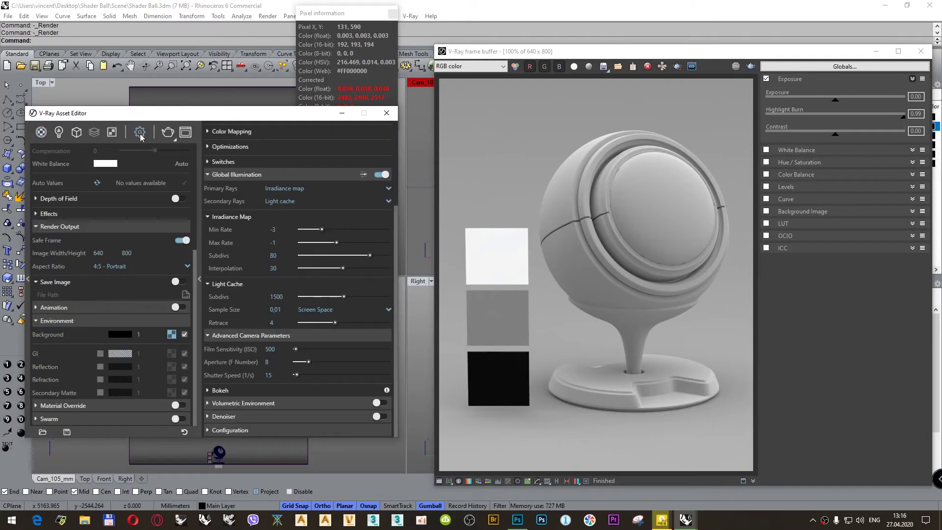
left_click(185, 335)
left_click_drag(241, 118, 247, 188)
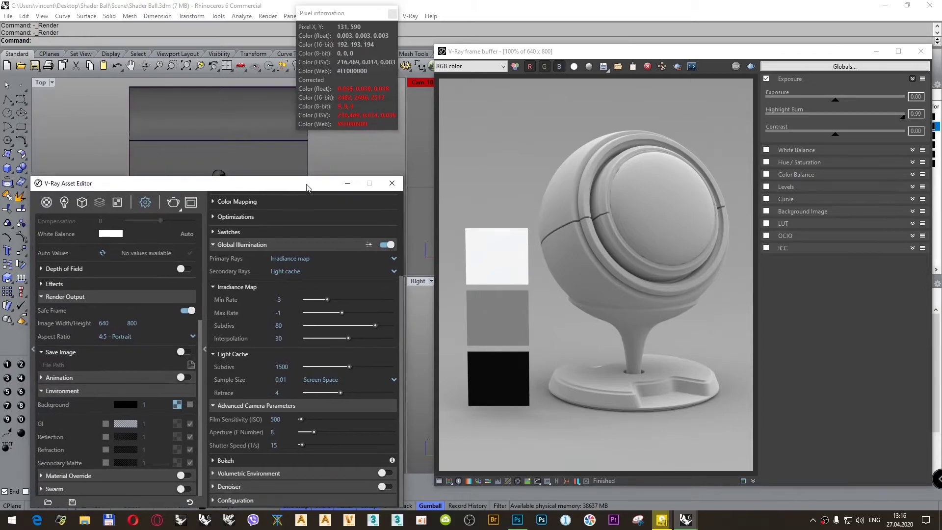
left_click(342, 155)
left_click(422, 118)
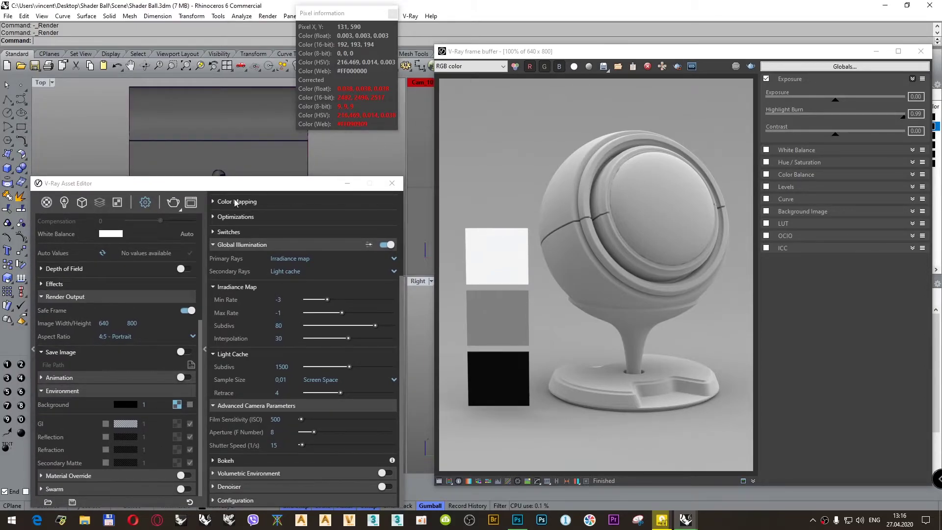
left_click(173, 206)
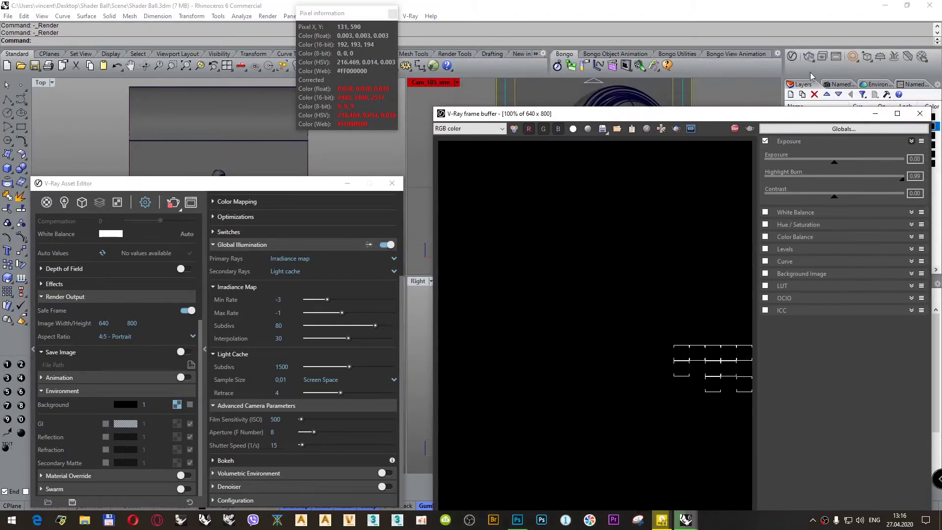
Step: Add a V-Ray dome light at the origin, using yellow_field_8k from the Shader Ball Texture folder as its texture
left_click(858, 62)
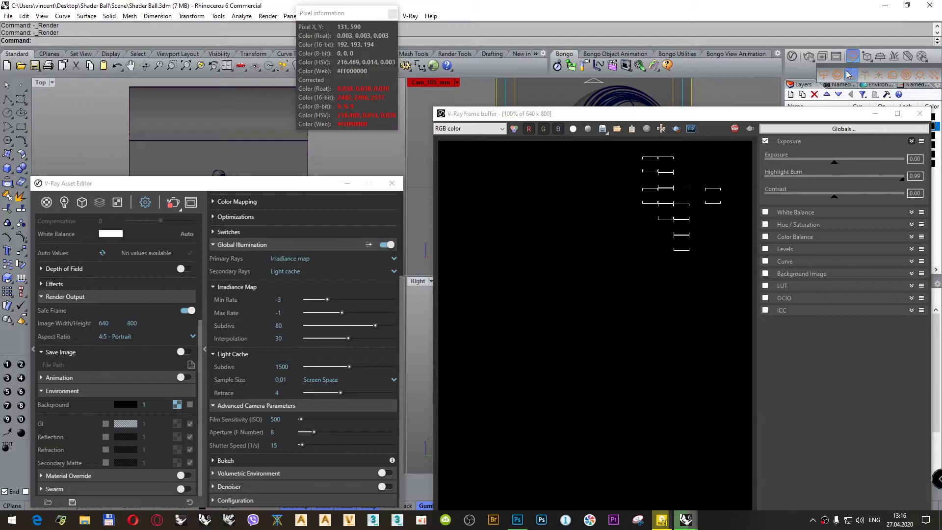
left_click(892, 74)
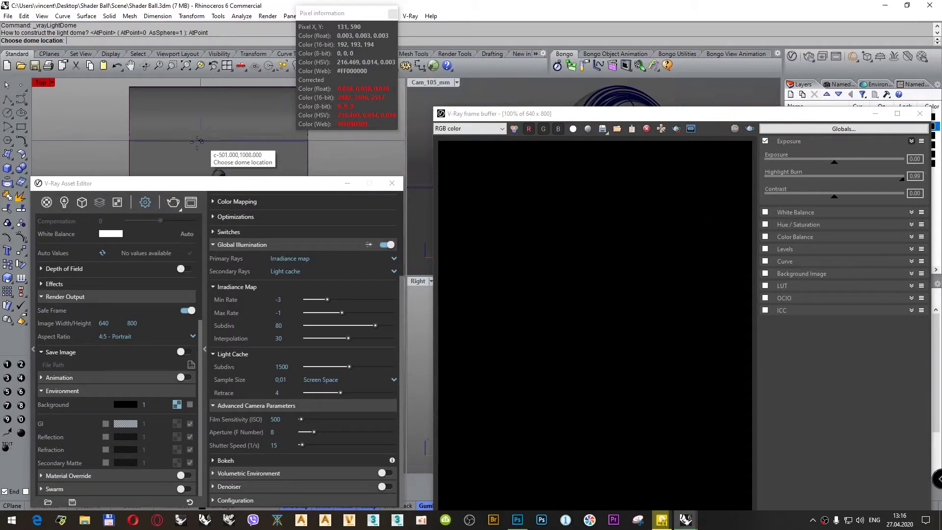
left_click(180, 157)
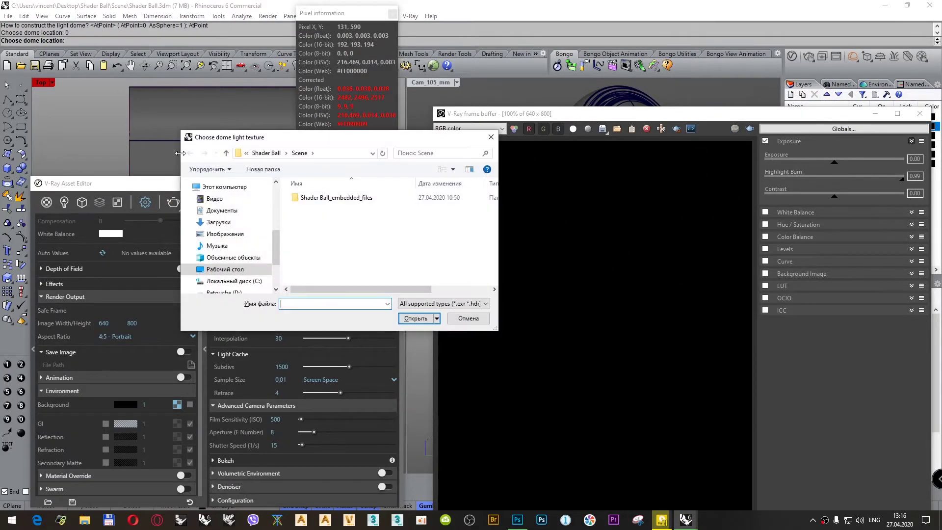
left_click(274, 153)
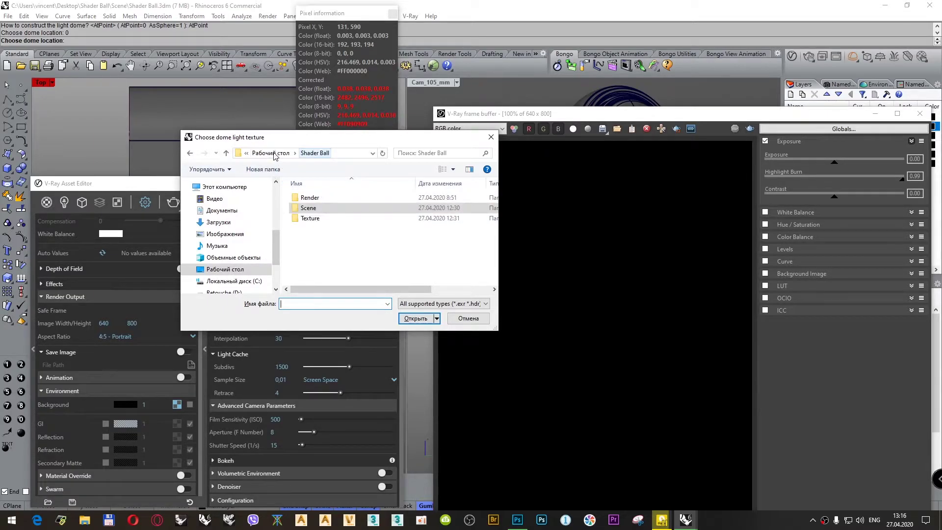
double_click(316, 221)
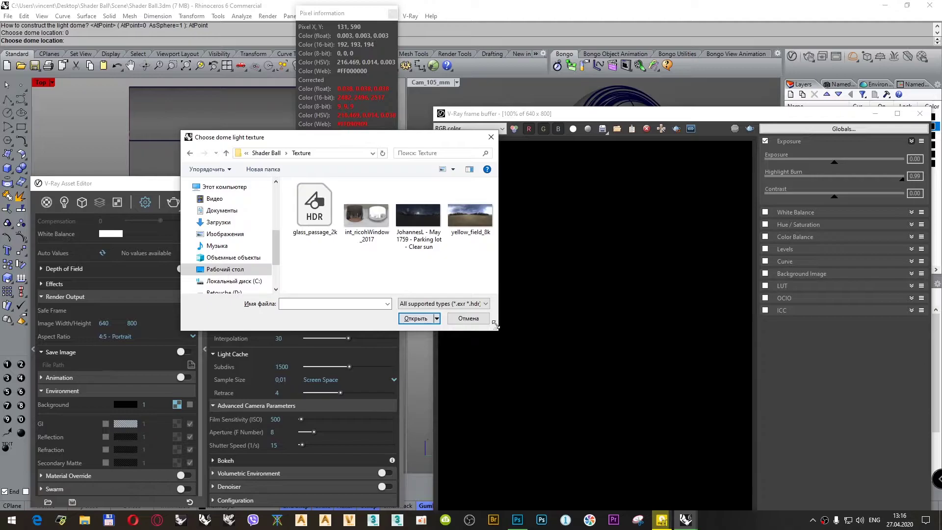
left_click_drag(495, 324, 603, 319)
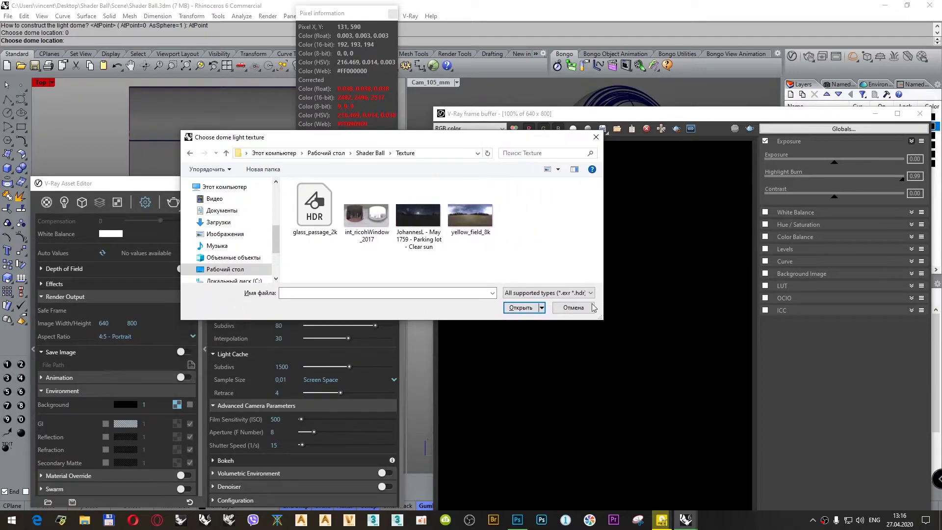
left_click(419, 227)
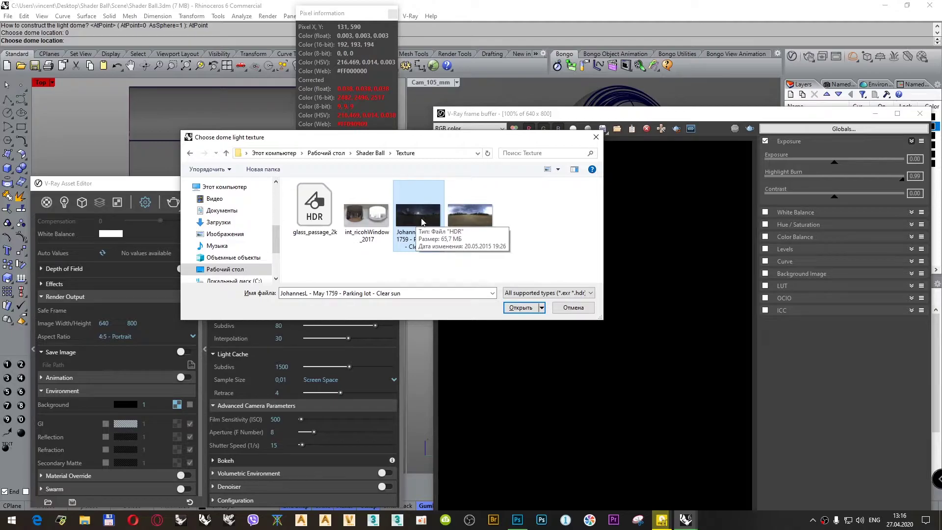
double_click(475, 216)
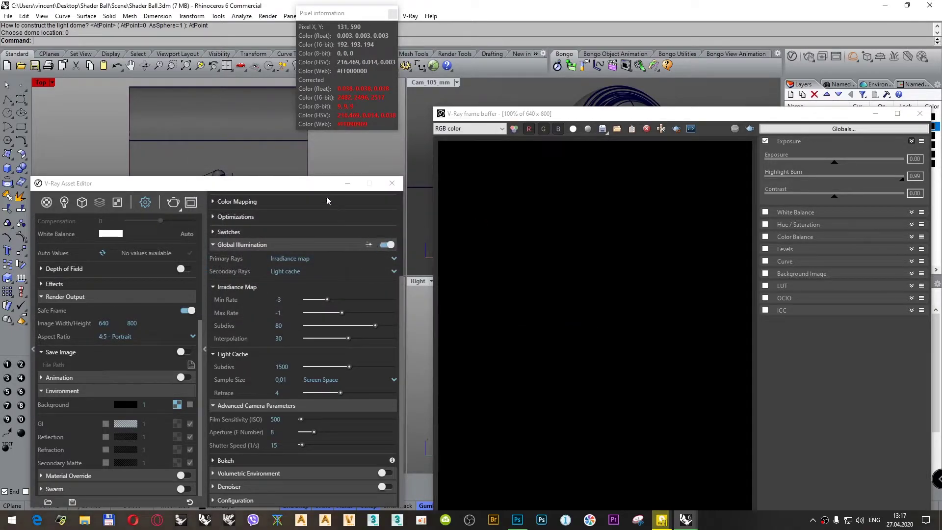
Step: Select the new Dome Light among the scene's lights and set its shape to Sphere
left_click_drag(324, 183, 324, 127)
left_click(66, 145)
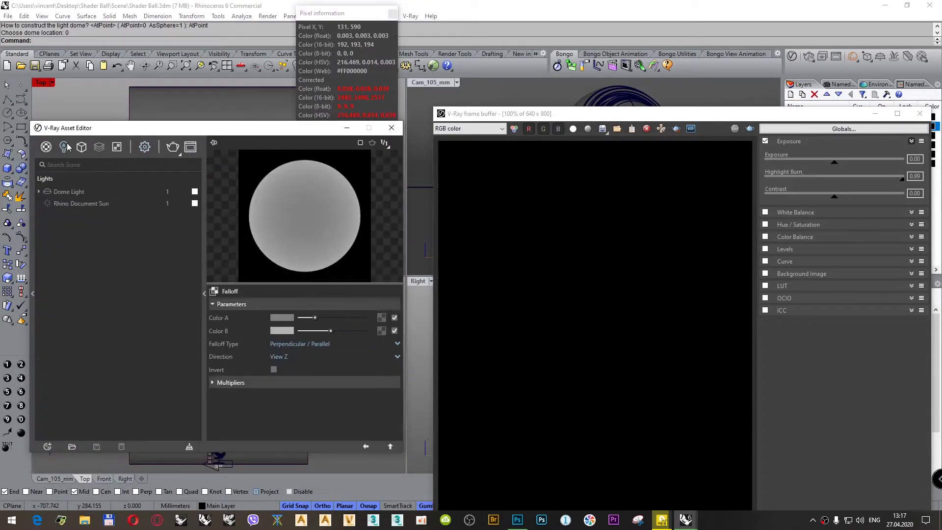
left_click(71, 192)
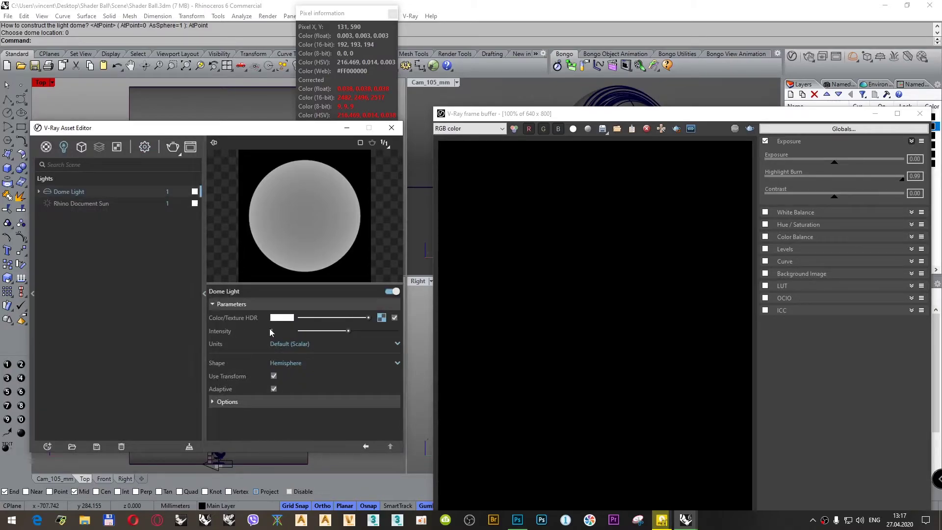
left_click(283, 363)
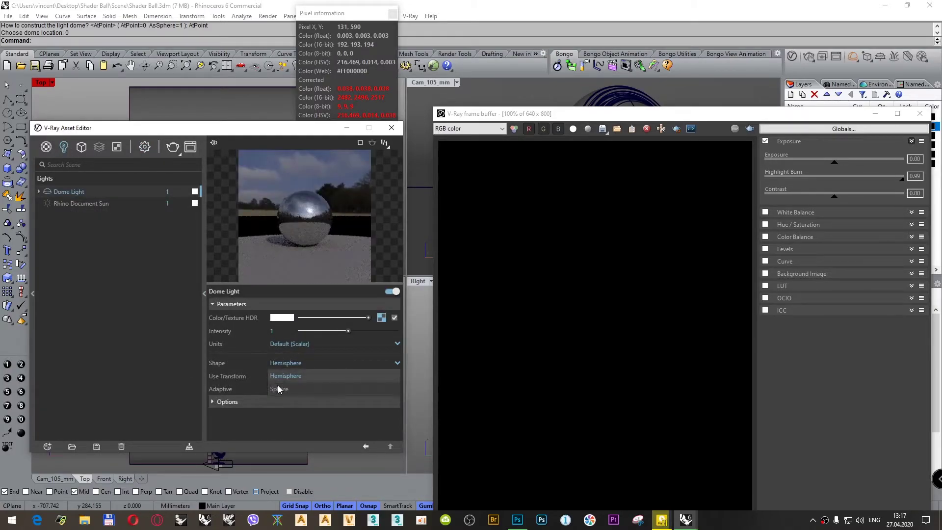
left_click(278, 387)
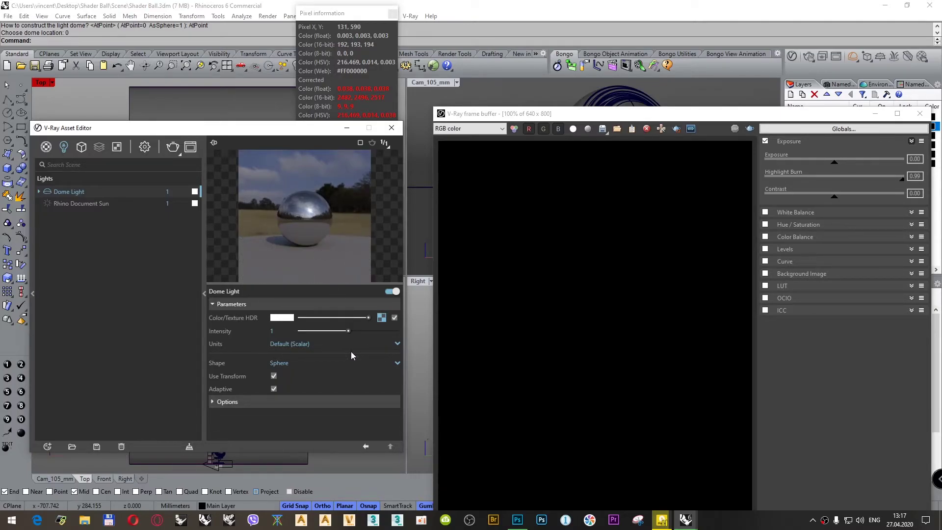
Step: Set the texture resolution in the Dome Light's options to 2048
left_click(226, 402)
scroll(227, 398, "down", 2)
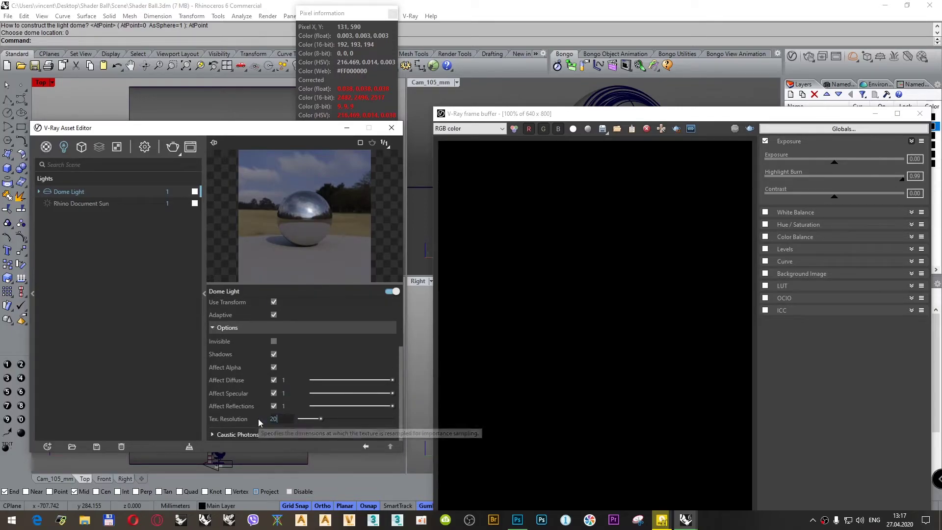
type("2048")
key("Return")
scroll(247, 403, "up", 3)
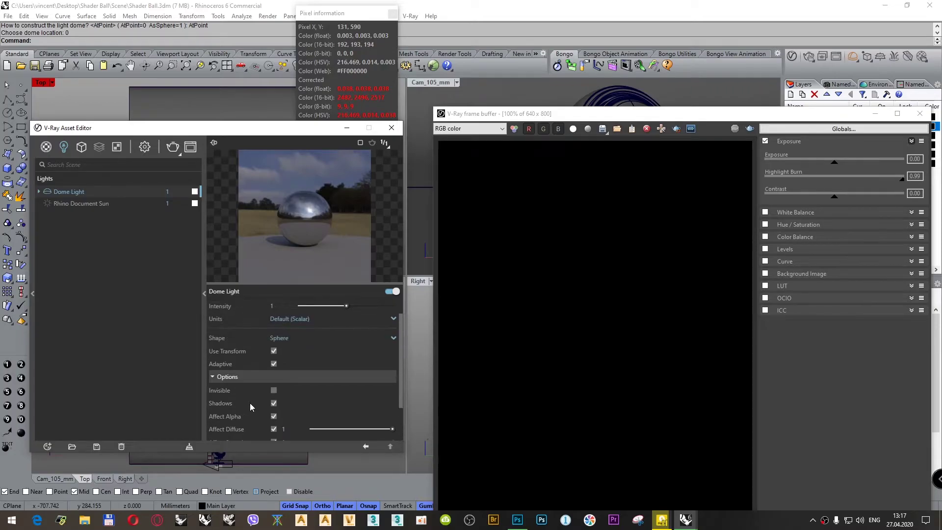
scroll(250, 402, "down", 3)
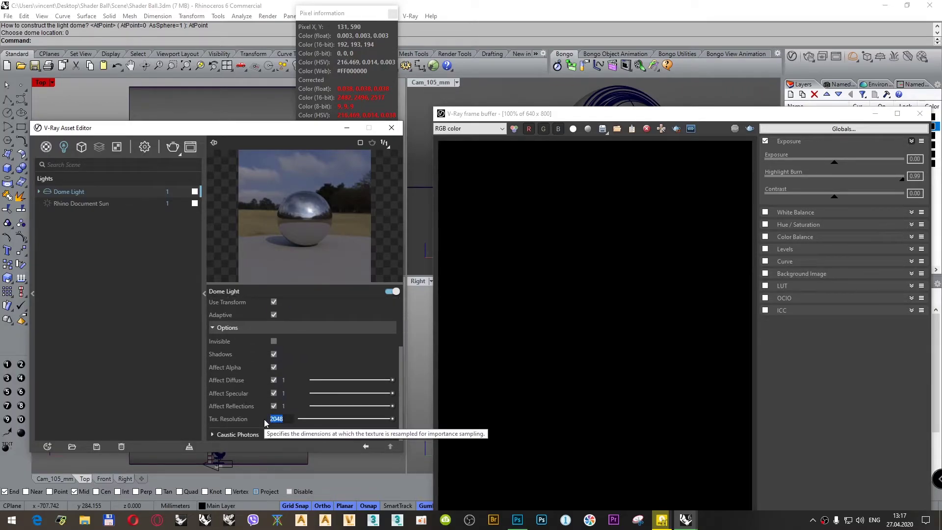
key("ctrl+a")
scroll(263, 416, "up", 3)
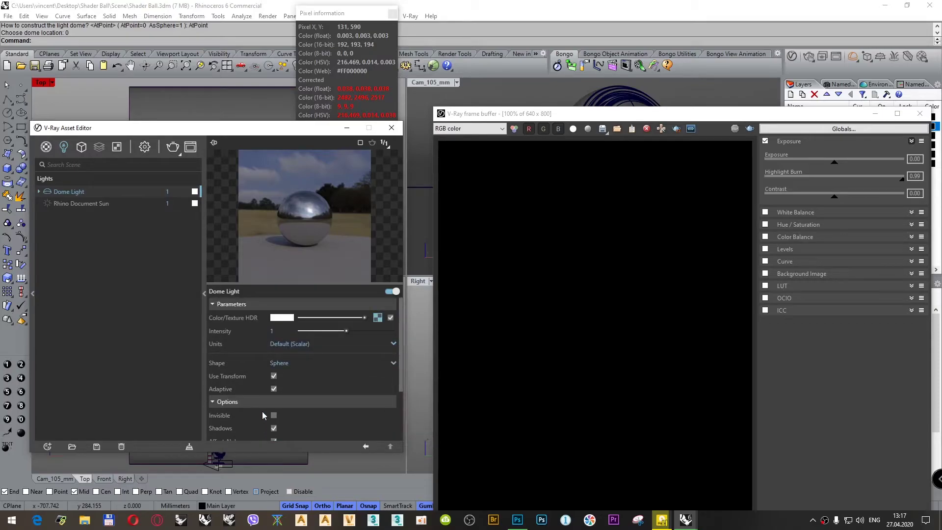
Step: Wrap the Dome Light's HDR texture in a Color Correction and set its saturation to -1
right_click(378, 319)
mouse_move(370, 363)
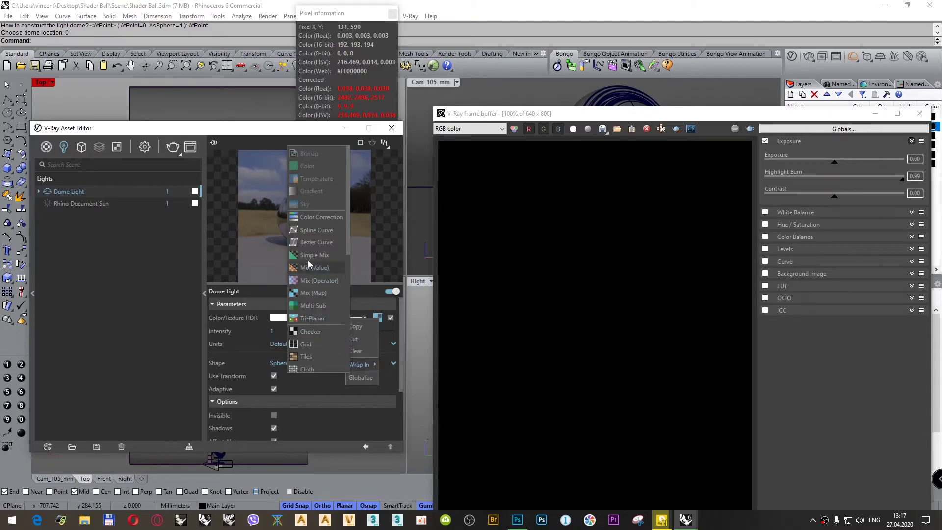
left_click(310, 234)
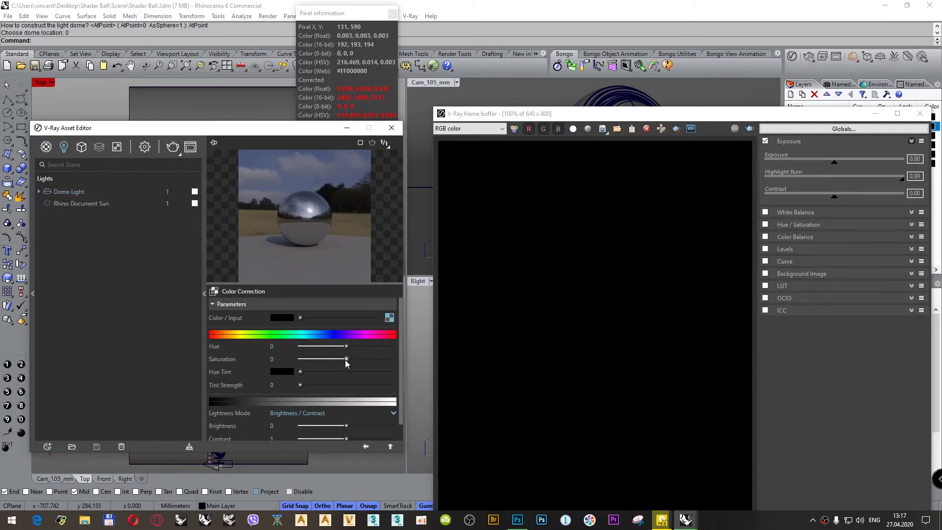
left_click_drag(346, 360, 279, 359)
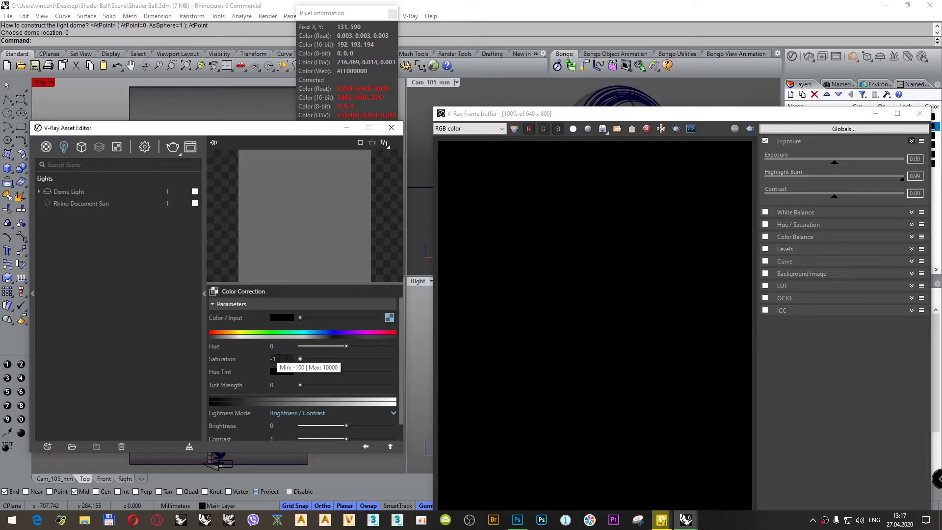
Step: Activate the Cam_105_mm viewport and open the V-Ray render settings
left_click(420, 108)
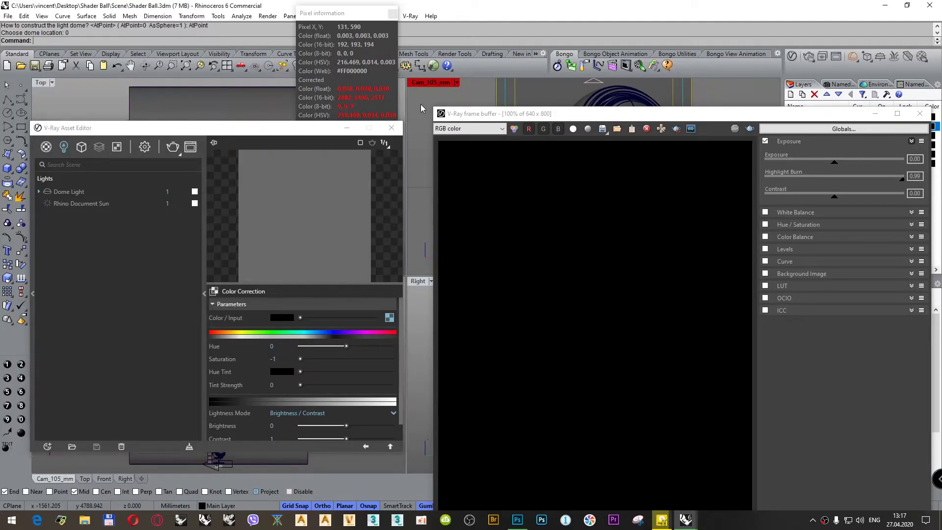
left_click(144, 147)
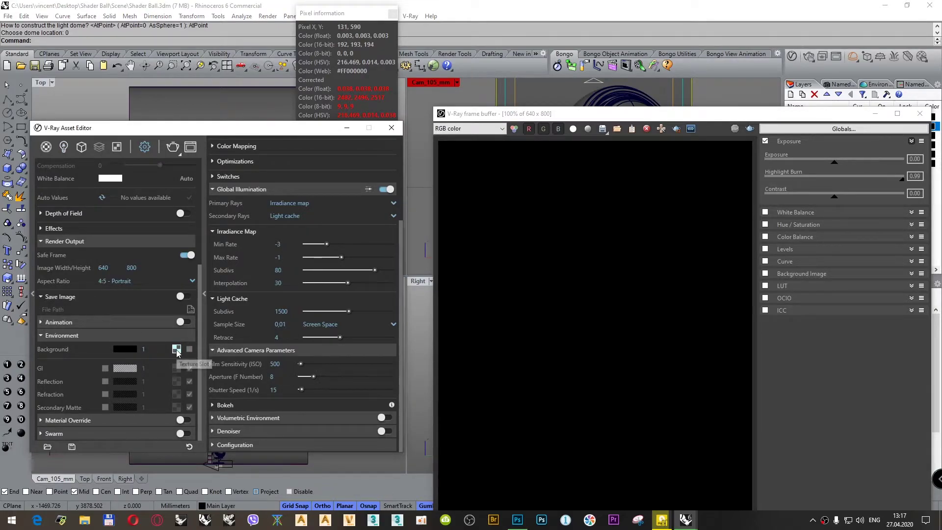
Step: Render the shader ball scene and move the frame buffer window up to show the whole image
left_click(491, 140)
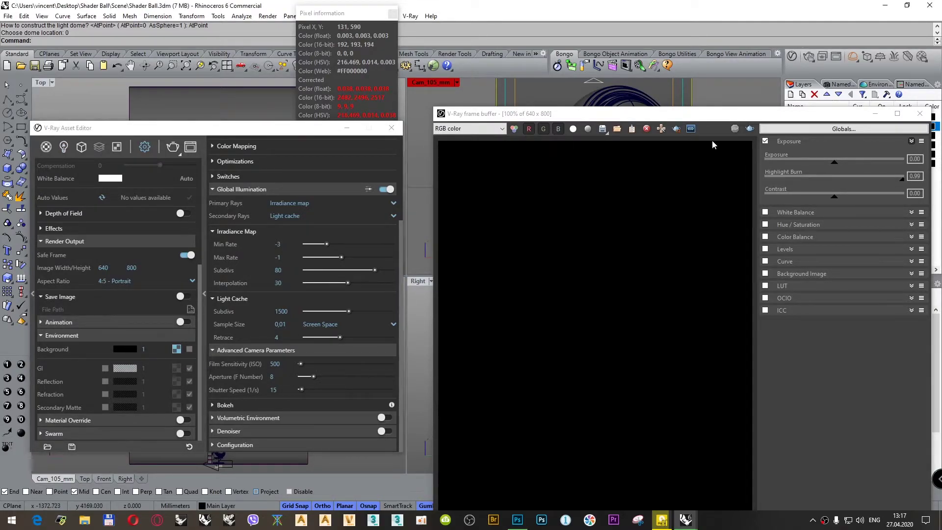
left_click(753, 128)
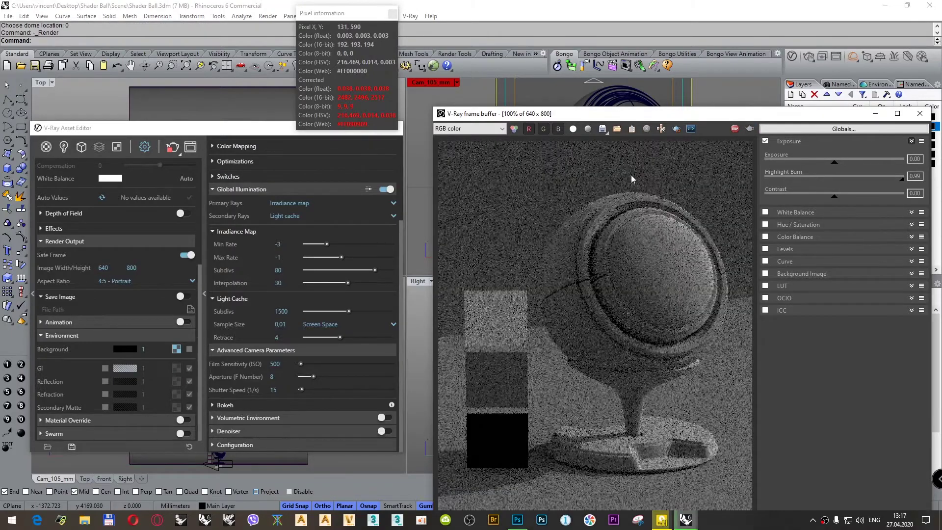
left_click_drag(651, 115, 657, 52)
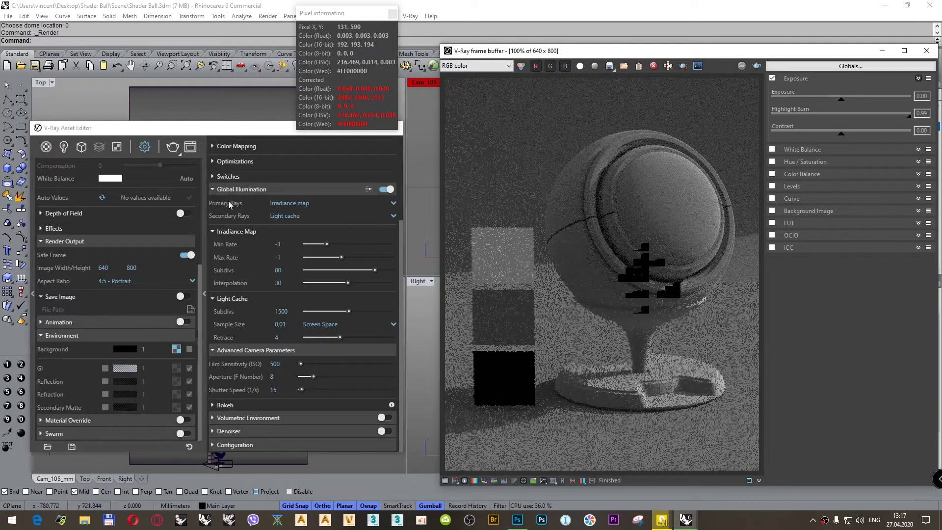
Step: Turn on interactive rendering, display the scene's lights and start an interactive render
scroll(173, 231, "up", 5)
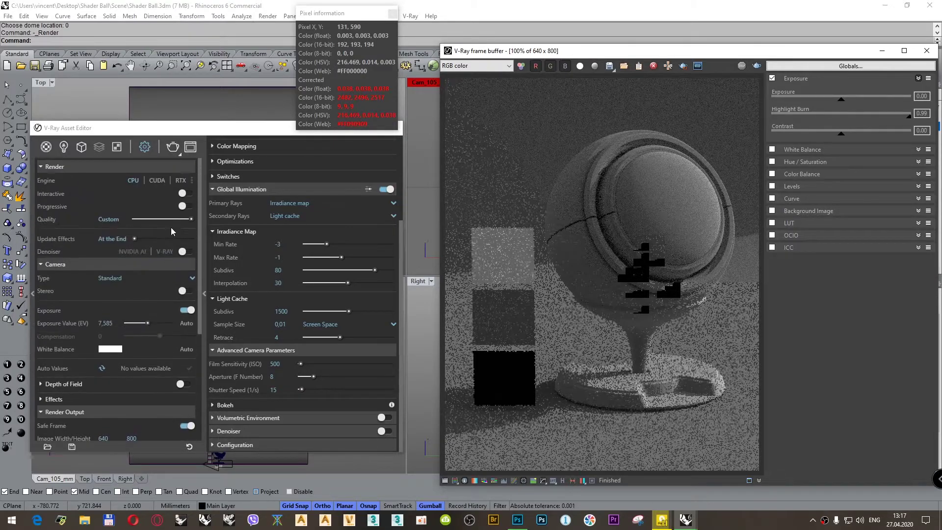
left_click(183, 194)
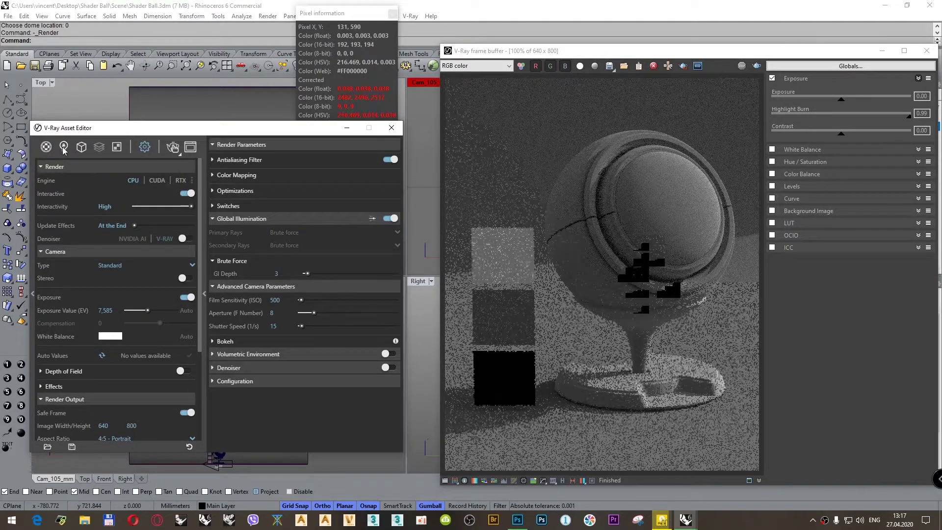
left_click(64, 148)
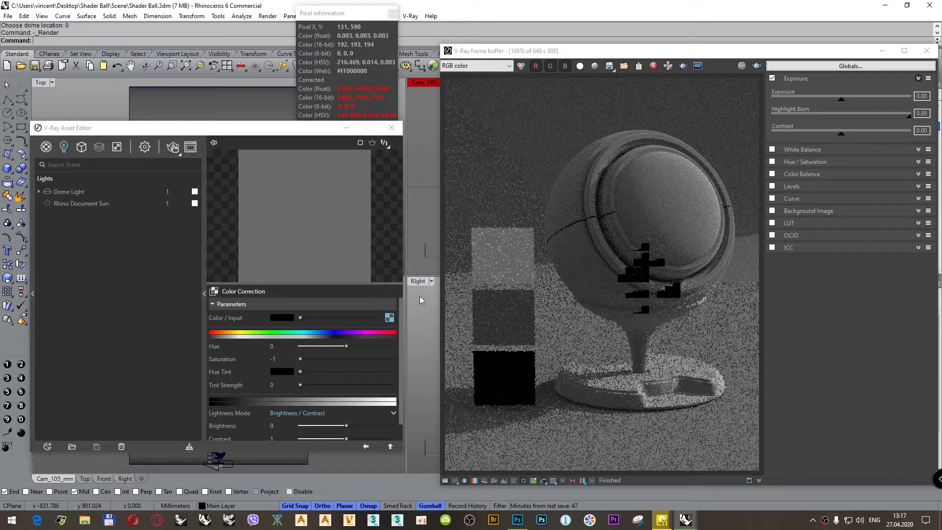
left_click(757, 67)
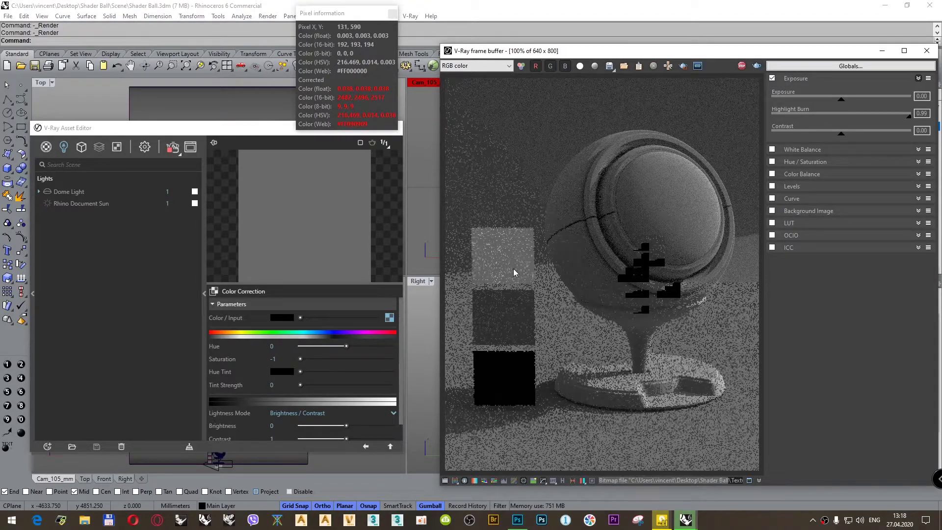
Step: Open the texture placement of the dome light's HDR bitmap and set its horizontal rotation to 30
left_click(389, 318)
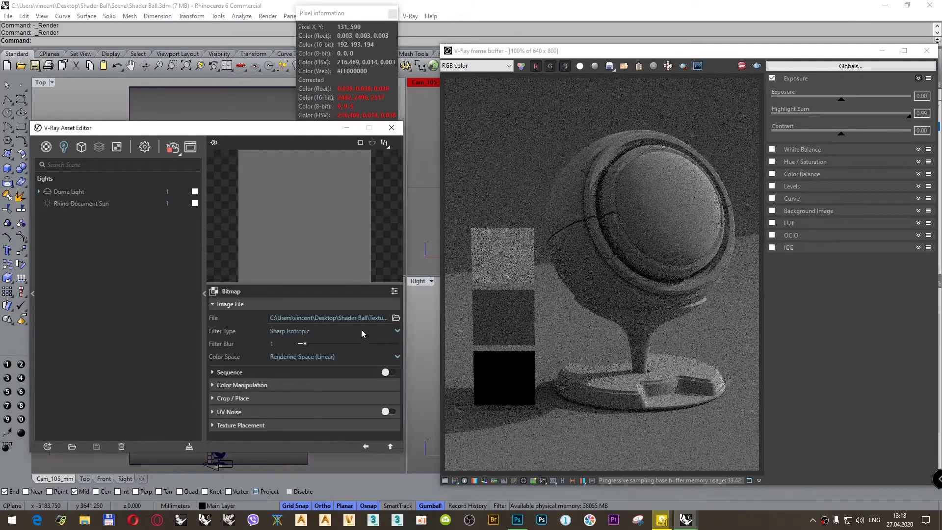
left_click(240, 425)
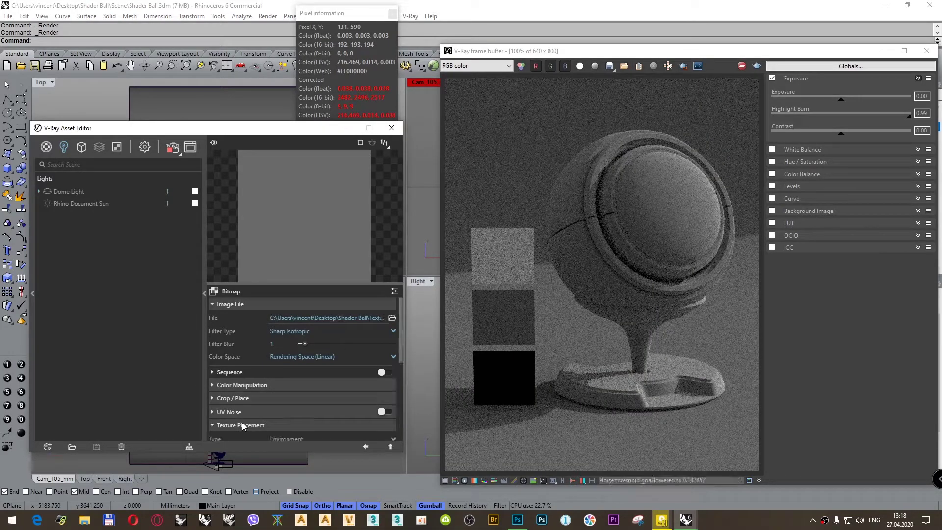
scroll(248, 412, "down", 5)
scroll(265, 383, "up", 3)
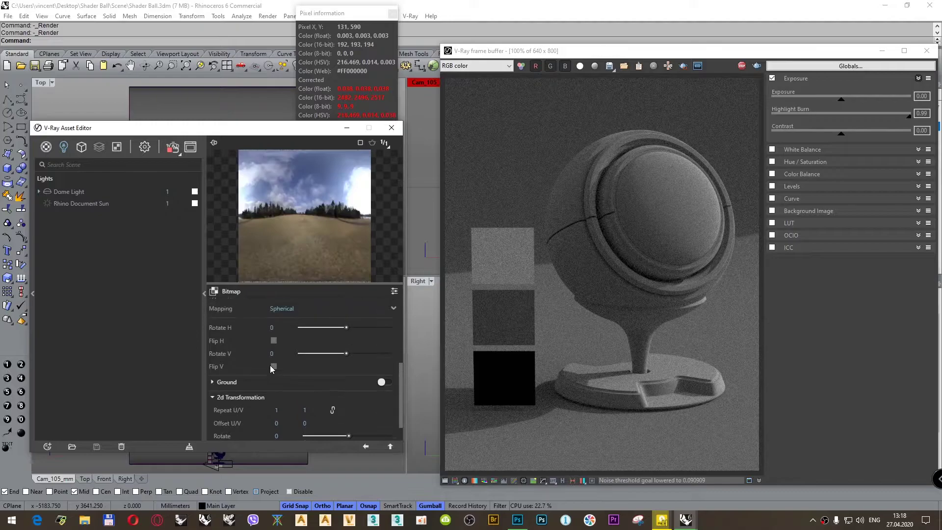
type("30")
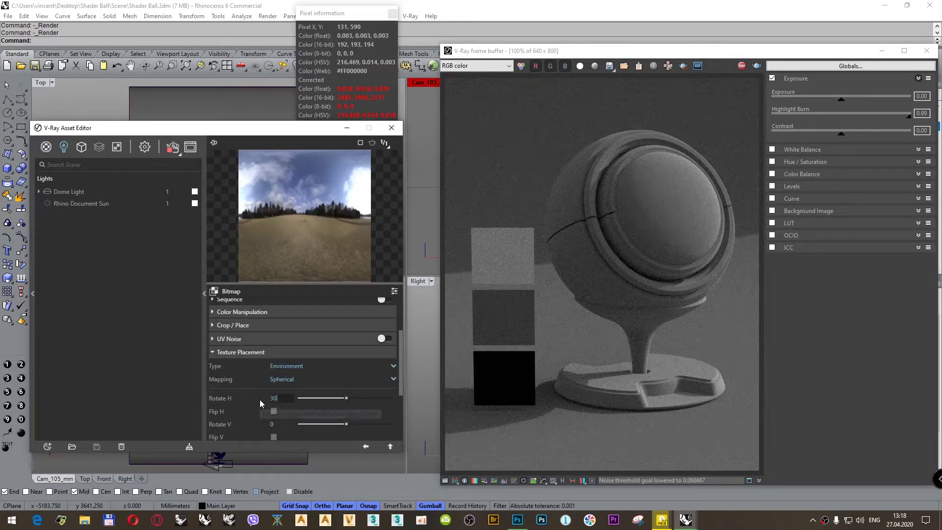
key("Return")
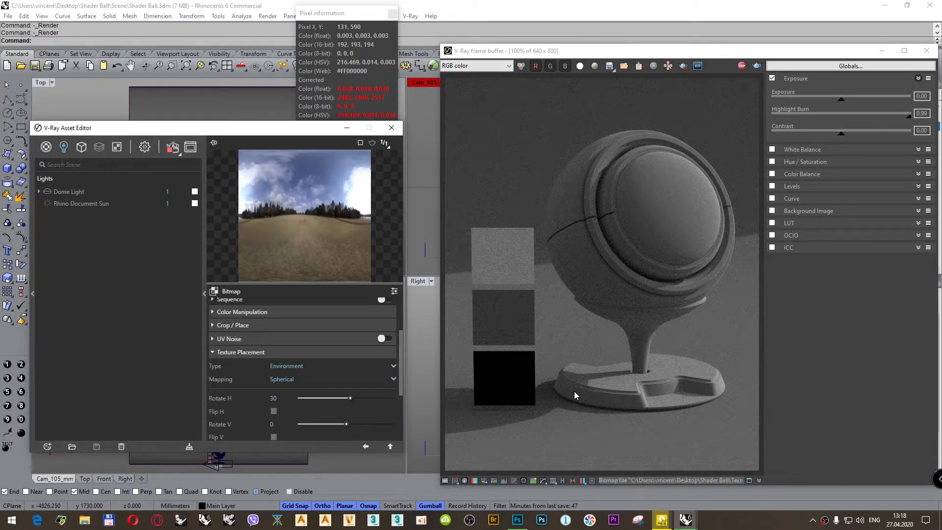
Step: Try horizontal rotations of 60, 90 and 120 for the dome light's bitmap in the interactive render
double_click(273, 398)
type("60")
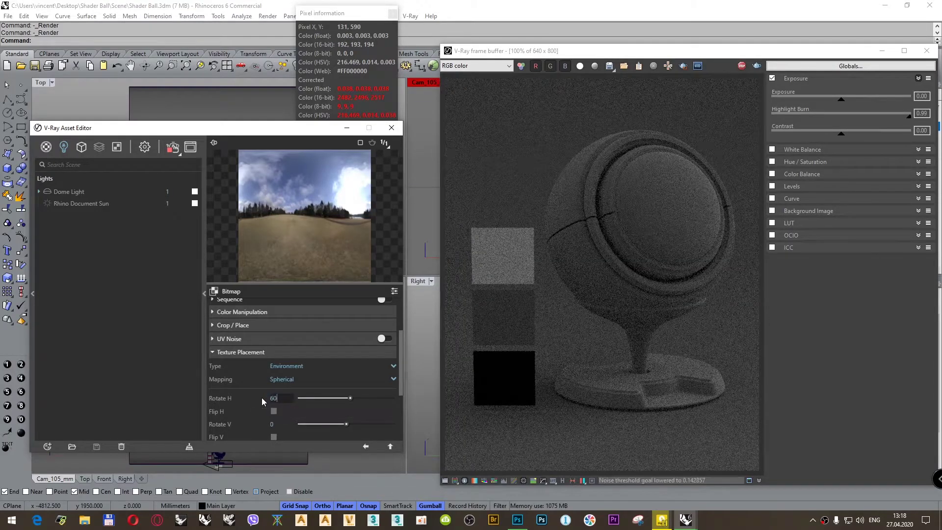
key("Return")
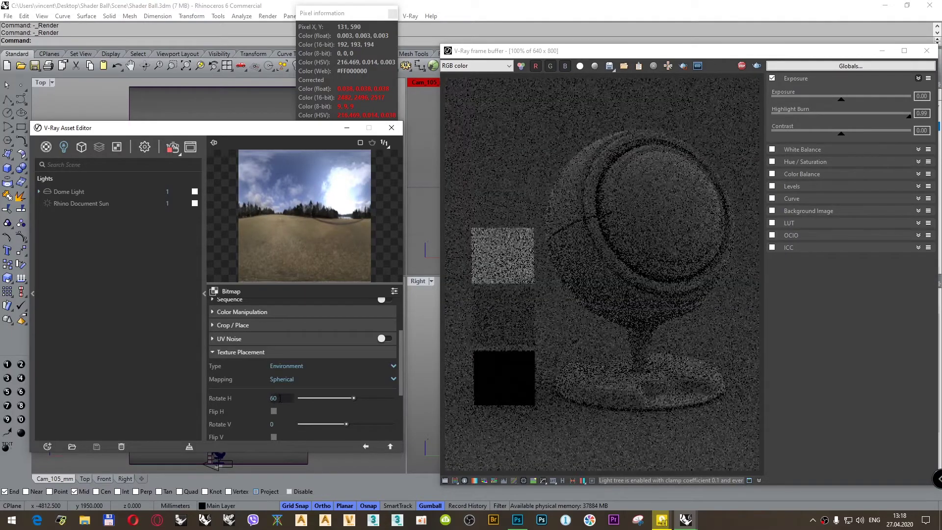
type("90")
key("Return")
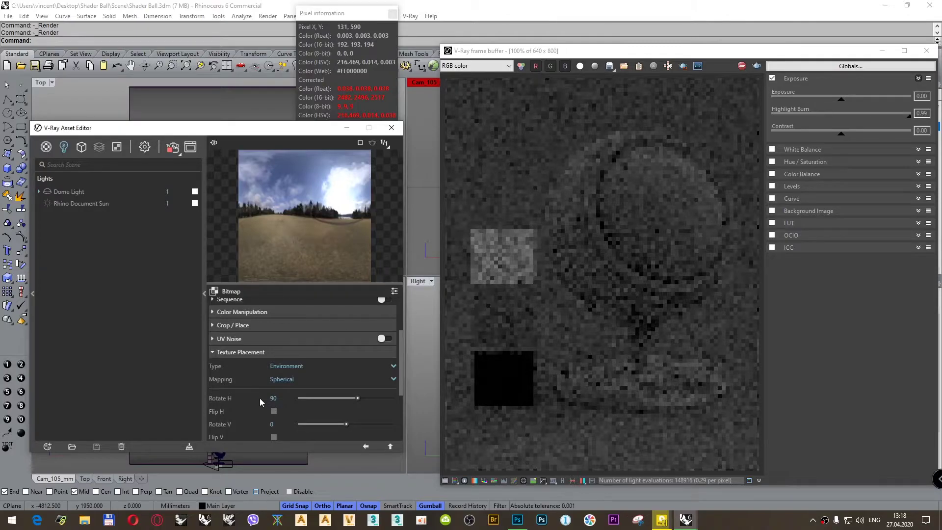
double_click(261, 399)
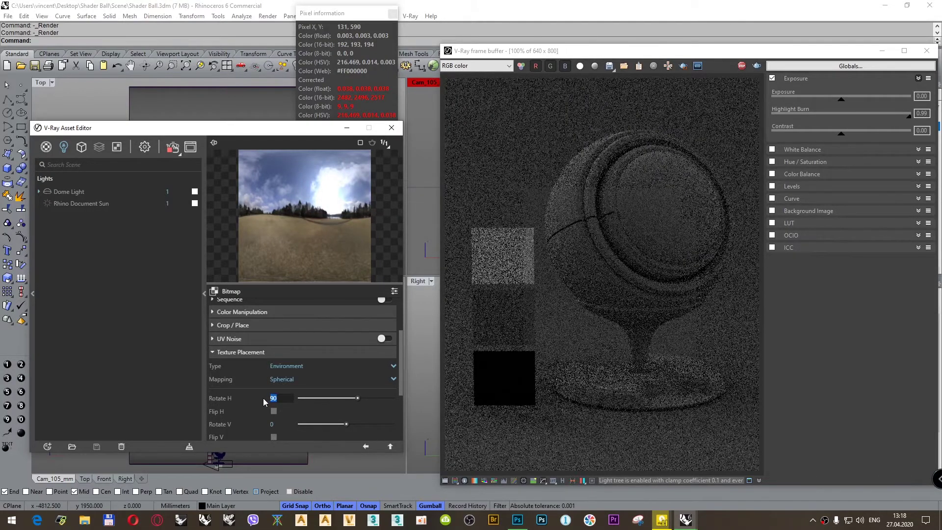
type("120")
key("Return")
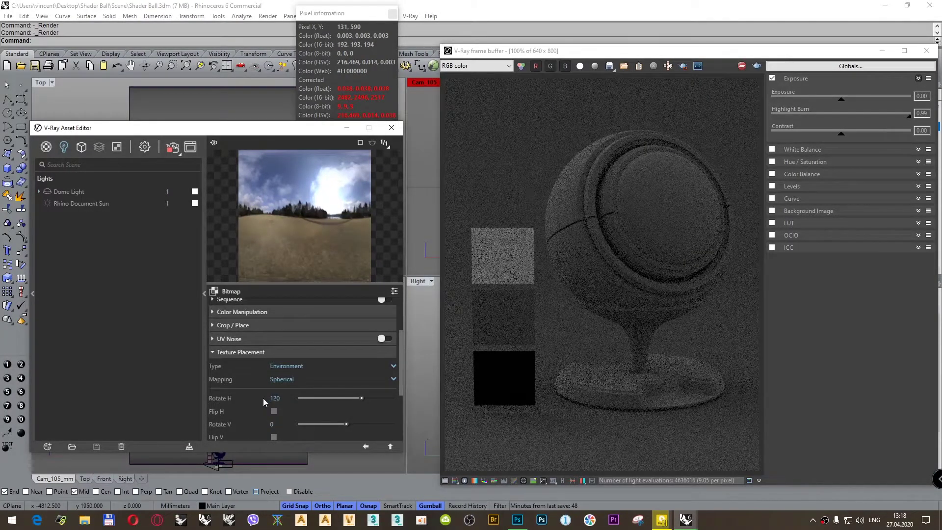
Step: Try horizontal rotations of 180, 210 and 240 for the HDR bitmap to compare the shadow directions
double_click(269, 397)
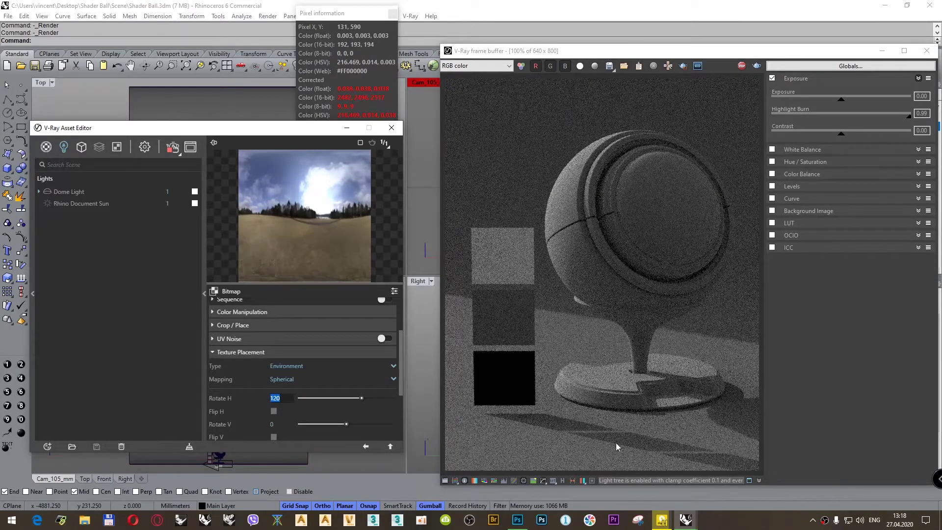
type("1")
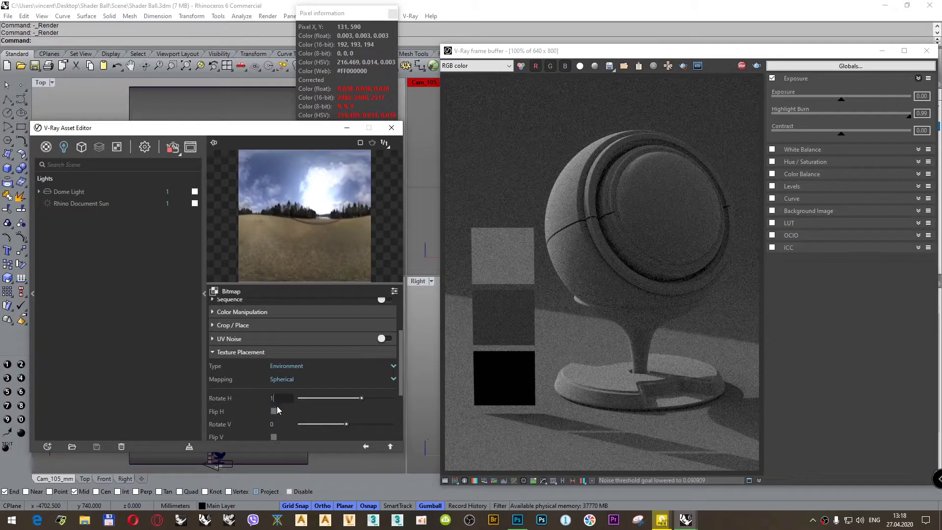
type("80")
key("Return")
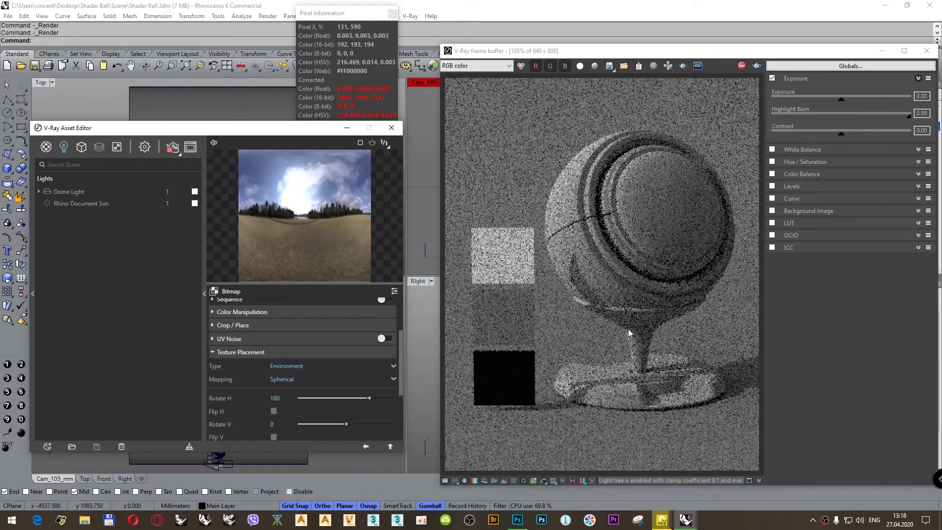
double_click(271, 398)
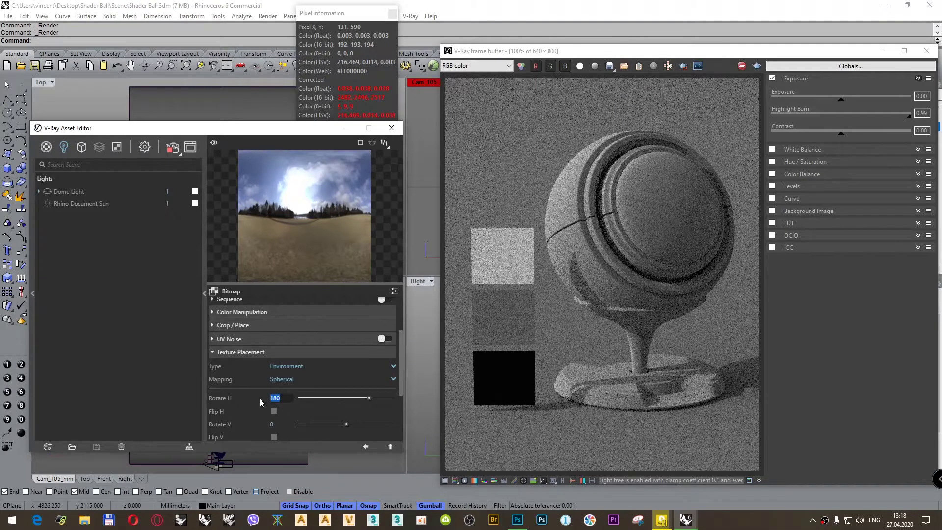
type("210")
key("Return")
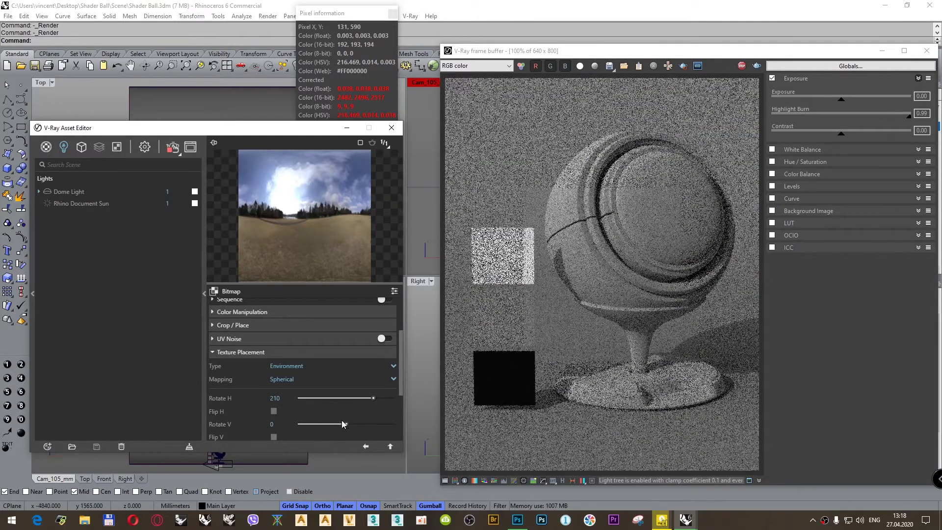
double_click(272, 398)
type("240")
key("Return")
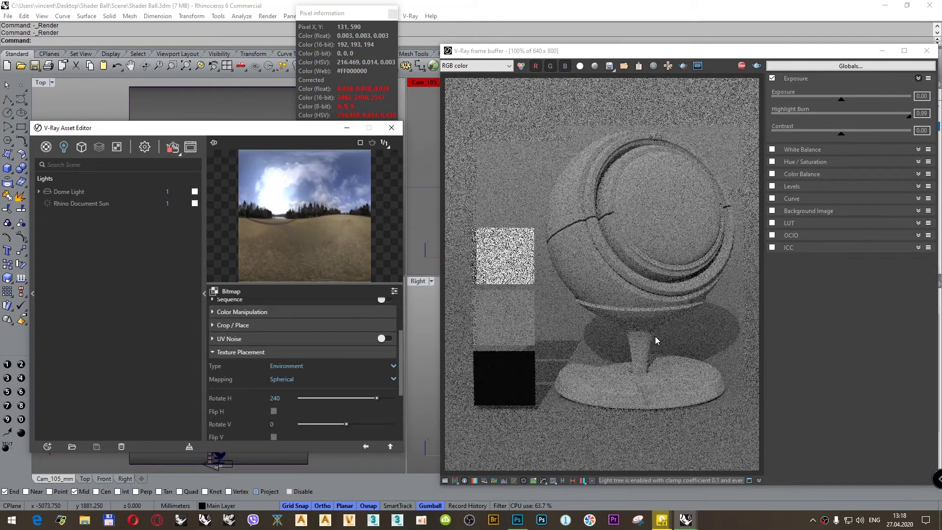
Step: Set the HDR bitmap's horizontal rotation to 270 and stop the interactive render
double_click(271, 398)
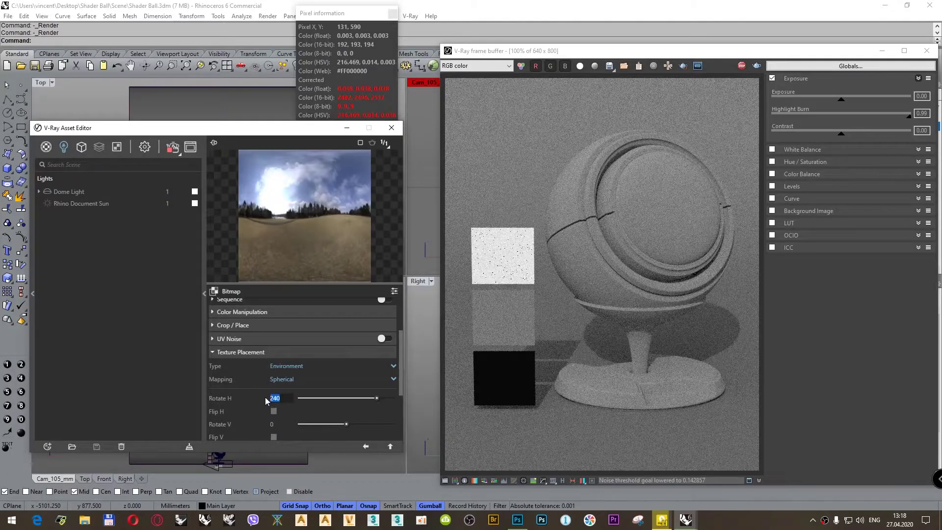
type("270")
key("Return")
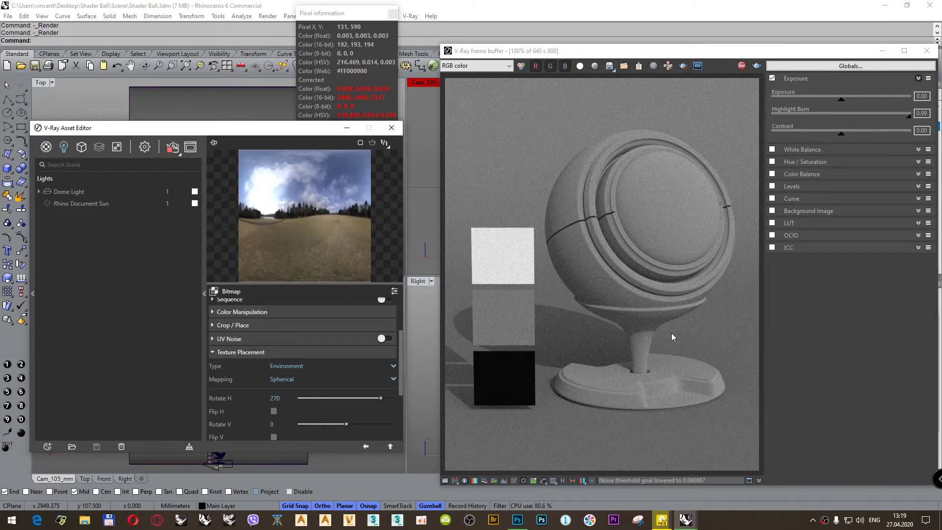
left_click(743, 66)
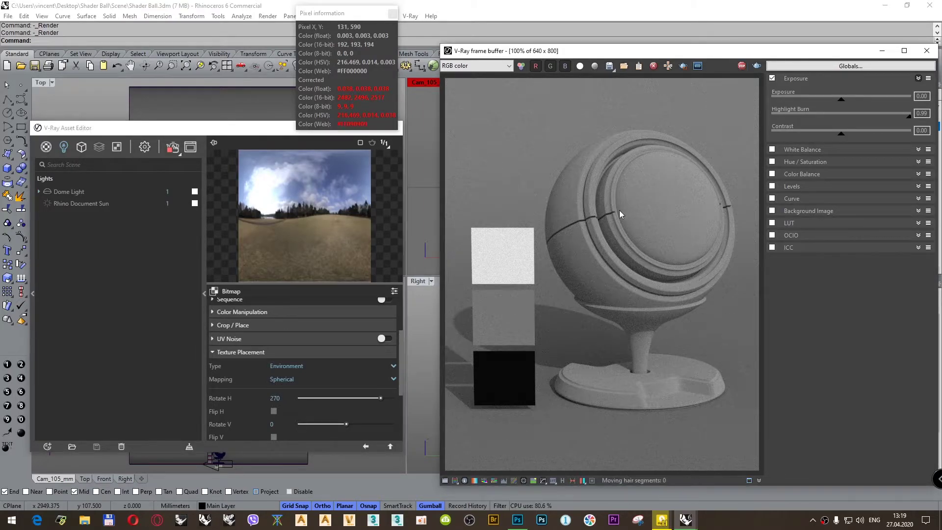
Step: Define a render region around the middle grey swatch and render it with interactive mode turned off
left_click(365, 447)
left_click(366, 446)
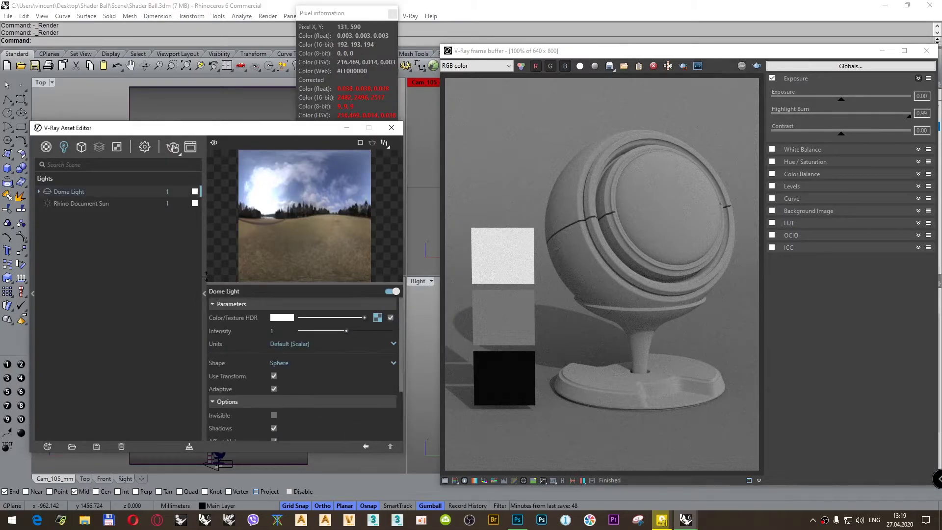
left_click(146, 147)
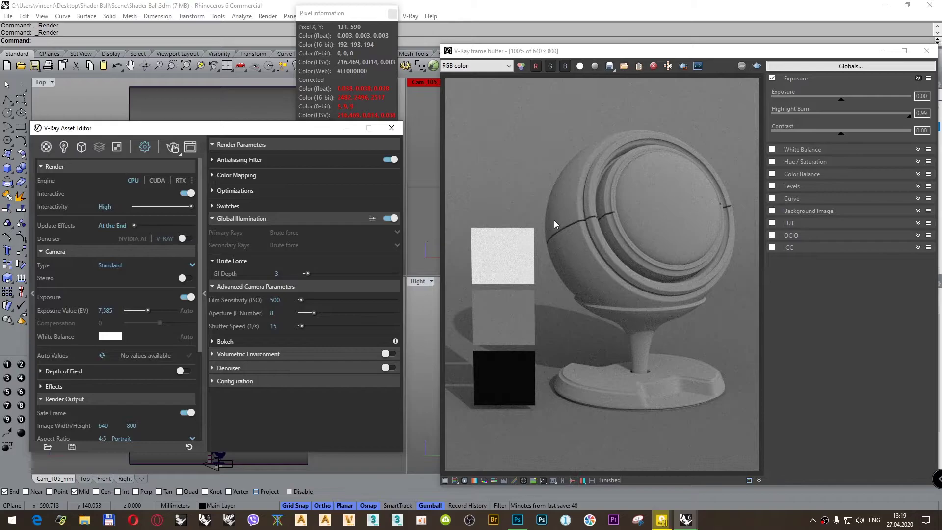
left_click(683, 66)
left_click(416, 127)
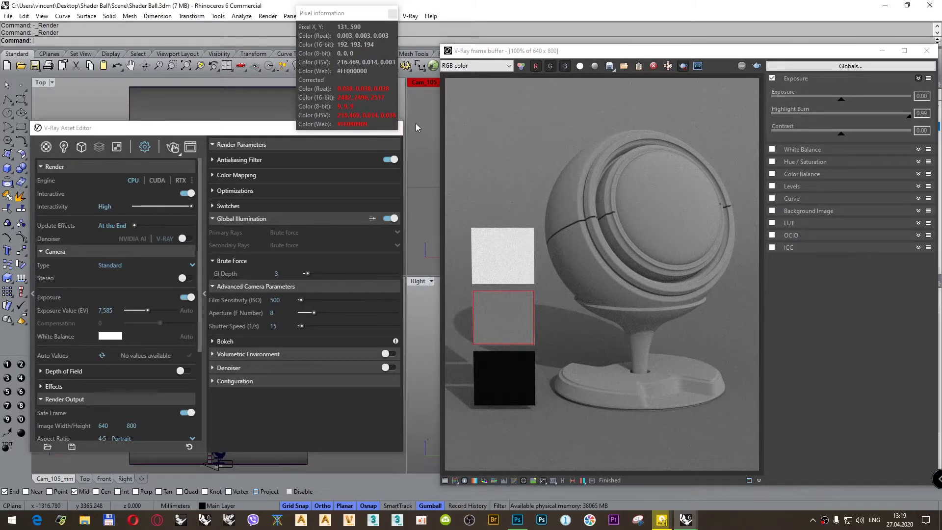
left_click(185, 196)
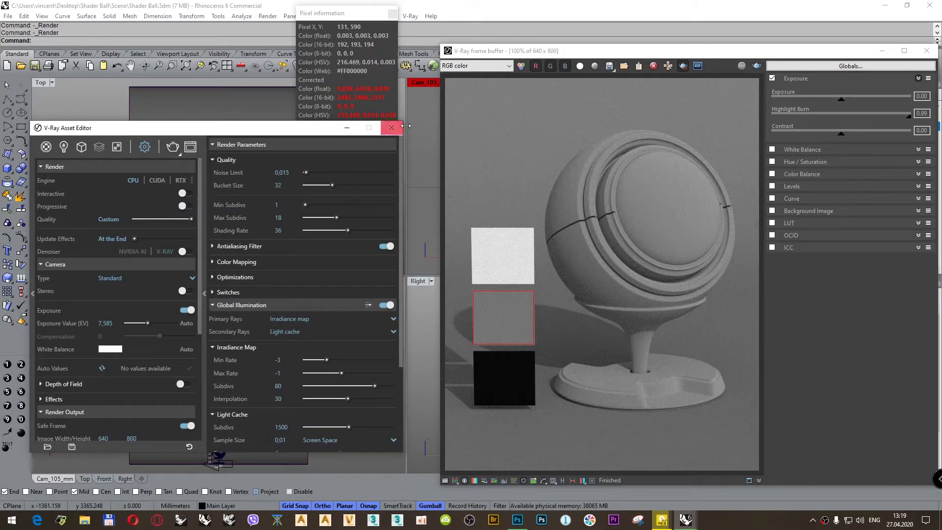
left_click(742, 66)
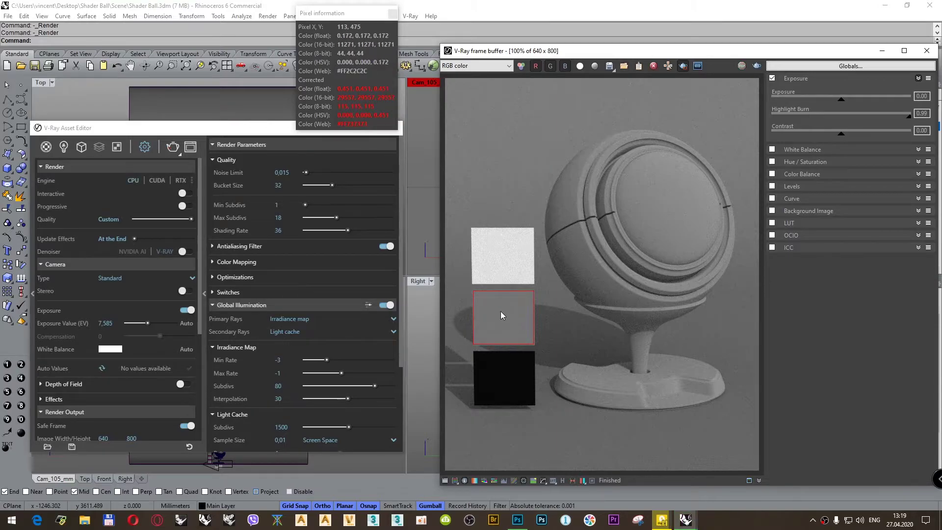
Step: Set the camera's film sensitivity to ISO 640 and render the grey swatch region again
scroll(276, 402, "down", 5)
left_click(273, 364)
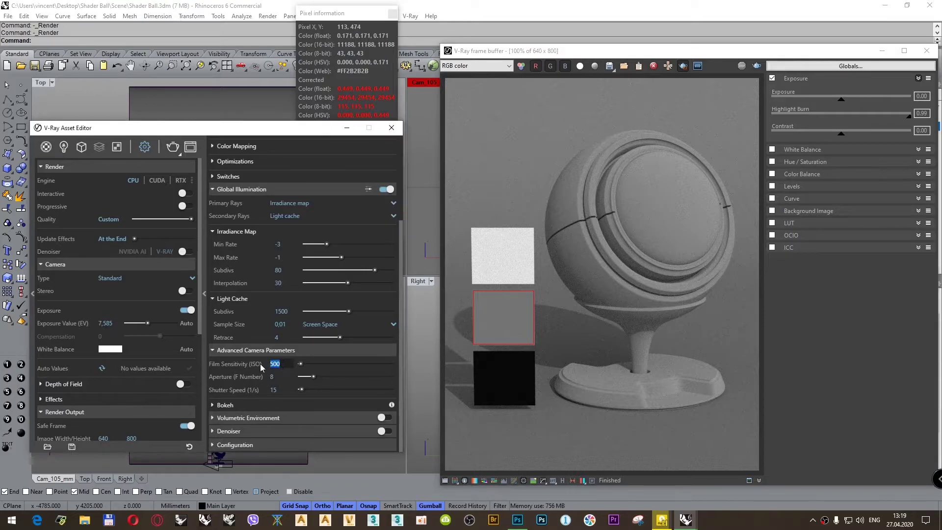
type("640")
key("Return")
left_click(448, 138)
left_click(741, 67)
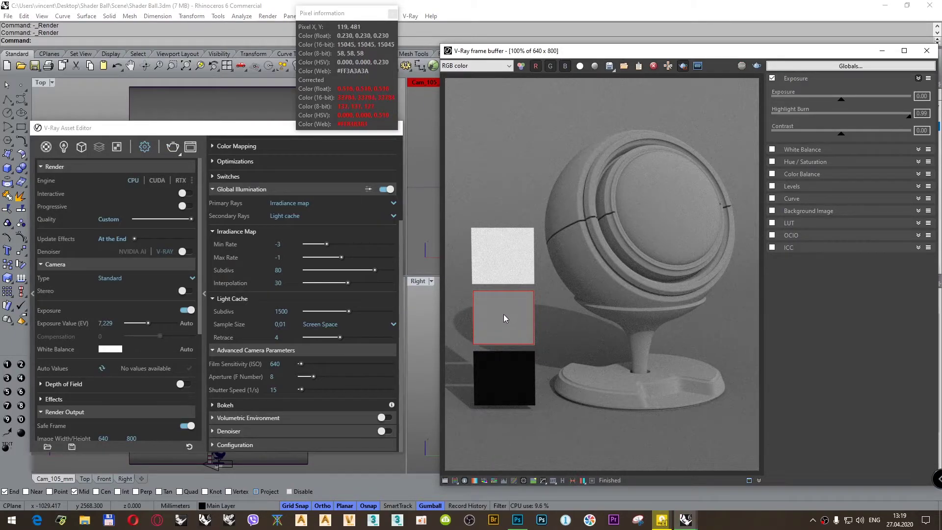
Step: Set the film sensitivity to ISO 620 and re-render the grey swatch region
left_click(273, 364)
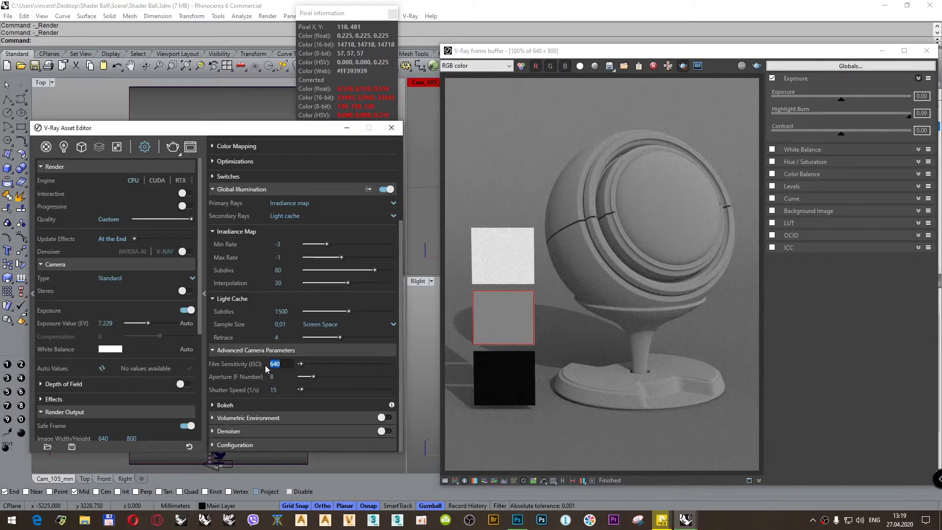
type("620")
key("Return")
left_click(558, 140)
left_click(757, 66)
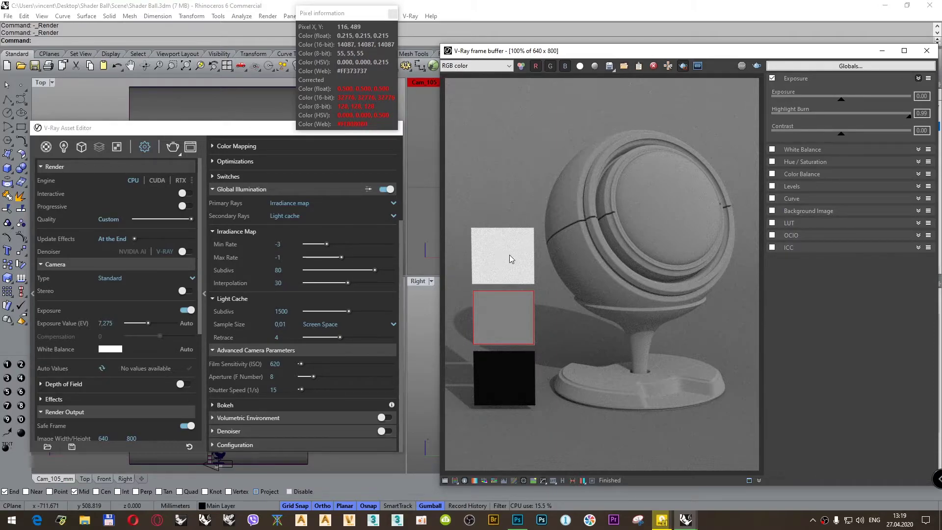
Step: Render the full frame without the region and sample the pixel values of the white, grey and black swatches
left_click(687, 68)
left_click(757, 65)
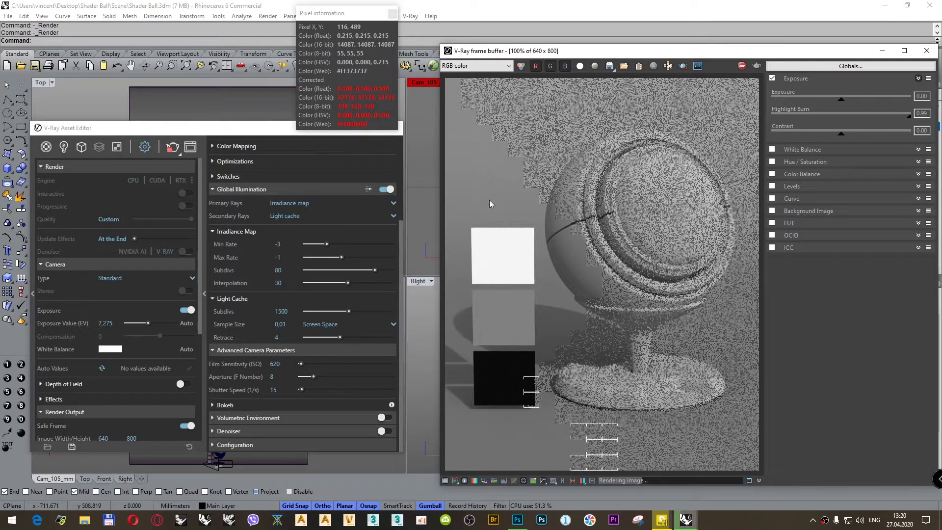
left_click(501, 262)
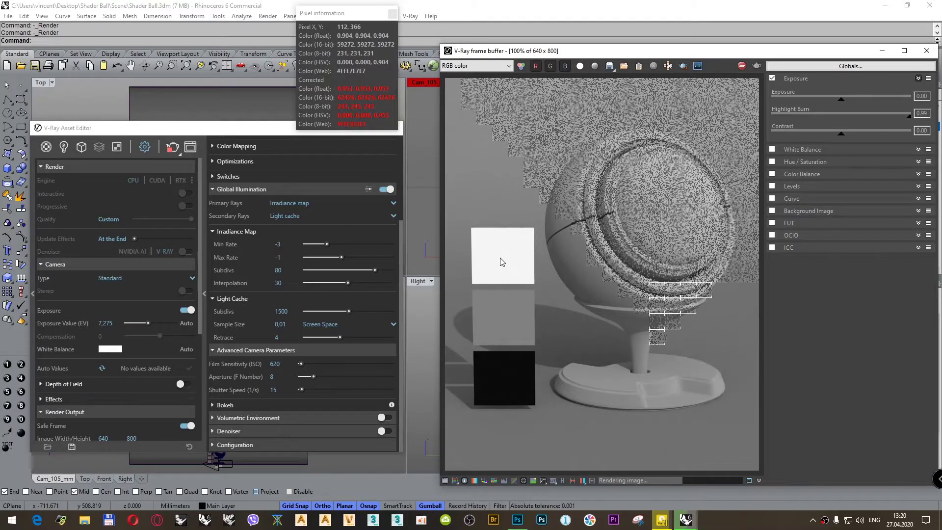
left_click(506, 316)
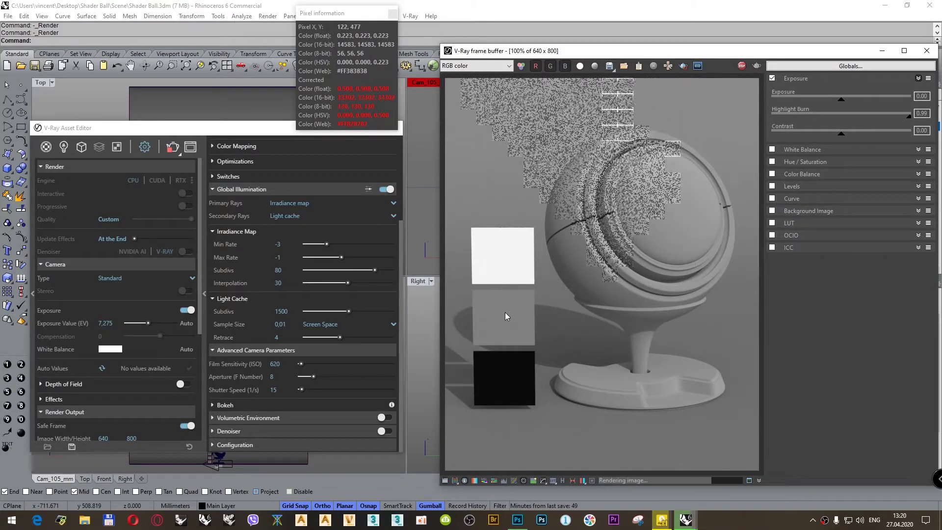
left_click(505, 315)
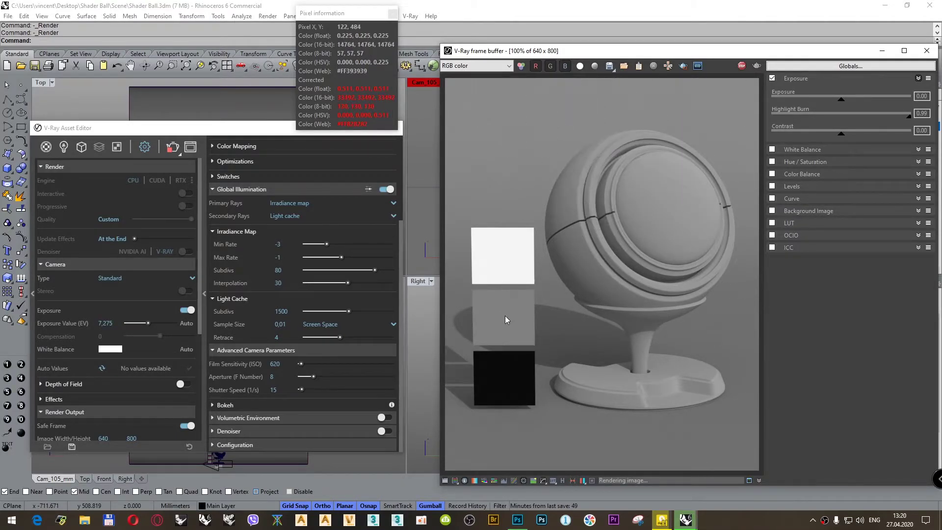
left_click(506, 369)
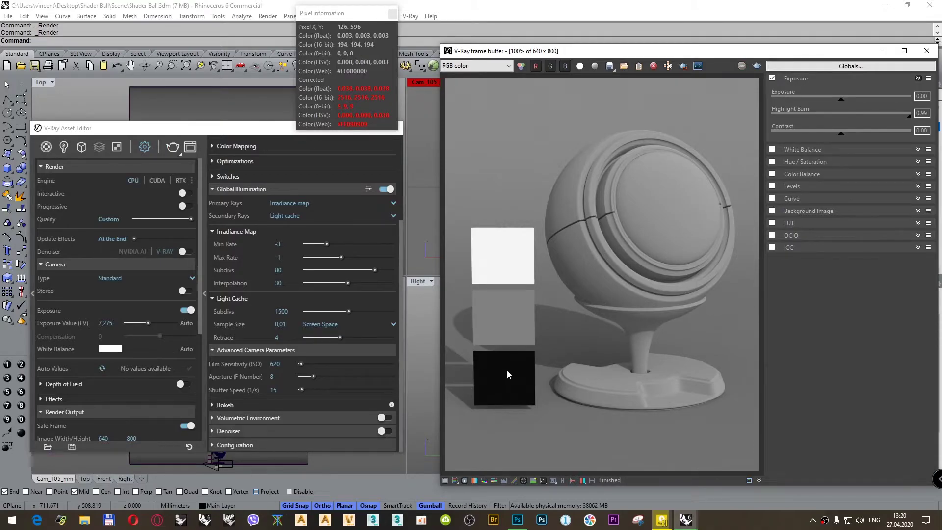
Step: Sample the pixel values of the shader ball and the background, and disable the frame buffer's Exposure correction
left_click(656, 202)
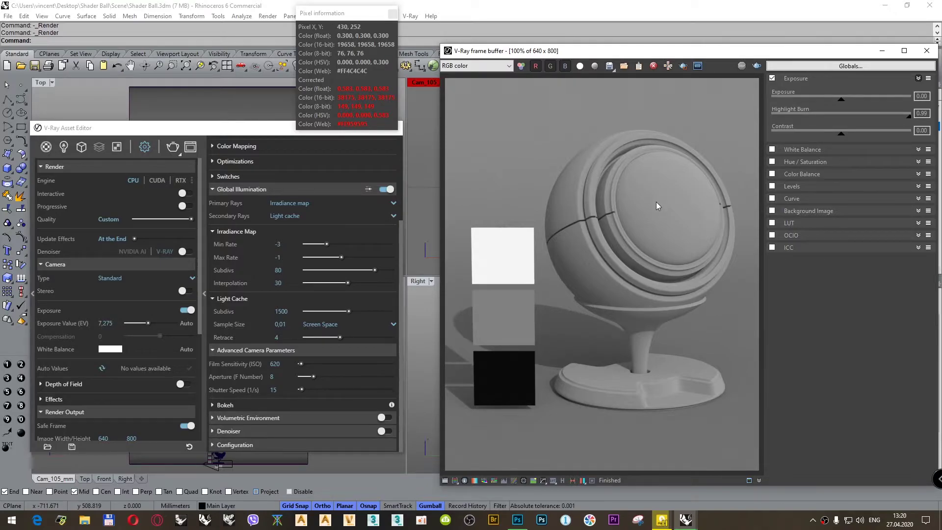
left_click_drag(560, 138, 547, 131)
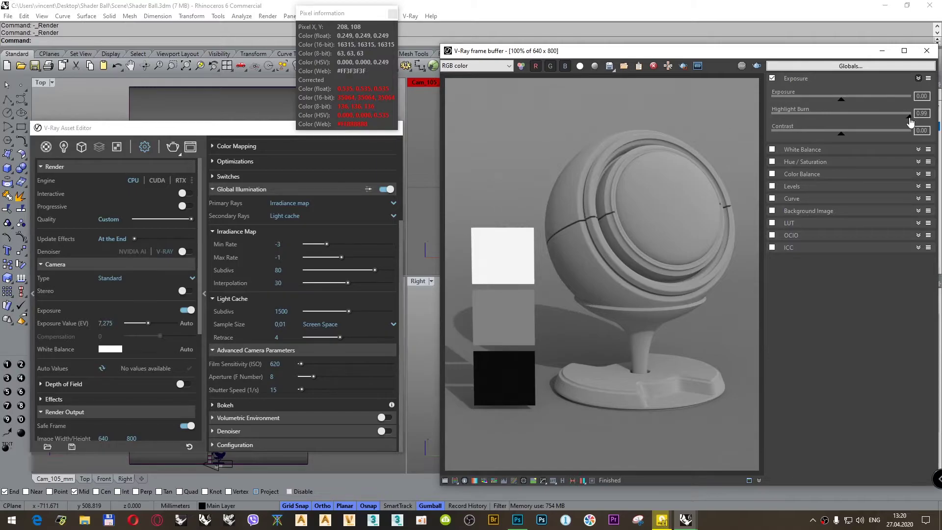
left_click_drag(910, 122, 913, 121)
left_click(772, 78)
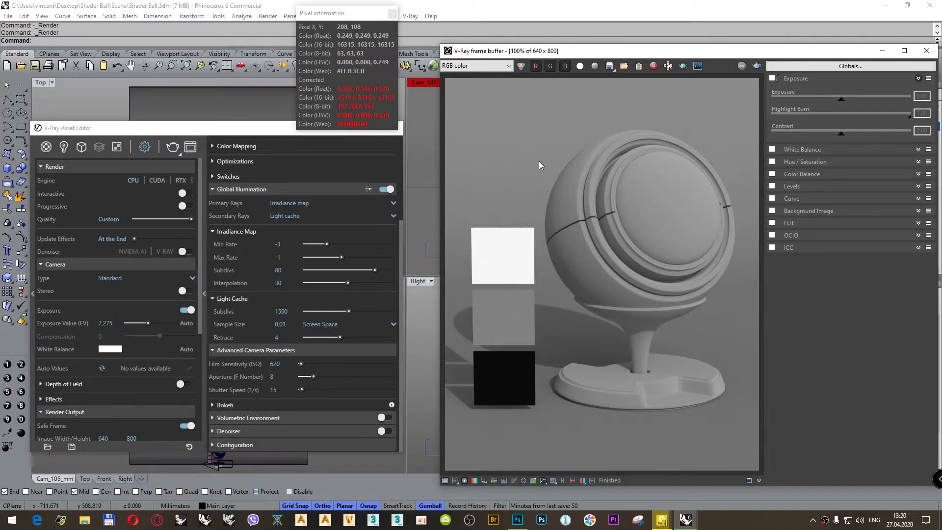
Step: Create a new Generic material in the scene's material list and compare it with the Override material
left_click(46, 147)
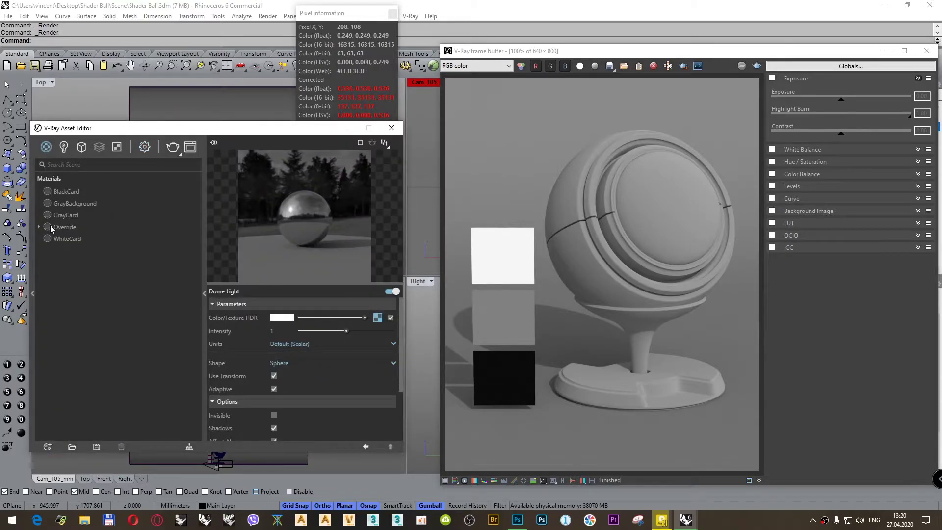
left_click(54, 226)
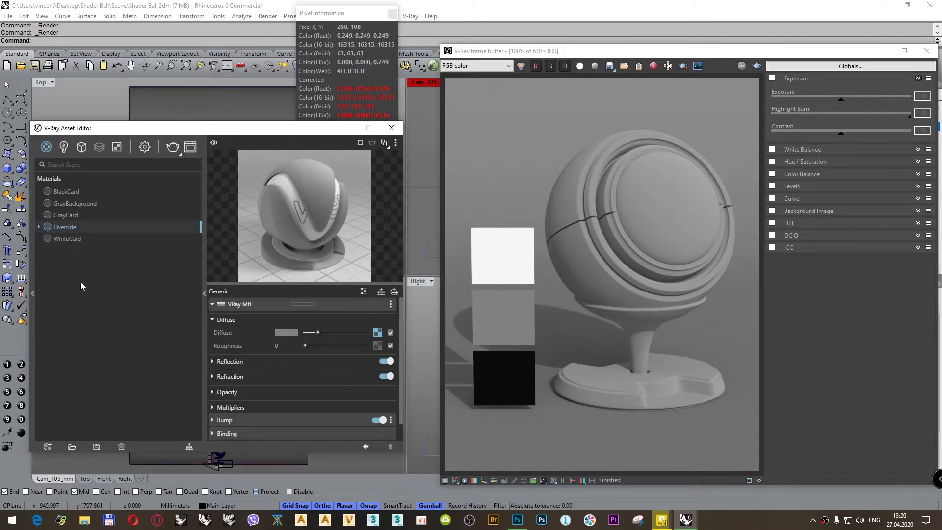
left_click(47, 147)
left_click(63, 167)
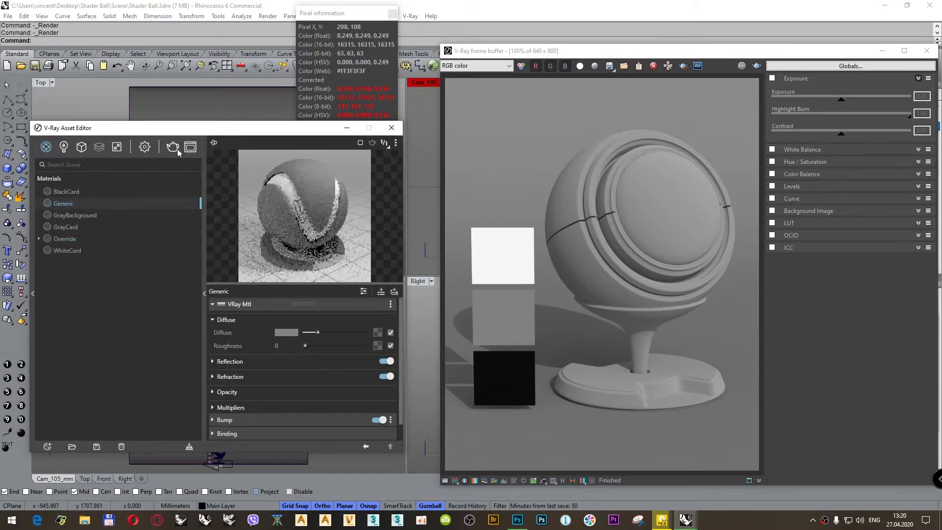
right_click(72, 240)
left_click(81, 245)
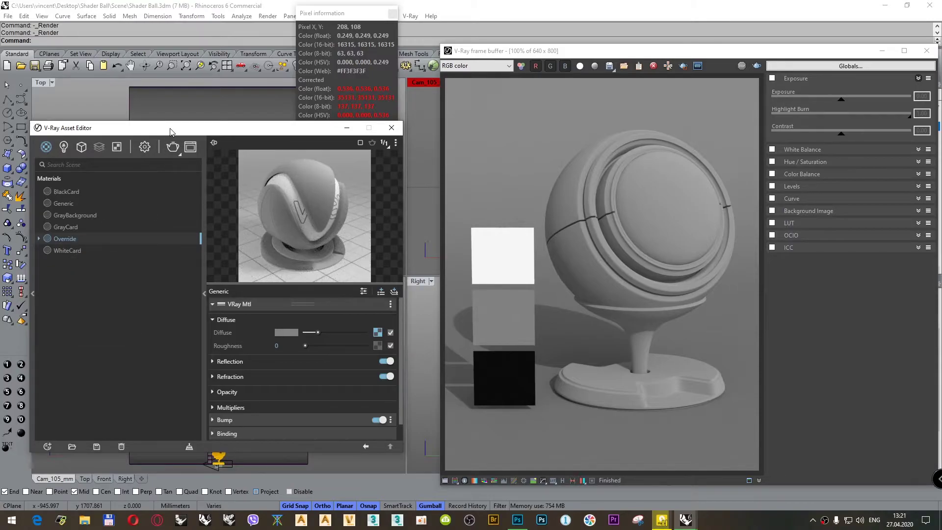
mouse_move(167, 128)
left_mouse_down()
mouse_move(168, 283)
mouse_move(162, 140)
left_mouse_up()
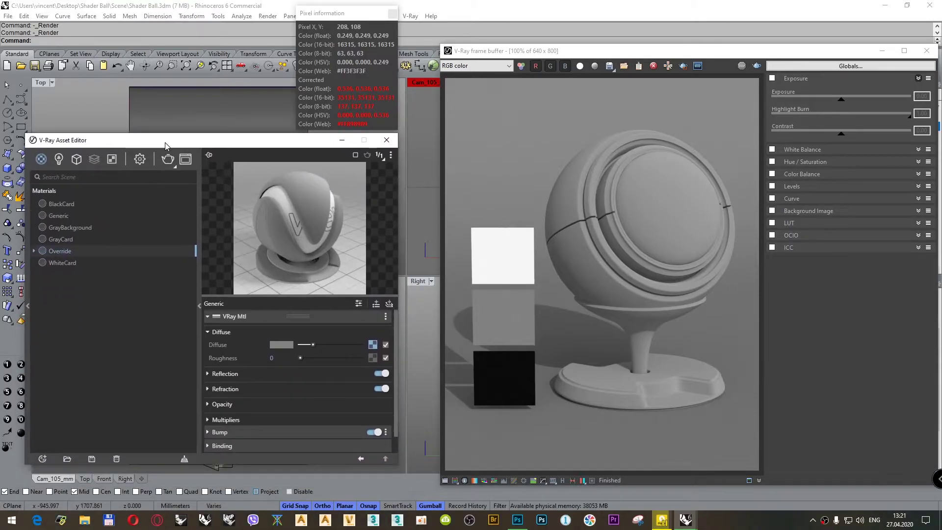
Step: Rename the new Generic material to Red
left_click(59, 216)
right_click(62, 218)
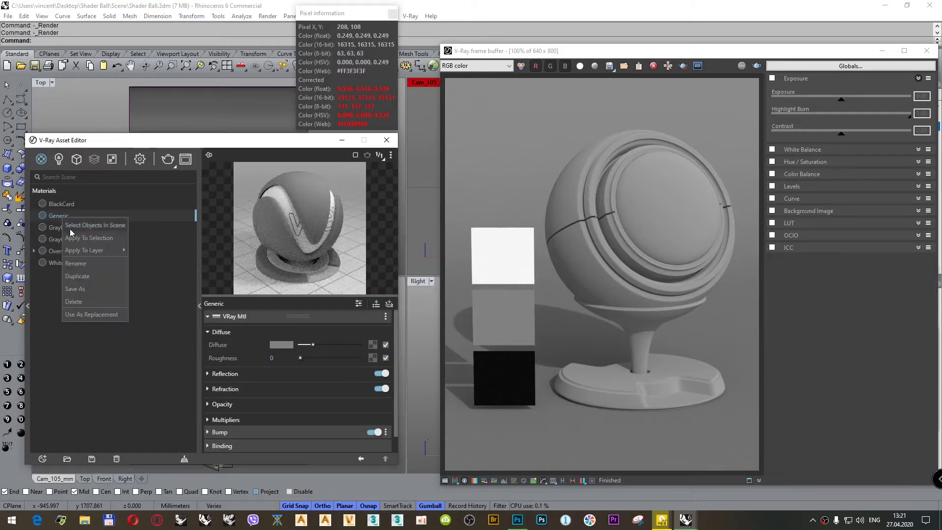
left_click(71, 232)
double_click(58, 217)
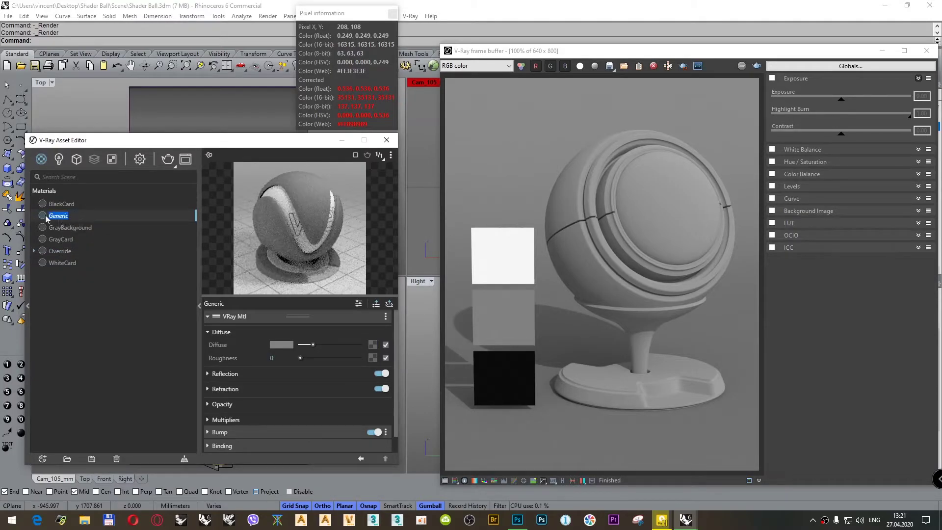
type("Red")
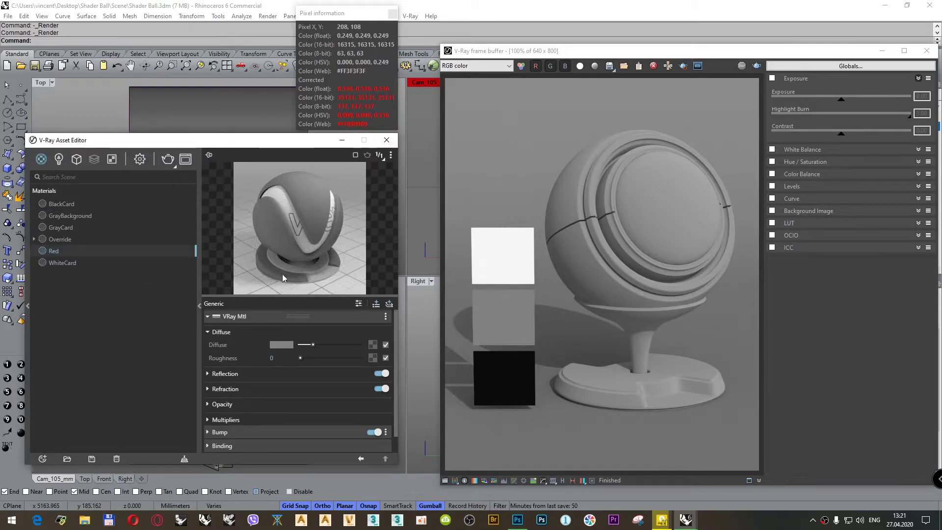
Step: Assign a Falloff texture to the Red material's diffuse colour
left_click(371, 346)
scroll(354, 286, "down", 3)
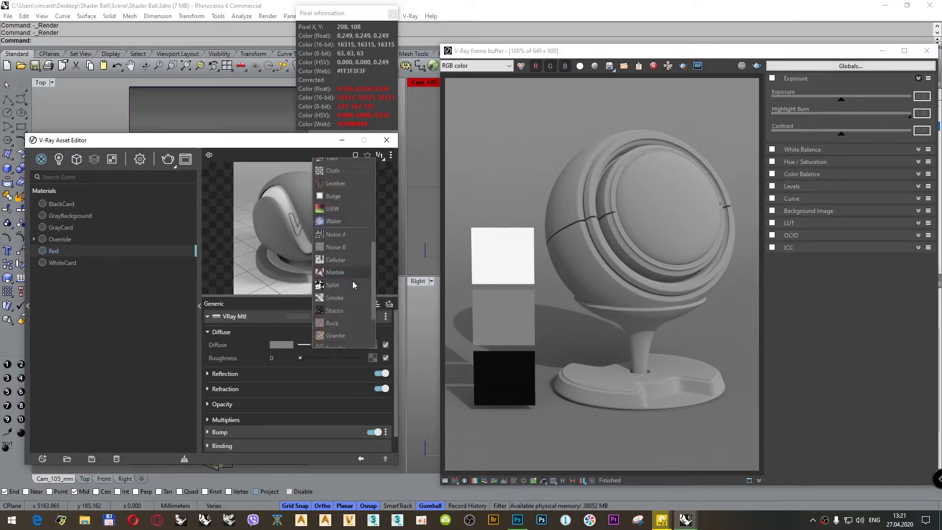
scroll(355, 286, "down", 2)
left_click(353, 322)
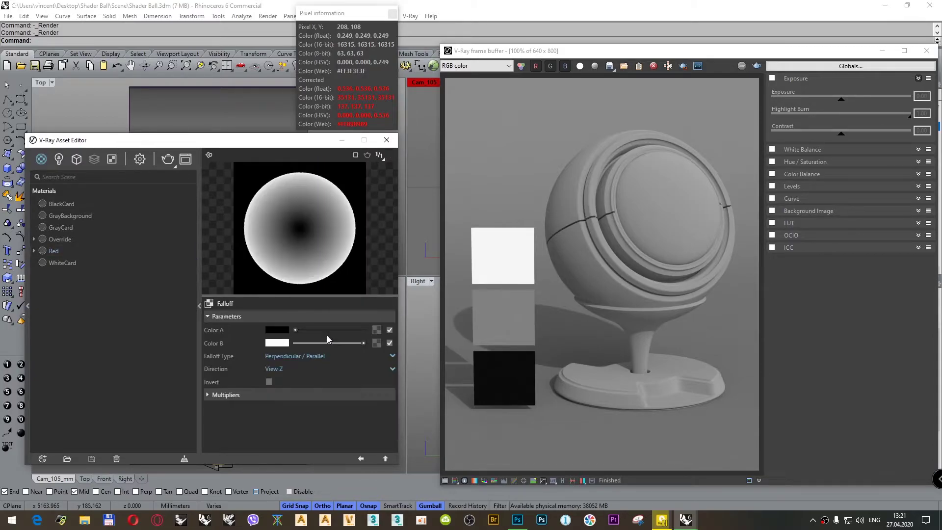
Step: Set the falloff's Color B to a pure red with a V value of 0,7
left_click(278, 344)
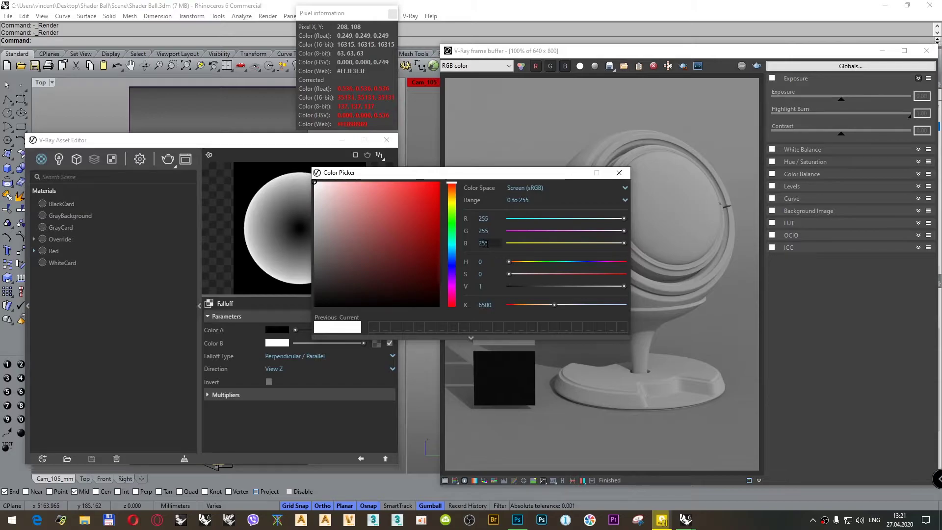
left_click(439, 229)
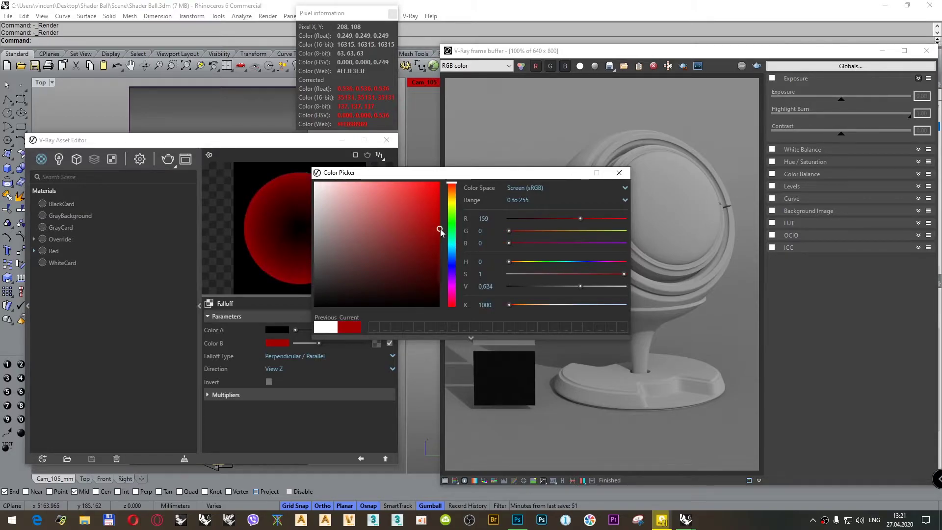
left_click_drag(440, 229, 443, 223)
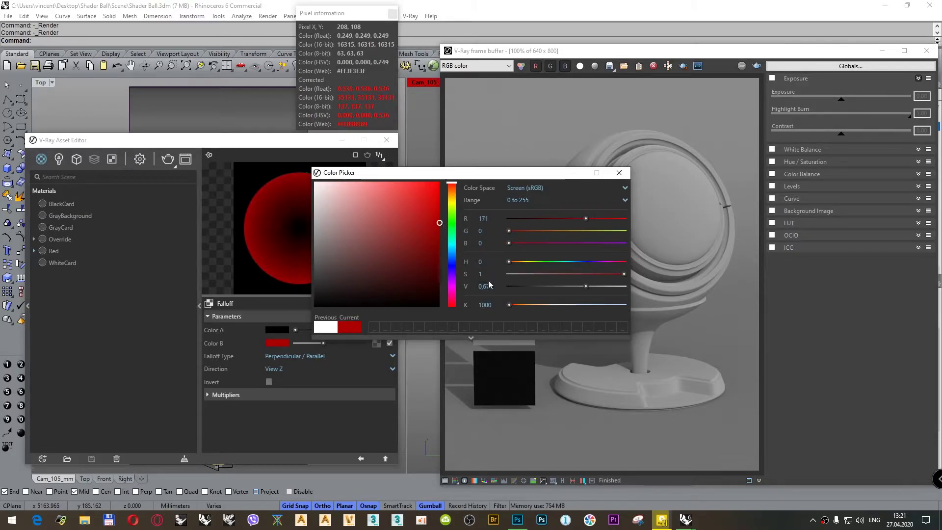
type("0,7")
key("Return")
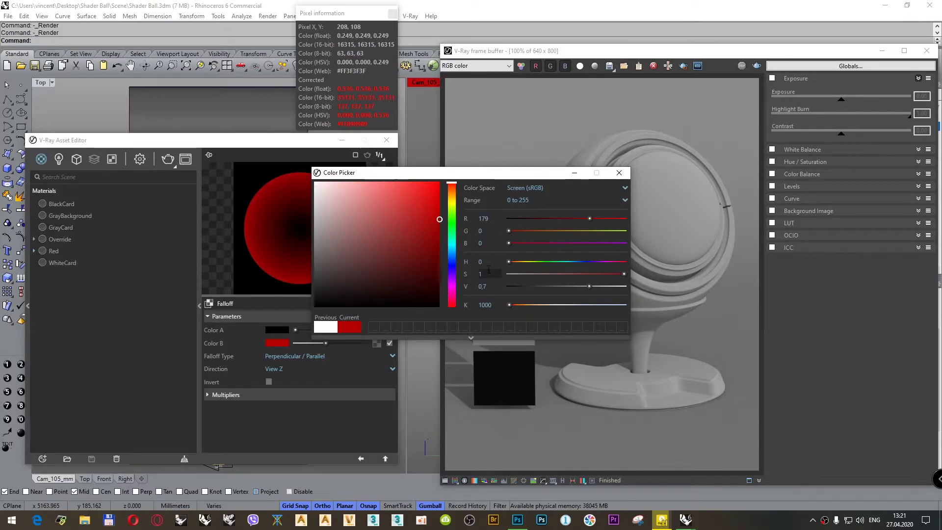
left_click(614, 178)
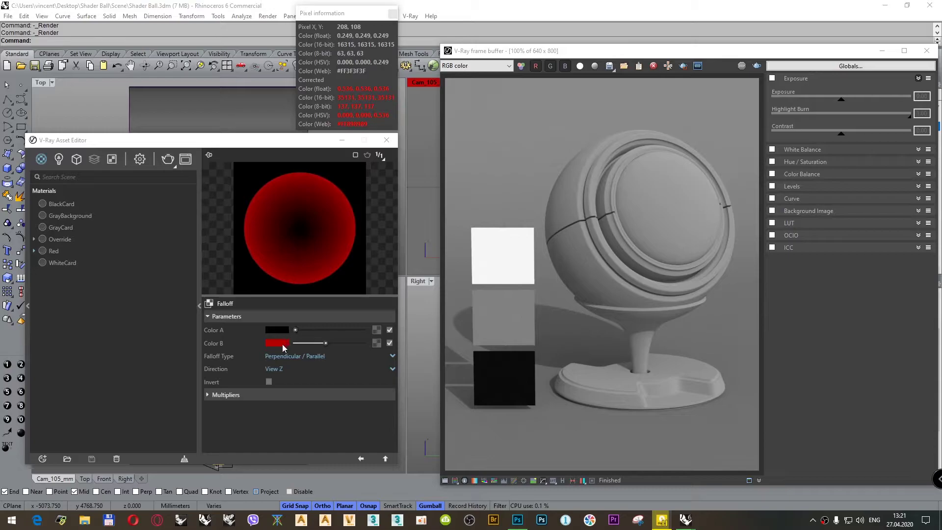
Step: Copy the falloff's Color B onto Color A and darken Color A to a V value of 0,35
left_click_drag(283, 346, 284, 336)
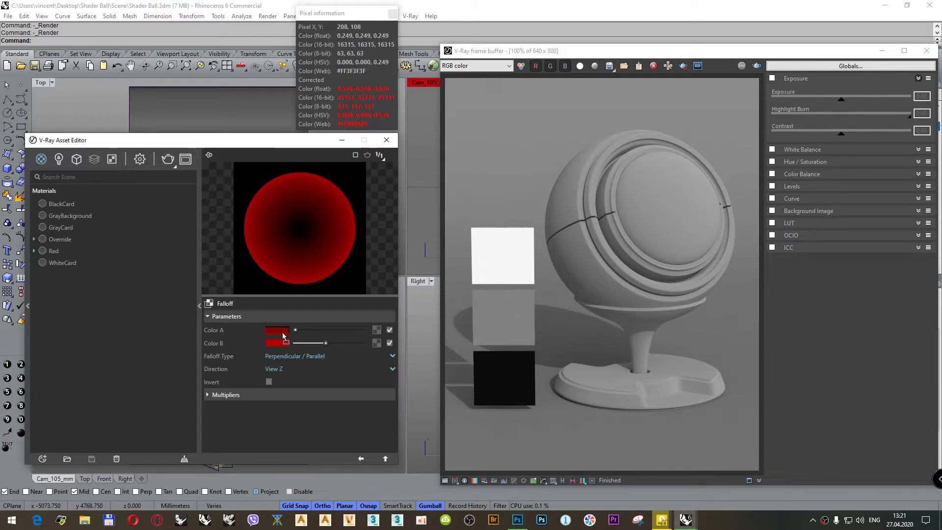
left_click(282, 334)
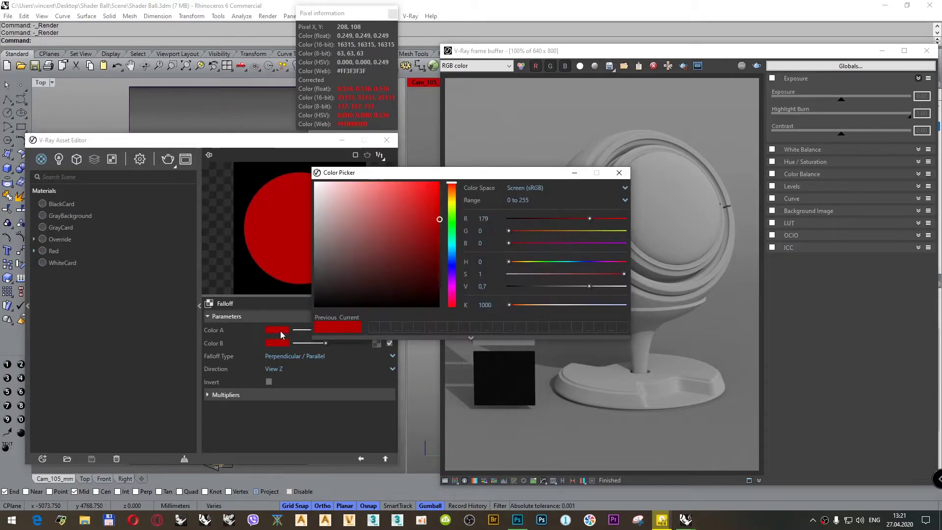
double_click(481, 286)
type("0,35")
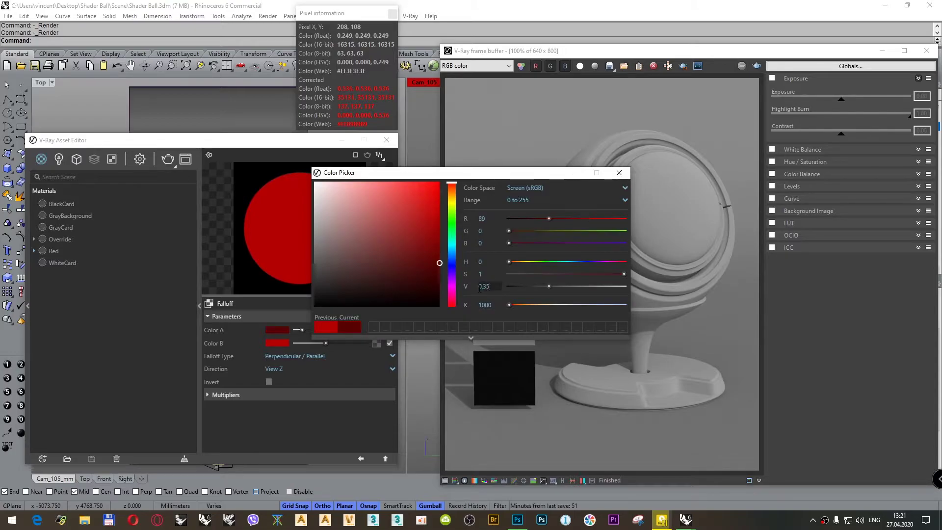
key("Return")
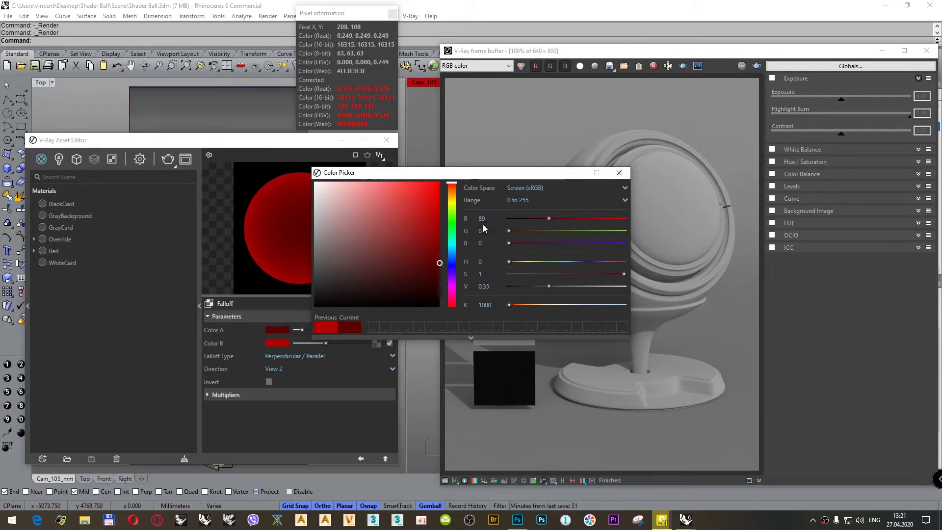
left_click(620, 172)
Step: Examine the values of both falloff colours and the Red material's preview, and return to the falloff's parameters
left_click(277, 343)
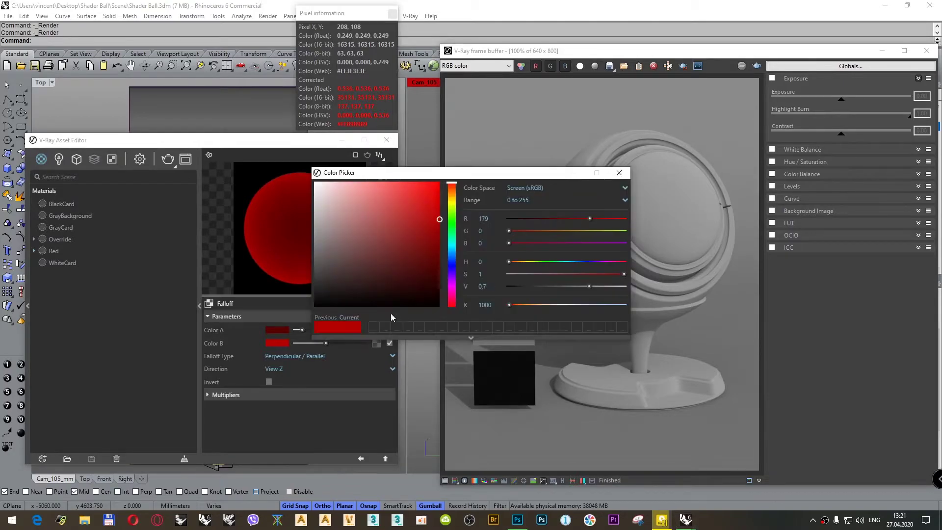
left_click(619, 172)
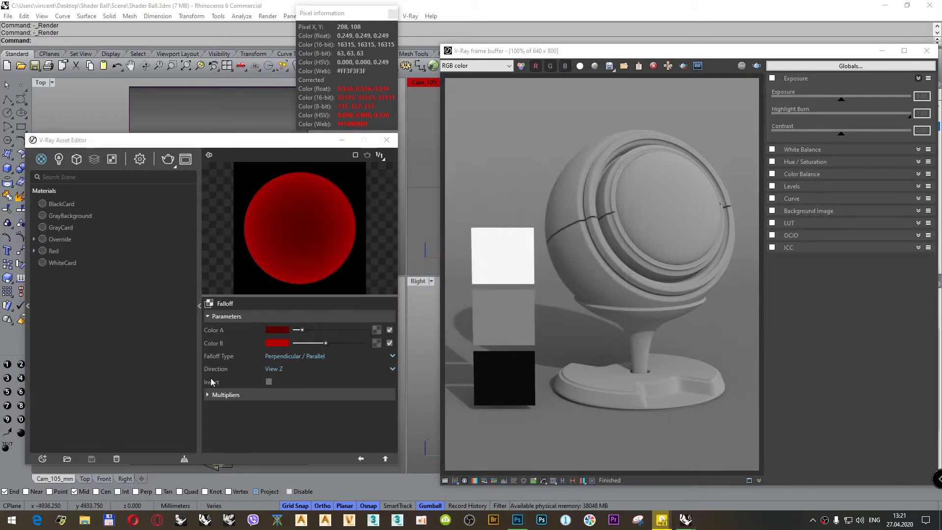
left_click(275, 330)
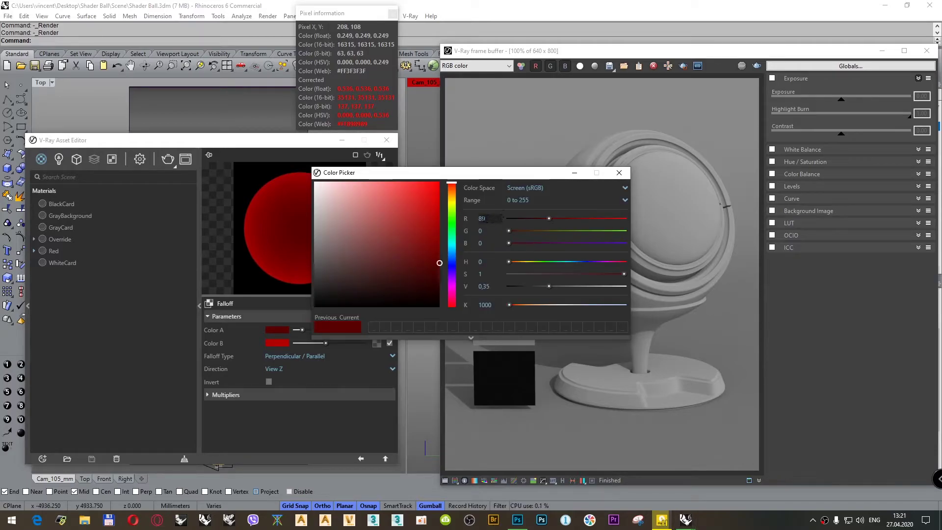
left_click(619, 173)
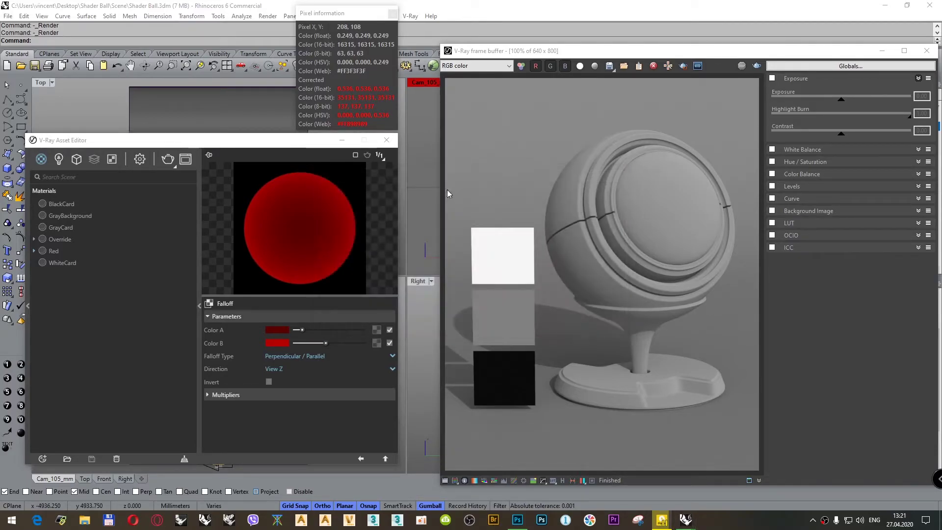
left_click(362, 459)
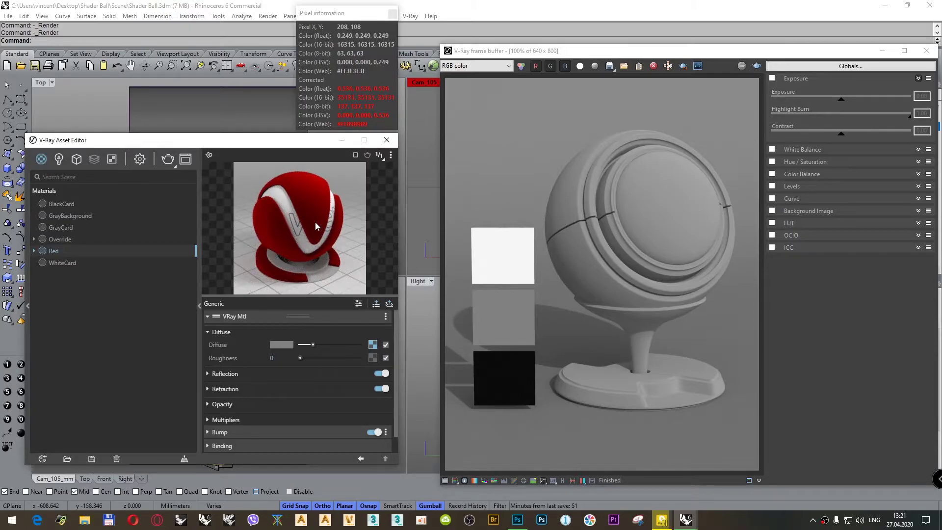
left_click(373, 345)
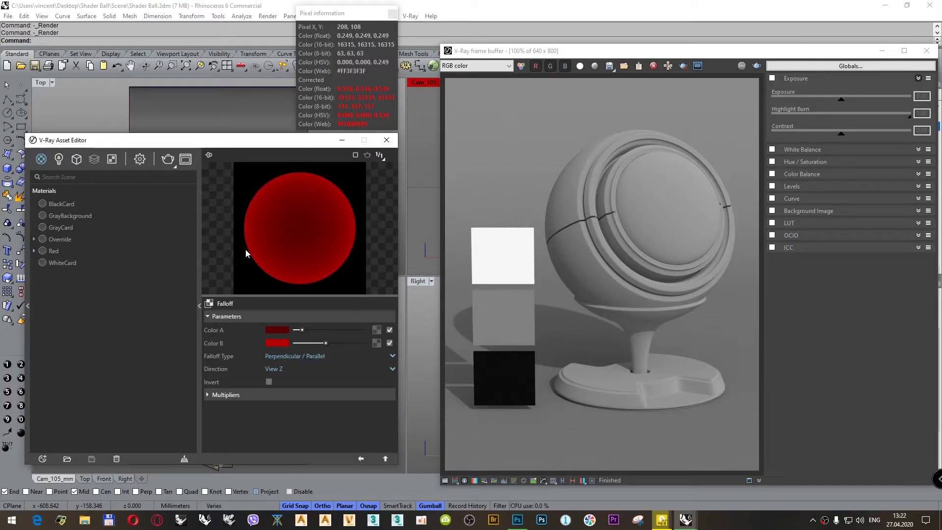
Step: Swap the falloff's shading by copying Color A onto Color B and setting Color A's red value to 179
left_click_drag(275, 331, 278, 346)
left_click(277, 331)
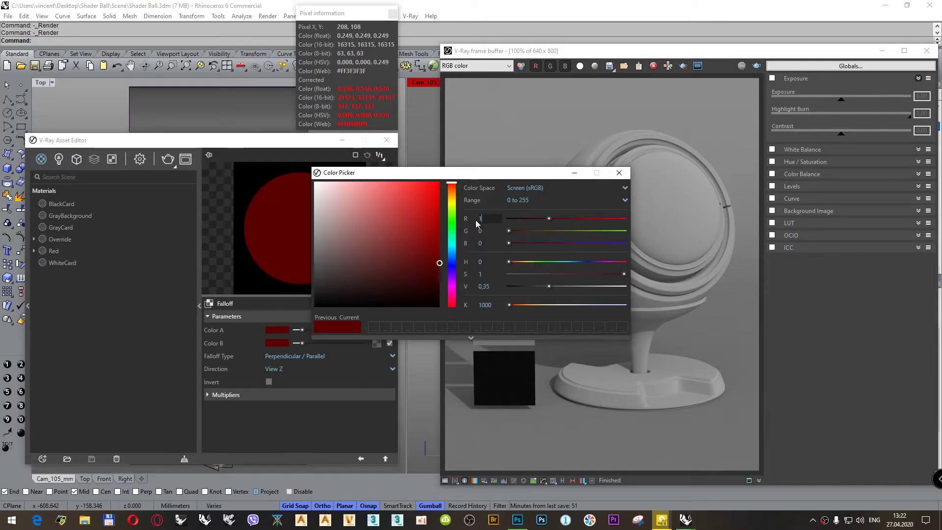
key("Return")
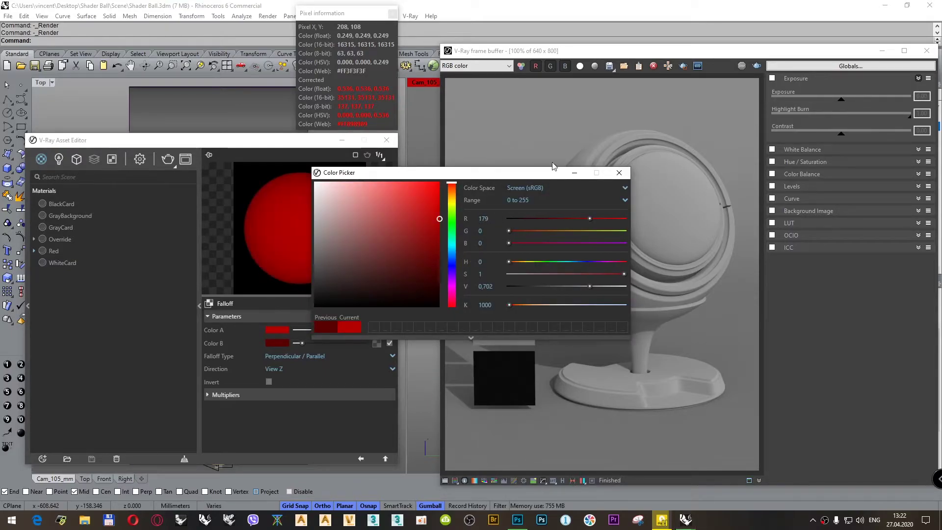
Step: Close Color A's colour editing and return from the falloff to the Red material's parameters
left_click(620, 172)
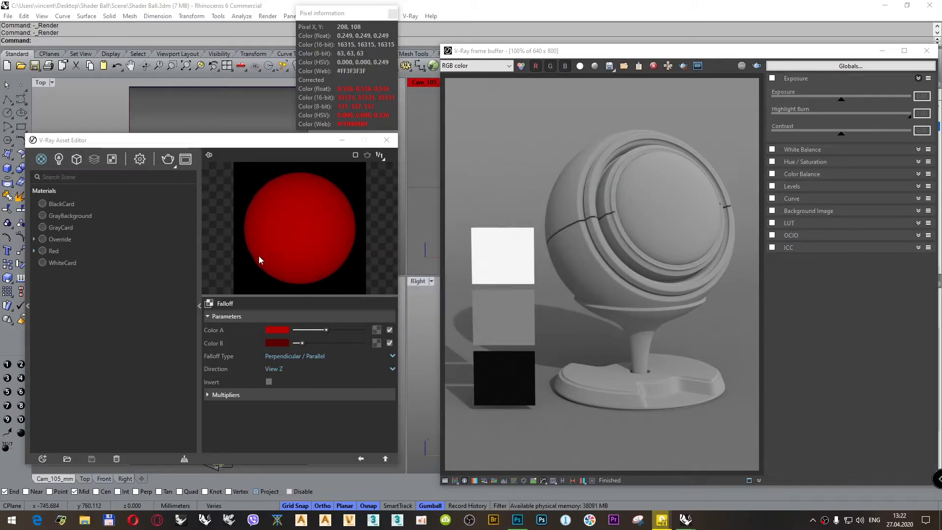
left_click(361, 459)
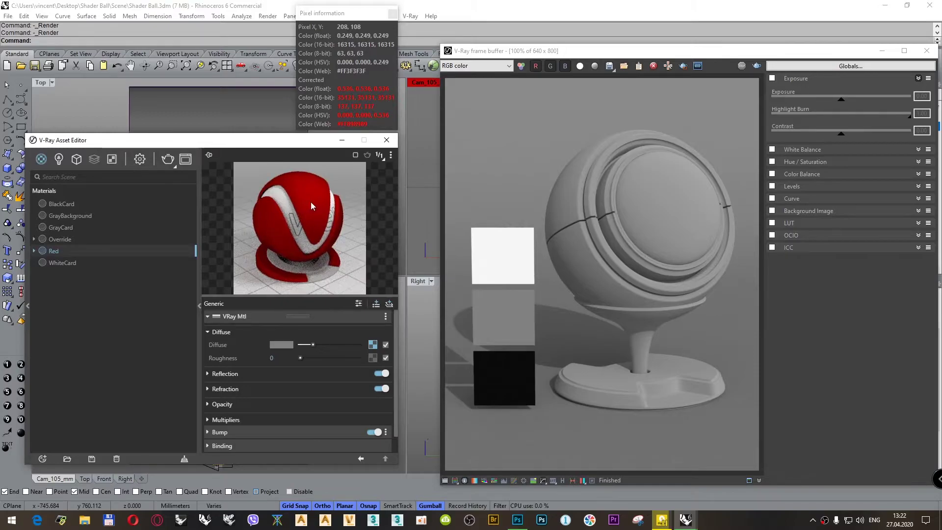
left_click(422, 130)
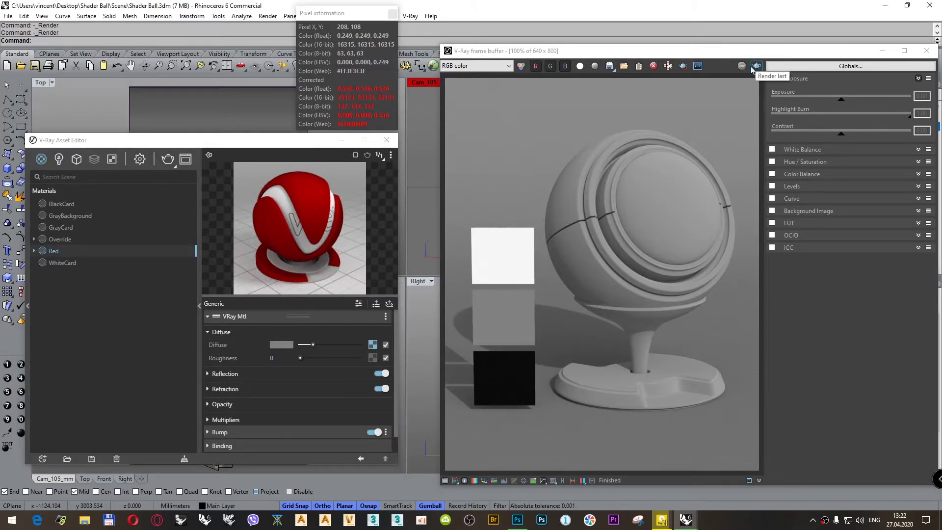
Step: Select the shader ball in the Top view, run the V-Ray edit command on it, deselect it, and re-render the scene
left_click_drag(205, 142, 201, 221)
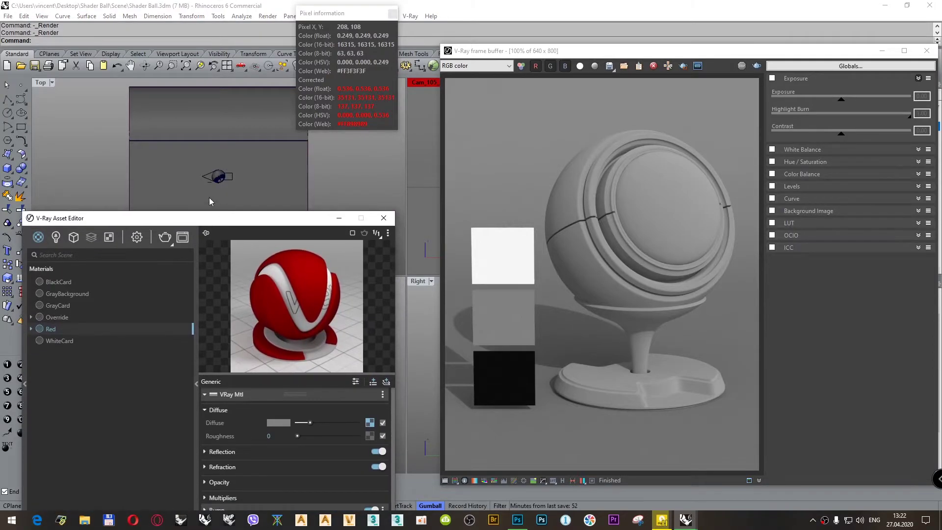
left_click(216, 178)
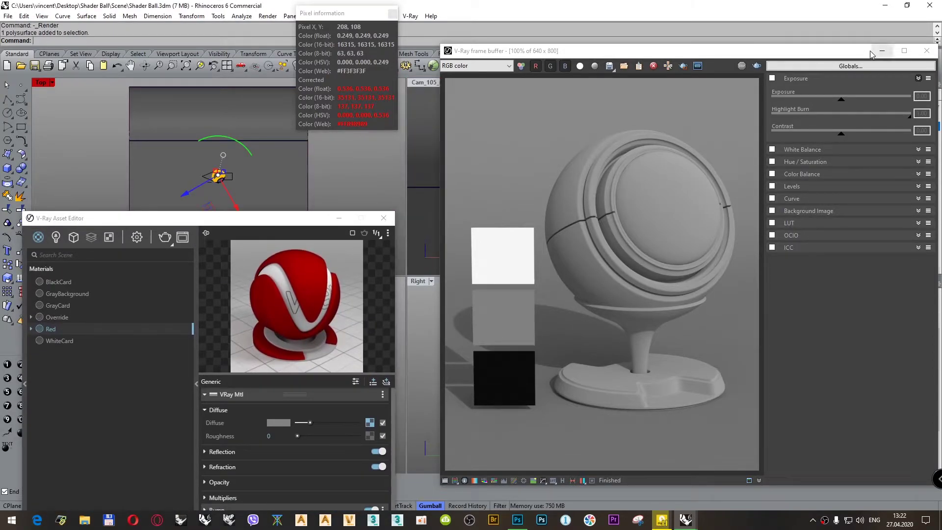
left_click_drag(843, 55, 839, 87)
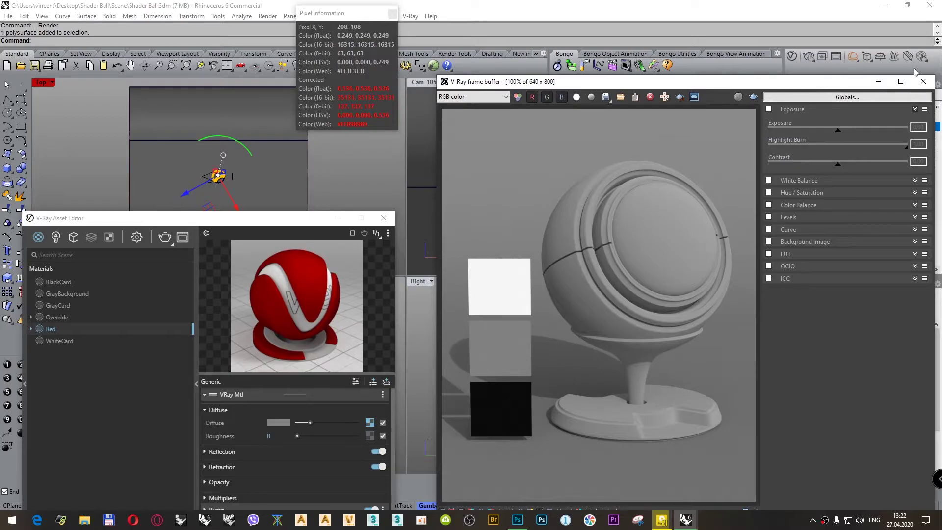
left_click(921, 57)
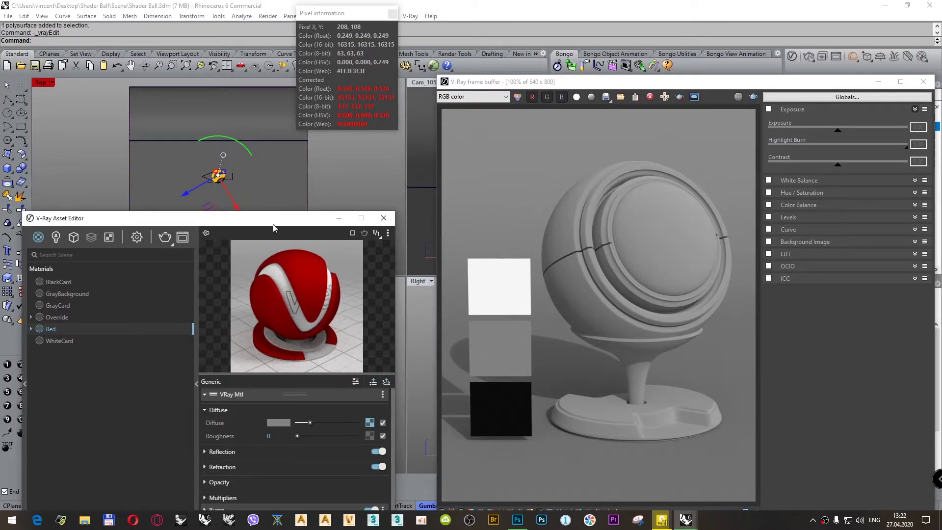
left_click(420, 144)
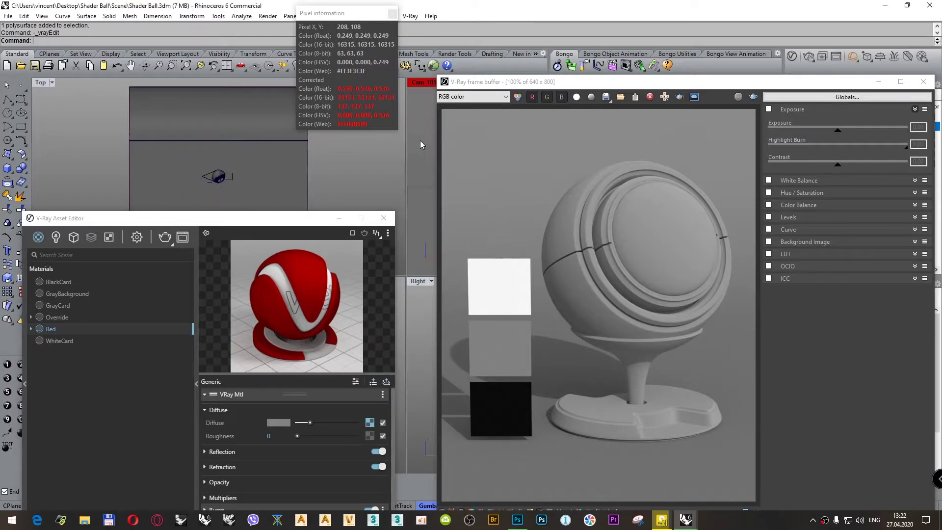
left_click(754, 97)
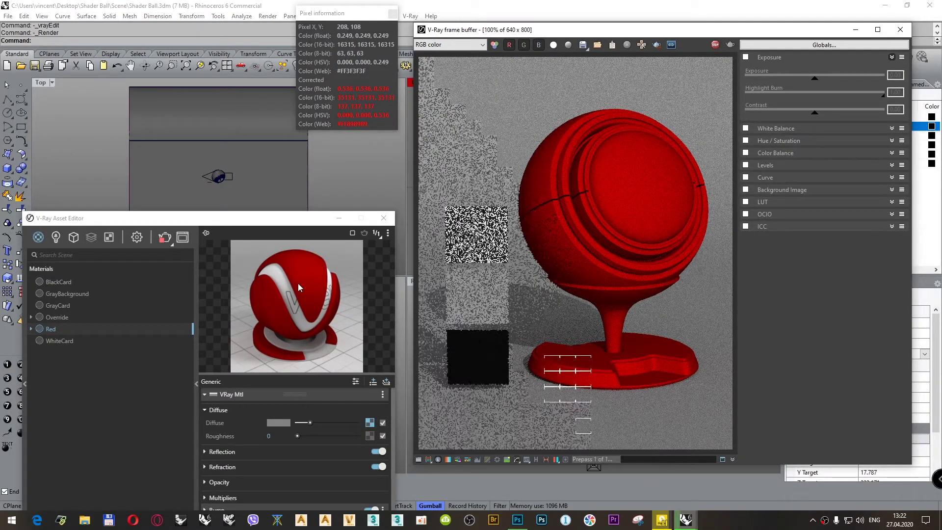
left_click_drag(301, 221, 307, 140)
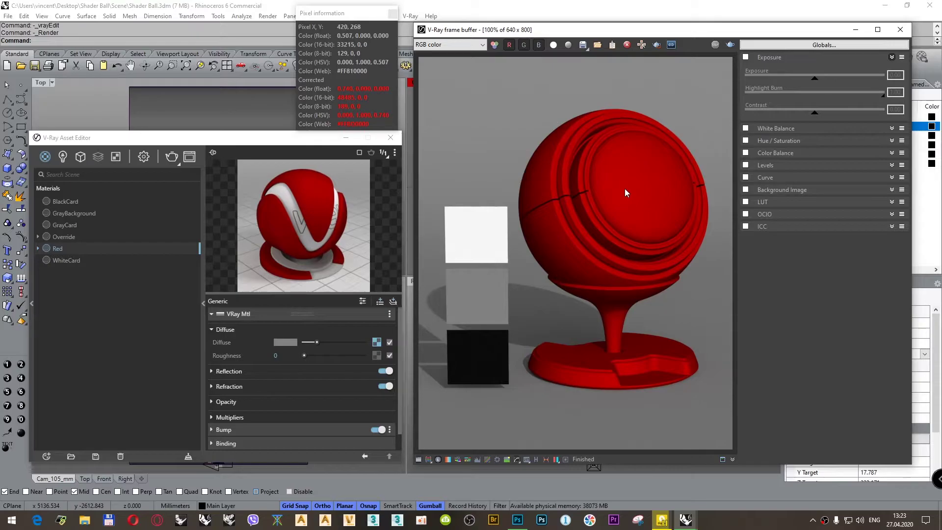
Step: Check the falloff's Color A values and compare them with the pixel values of the rendered ball and the white, grey and black cards
left_click(377, 342)
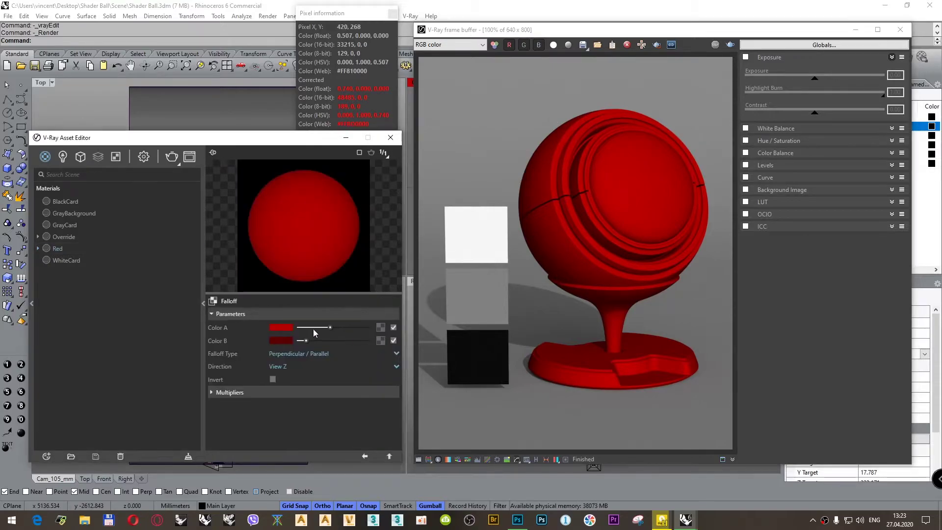
left_click(289, 328)
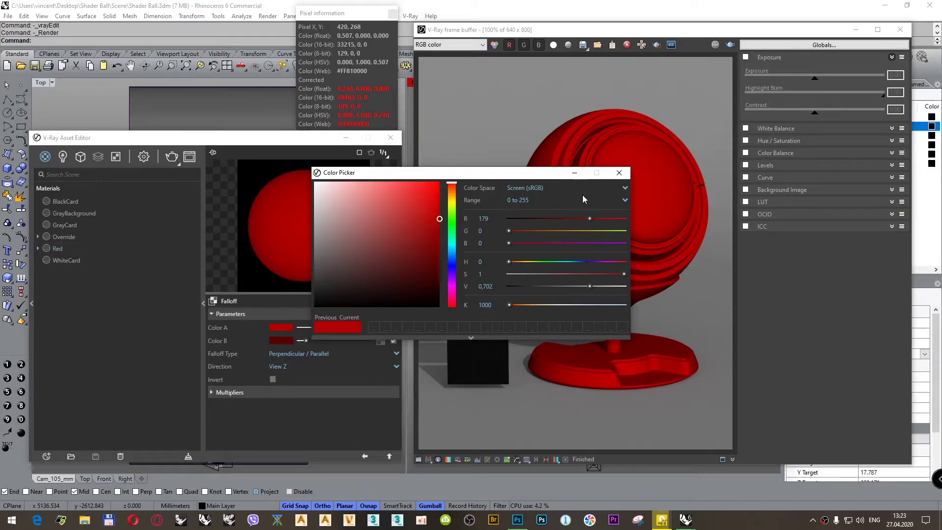
left_click(619, 174)
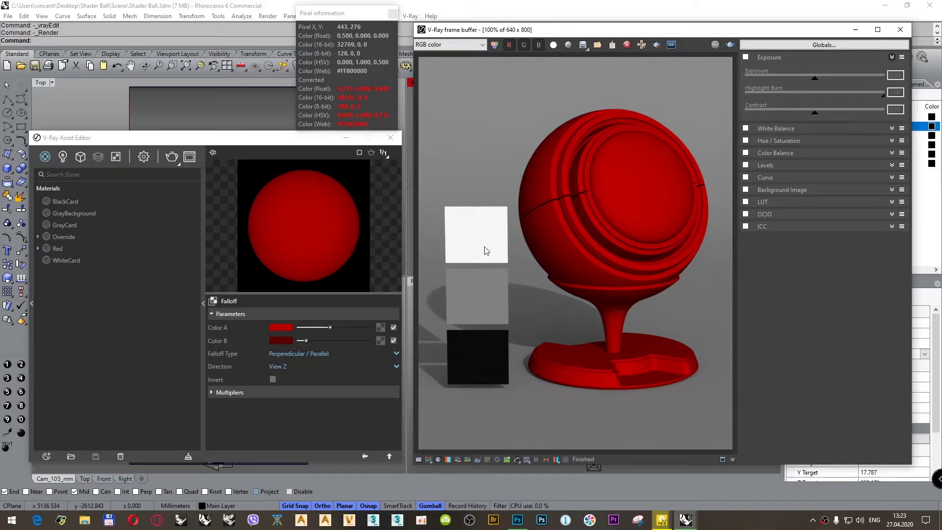
left_click(485, 230)
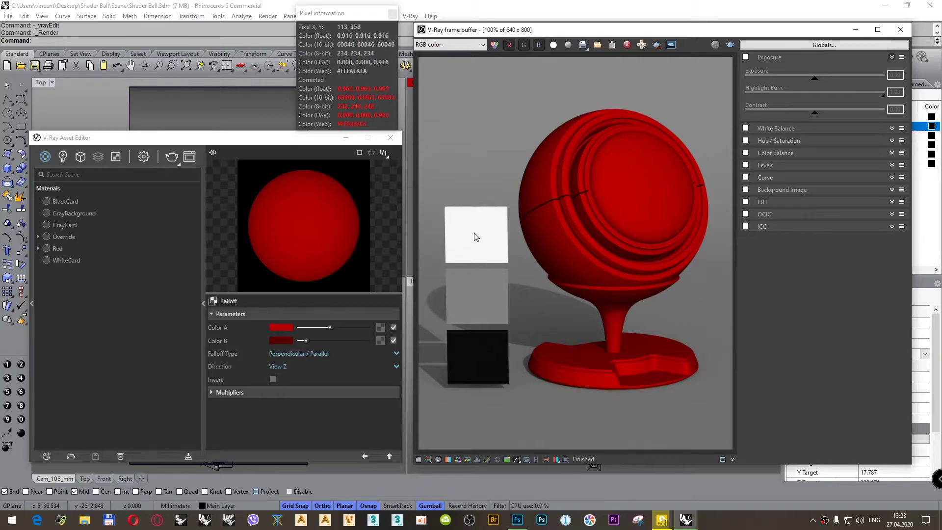
left_click(473, 243)
left_click(472, 292)
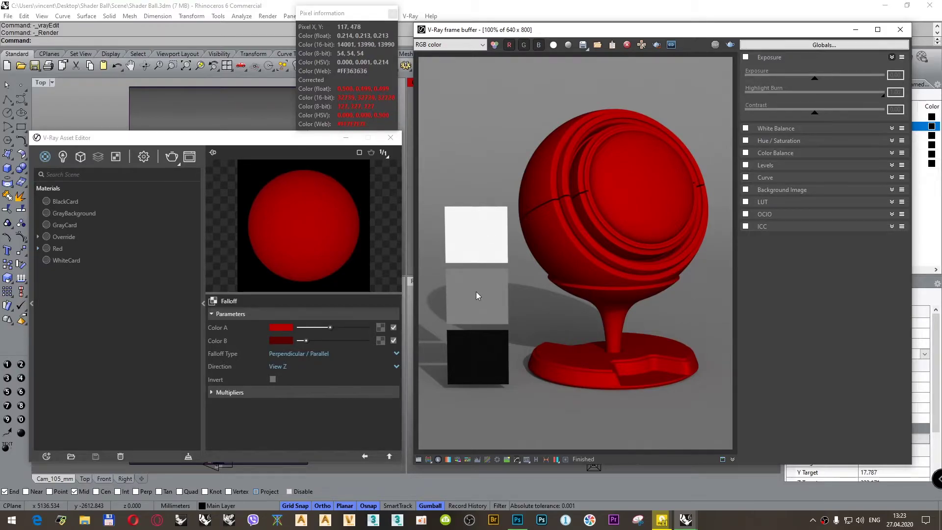
left_click(473, 353)
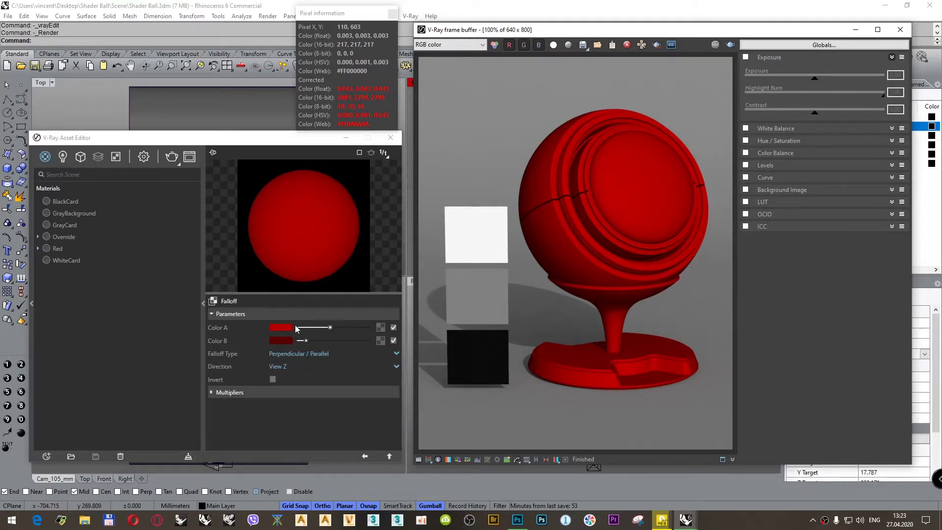
Step: Set the Red material's reflection color to pure white and show its colour values
left_click(365, 457)
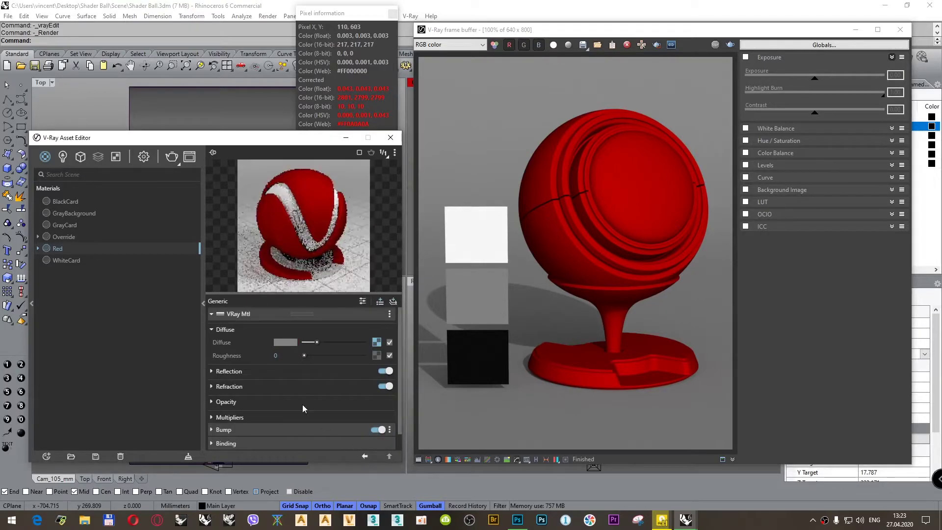
left_click(231, 372)
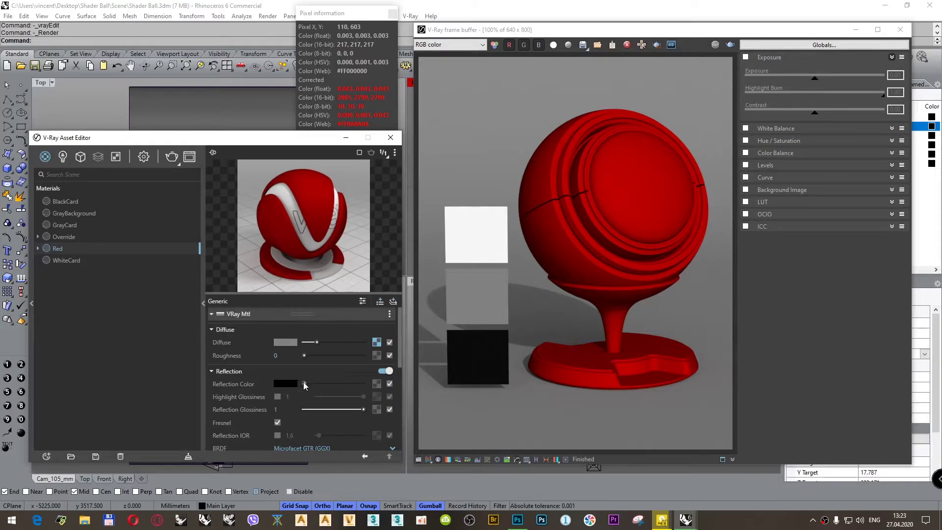
left_click_drag(304, 383, 364, 383)
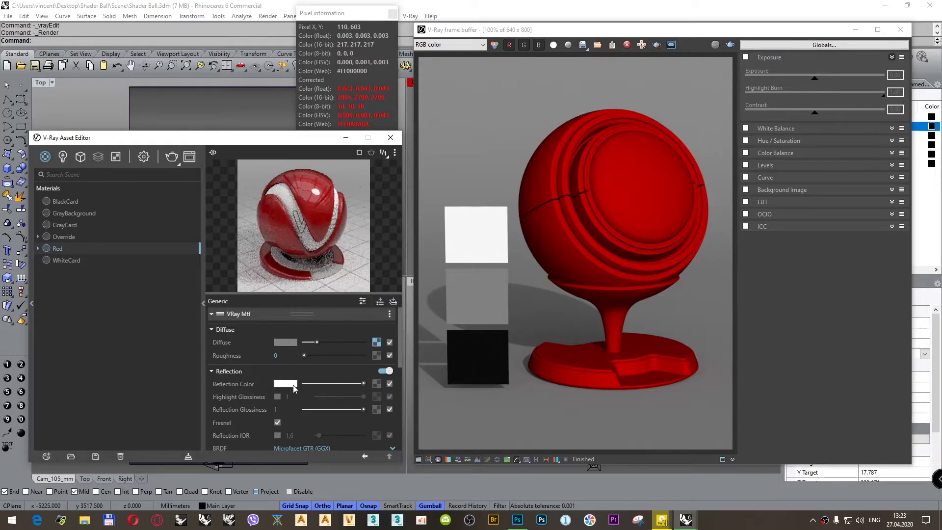
left_click(293, 386)
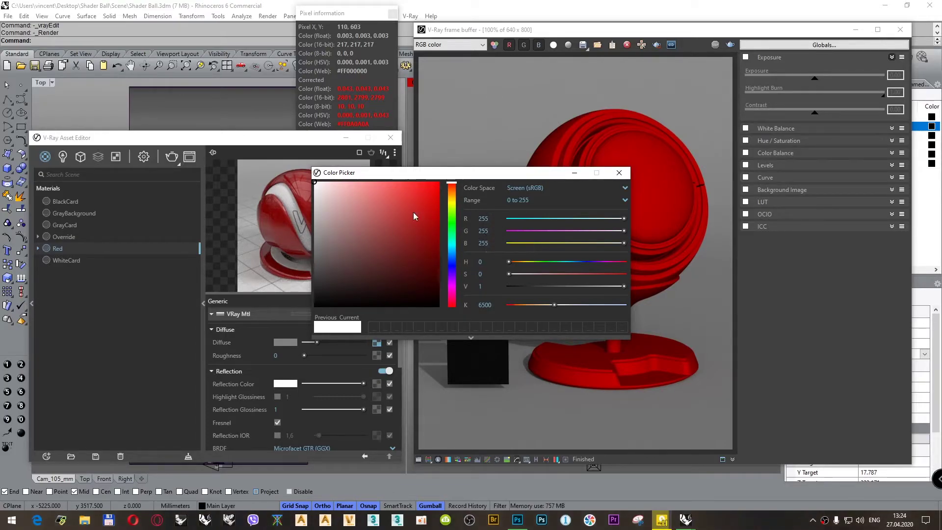
left_click_drag(495, 173, 520, 293)
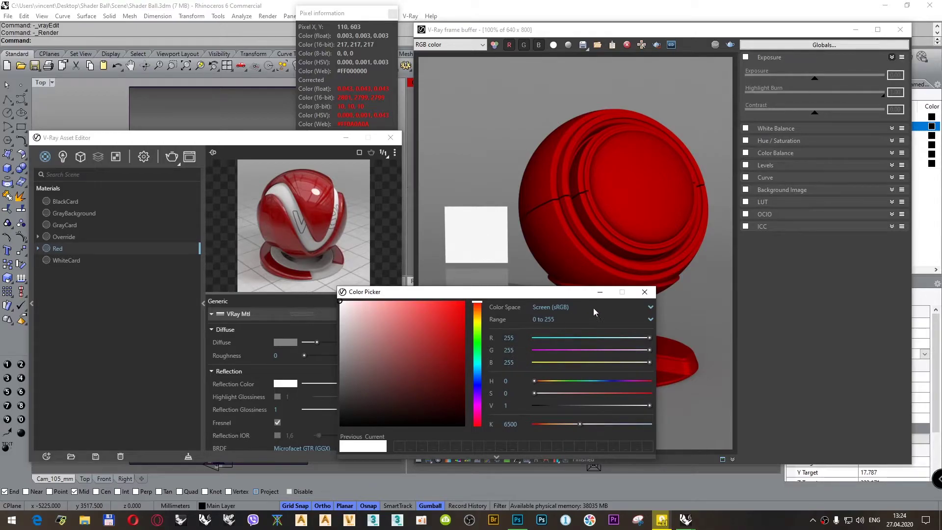
Step: Render the scene with the white reflection, inspect the ball's highlight up close, and close the reflection color editing
left_click(466, 119)
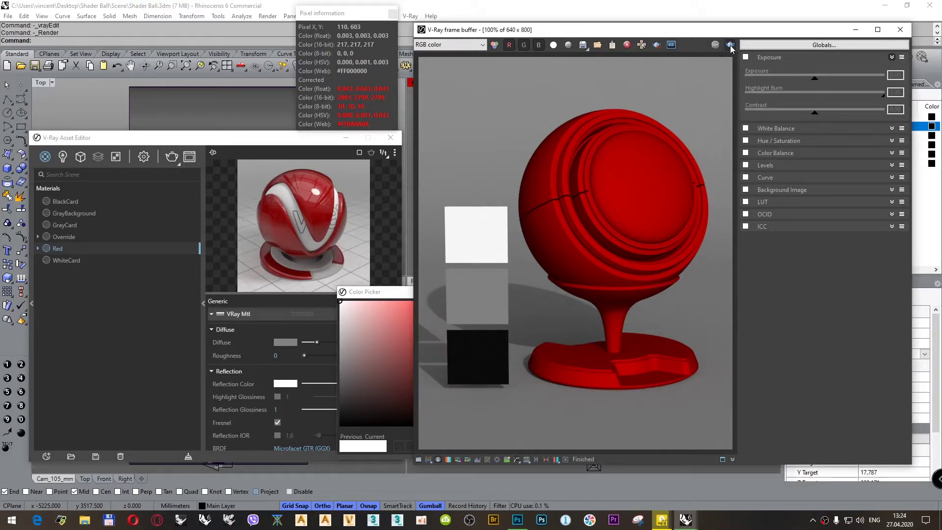
left_click(730, 45)
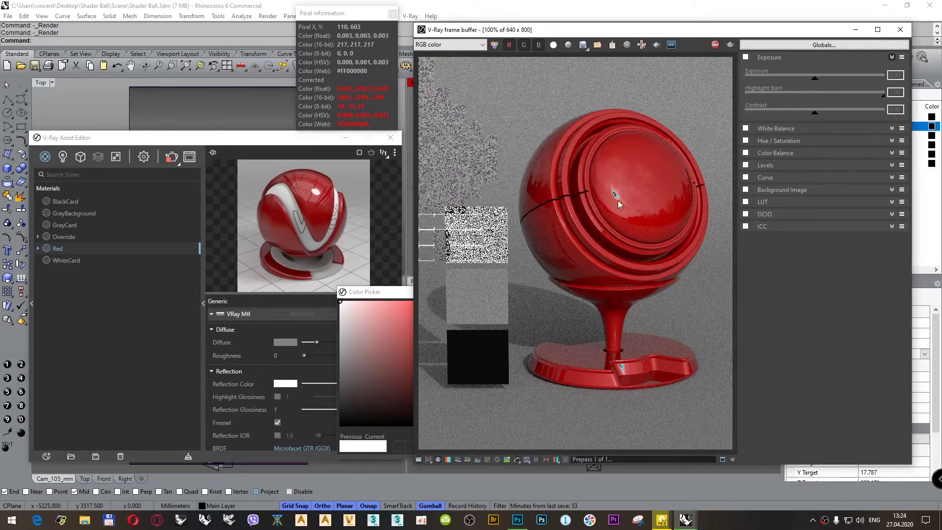
scroll(616, 196, "up", 2)
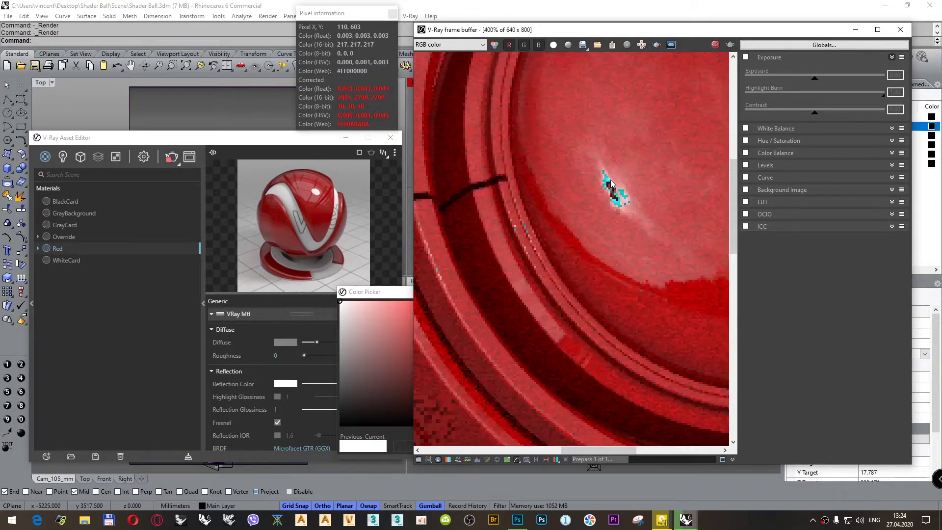
scroll(618, 201, "down", 1)
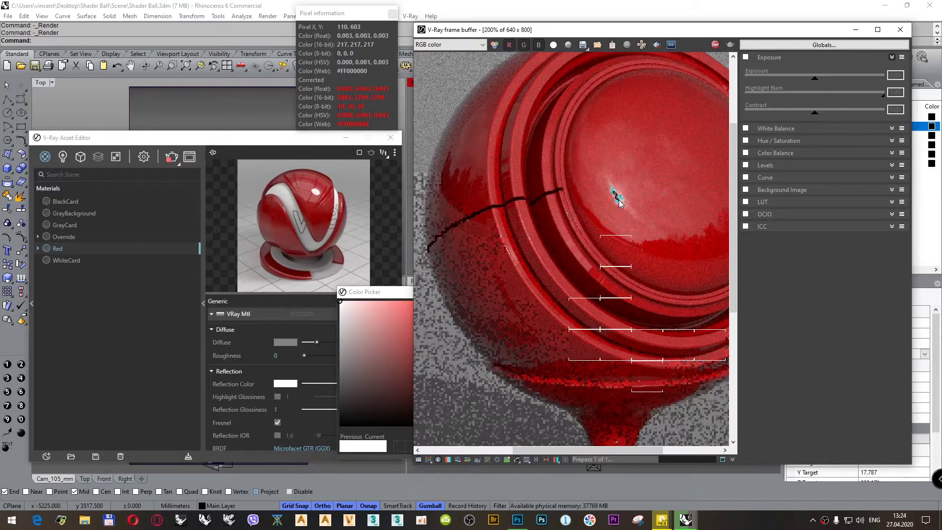
scroll(619, 203, "down", 1)
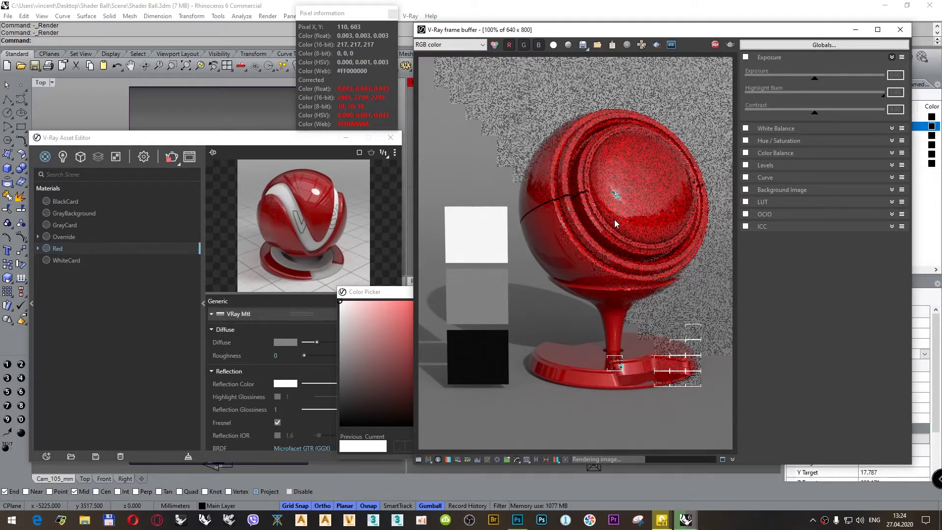
left_click_drag(382, 306, 256, 337)
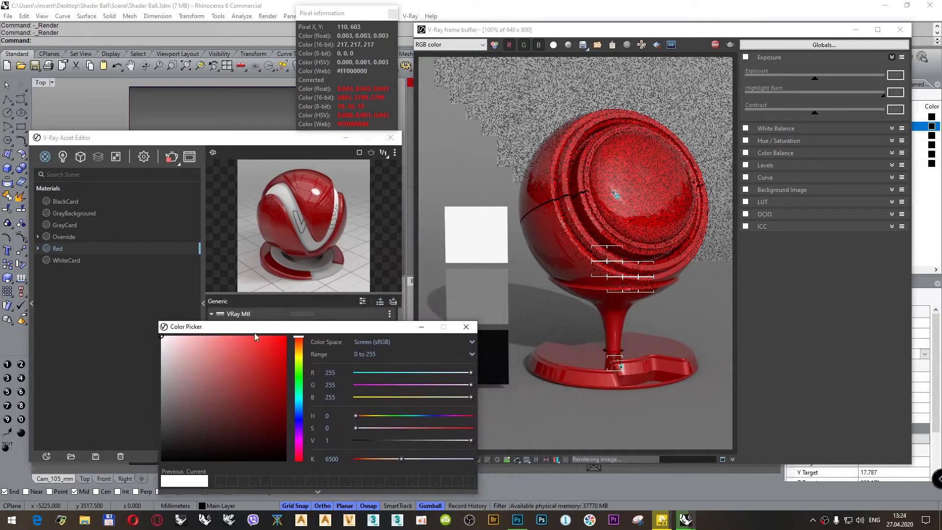
left_click(466, 327)
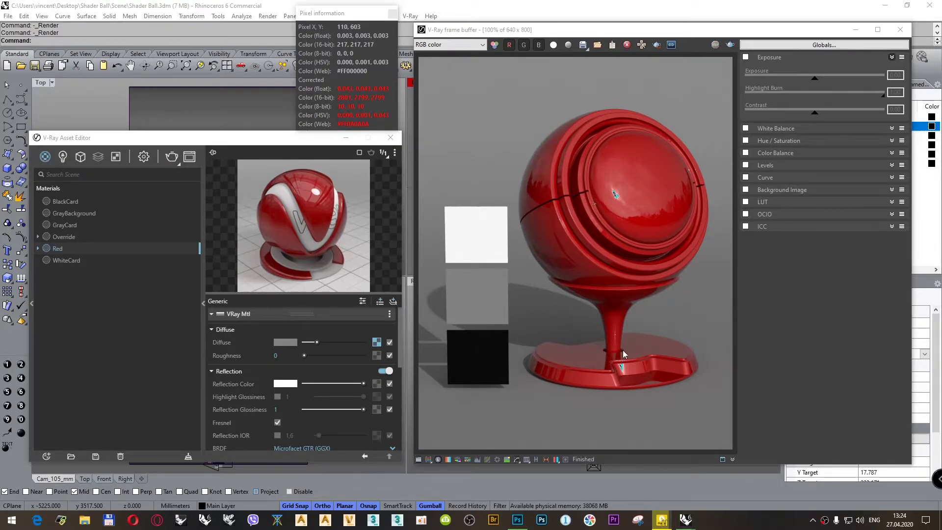
Step: Switch off forced color clamping in the frame buffer and examine the highlight on the ball
scroll(614, 187, "up", 3)
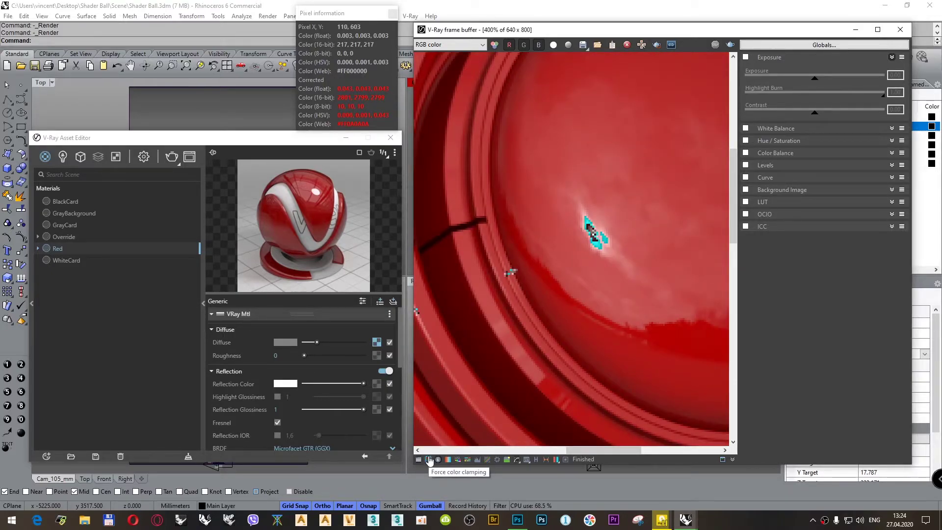
left_click(430, 460)
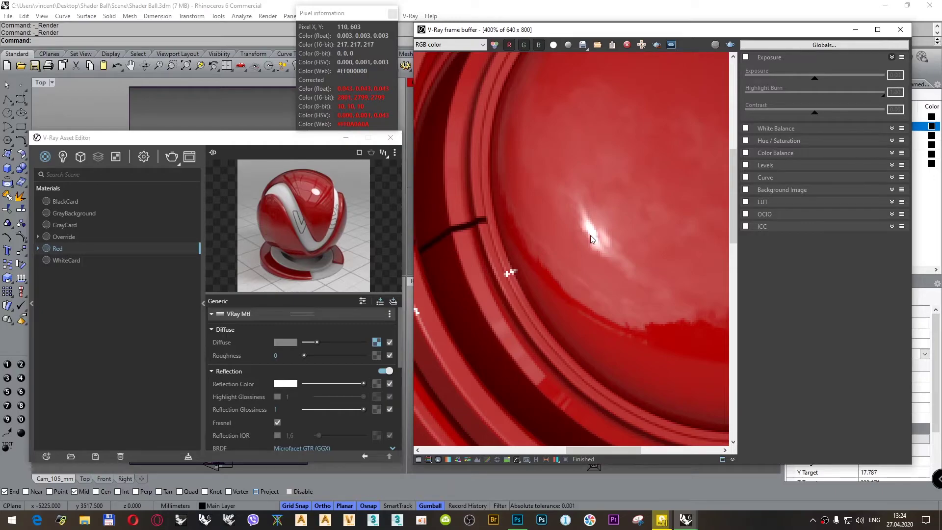
scroll(590, 231, "down", 2)
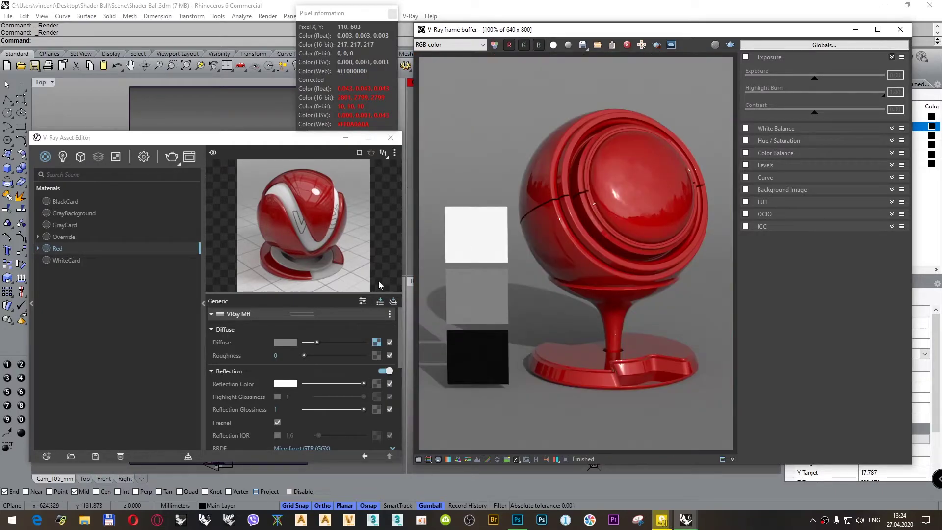
Step: Lower the Red material's reflection color to a V value of 0,96 and render the scene again
left_click(290, 381)
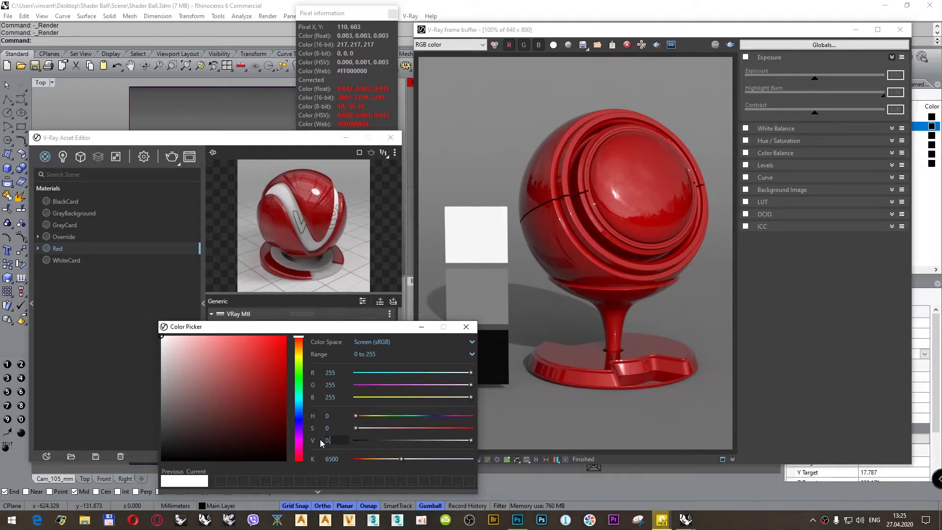
type("0.96")
key("Return")
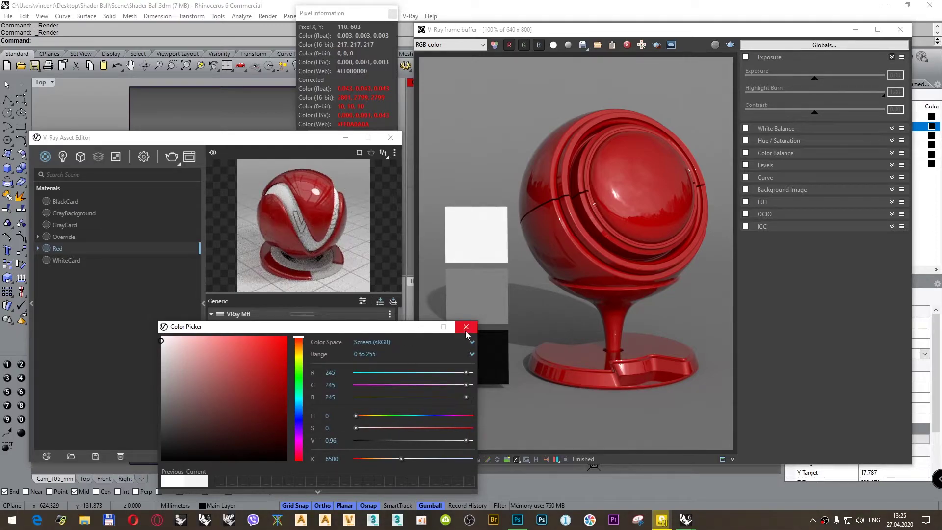
left_click(466, 327)
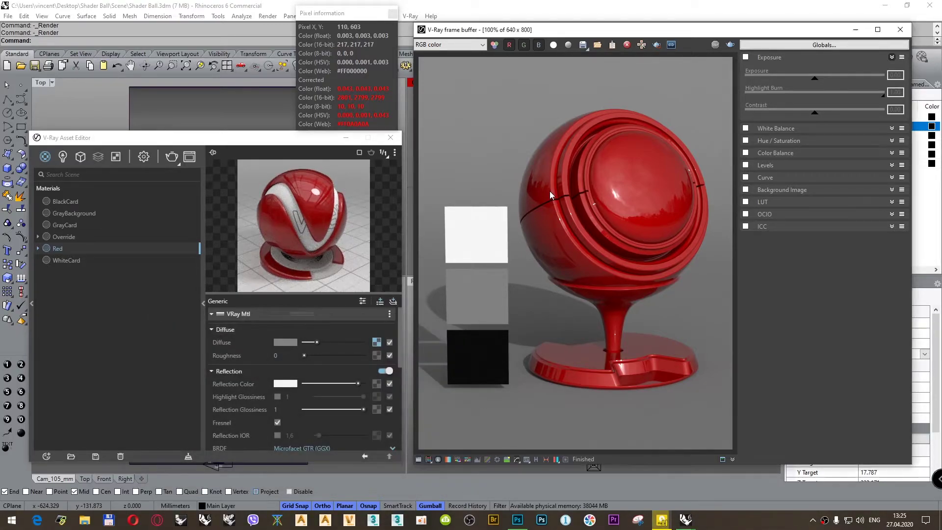
left_click(730, 45)
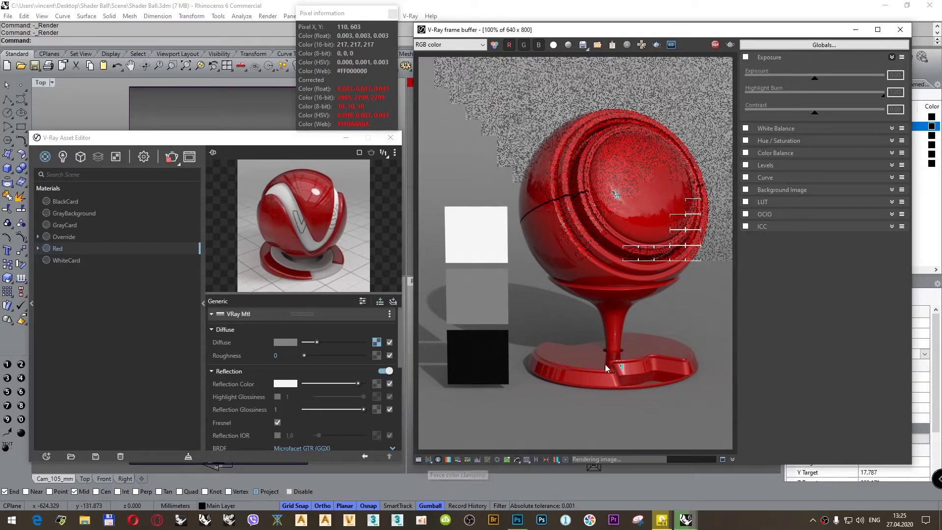
Step: Examine the highlights on the base and ball up close with and without color clamping, and sample the white and black cards' pixel values
scroll(622, 372, "up", 3)
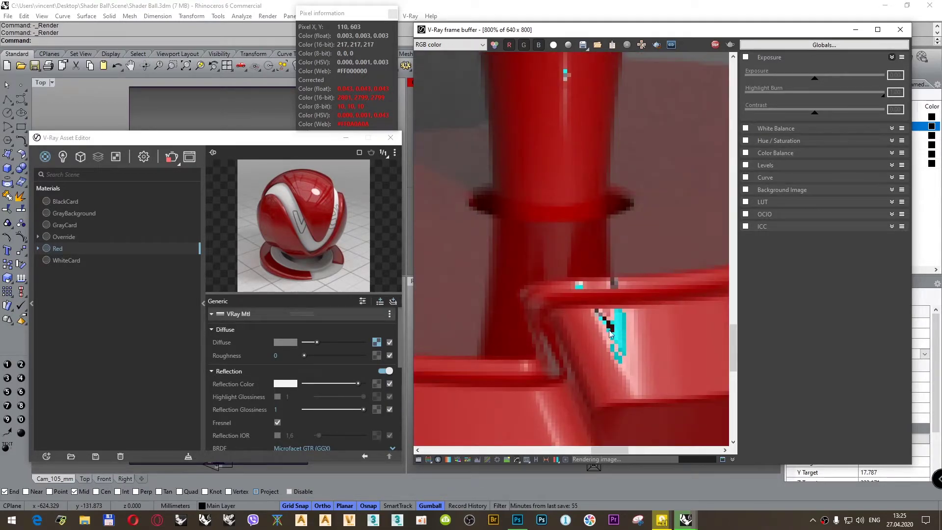
left_click(428, 460)
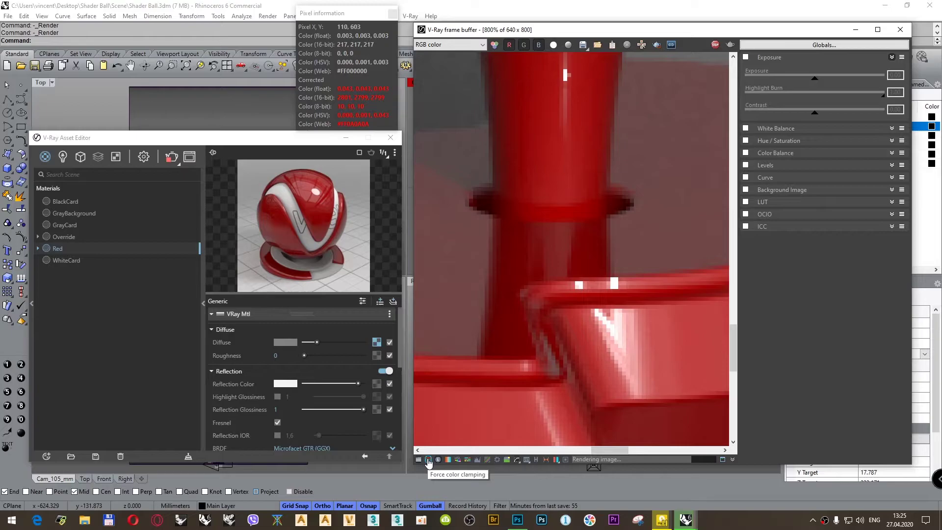
scroll(564, 354, "down", 3)
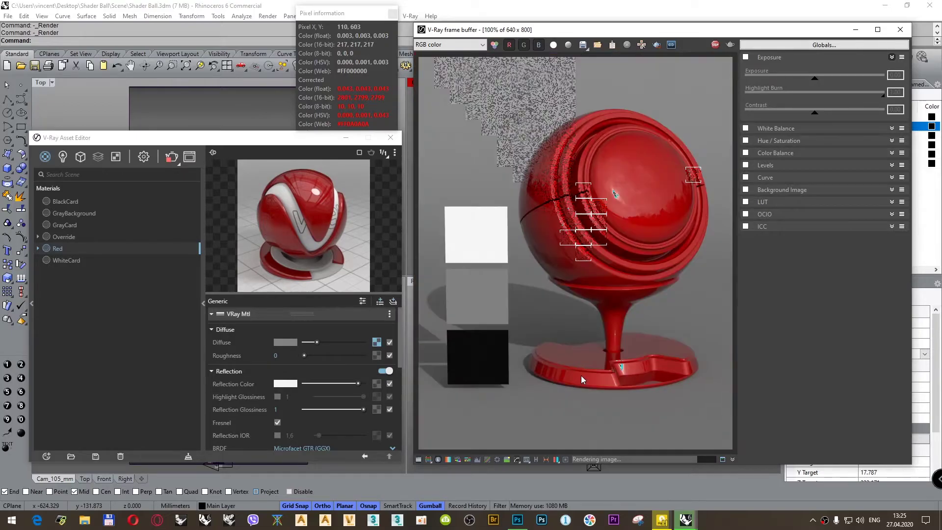
scroll(614, 190, "up", 3)
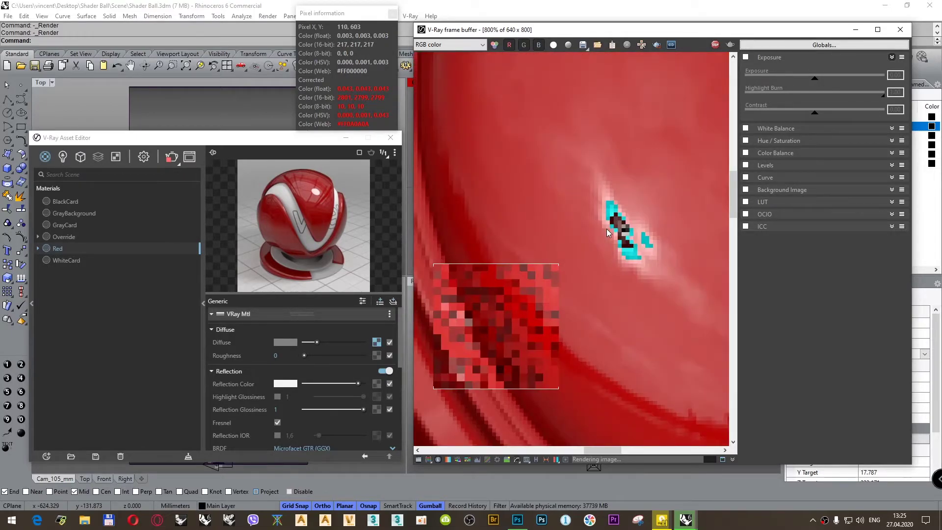
scroll(606, 229, "down", 3)
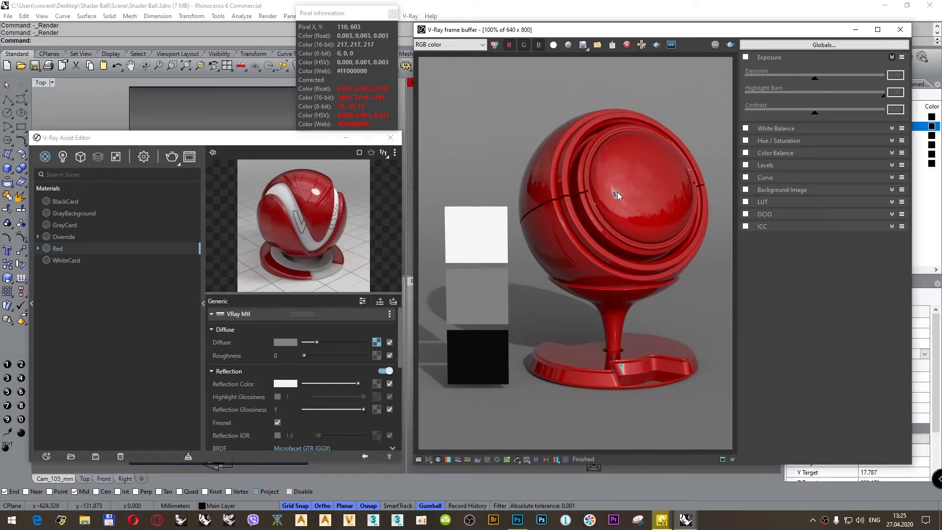
scroll(616, 193, "up", 2)
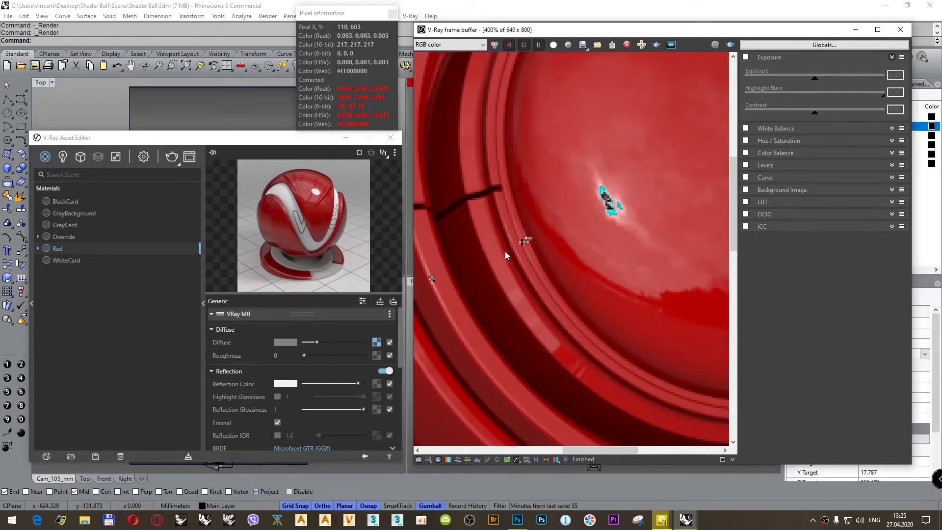
scroll(506, 252, "down", 2)
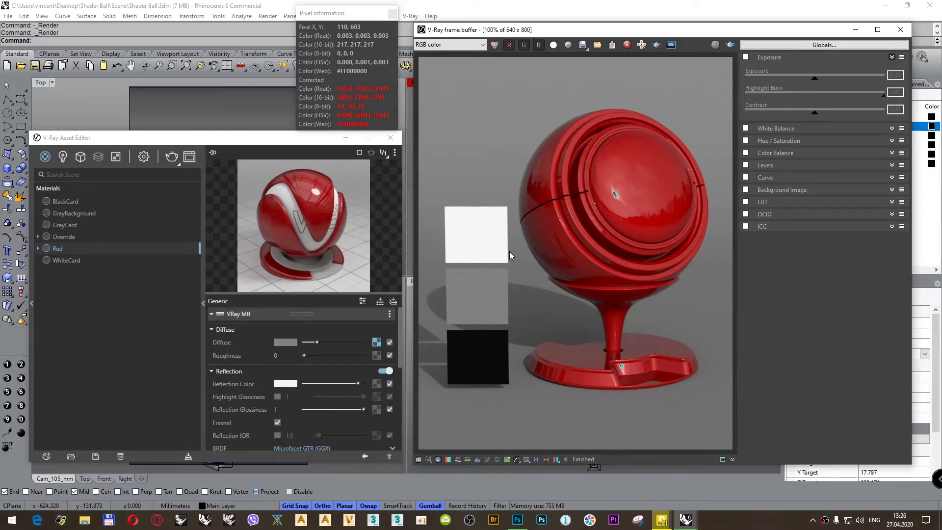
left_click(476, 235)
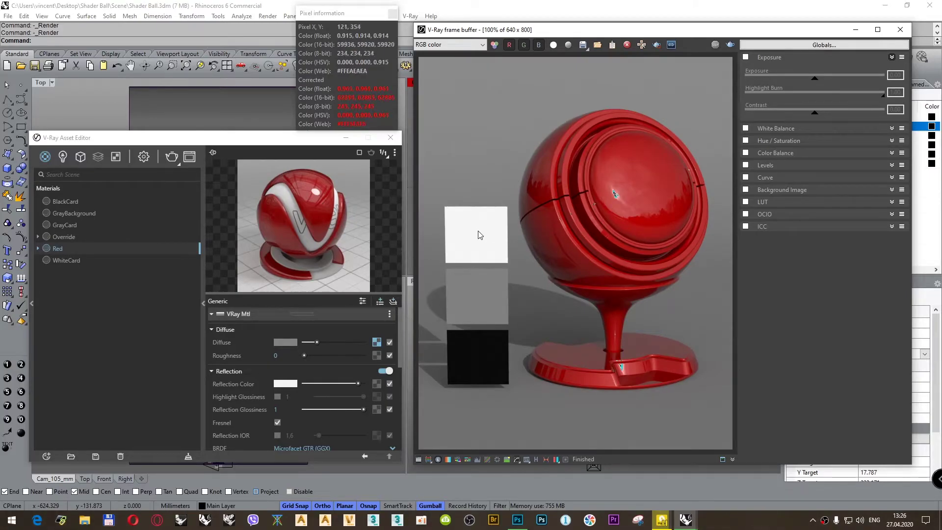
left_click(482, 353)
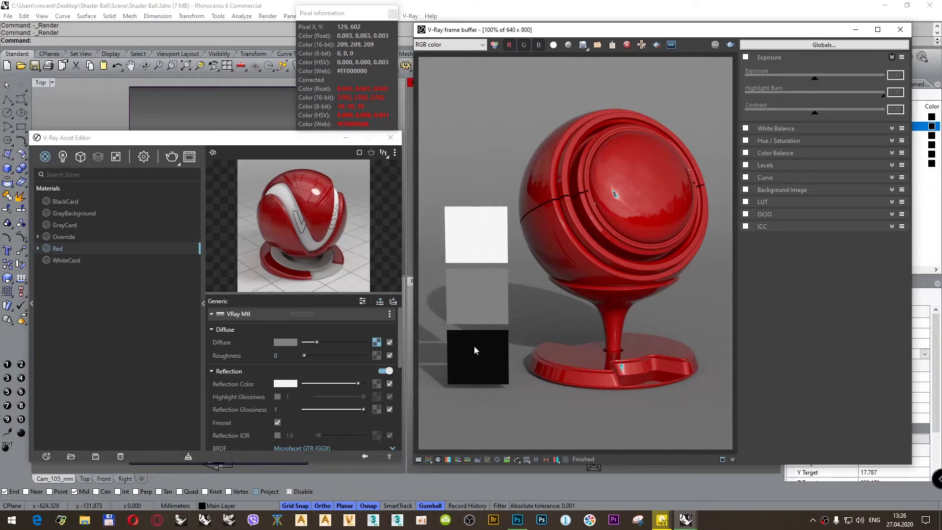
Step: Enable the frame buffer's Curve correction, pull the white end's handle to about 0.53, 0.98, and sample the white card
left_click(765, 180)
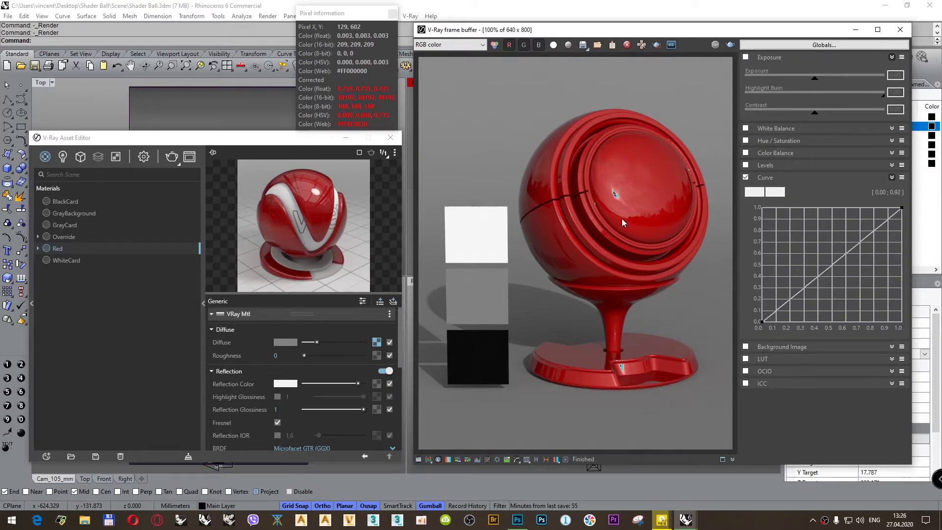
left_click(902, 208)
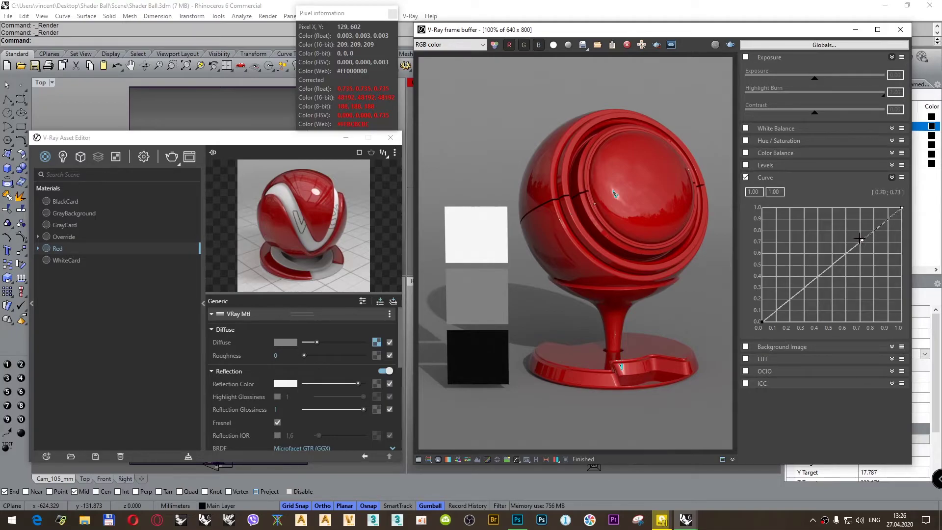
left_click_drag(861, 238, 838, 216)
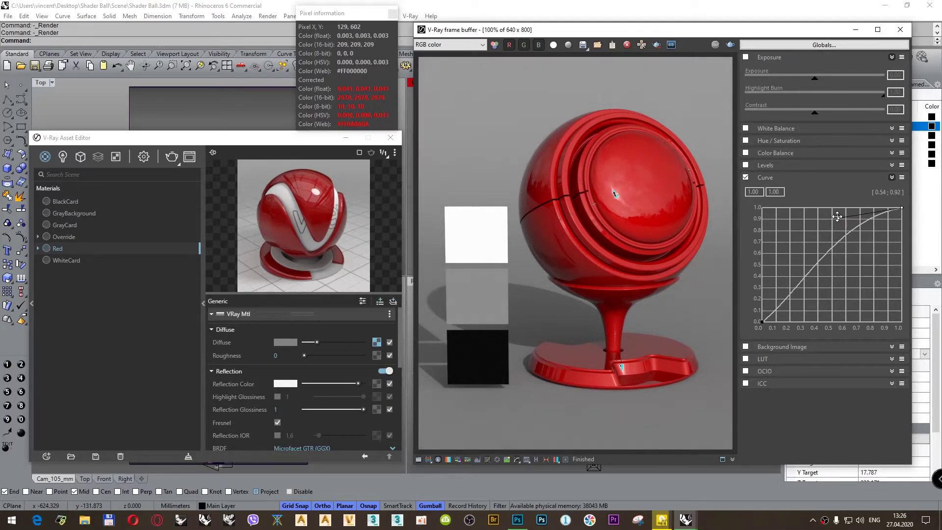
left_click(480, 244)
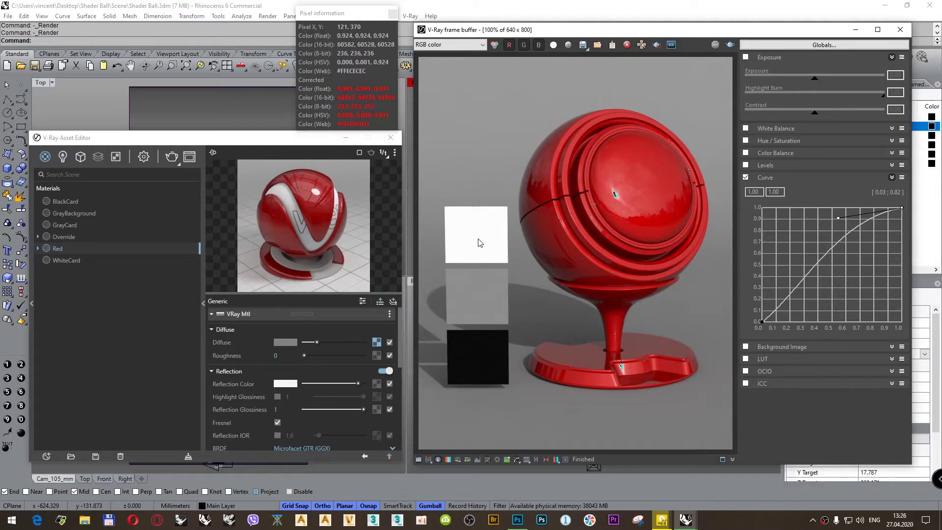
left_click(478, 242)
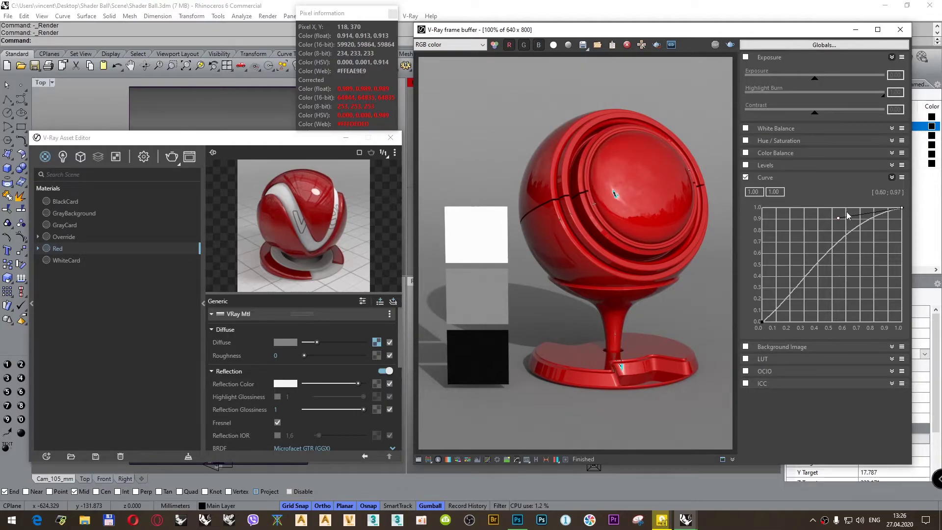
left_click_drag(838, 217, 836, 209)
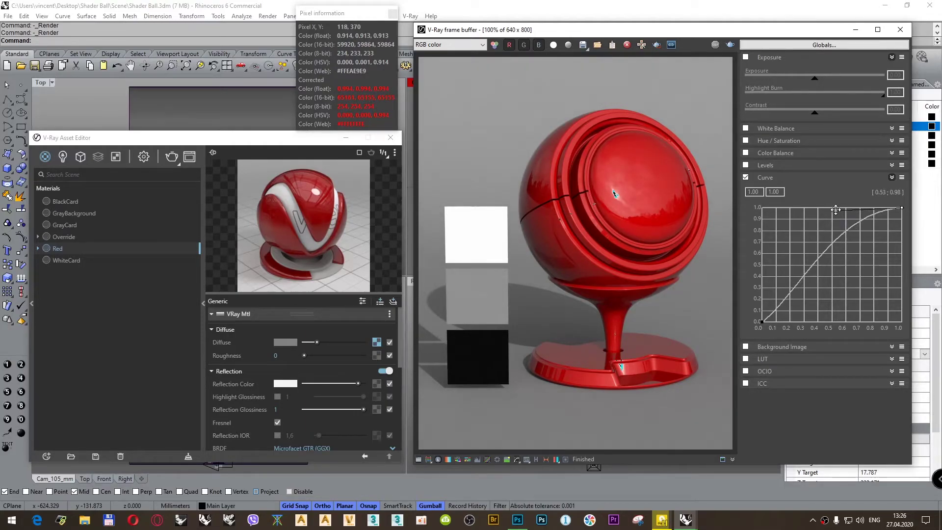
left_click(479, 241)
left_click(475, 240)
Step: Sample the black card, pull the curve's black-end handle to about 0.35, 0.06 to deepen the shadows, and recheck the white card
left_click(477, 349)
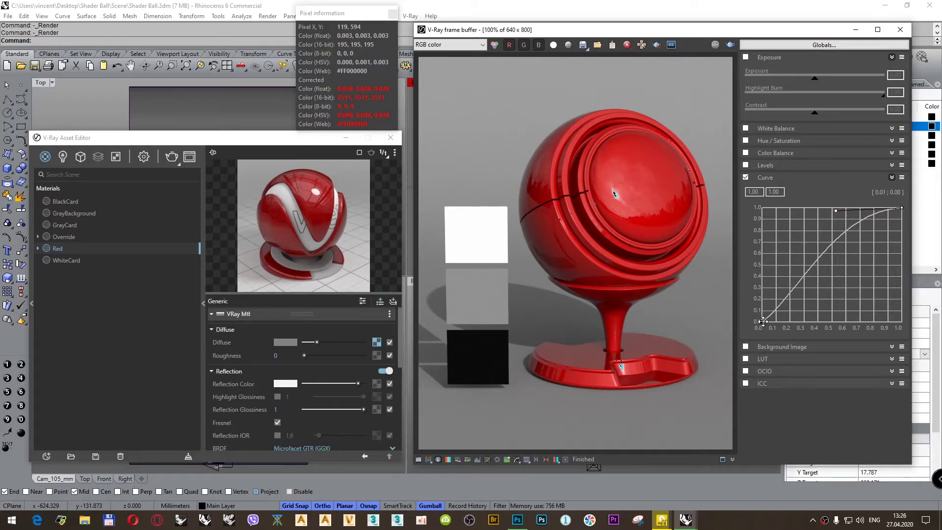
left_click_drag(763, 322, 811, 315)
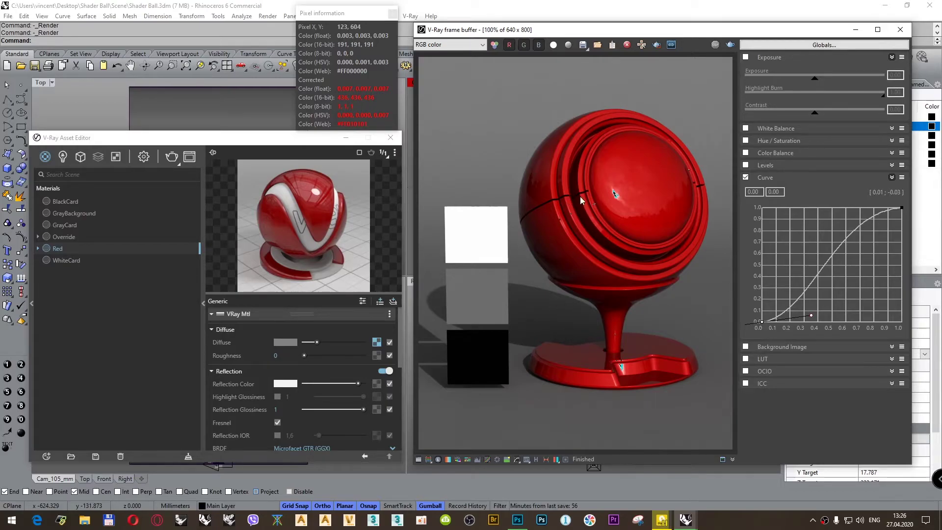
right_click(480, 238)
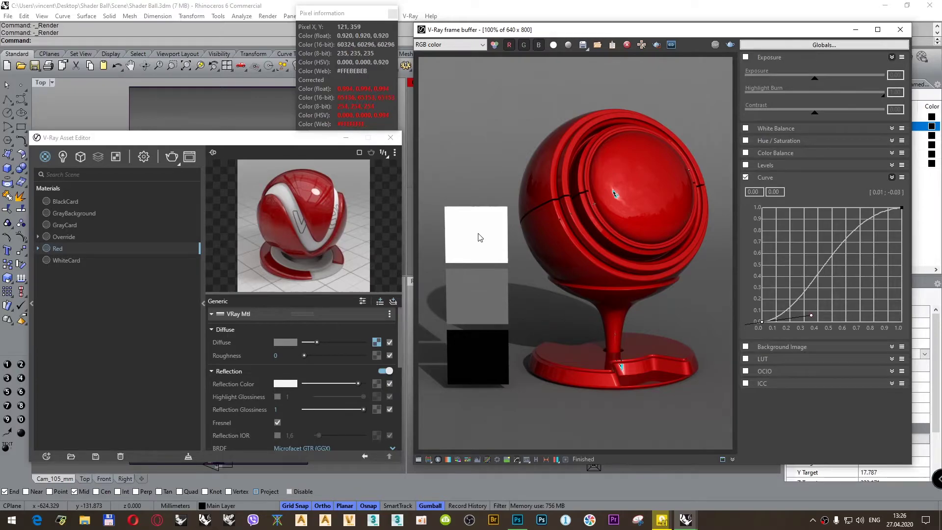
Step: Switch to Photoshop to view the black-to-white gradient image, and return to the V-Ray windows in Rhino
left_click(519, 519)
left_click(393, 38)
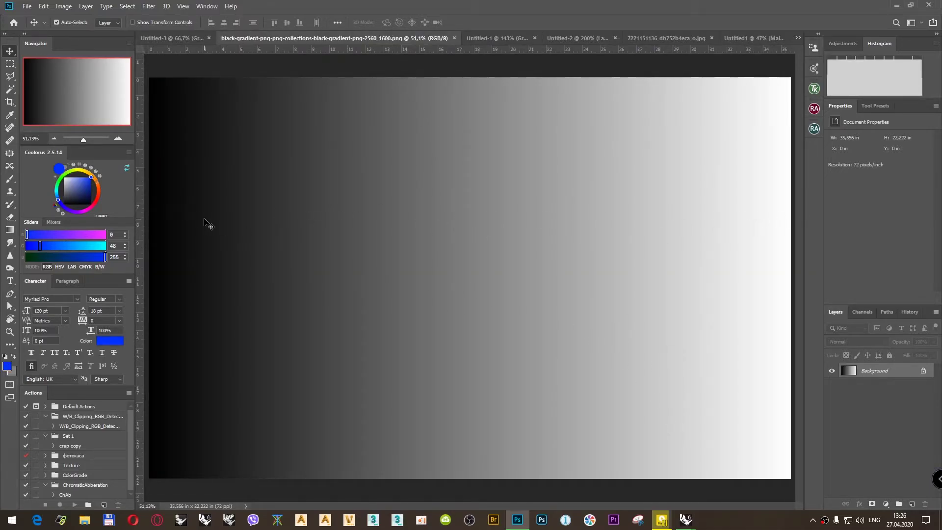
mouse_move(684, 515)
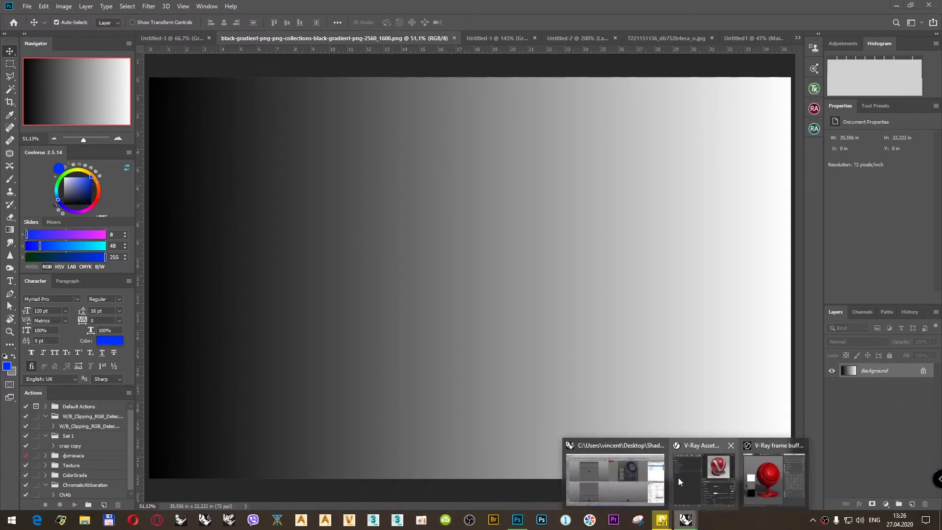
left_click(677, 473)
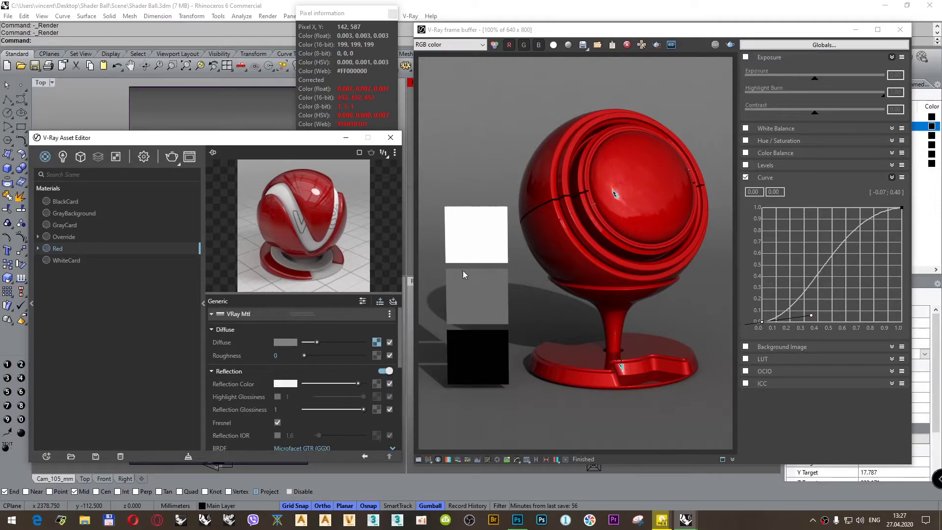
Step: Sample the gray card's pixel values, turn off the frame buffer's Curve correction and collapse its settings
left_click(483, 288)
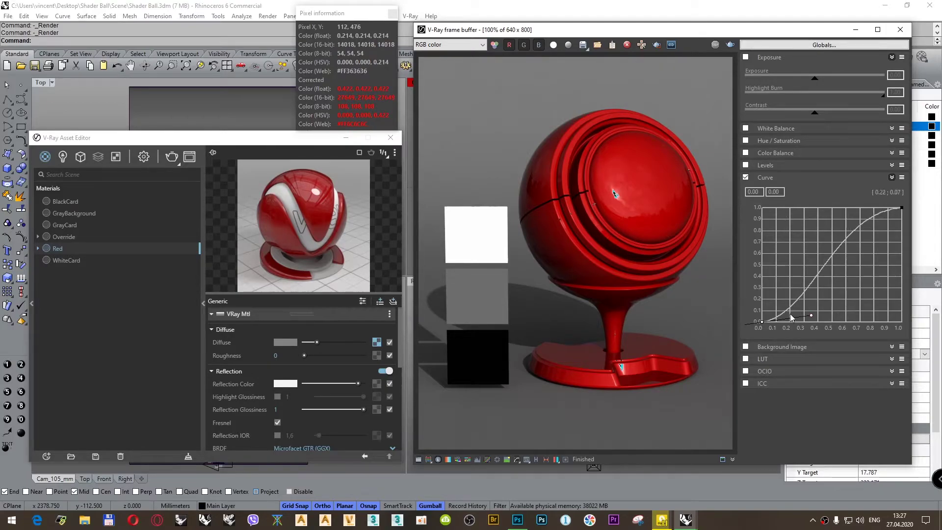
left_click(747, 178)
left_click(761, 178)
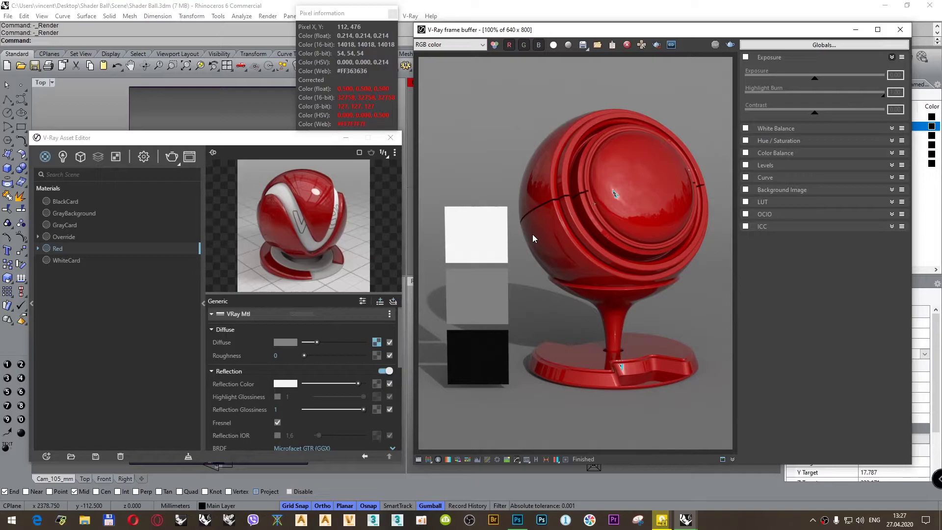
Step: Switch to Photoshop, add a Curves adjustment layer above the gradient and set its white point's output to 245
left_click(518, 519)
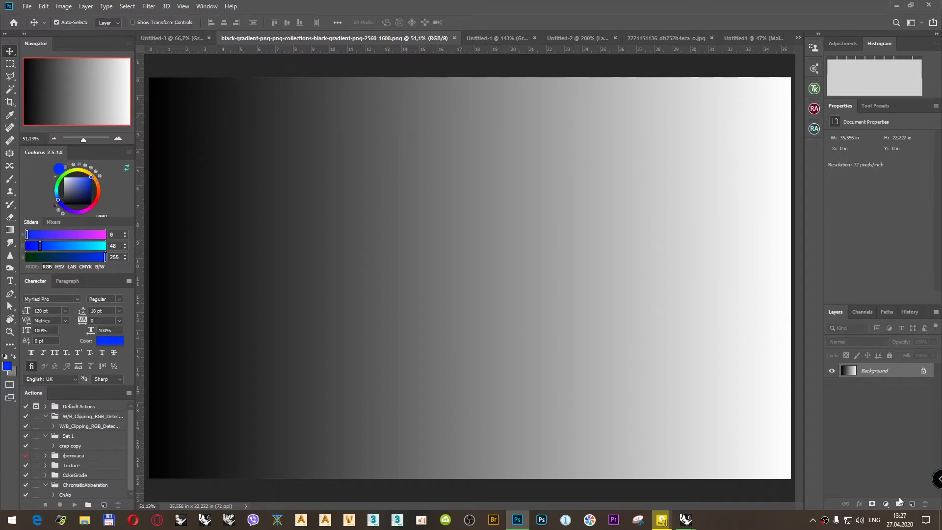
left_click(892, 504)
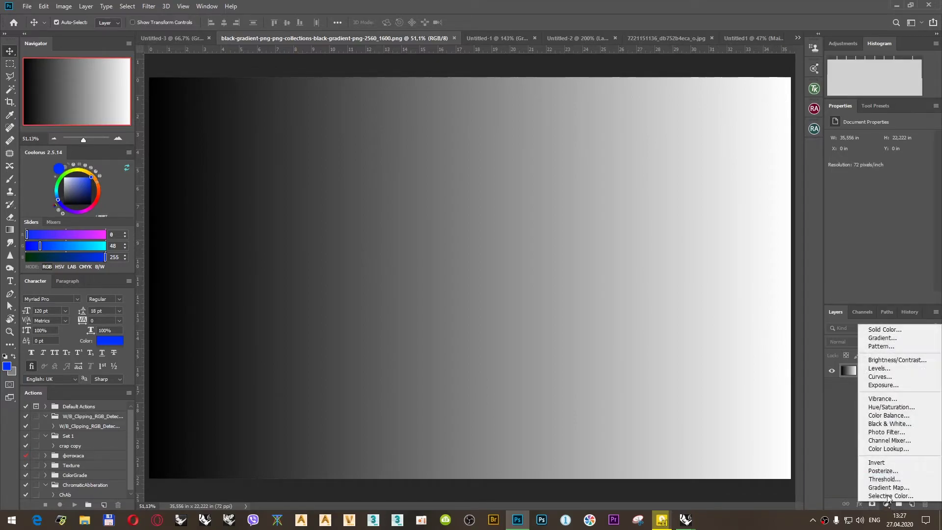
left_click(891, 383)
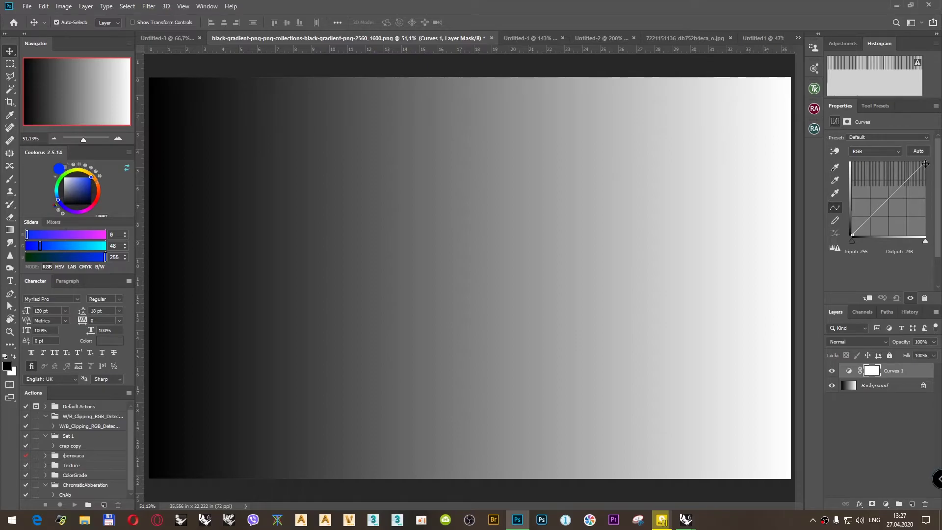
left_click_drag(926, 163, 928, 168)
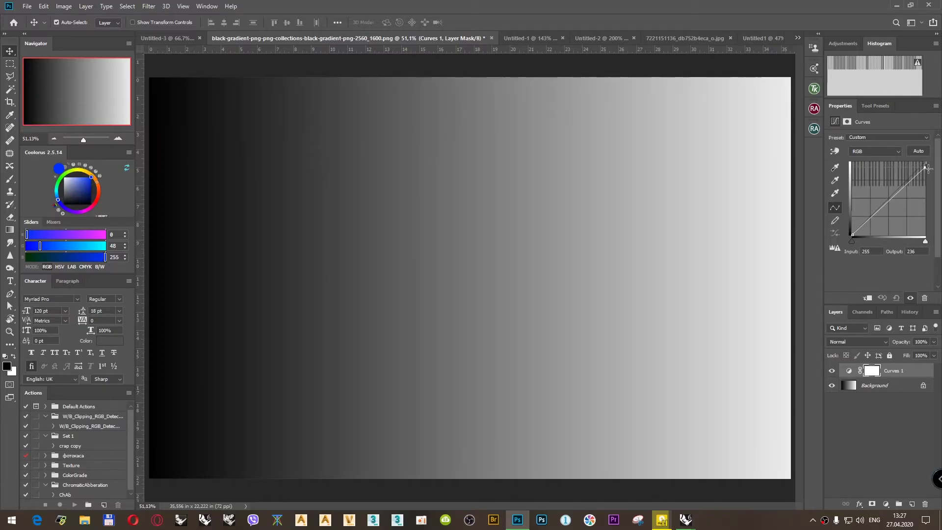
type("245")
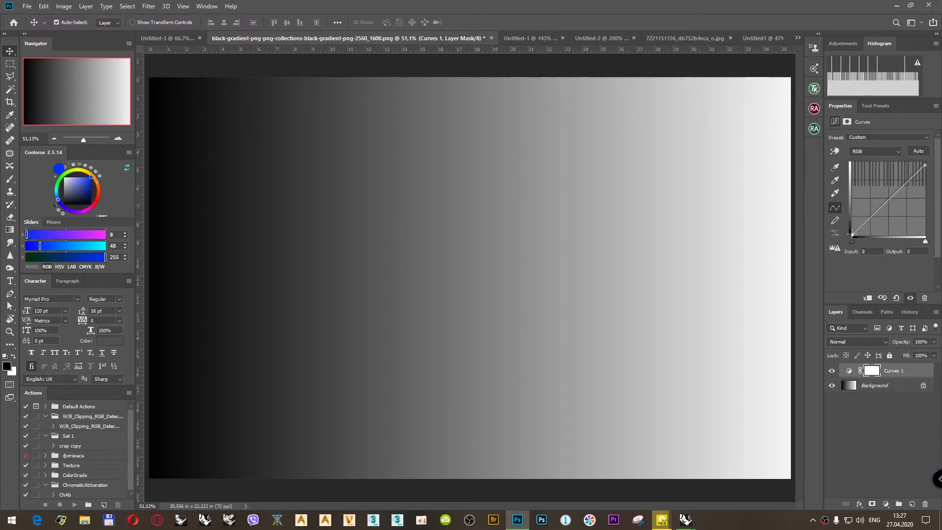
Step: Set the output of the black point on the Curves 1 layer to 10
left_click(902, 256)
left_click(852, 235)
type("10")
key("Return")
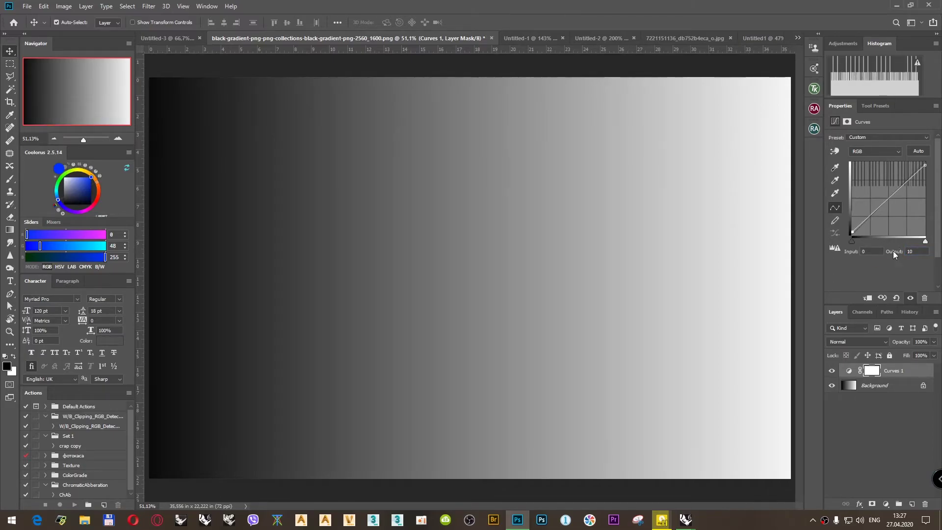
Step: Toggle the Curves 1 layer's visibility repeatedly to compare the gradient with and without the reduced tonal range
left_click(833, 370)
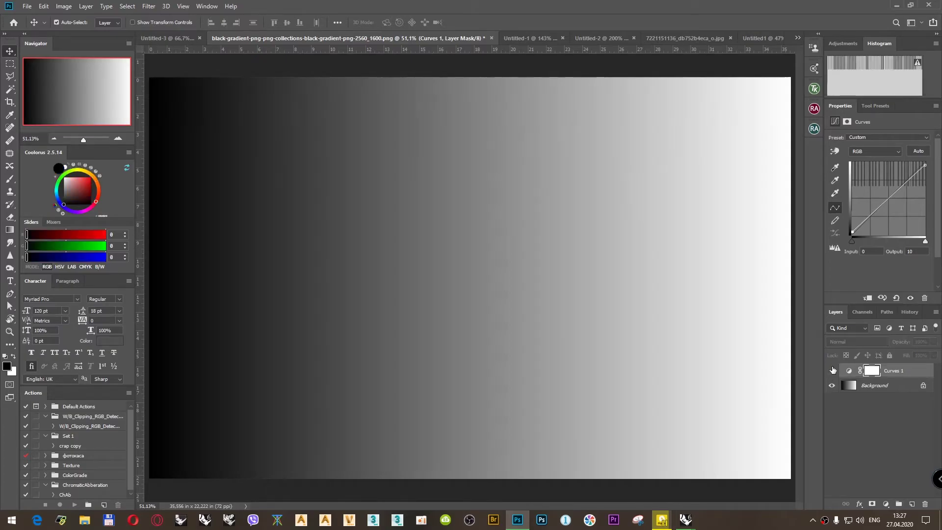
left_click(832, 370)
left_click(833, 370)
left_click(833, 370)
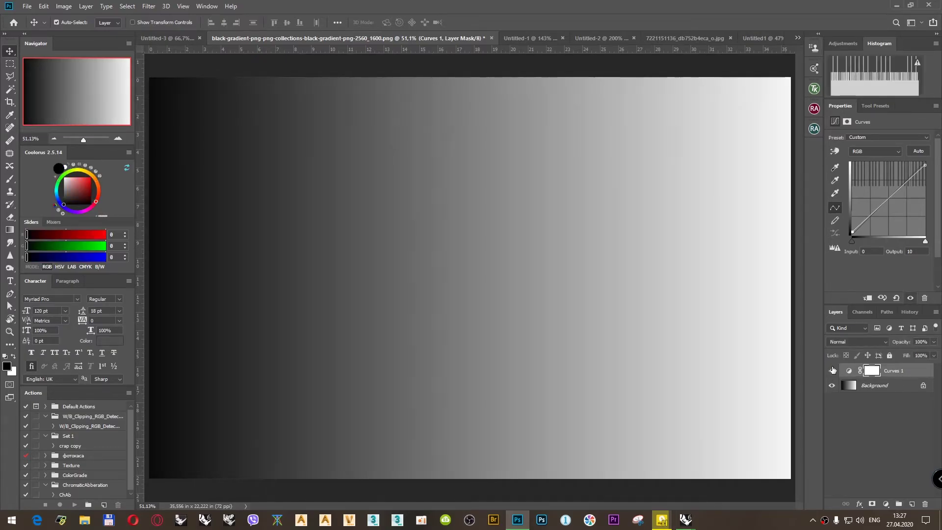
left_click(833, 370)
left_click(833, 370)
left_click(833, 370)
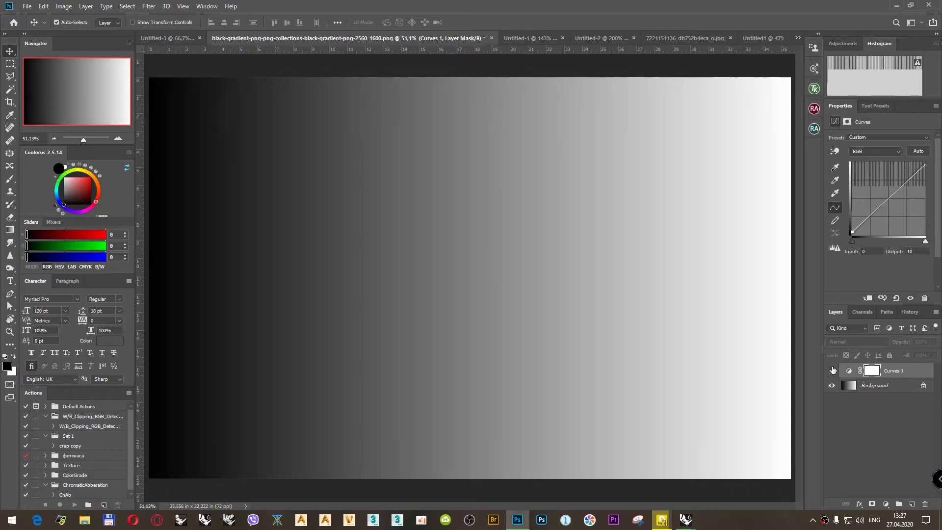
left_click(832, 370)
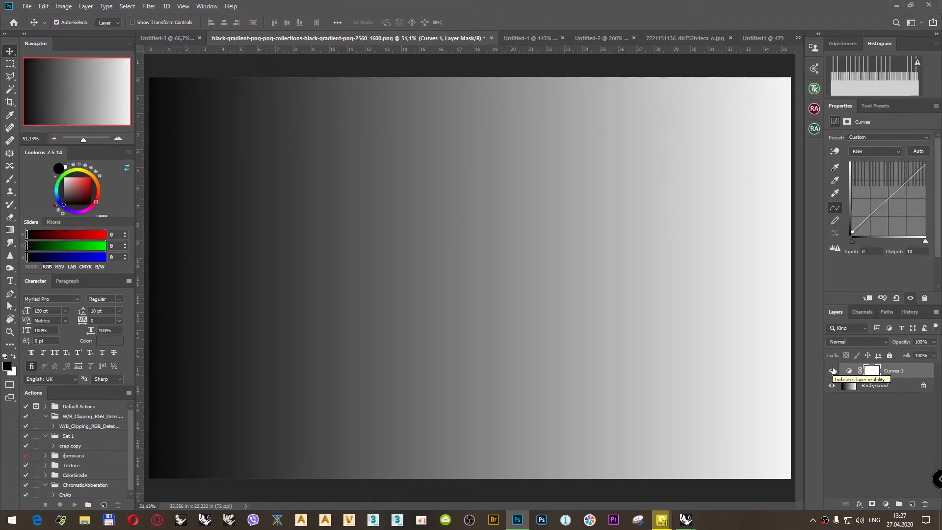
Step: Add a second Curves adjustment layer and raise its highlights with a point at input 191, output 217
left_click(886, 504)
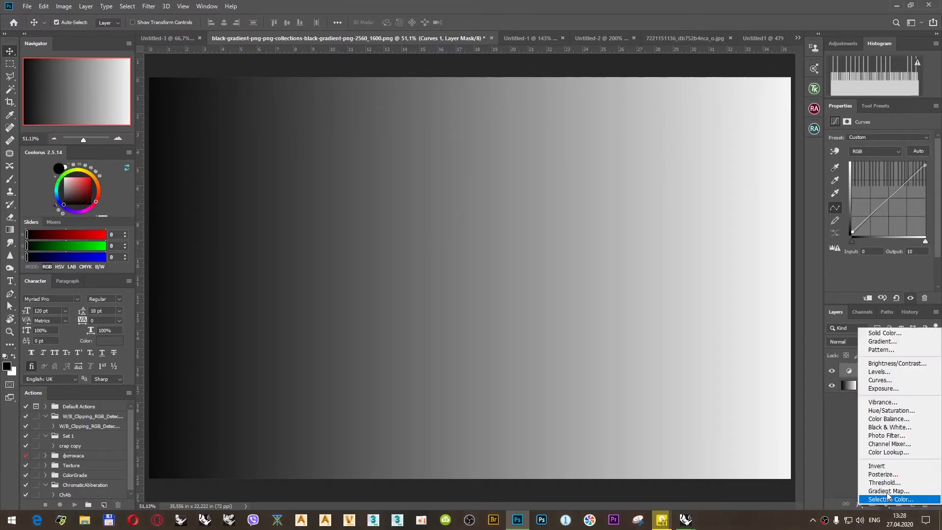
left_click(889, 381)
left_click_drag(907, 178, 907, 172)
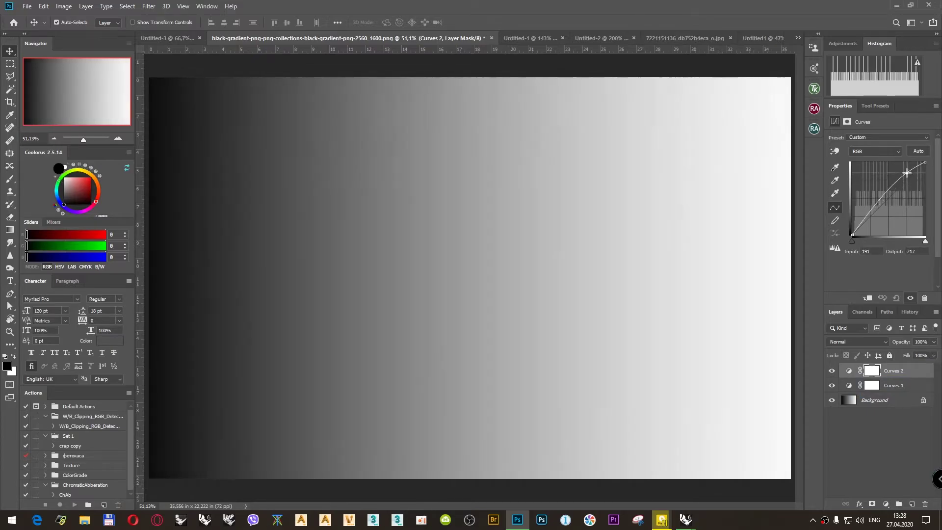
Step: Lower the shadows on Curves 2 with a point at input 48, output 37, and toggle the layer's visibility to compare contrast
left_click_drag(867, 220, 867, 224)
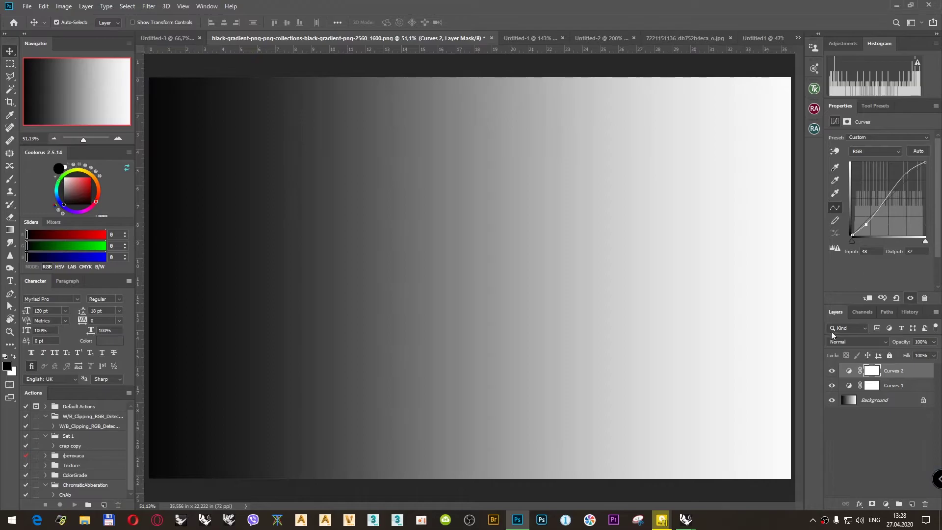
left_click(831, 371)
left_click(831, 371)
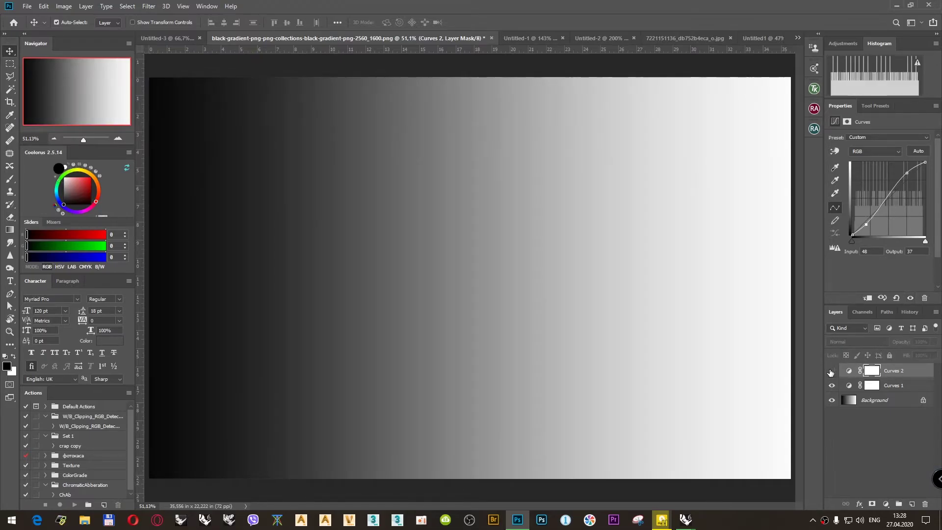
left_click(831, 371)
left_click(831, 372)
left_click(831, 371)
left_click(831, 372)
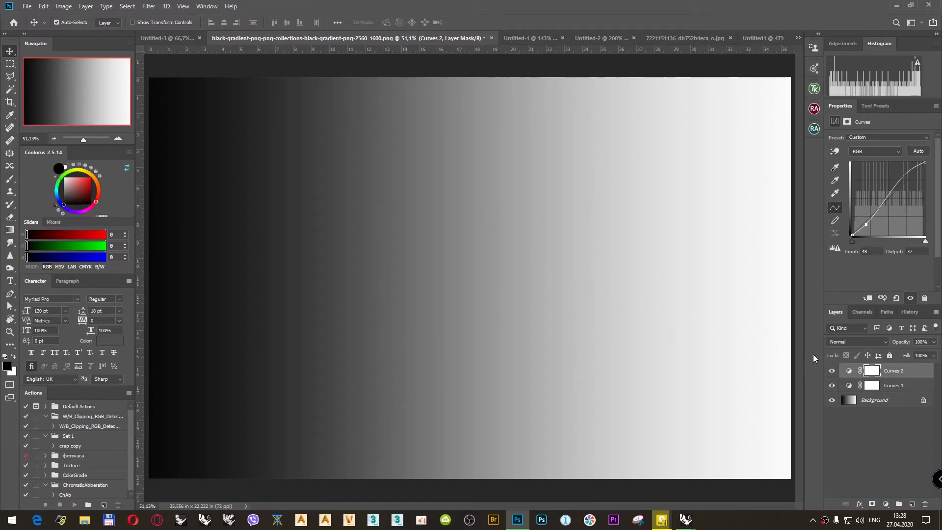
left_click(830, 371)
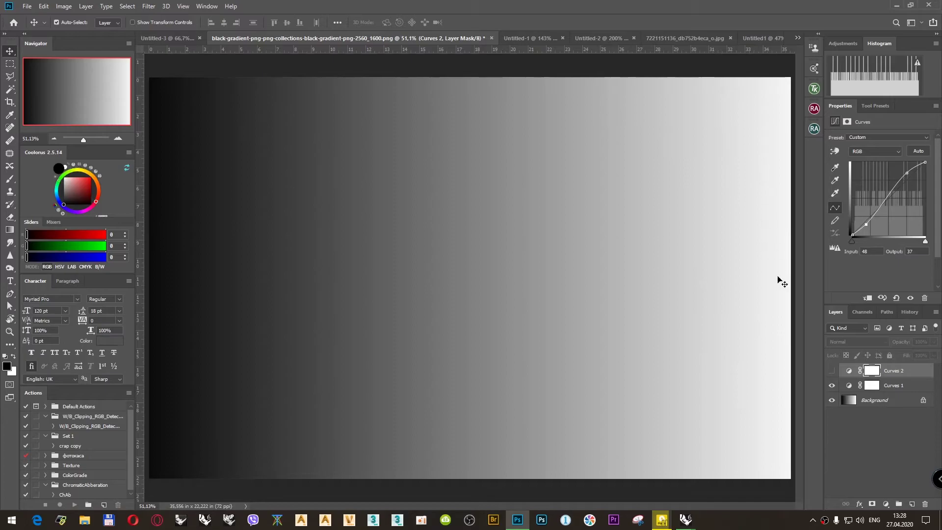
left_click(832, 371)
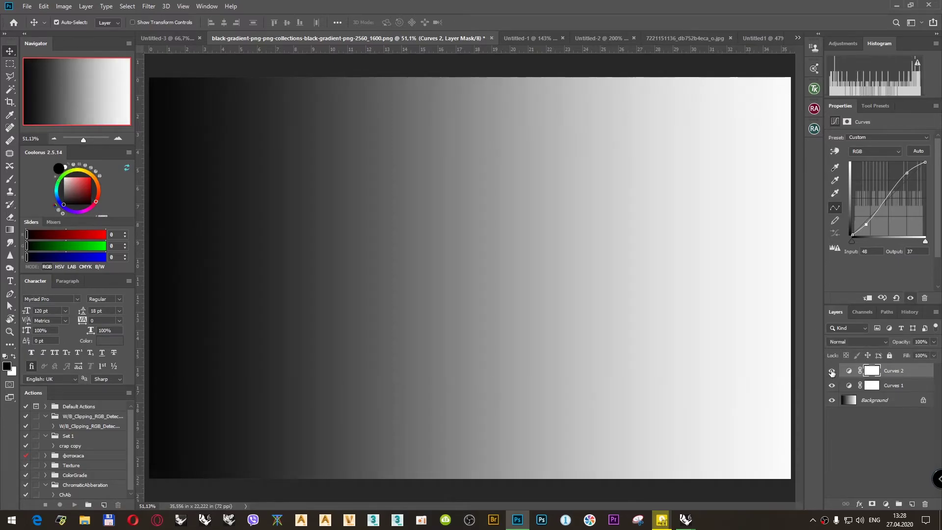
left_click(832, 371)
left_click(832, 371)
left_click(832, 371)
left_click(832, 371)
left_click(832, 372)
left_click(832, 372)
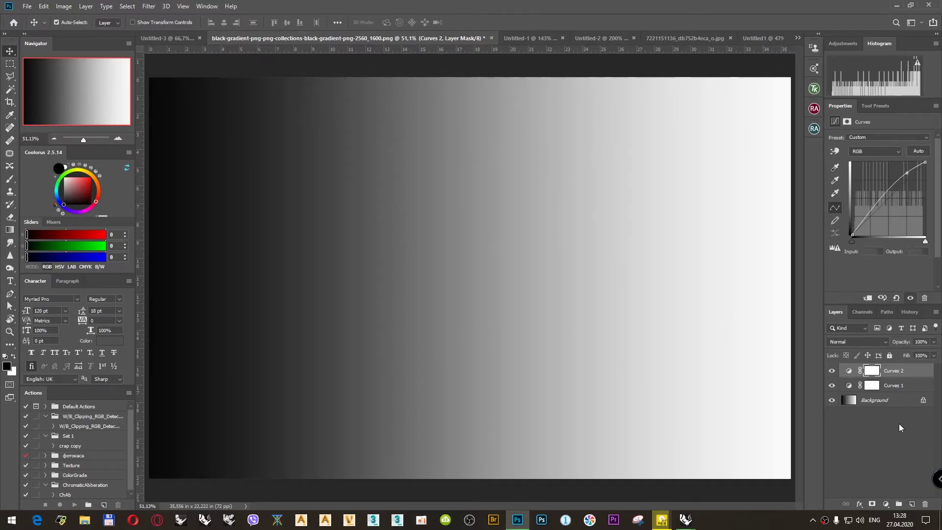
Step: Delete the Curves 2 and Curves 1 adjustment layers, leaving only the gradient background
key("Delete")
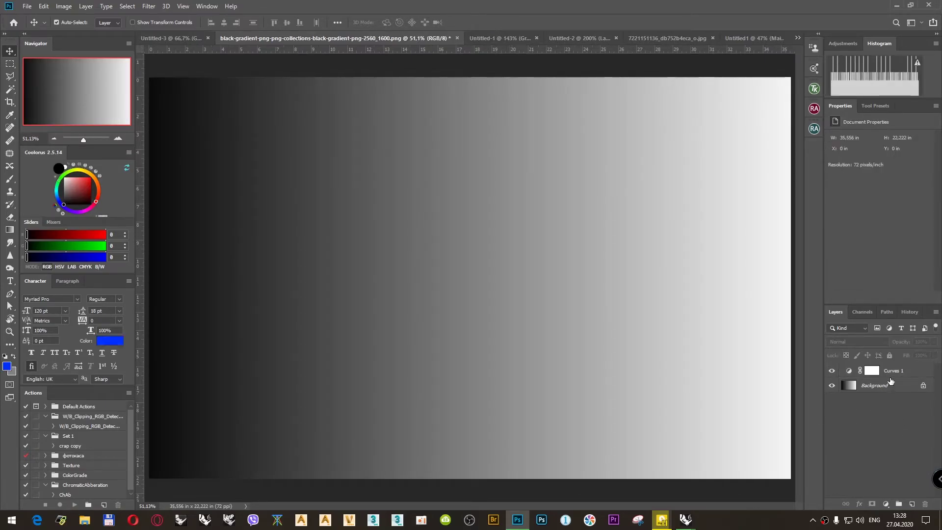
left_click(894, 372)
key("Delete")
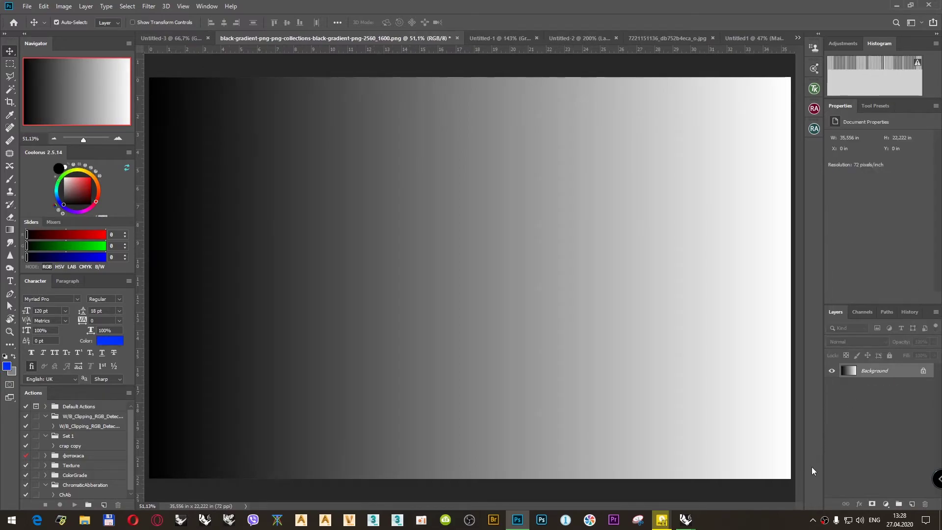
Step: Switch to Rhino and add a Sample Rate render element in V-Ray
left_click(613, 471)
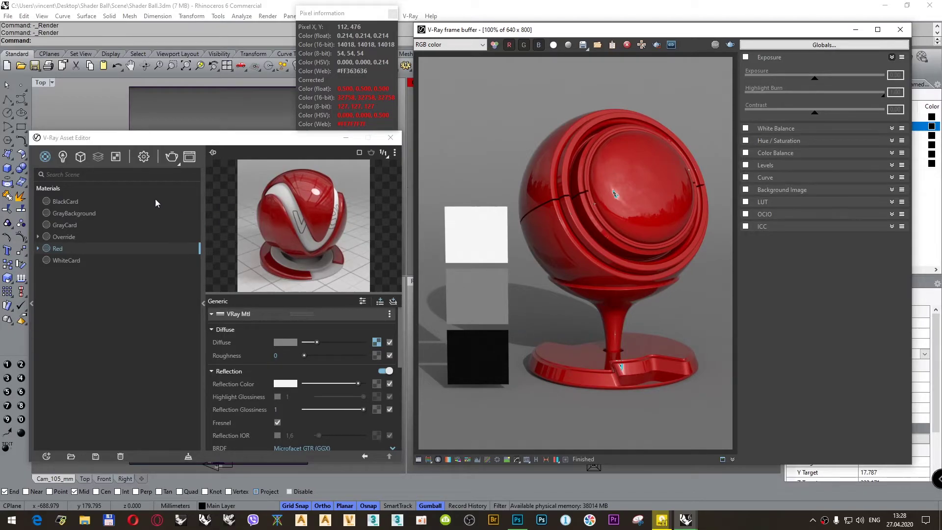
left_click(97, 156)
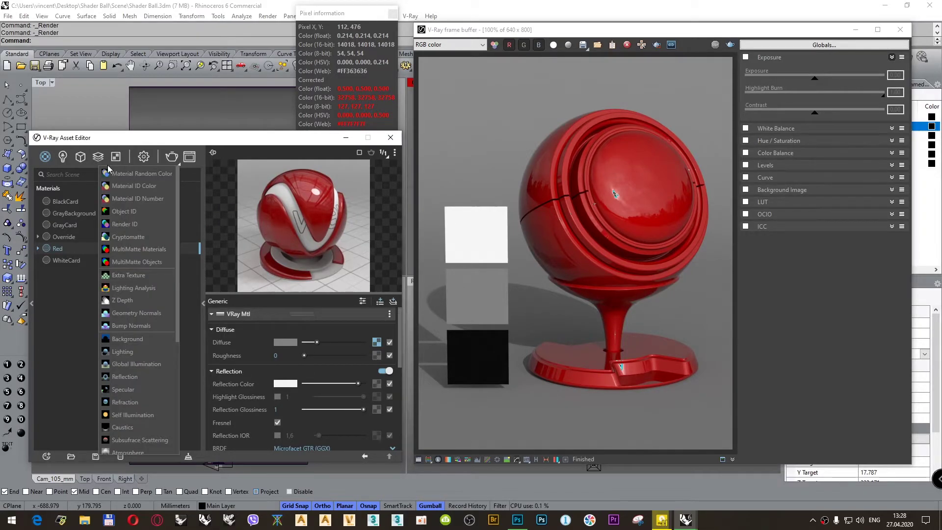
scroll(125, 422, "down", 5)
left_click(126, 447)
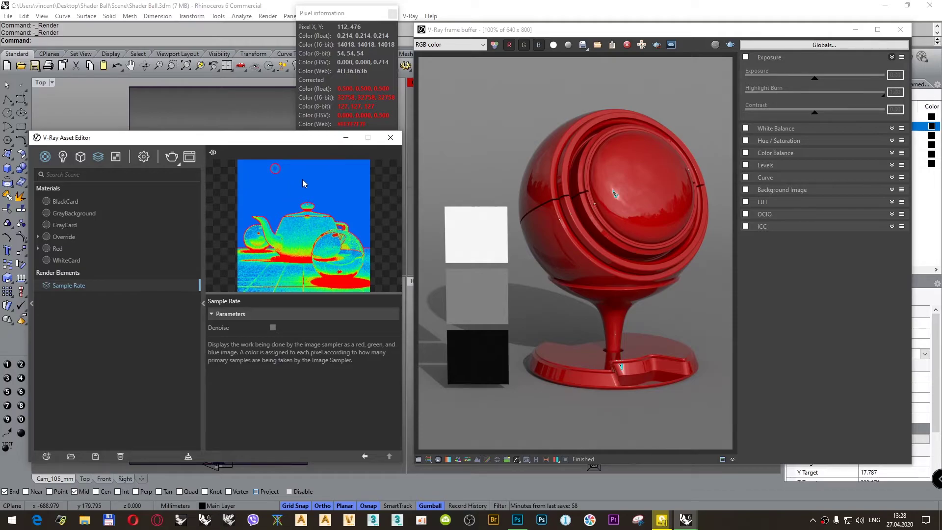
Step: Examine the render quality subdivision settings and the Sample Rate element, moving the frame buffer slightly aside
left_click(144, 157)
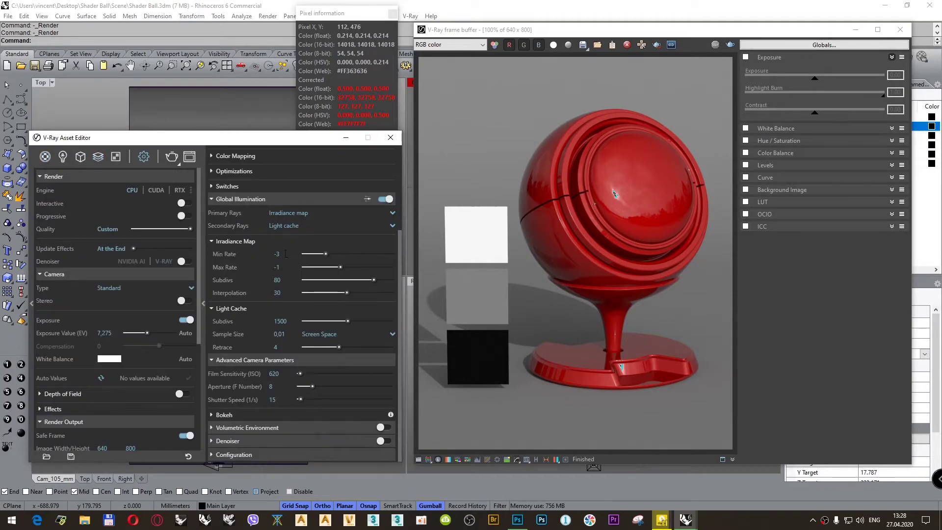
scroll(263, 225, "up", 3)
left_click(275, 216)
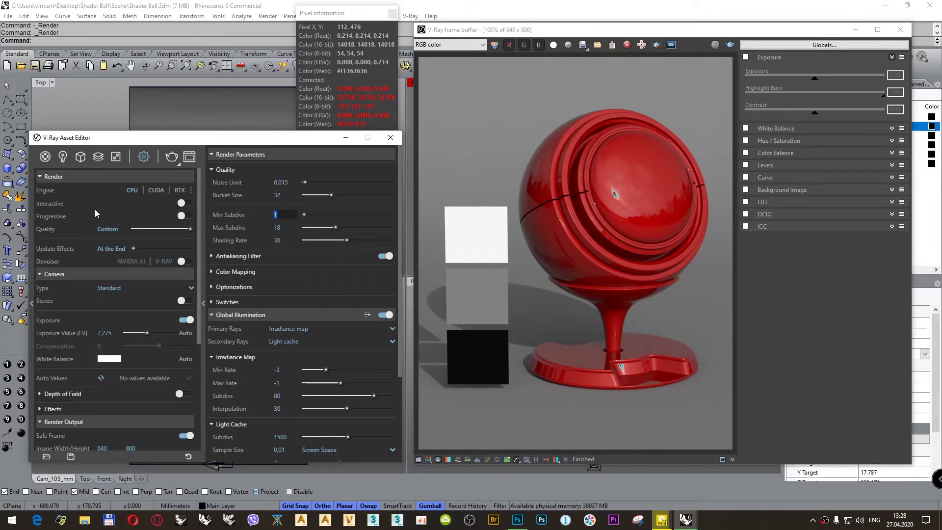
left_click(98, 157)
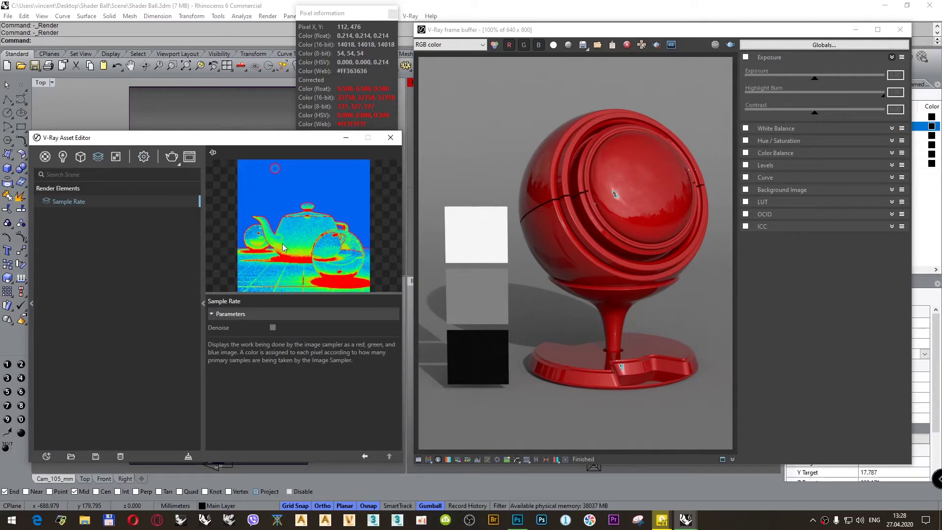
left_click(144, 156)
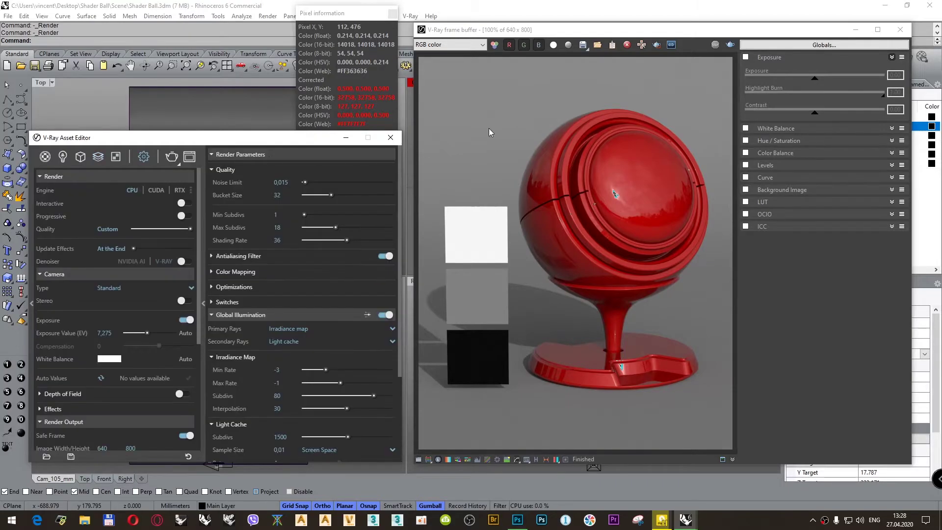
left_click_drag(531, 34, 548, 41)
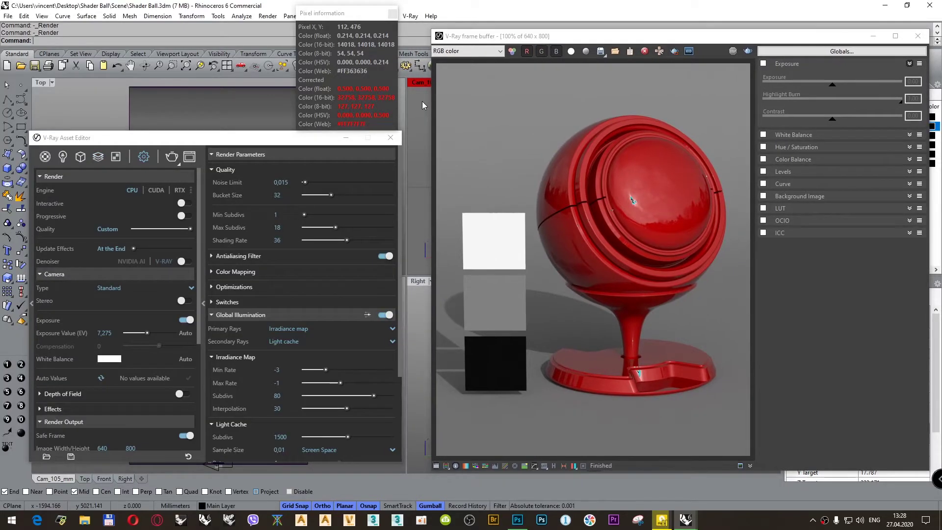
Step: Render the shader ball scene and display the Sample_Rate channel in the frame buffer
left_click(171, 157)
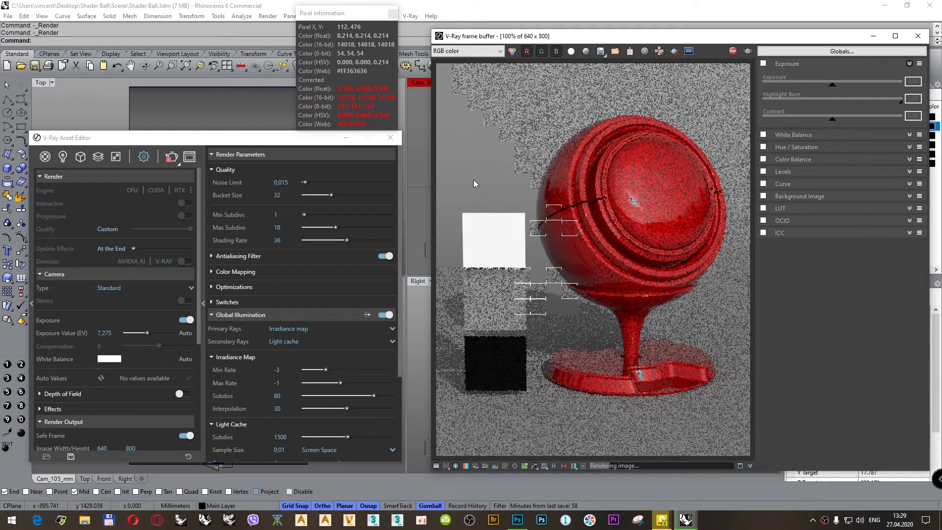
left_click(464, 51)
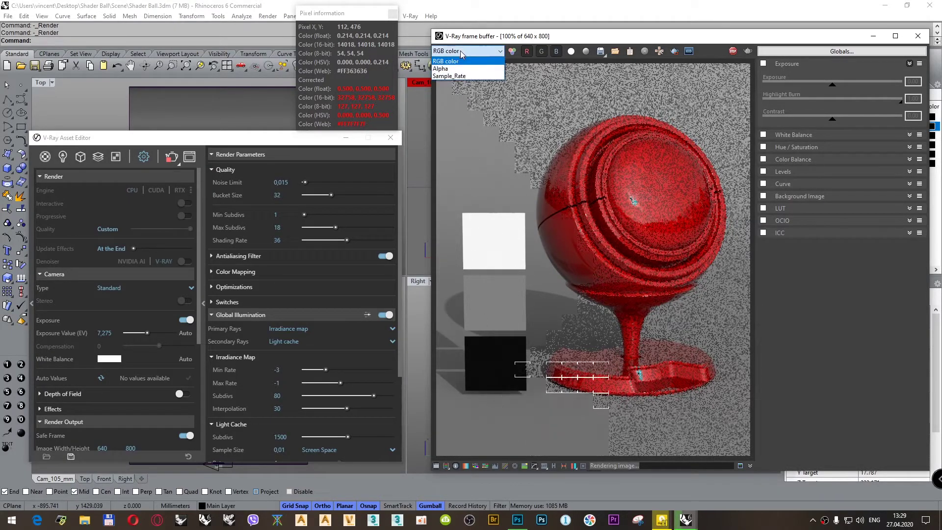
left_click(456, 79)
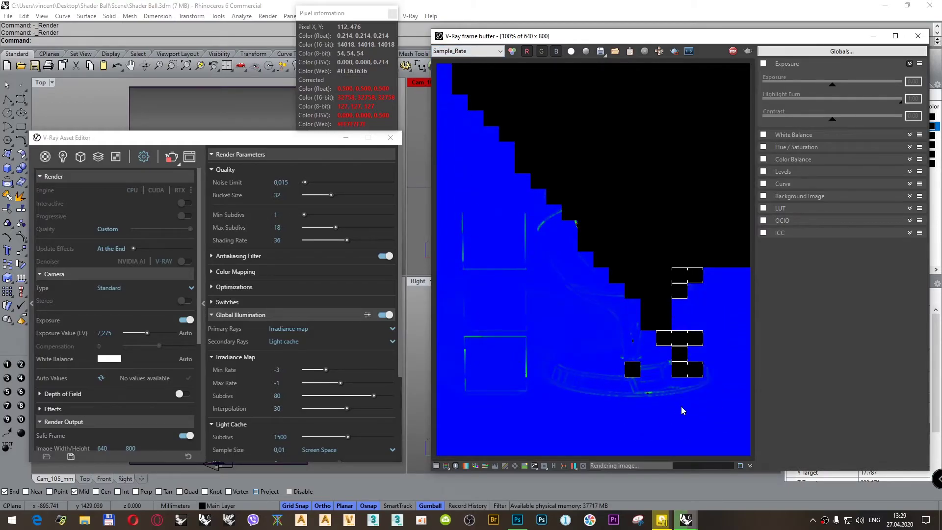
Step: Set the render quality's Max Subdivs to 12 and render the scene again
double_click(275, 215)
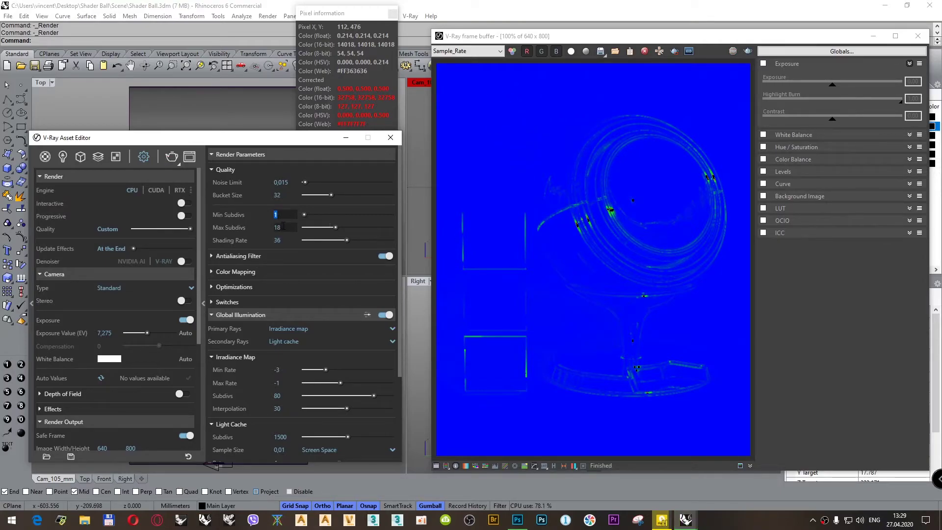
type("12")
key("Return")
left_click(747, 52)
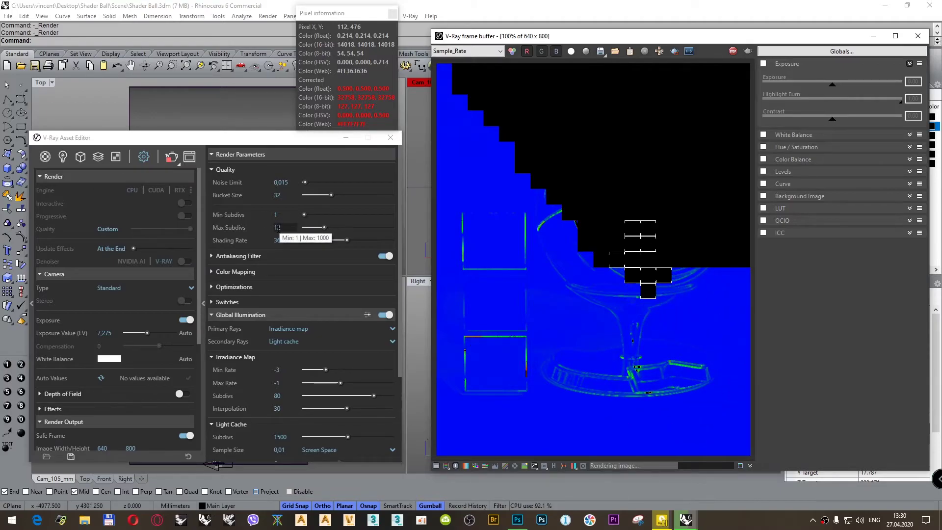
key("Return")
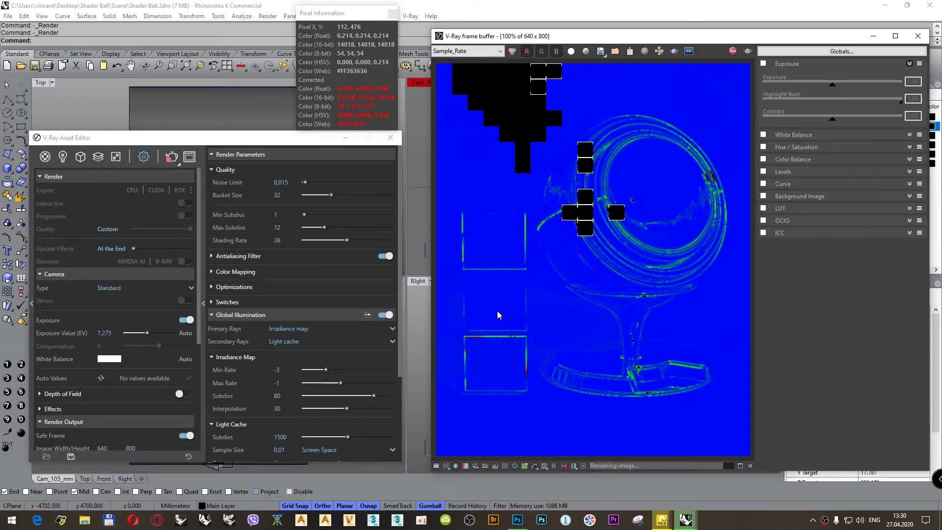
Step: Show the frame buffer history, move the pixel information window off it, and compare the two latest render times
left_click(556, 468)
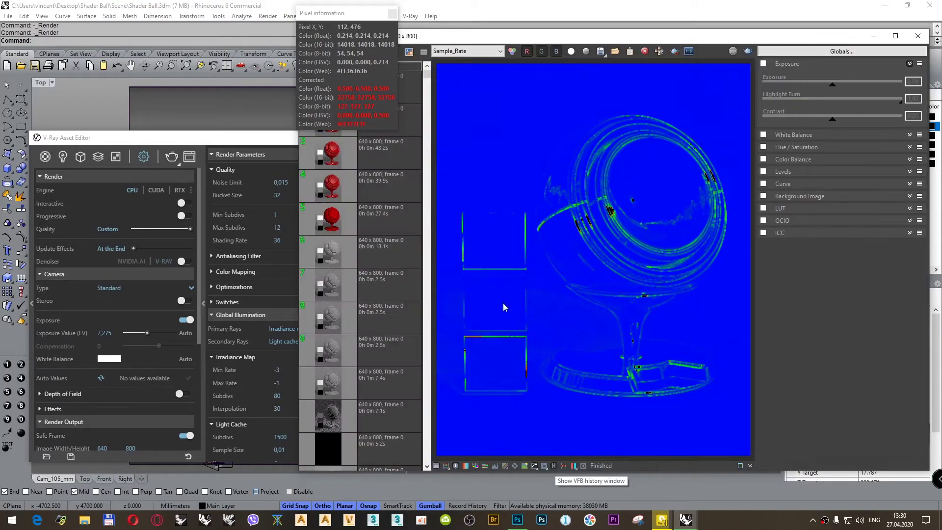
left_click_drag(370, 18, 187, 53)
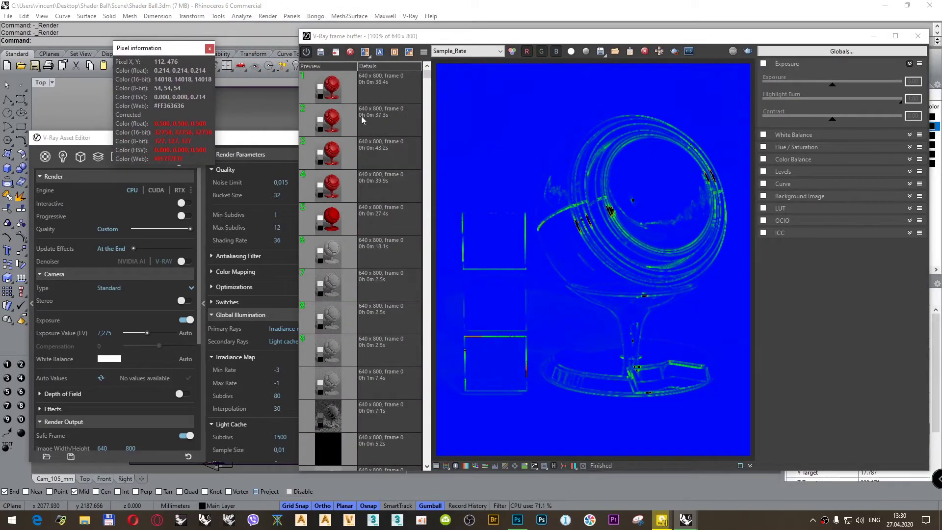
left_click(381, 116)
left_click(379, 86)
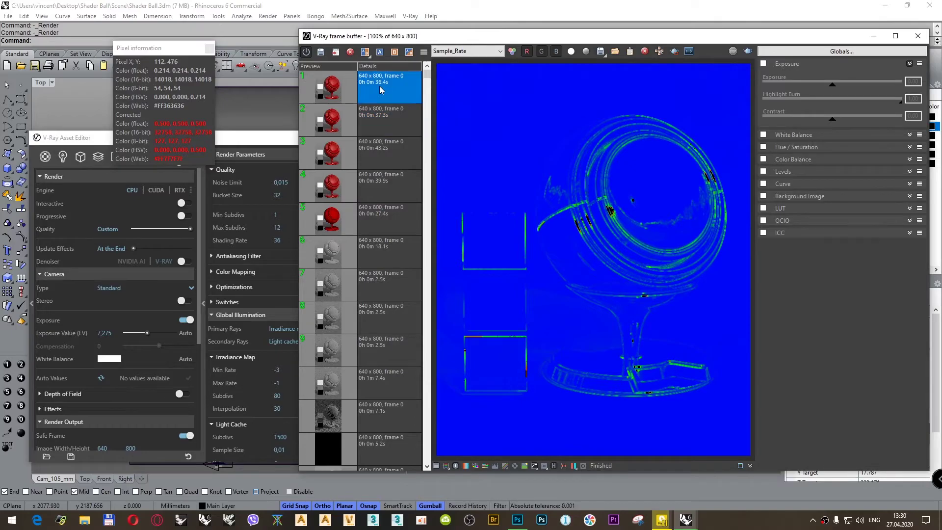
Step: Set Max Subdivs to 8 and Shading Rate to 16, and re-render the scene
left_click(262, 143)
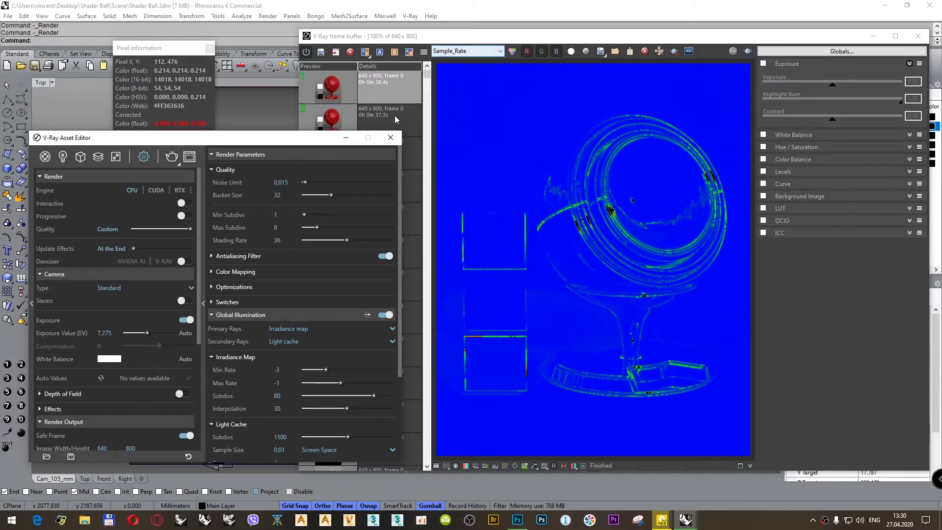
type("16")
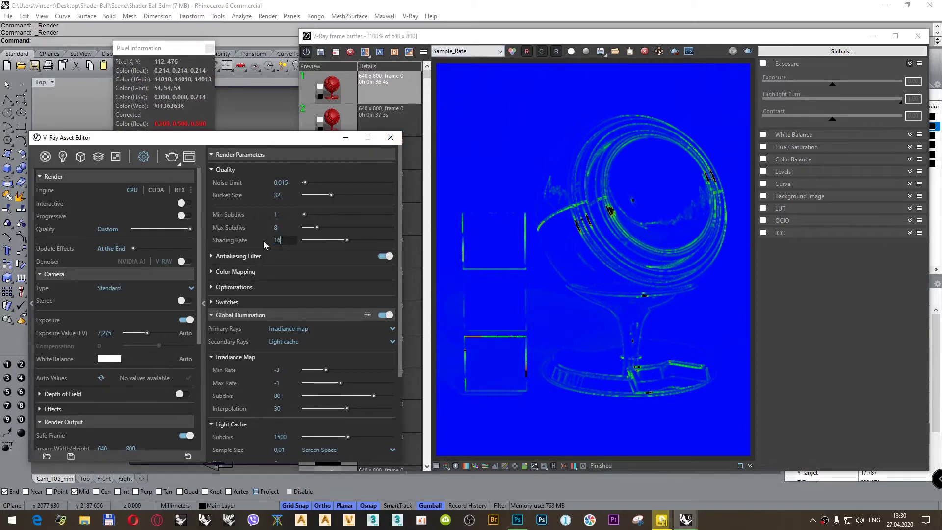
key("Return")
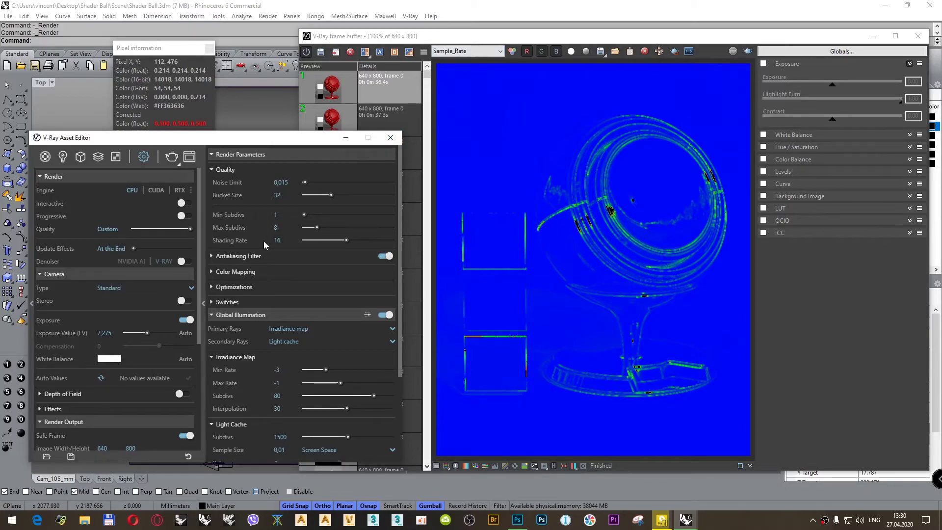
left_click(751, 51)
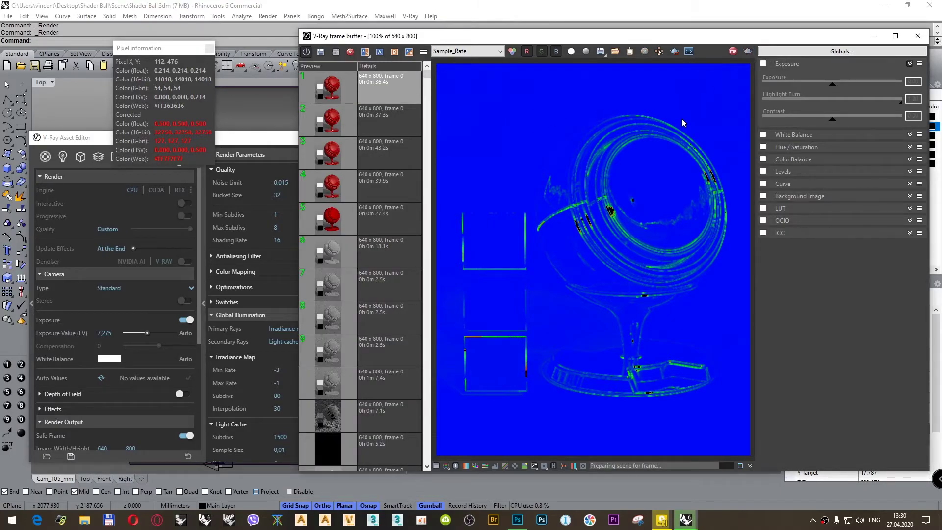
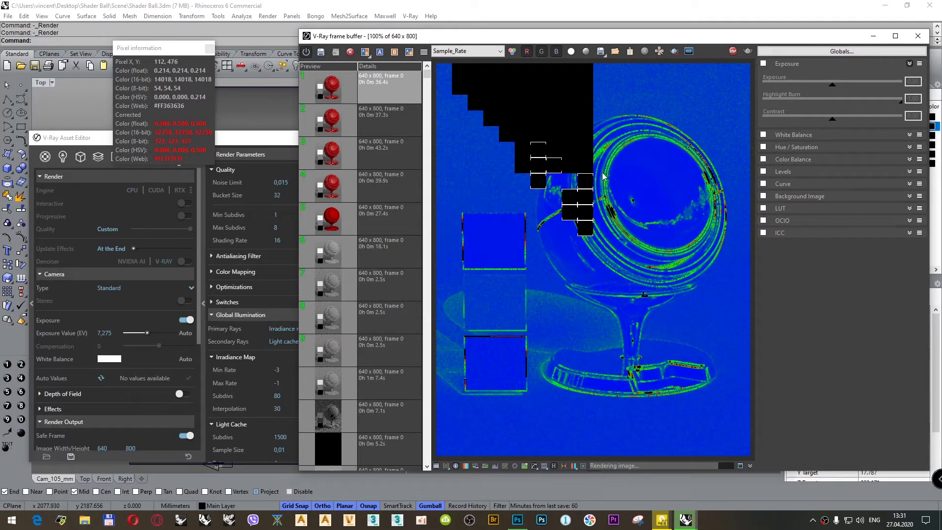
Step: Check the newest history entry's render time, raise Max Subdivs to 12 with Shading Rate kept at 16, and re-render
left_click(372, 93)
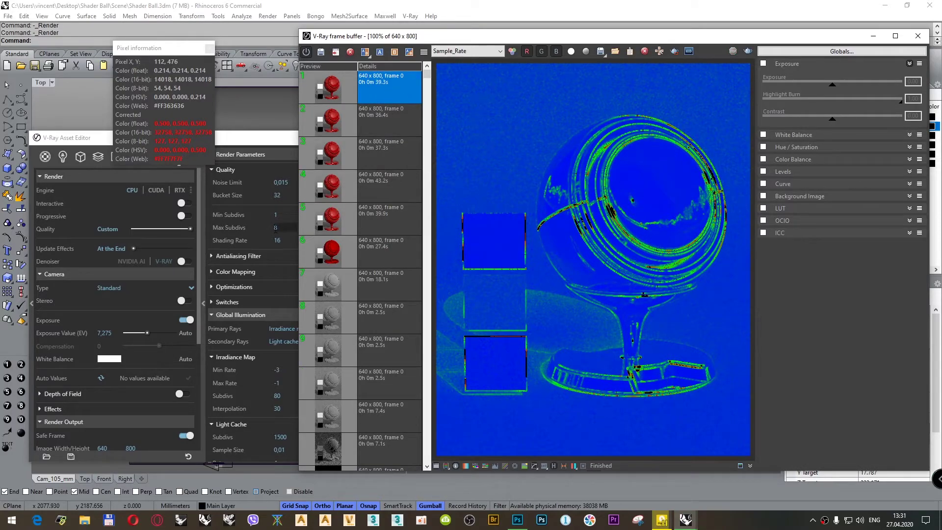
left_click(273, 228)
type("12")
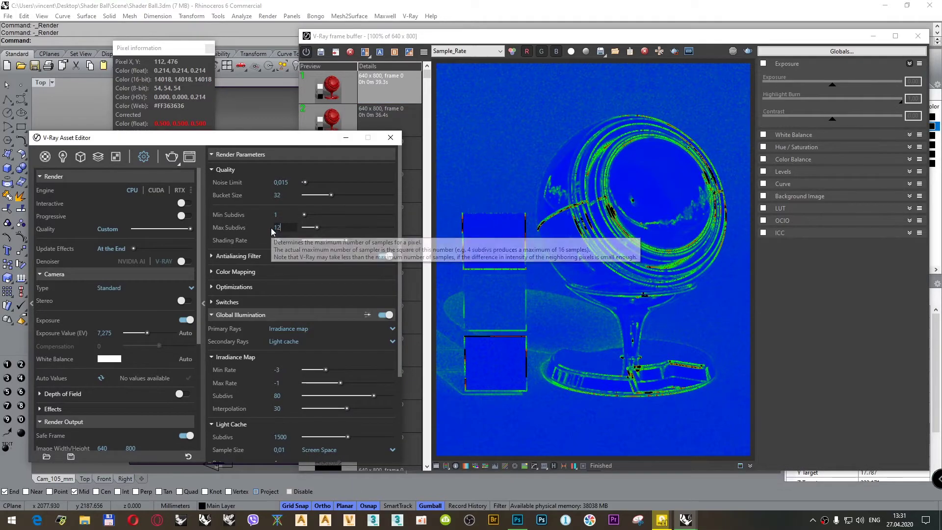
key("Return")
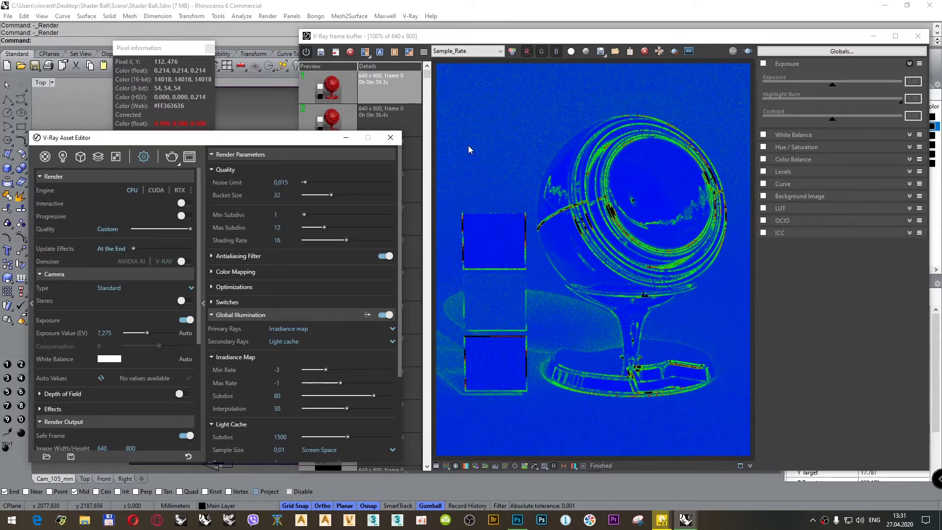
left_click(171, 156)
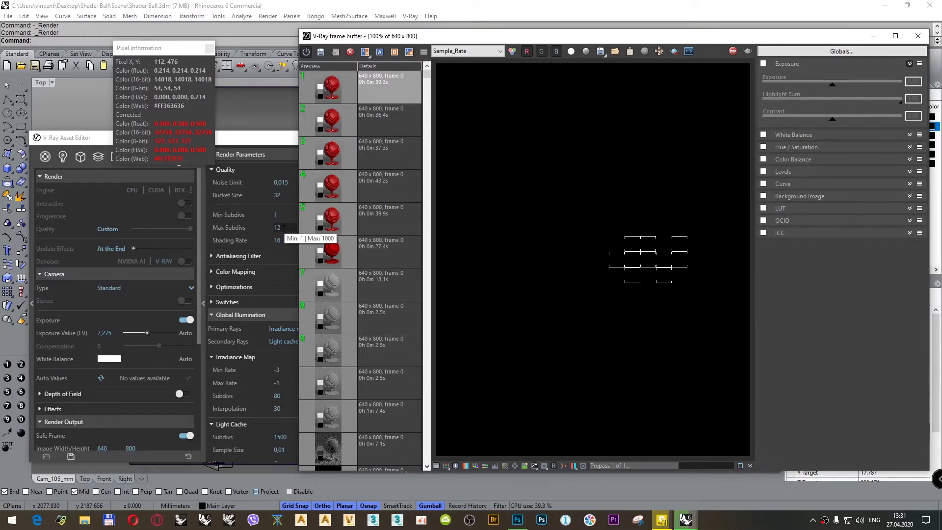
left_click(283, 228)
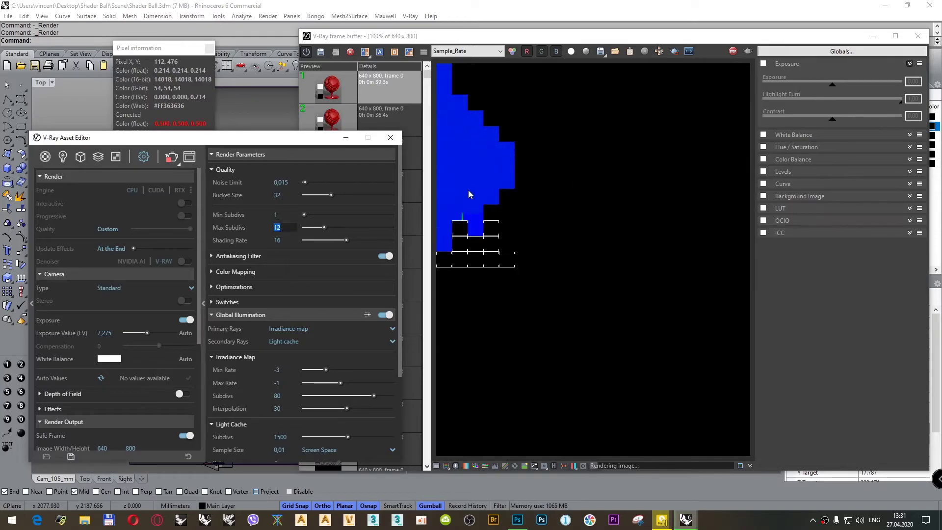
Step: Set Max Subdivs in the render quality settings to 18 for the following render
scroll(463, 176, "up", 3)
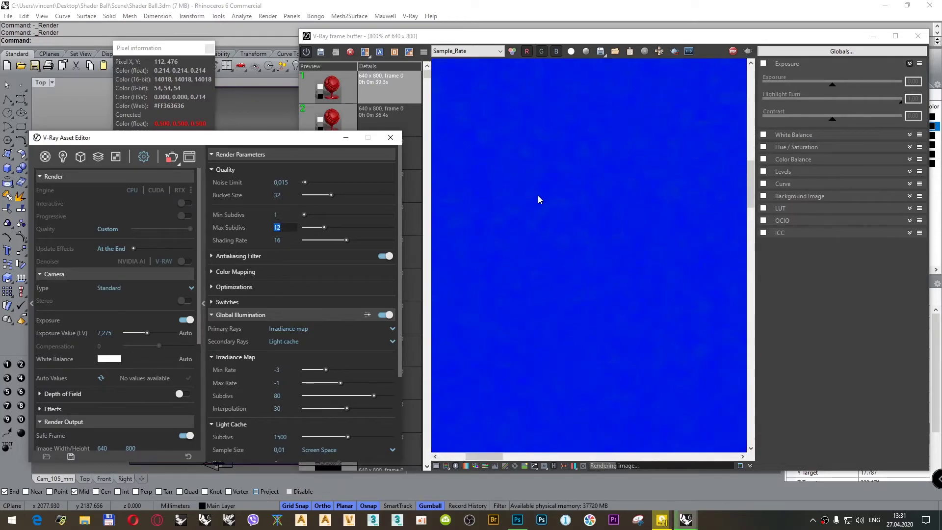
scroll(538, 196, "down", 2)
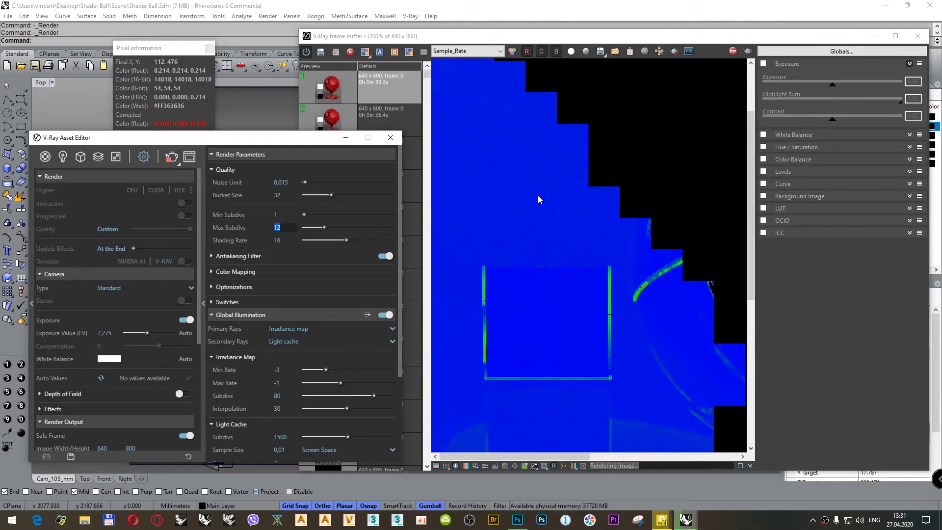
scroll(538, 195, "down", 1)
left_click(291, 227)
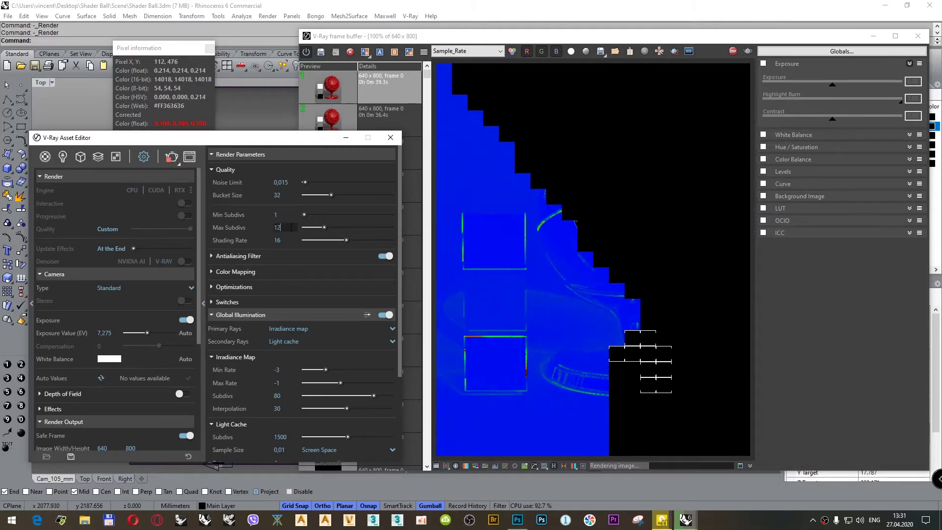
key("BackSpace")
type("8")
key("Return")
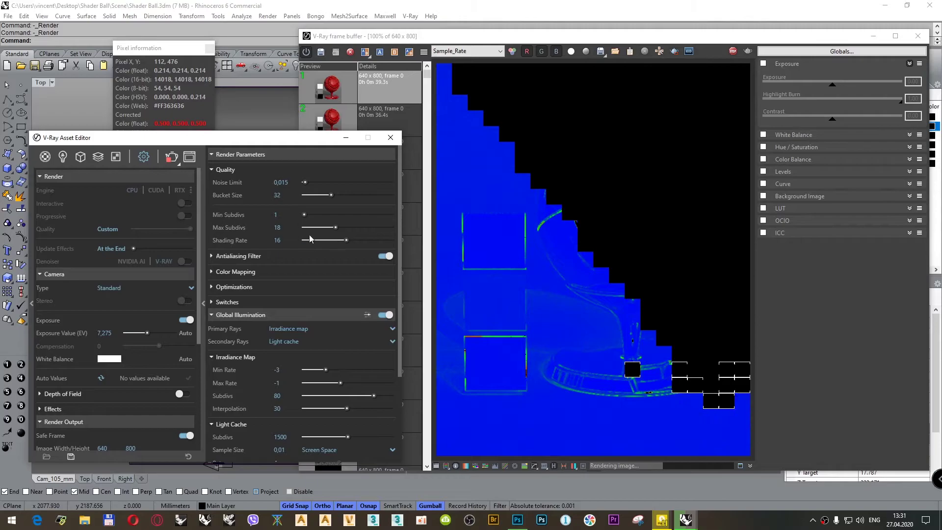
Step: Examine the Sample Rate element of the running render up close around the ball's rings and the plain background
left_click(548, 234)
scroll(535, 286, "down", 1)
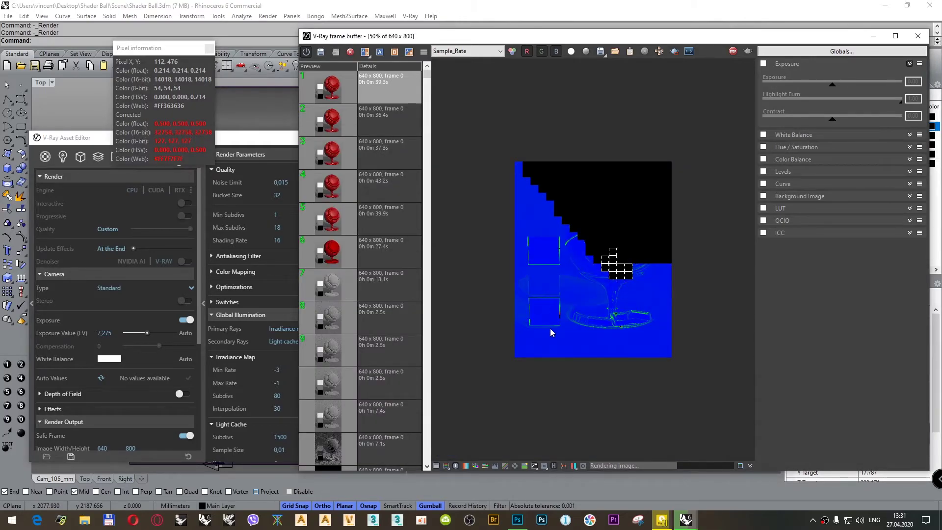
scroll(555, 321, "up", 1)
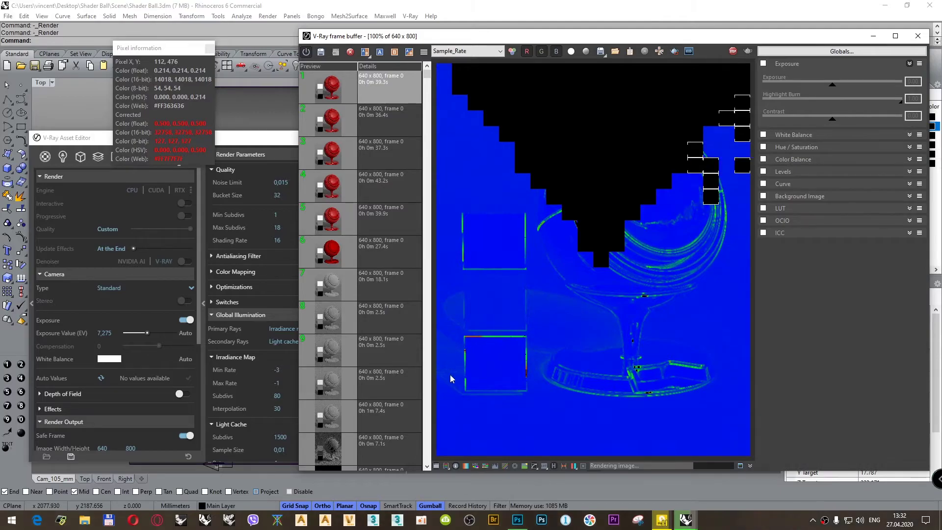
scroll(731, 96, "up", 3)
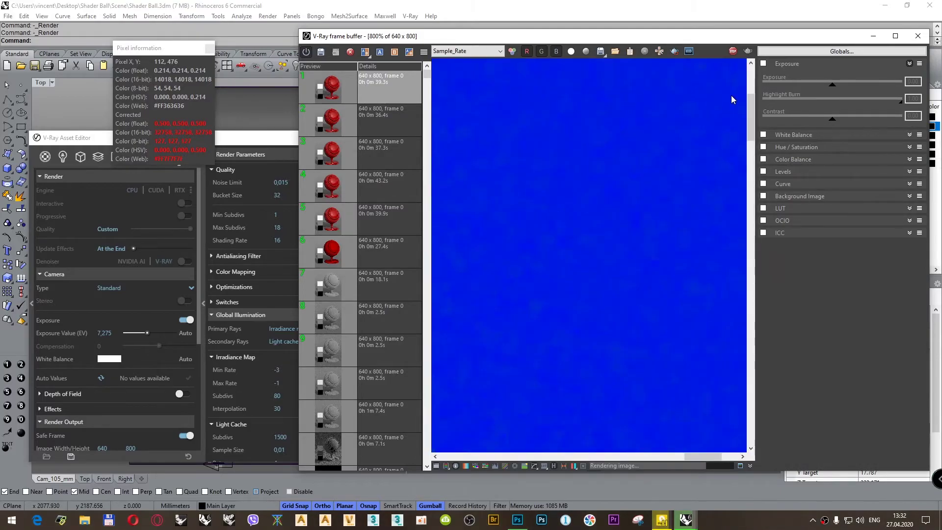
scroll(731, 95, "down", 1)
scroll(543, 150, "up", 1)
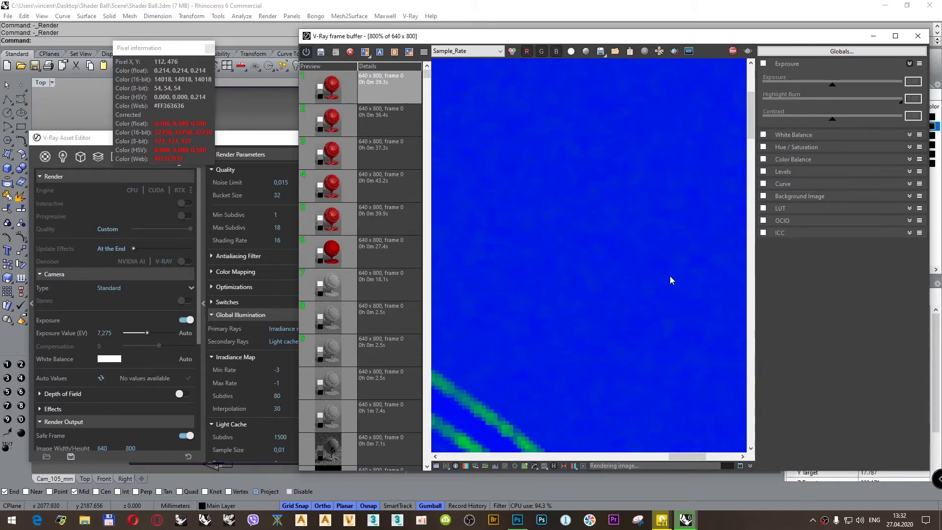
scroll(631, 179, "down", 3)
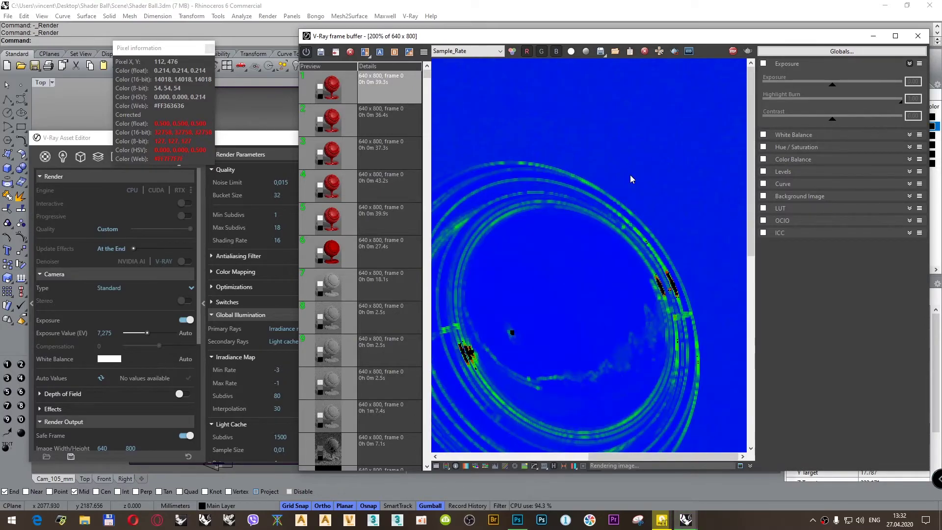
Step: Set the Shading Rate to 36 and re-render the scene
left_click(287, 240)
type("3")
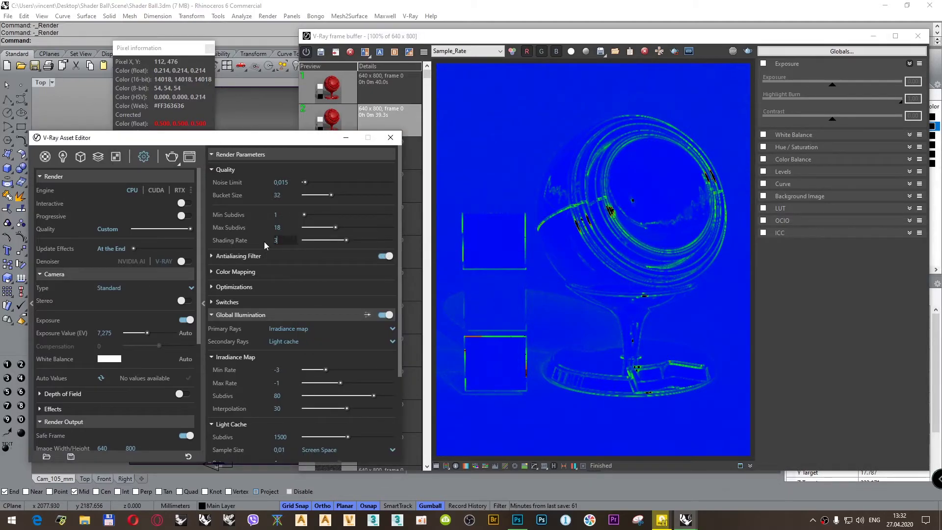
type("6")
left_click(679, 87)
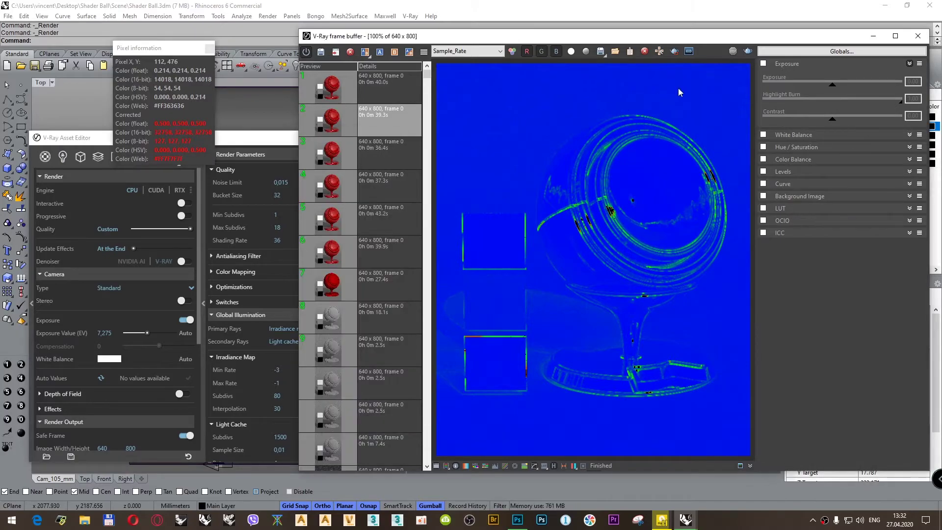
left_click(747, 52)
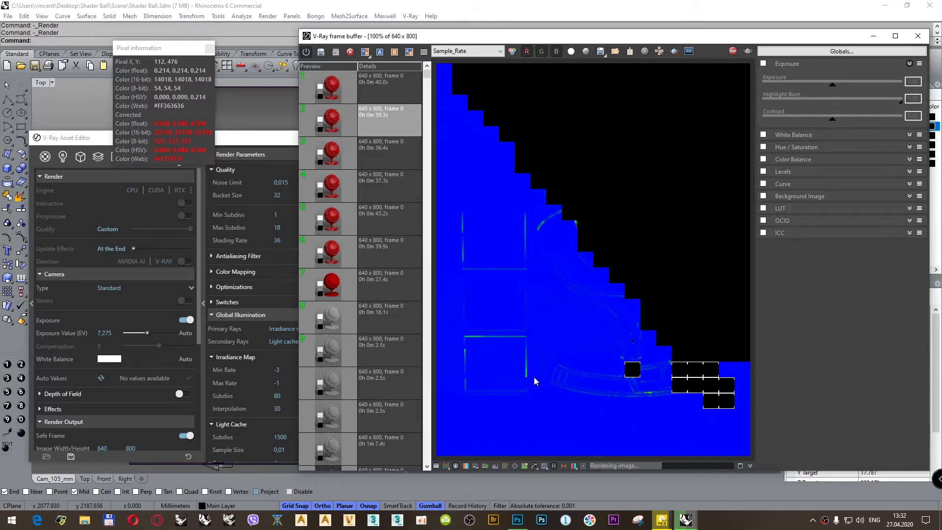
Step: Inspect the Sample Rate element around the ball's base and rings, and switch the frame buffer to the RGB color channel
scroll(652, 391, "up", 3)
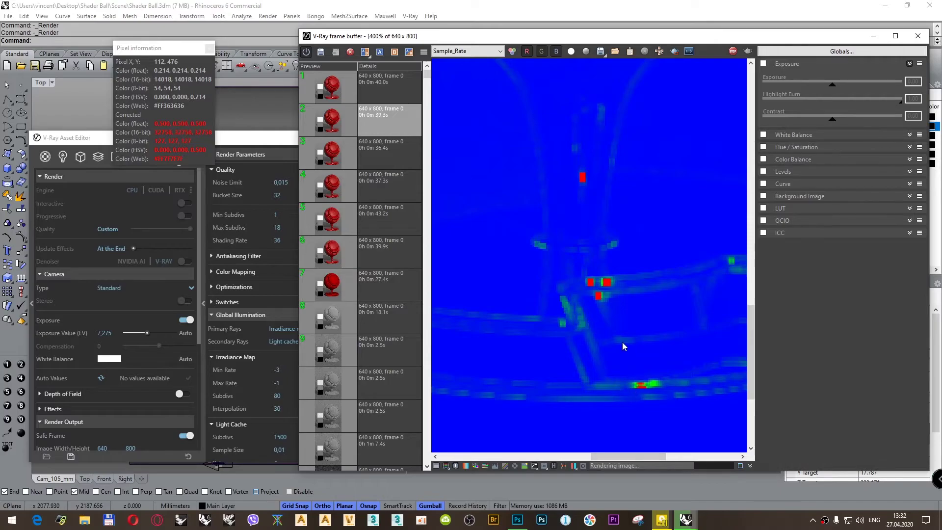
scroll(622, 343, "down", 1)
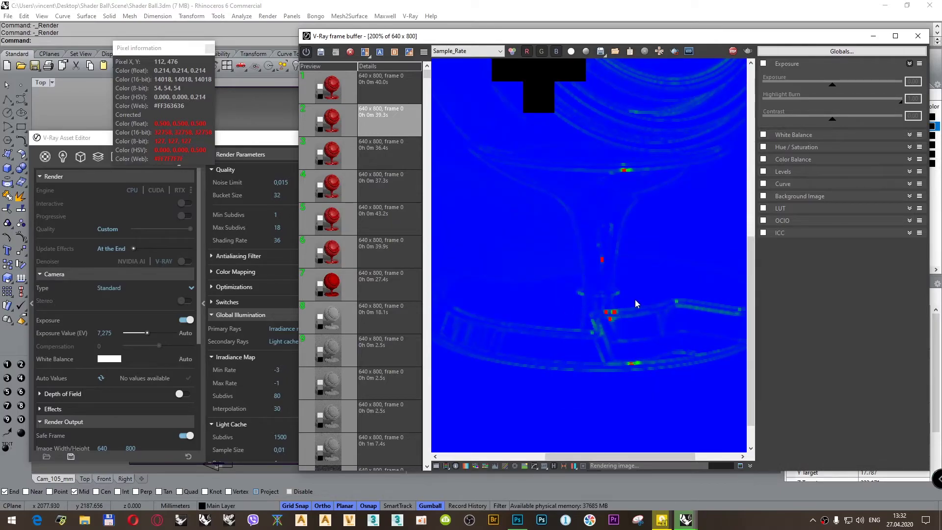
scroll(595, 335, "down", 1)
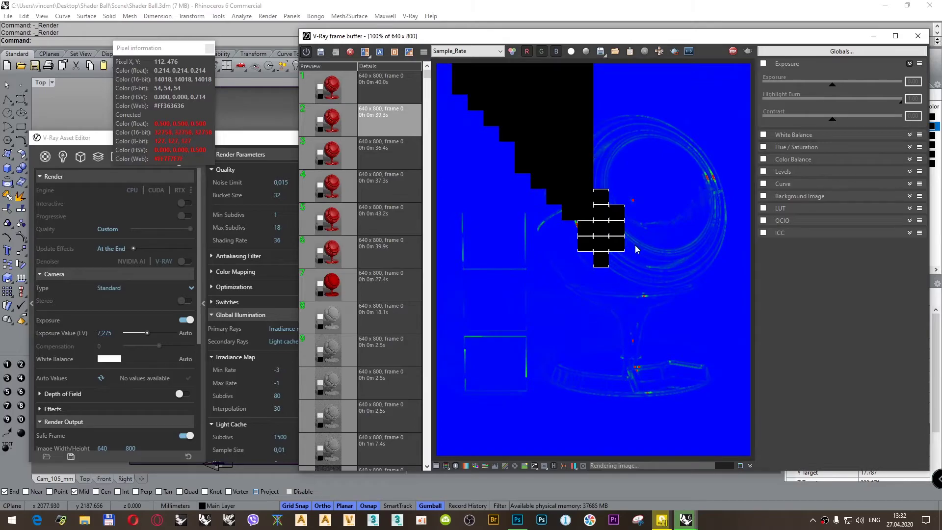
scroll(715, 180, "up", 1)
scroll(714, 178, "up", 3)
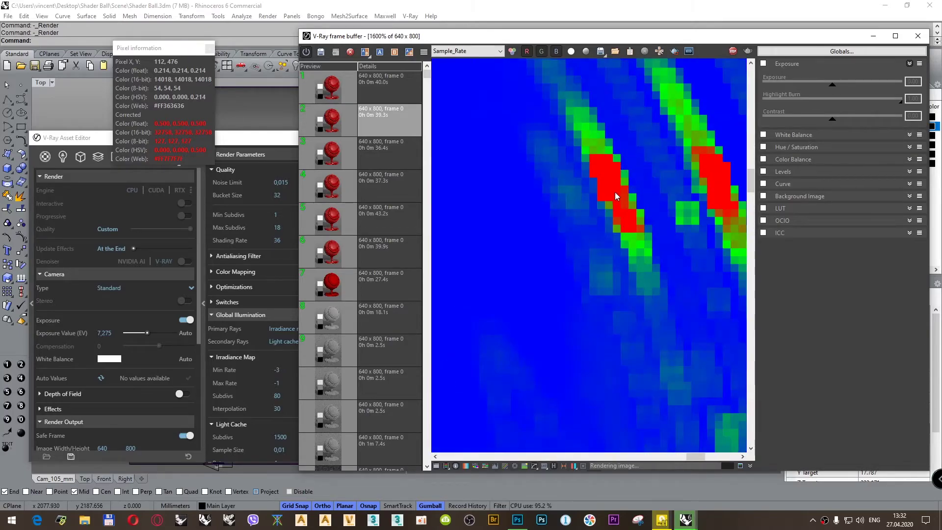
scroll(608, 181, "down", 4)
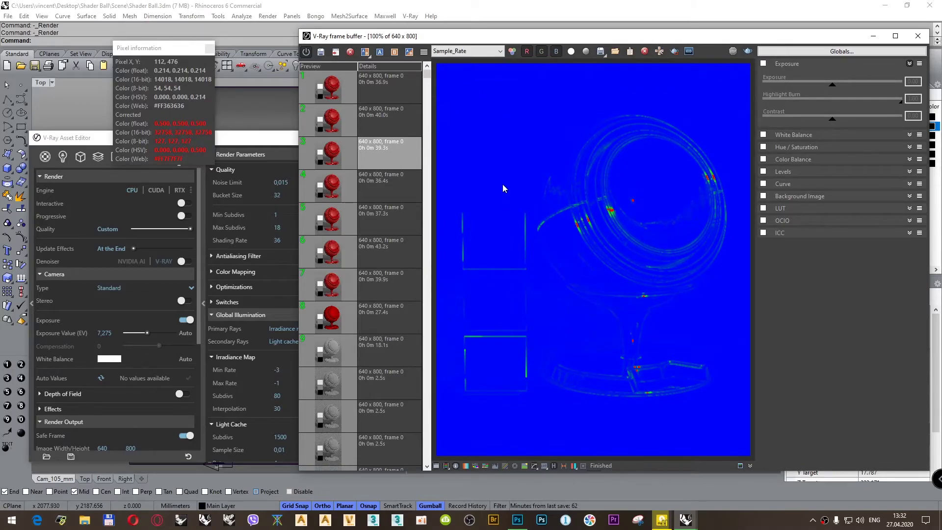
left_click(475, 53)
left_click(471, 60)
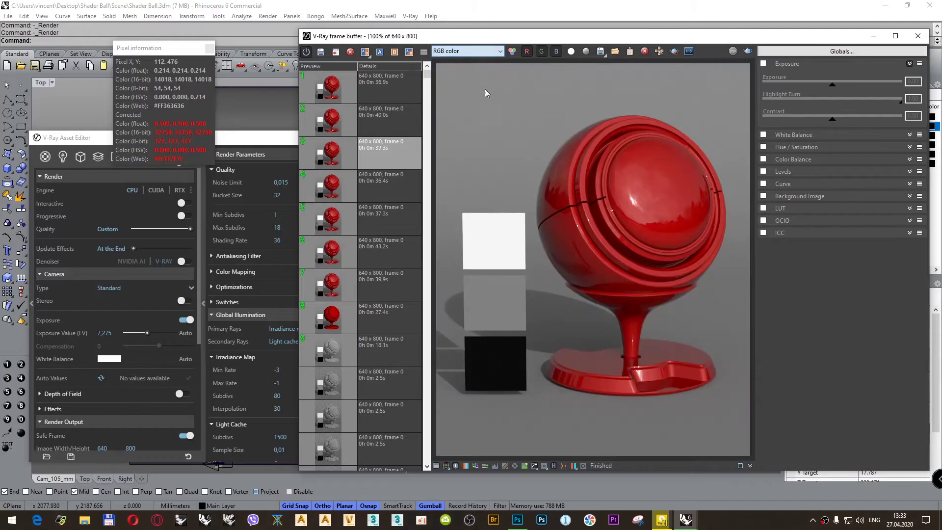
Step: Look into the Dome Light's Color Correction texture and review the global illumination and advanced camera parameters
left_click(242, 140)
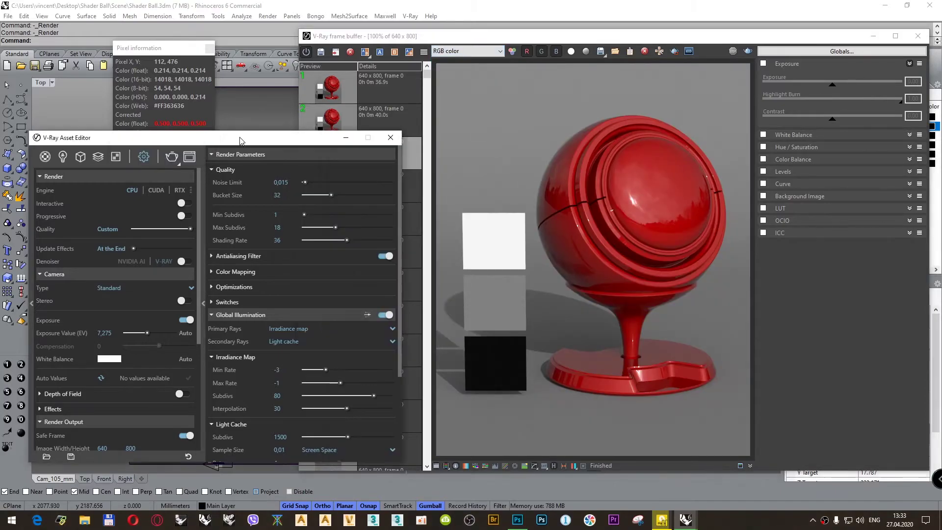
left_click(63, 157)
left_click(66, 201)
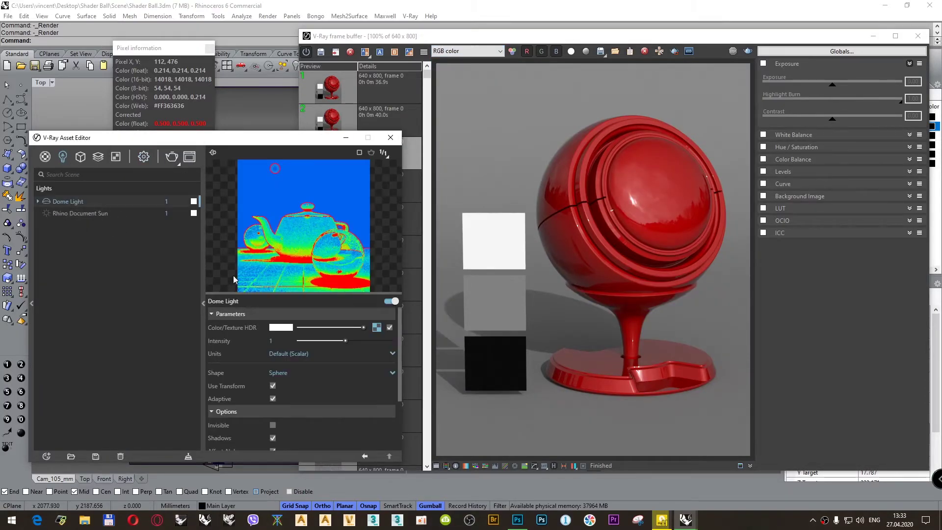
left_click(377, 327)
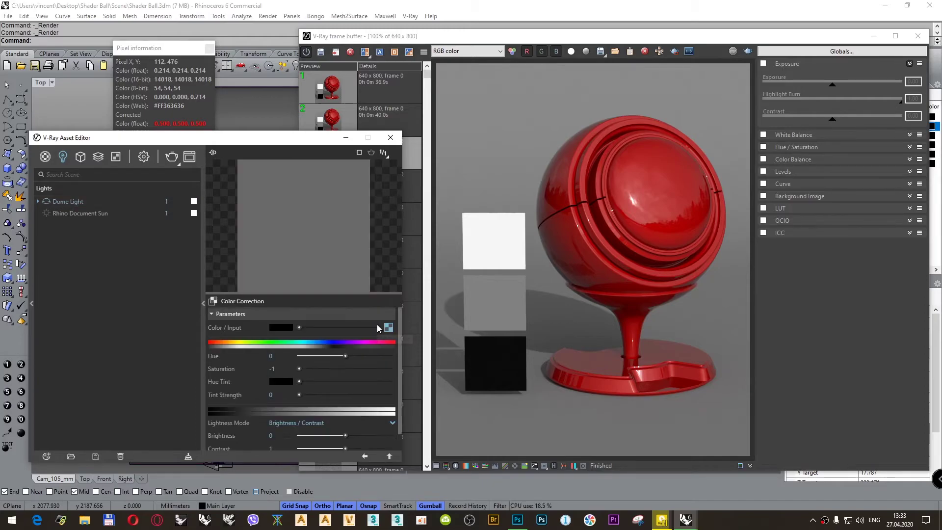
left_click(143, 157)
scroll(277, 401, "down", 3)
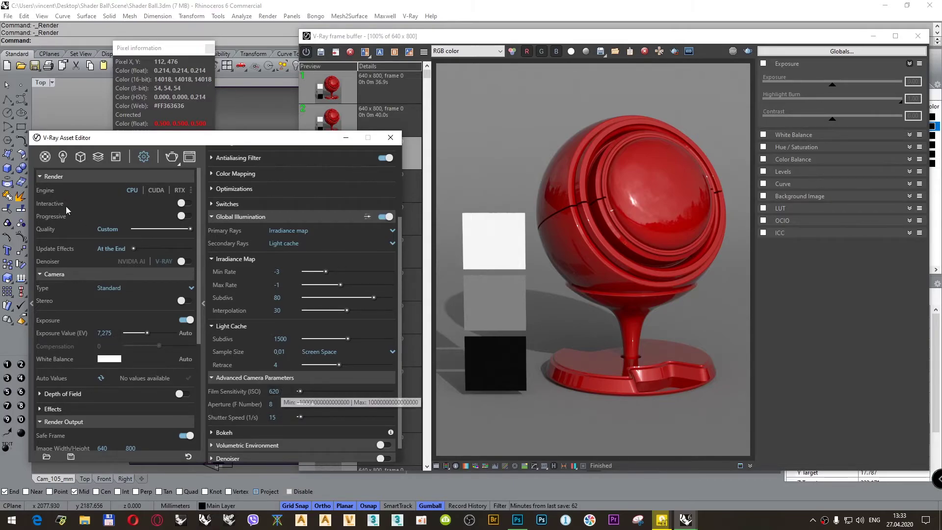
Step: Replace the image file in the Dome Light's bitmap texture with the "May 1759 - Parking lot - Clear sun" environment image
left_click(63, 157)
left_click(82, 202)
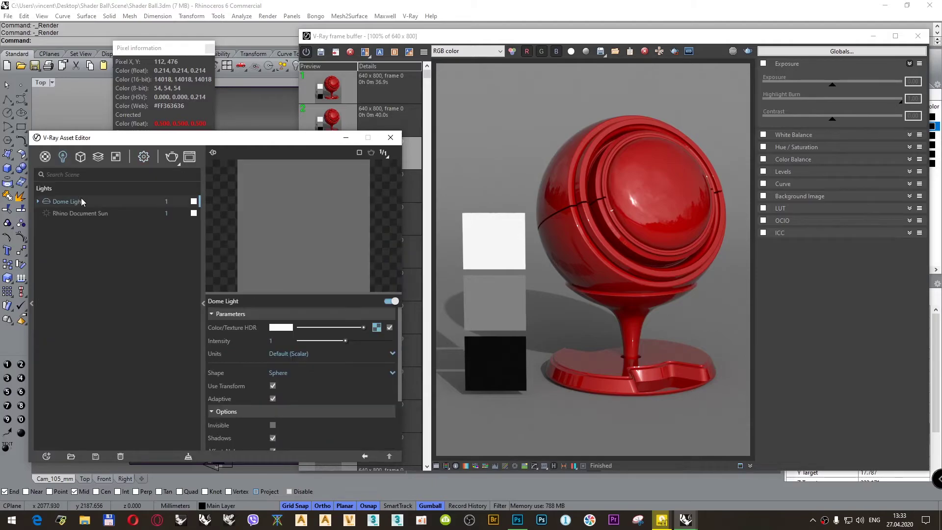
left_click(362, 327)
left_click(387, 328)
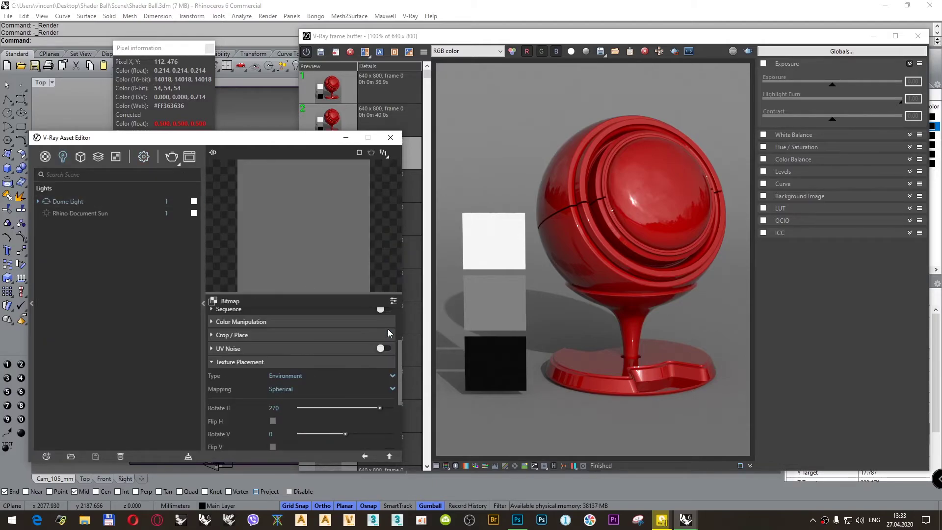
scroll(362, 334, "up", 3)
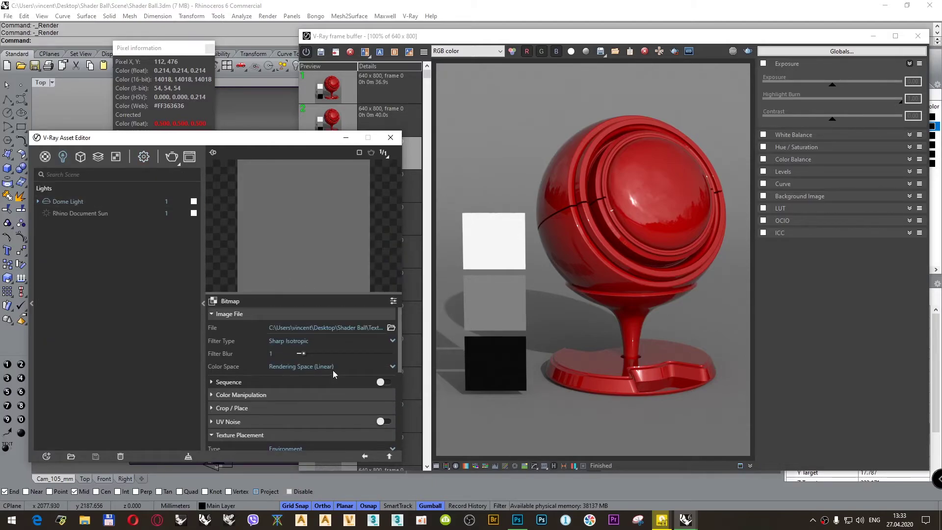
left_click(390, 327)
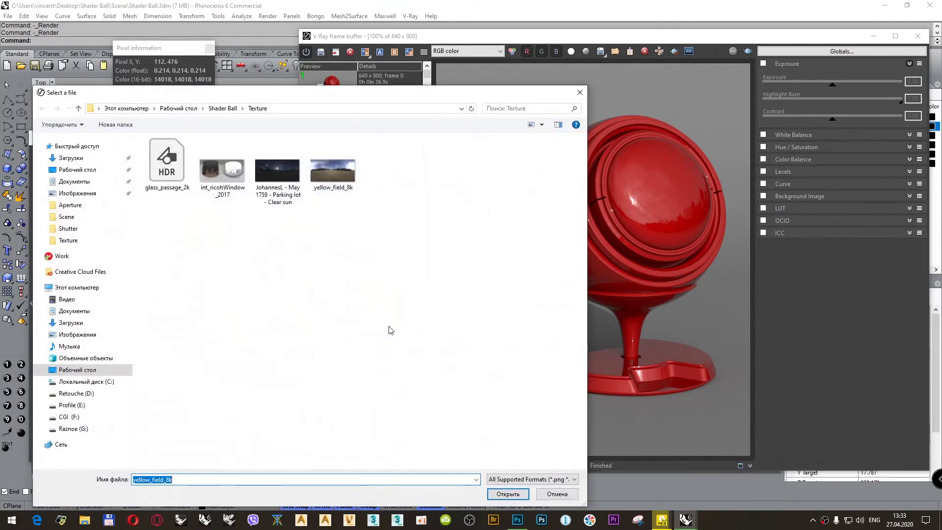
left_click(274, 172)
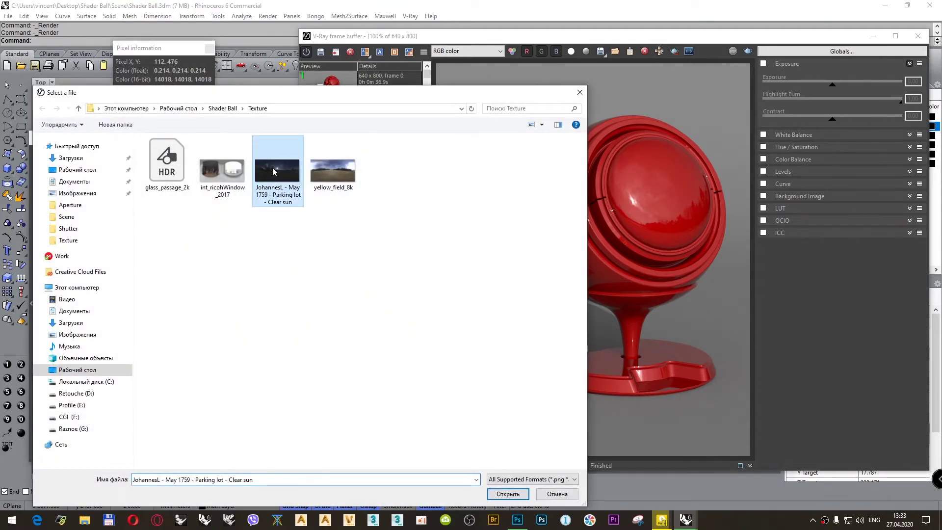
left_click(503, 492)
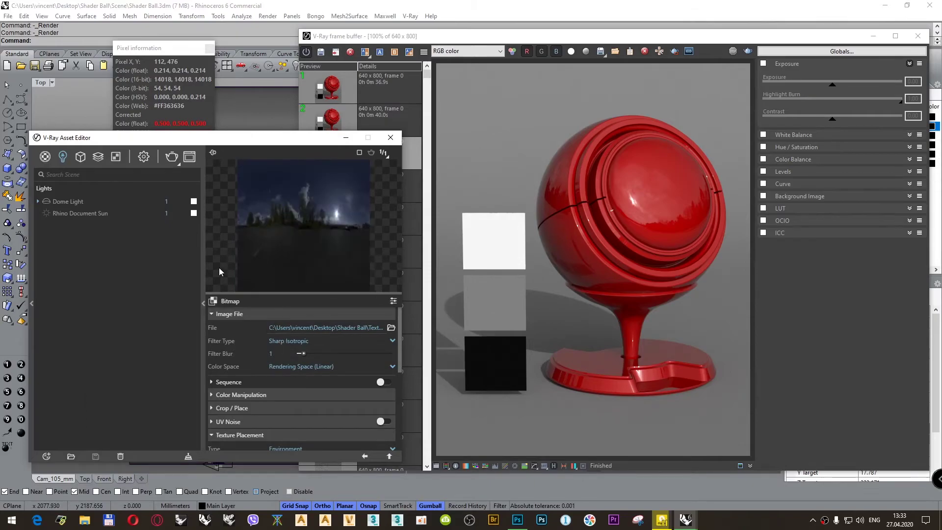
Step: Enable Interactive rendering, move the frame buffer clear of the Rhino toolbars, and start the interactive render
left_click(141, 160)
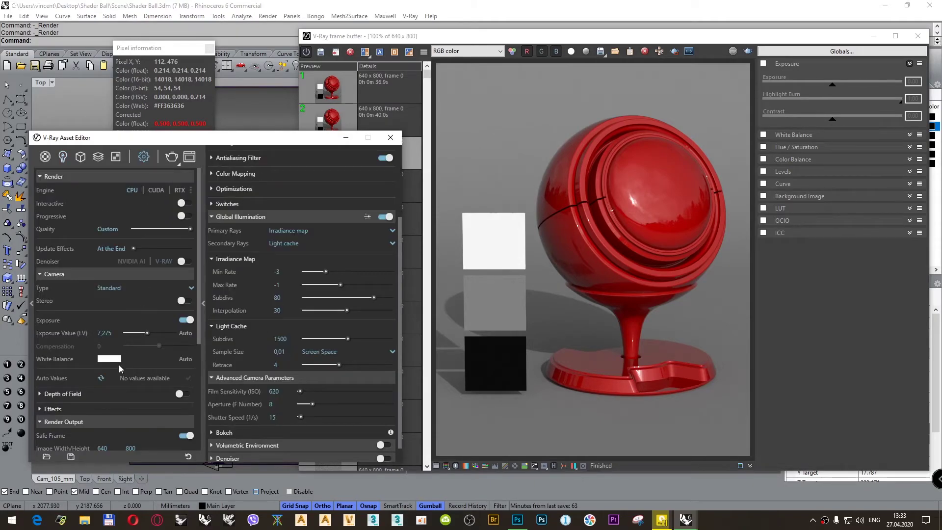
scroll(120, 368, "down", 5)
scroll(143, 289, "up", 5)
left_click(185, 202)
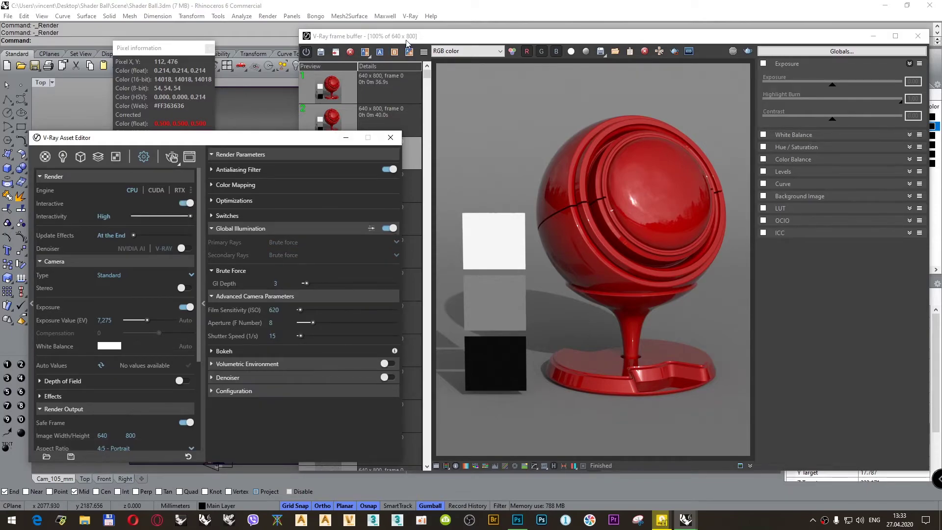
left_click_drag(408, 38, 442, 102)
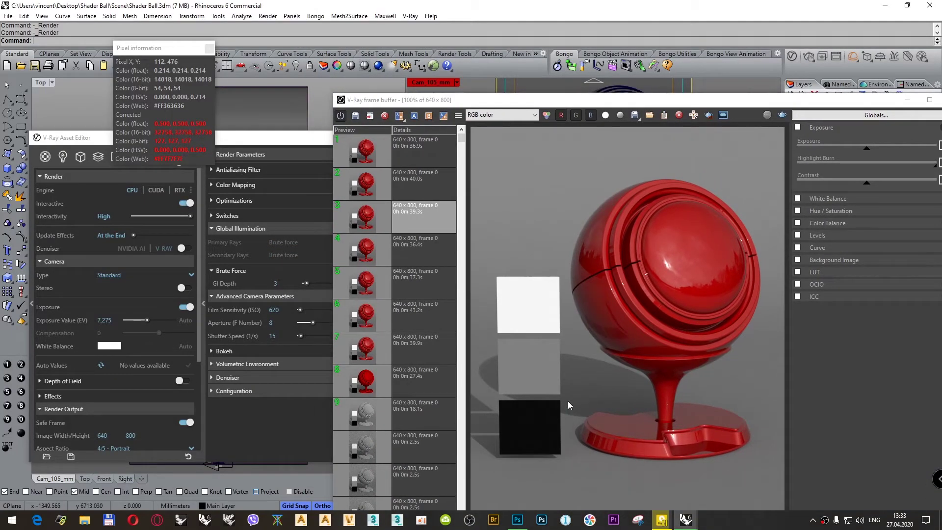
left_click(808, 56)
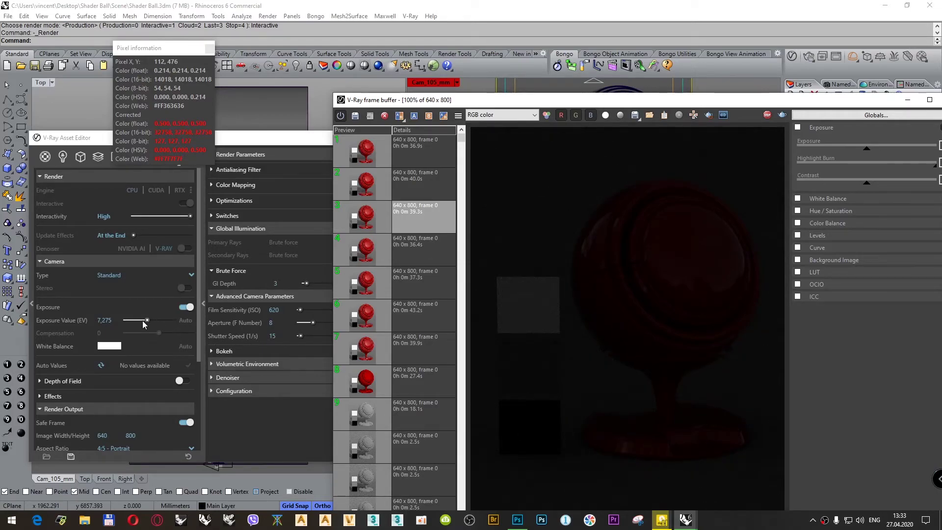
Step: Set the camera's Film Sensitivity (ISO) to 1200
left_click(273, 310)
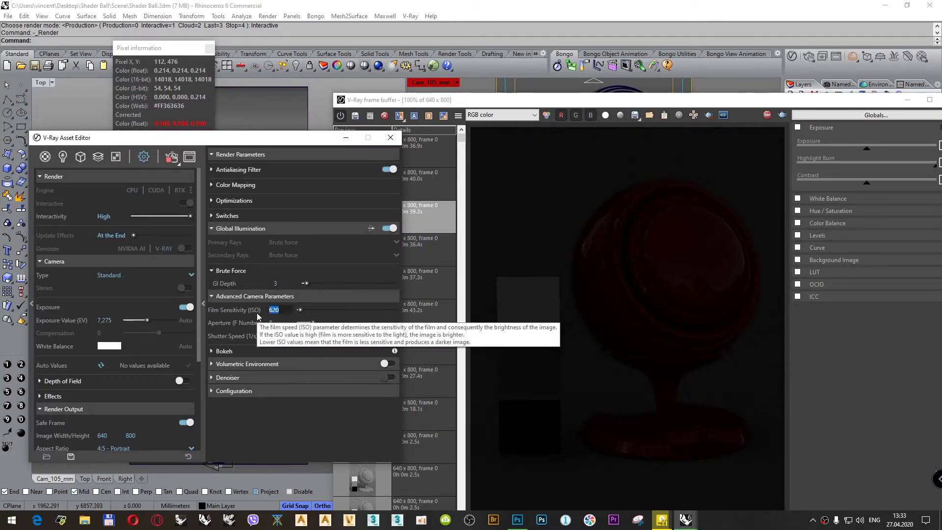
type("120")
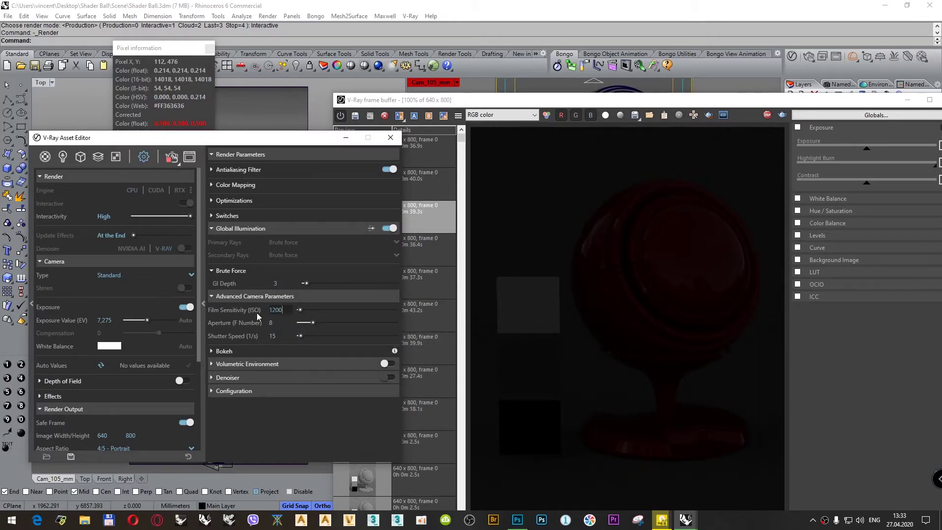
type("0")
key("Return")
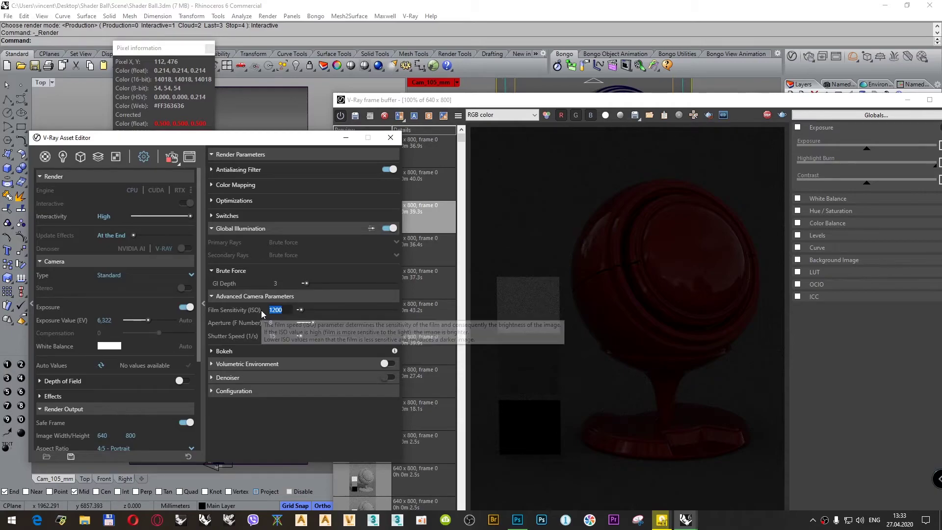
Step: Raise the camera's Film Sensitivity (ISO) to 2400 and on to 3200 while the interactive render updates
type("2400")
key("Return")
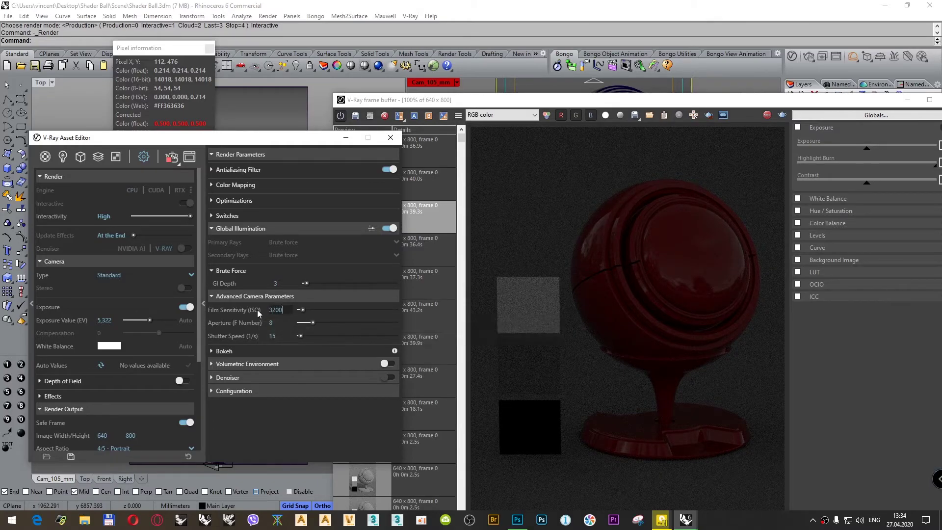
type("3200")
key("Return")
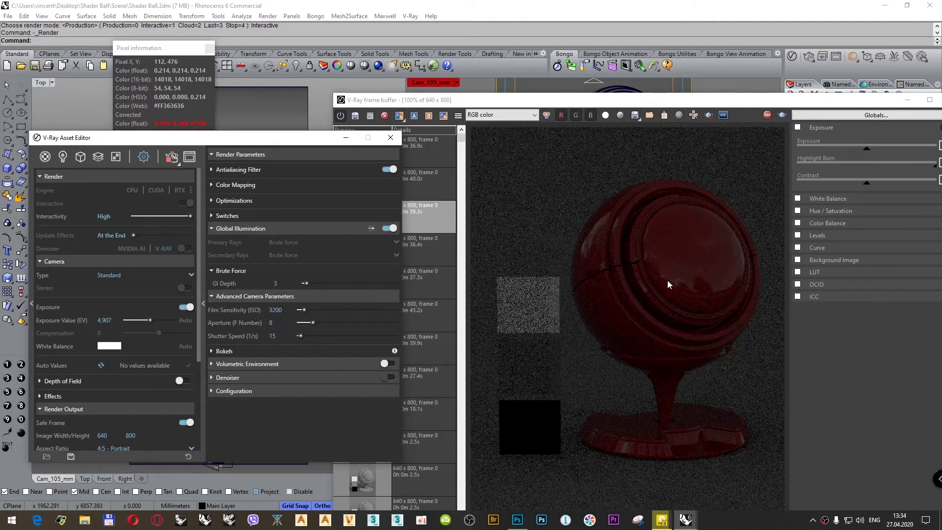
Step: Test horizontal rotations of 0, 30 and 90 on the Dome Light's environment bitmap, settle on 150, and inspect the render
left_click(63, 158)
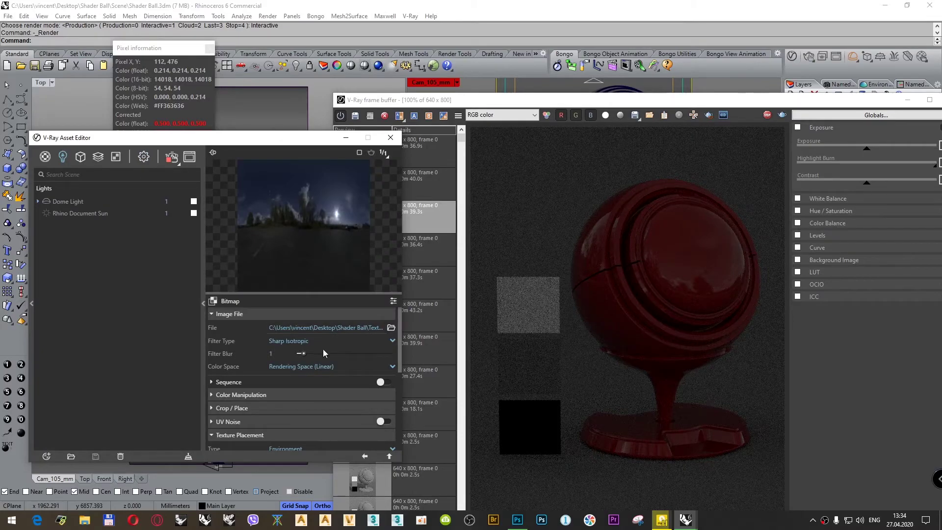
scroll(320, 395, "down", 5)
scroll(320, 392, "up", 2)
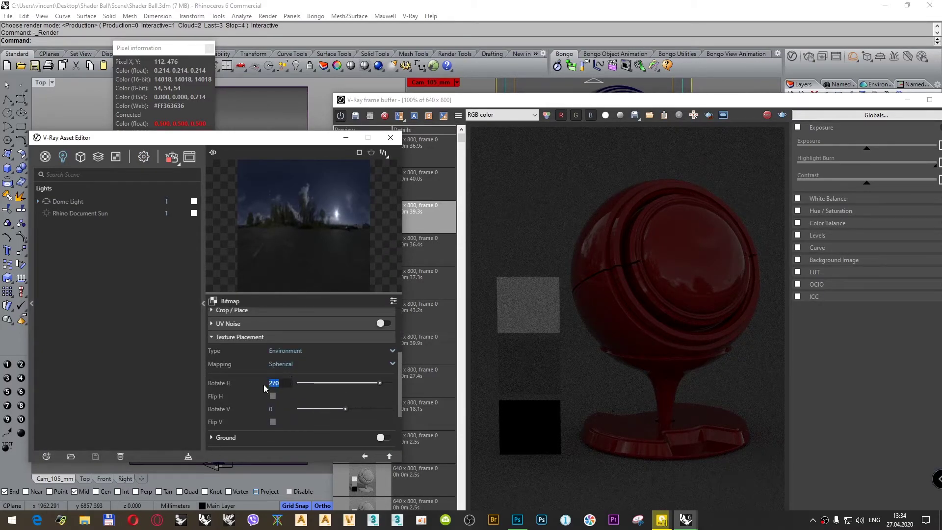
type("0")
key("Return")
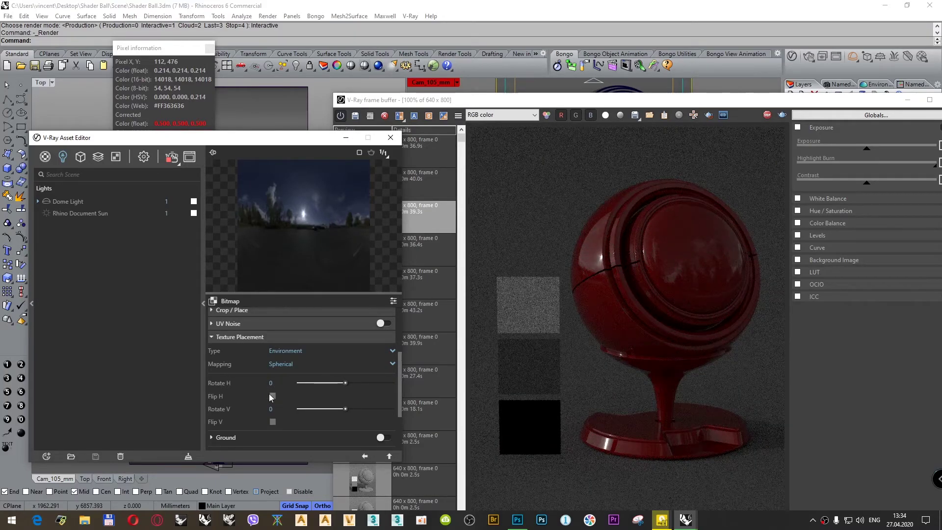
type("30")
key("Return")
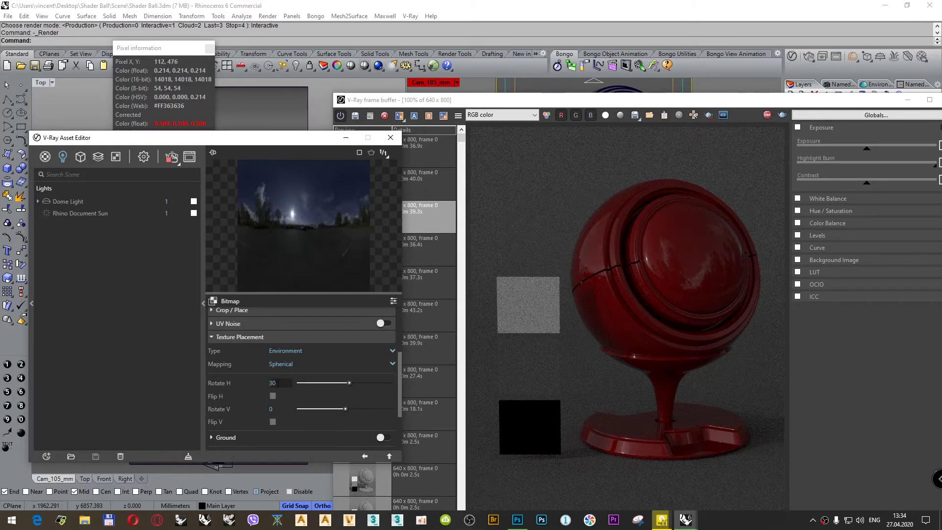
type("90")
key("Return")
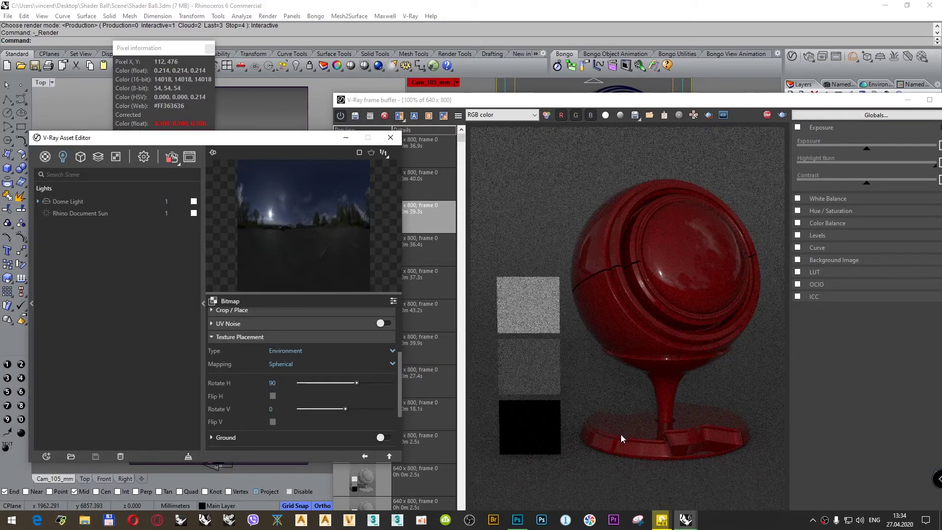
left_click(260, 385)
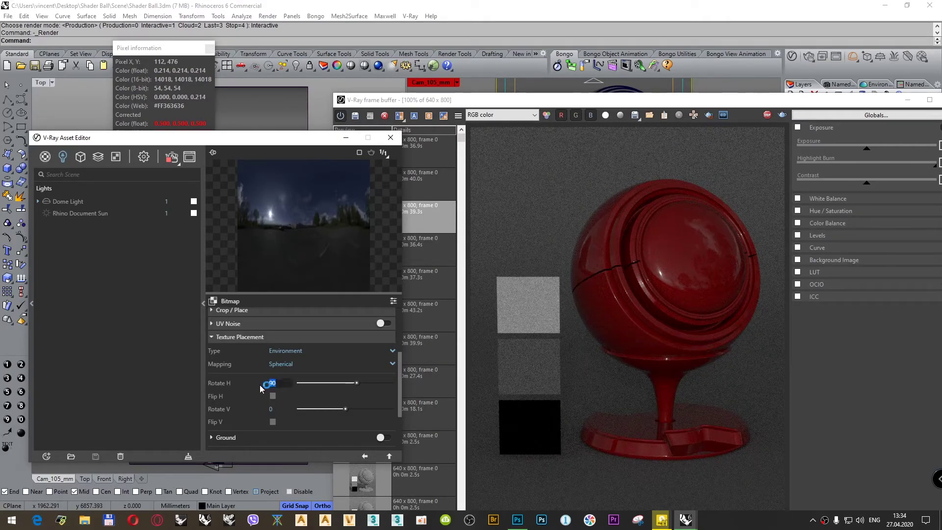
type("150")
key("Return")
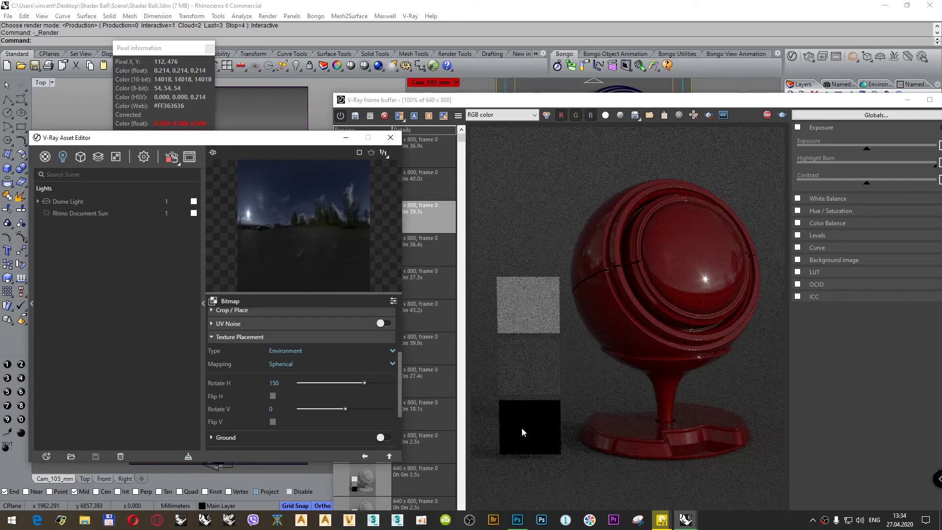
scroll(572, 443, "up", 2)
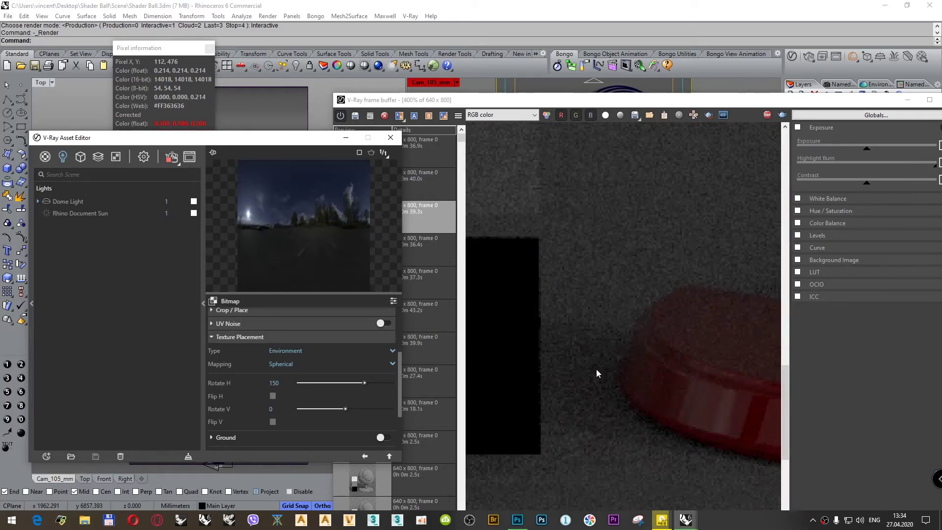
scroll(596, 369, "down", 2)
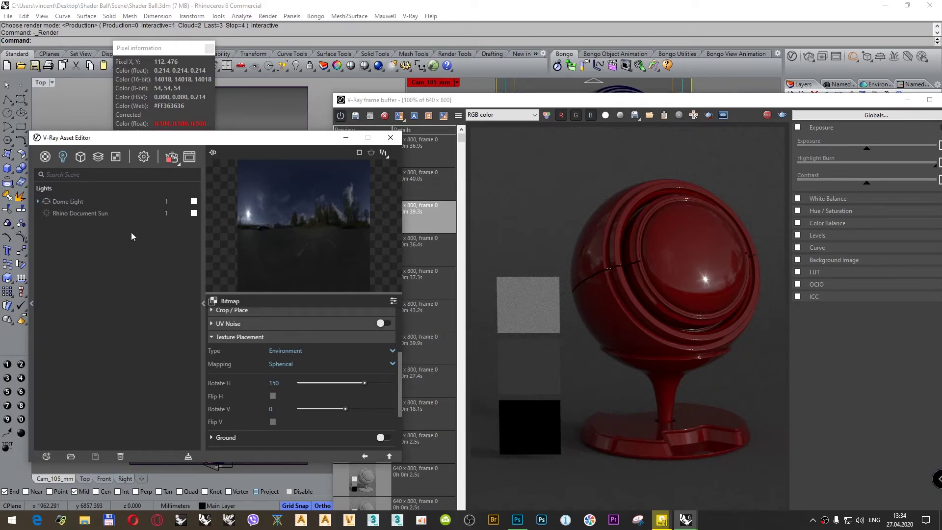
Step: Stop the interactive render and define a render region around the middle grey calibration square
left_click(144, 157)
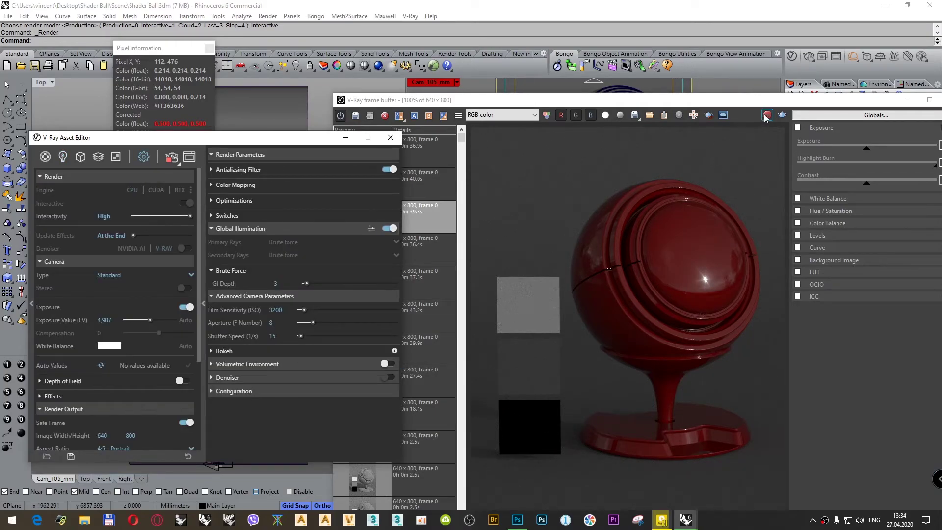
left_click(728, 88)
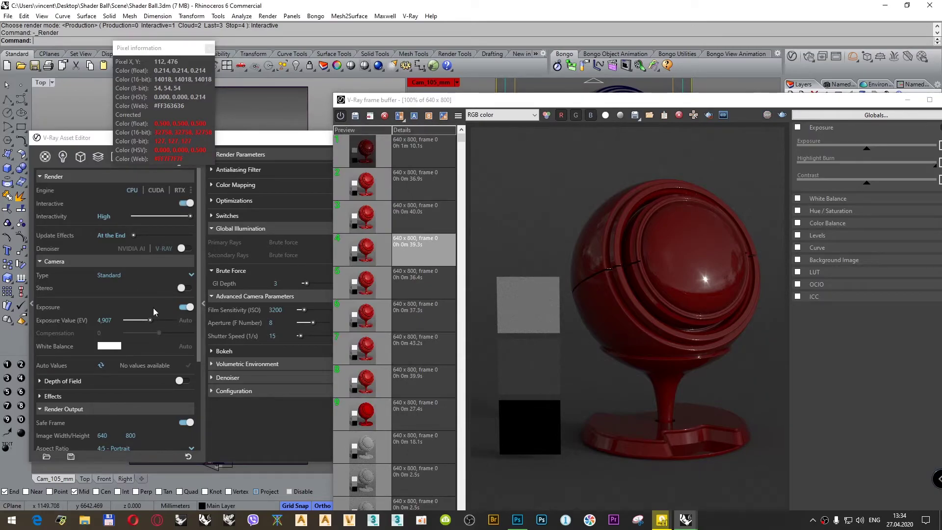
left_click(709, 115)
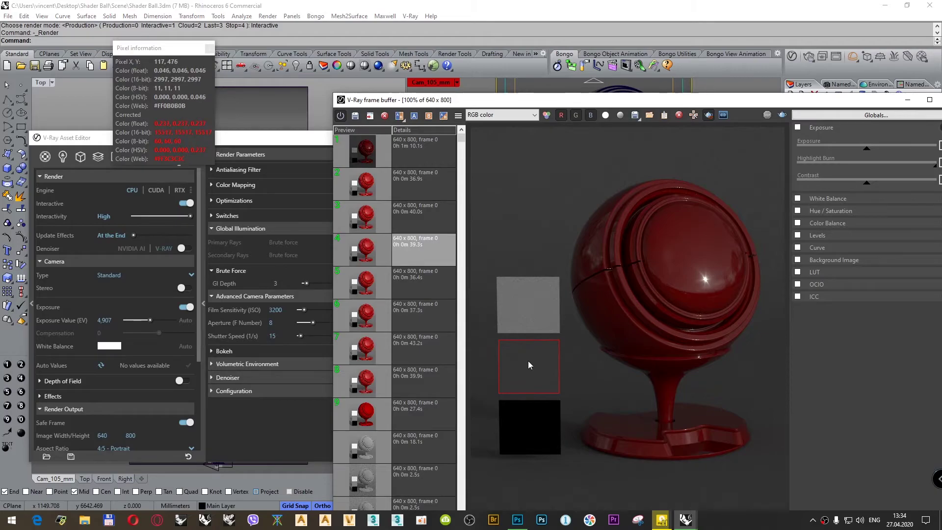
Step: Disable Interactive and Progressive rendering and render the grey square region with the Film Sensitivity (ISO) set to 6400
left_click_drag(255, 141, 224, 149)
double_click(233, 320)
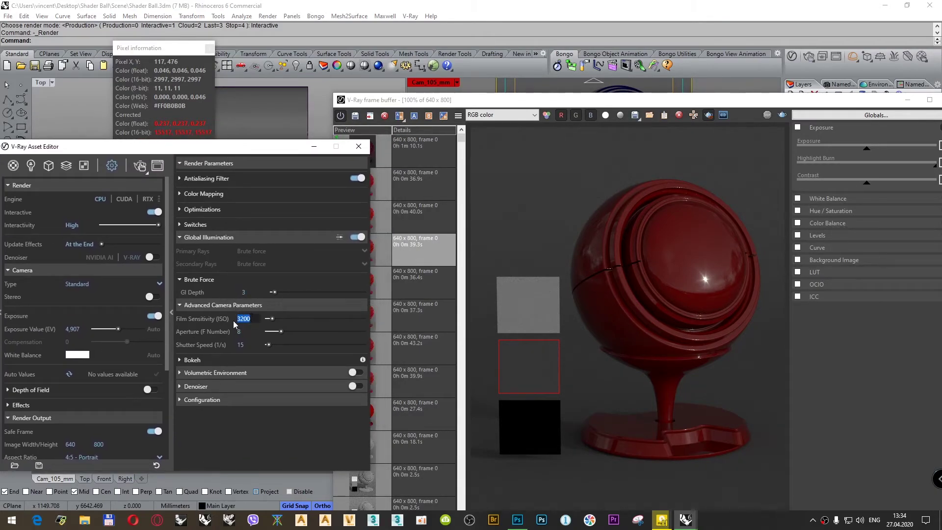
type("6400")
key("Return")
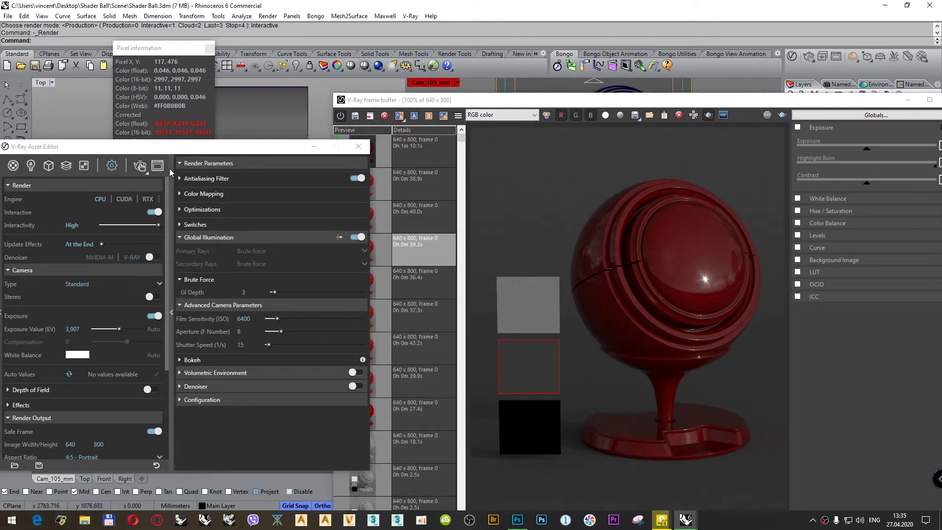
left_click(139, 167)
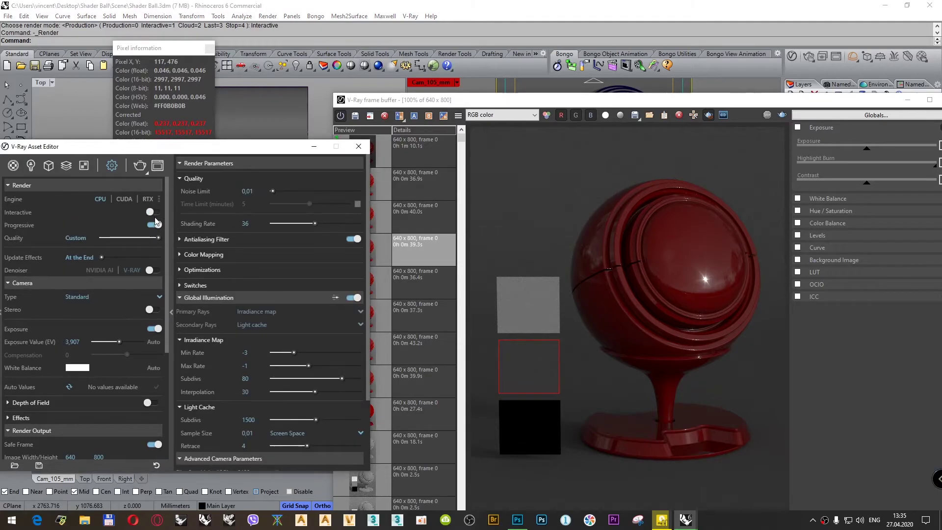
left_click(139, 167)
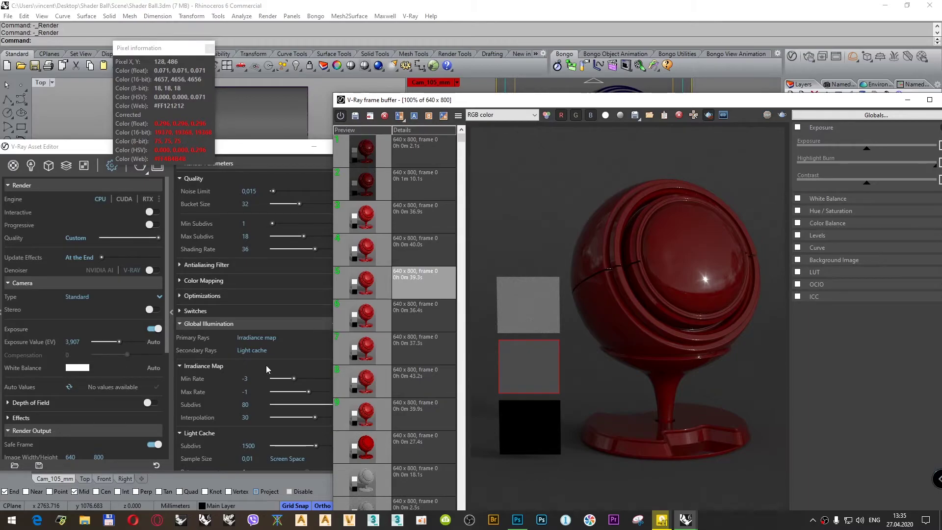
Step: Set the Film Sensitivity (ISO) to 12800 and render the grey square region again
scroll(255, 383, "down", 3)
double_click(254, 383)
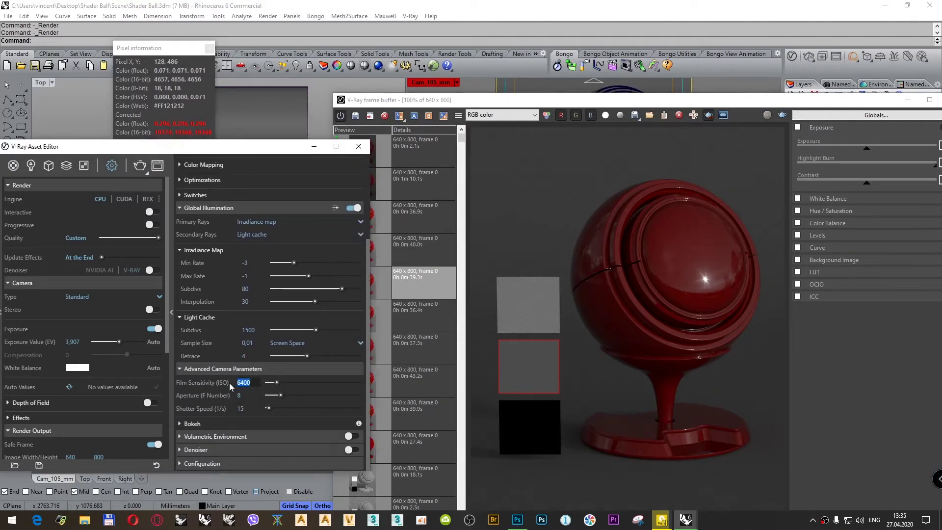
type("12800")
key("Return")
left_click(503, 351)
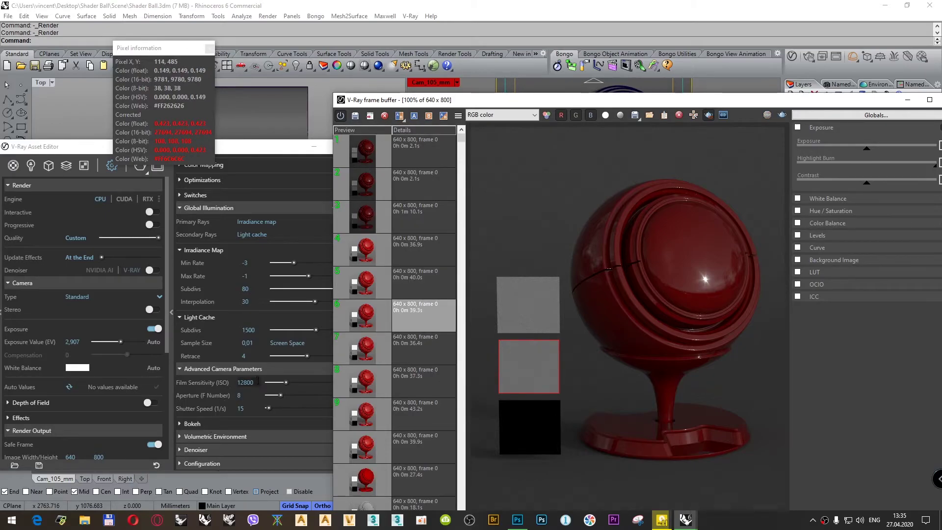
Step: Double the Film Sensitivity (ISO) to 25600 and render the grey square region to check its brightness
double_click(232, 383)
type("25600")
key("Return")
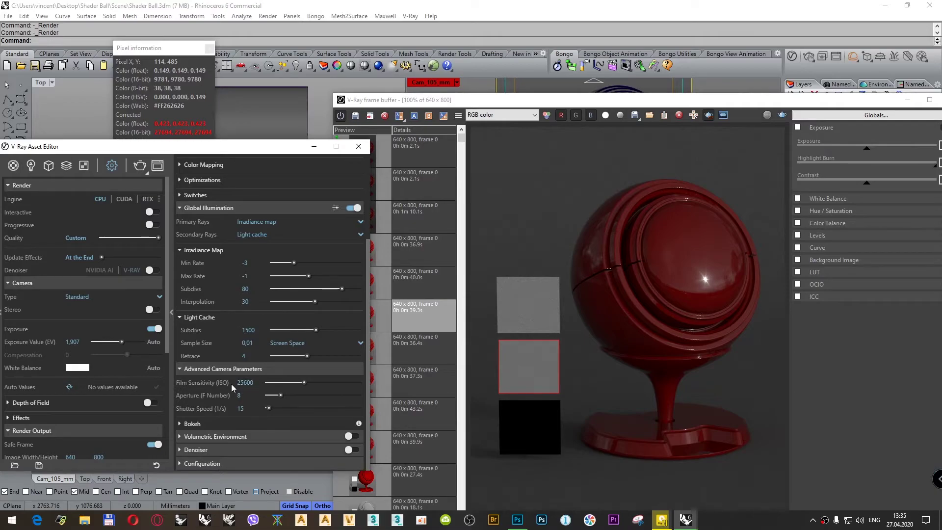
left_click(140, 167)
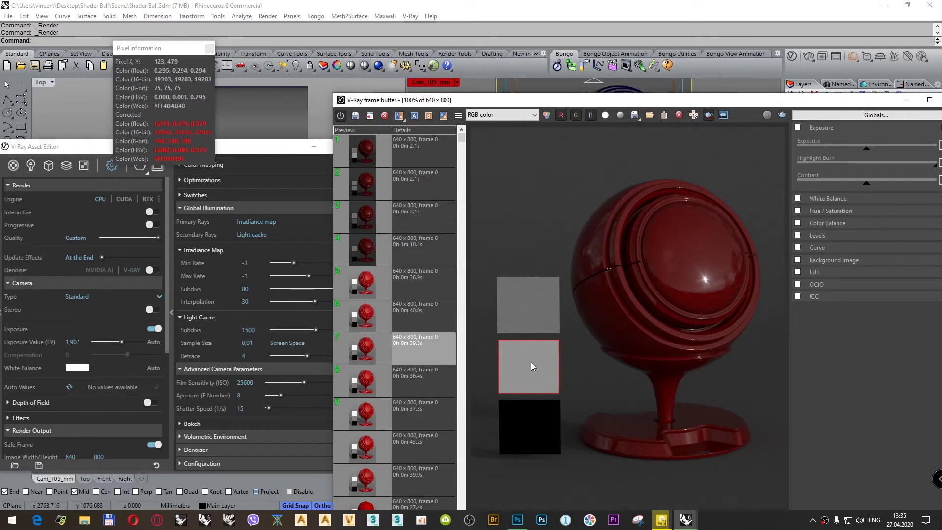
Step: Lower the Film Sensitivity (ISO) to 22000 and render the grey square region again
left_click(236, 384)
type("200")
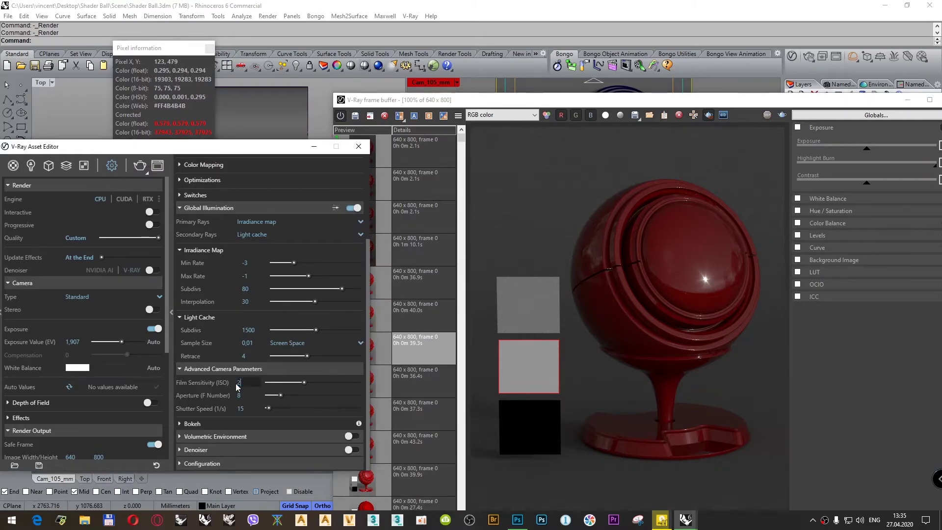
key("BackSpace")
type("2000")
key("Return")
left_click(782, 115)
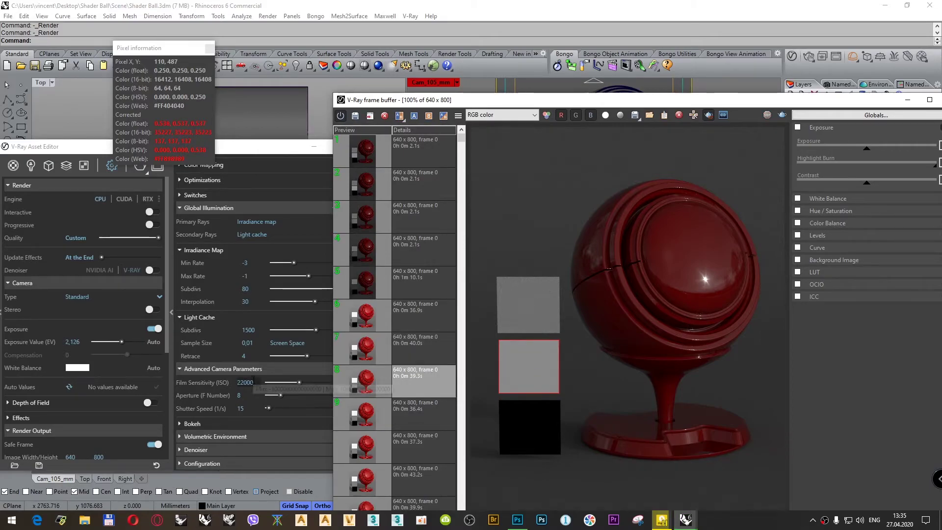
Step: Reduce the Film Sensitivity (ISO) to 21000 and render the region to check the grey square's value
left_click(232, 384)
type("21000")
key("Return")
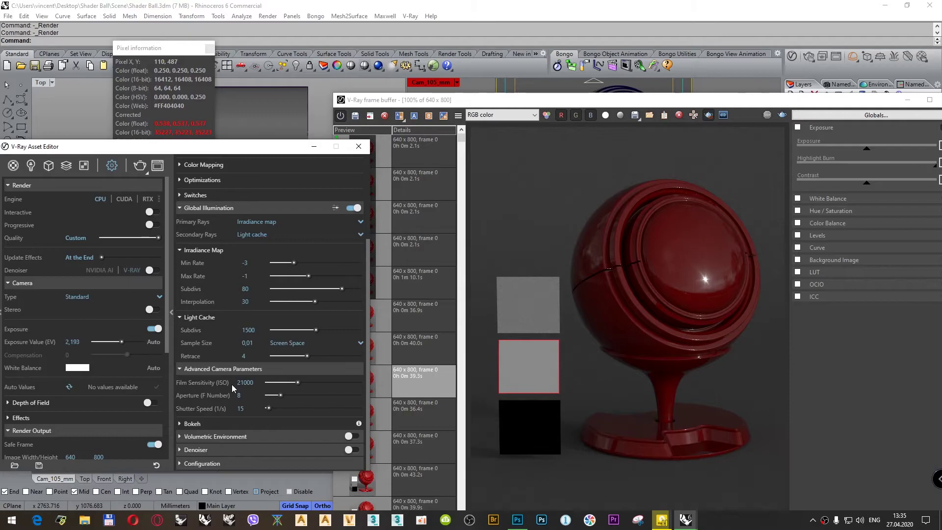
left_click(712, 164)
key("Return")
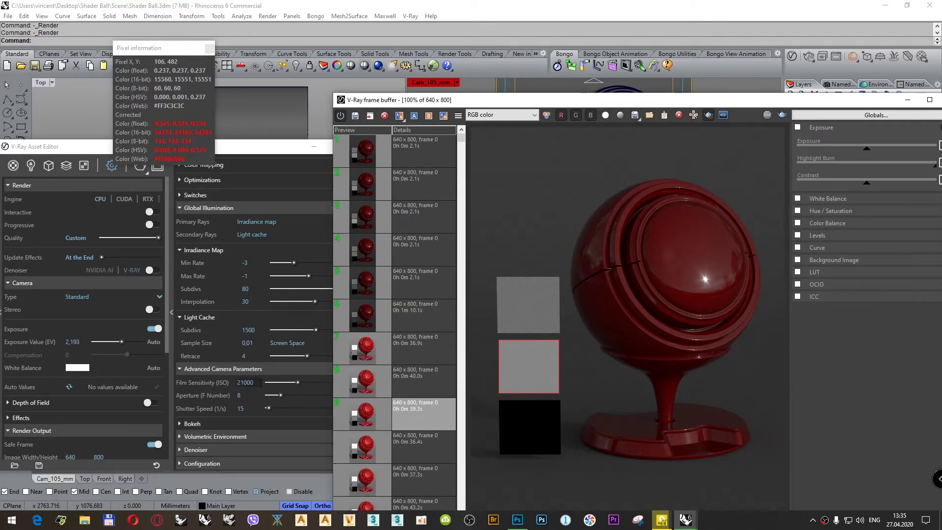
Step: Set the Film Sensitivity (ISO) to 20000 and render the grey square region again
left_click(245, 382)
type("200")
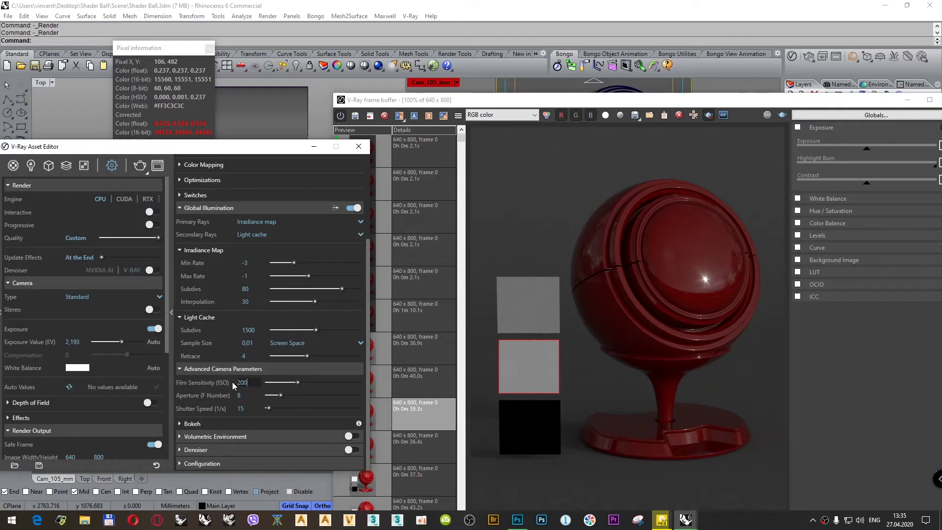
type("00")
key("Return")
left_click(557, 350)
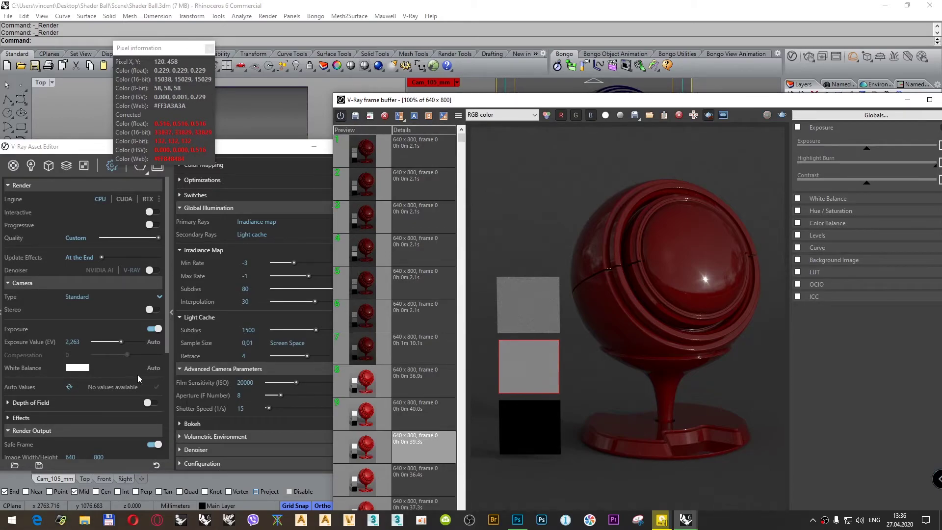
Step: Reduce the Film Sensitivity (ISO) to 19000 and re-render the grey square region
left_click_drag(254, 383, 245, 382)
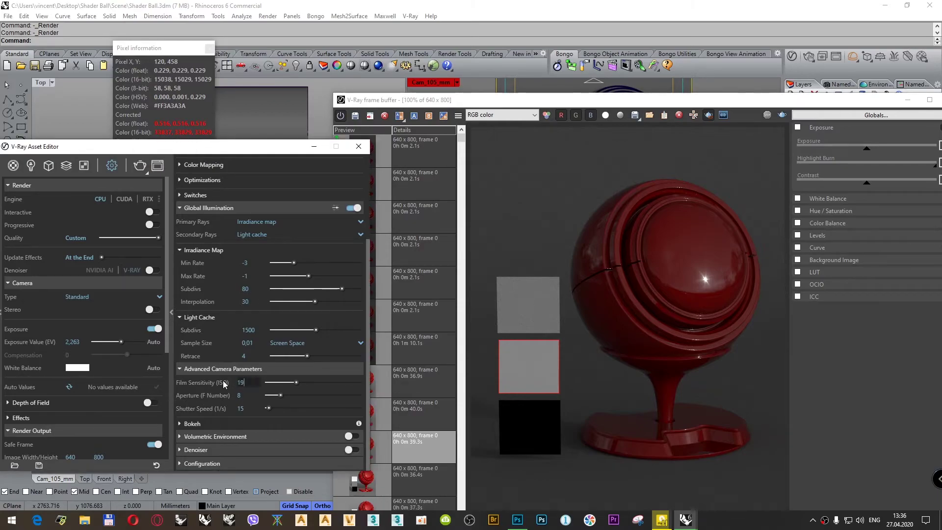
key("Return")
left_click(140, 165)
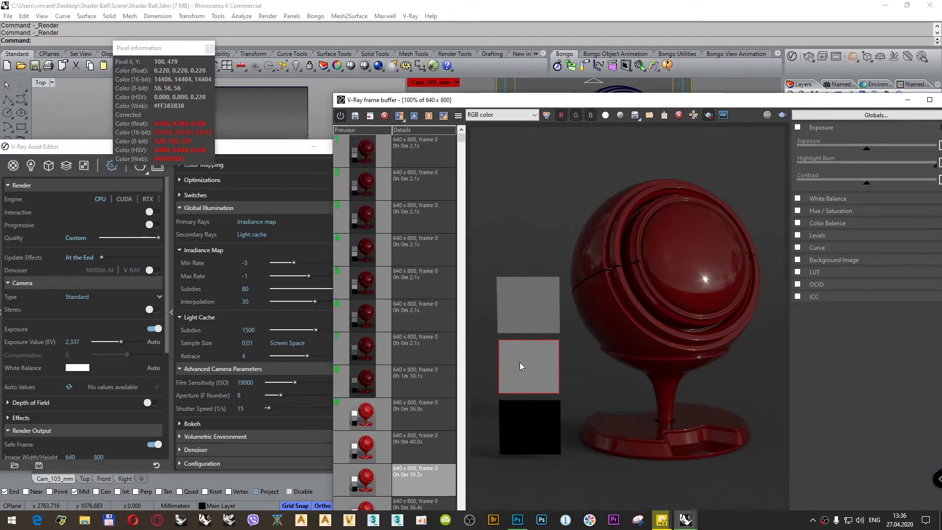
Step: Lower the Film Sensitivity (ISO) to 18000 and render the region to check the grey square's value
double_click(246, 384)
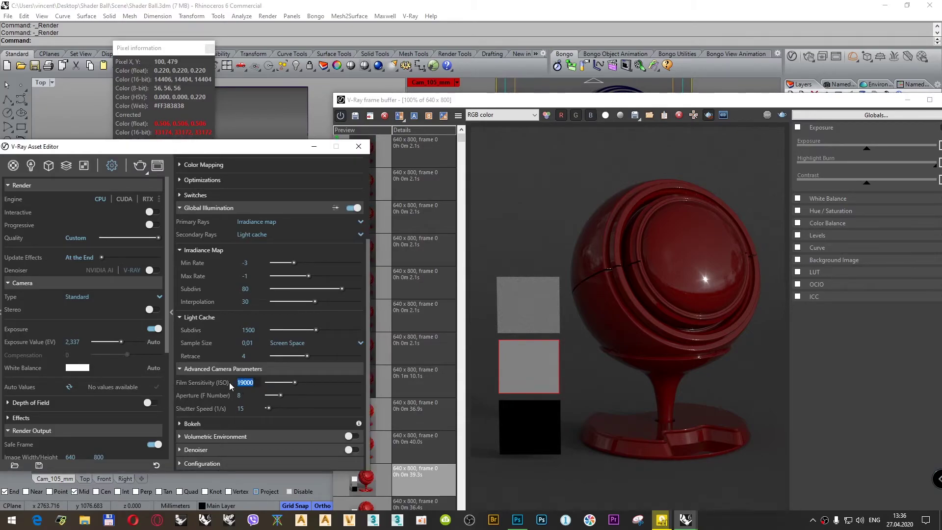
type("18000")
key("Return")
left_click(782, 115)
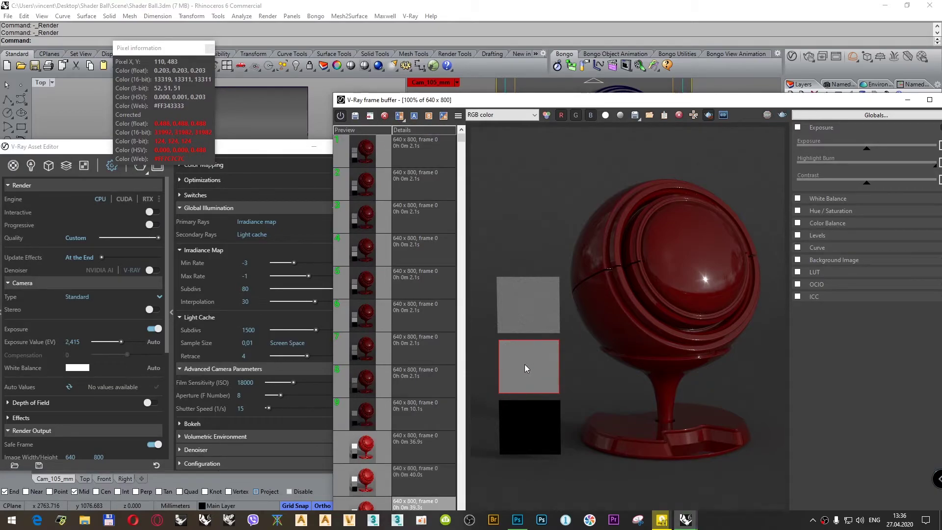
Step: Set the Film Sensitivity (ISO) to 18500, render the grey square region, and turn region rendering off
left_click(255, 382)
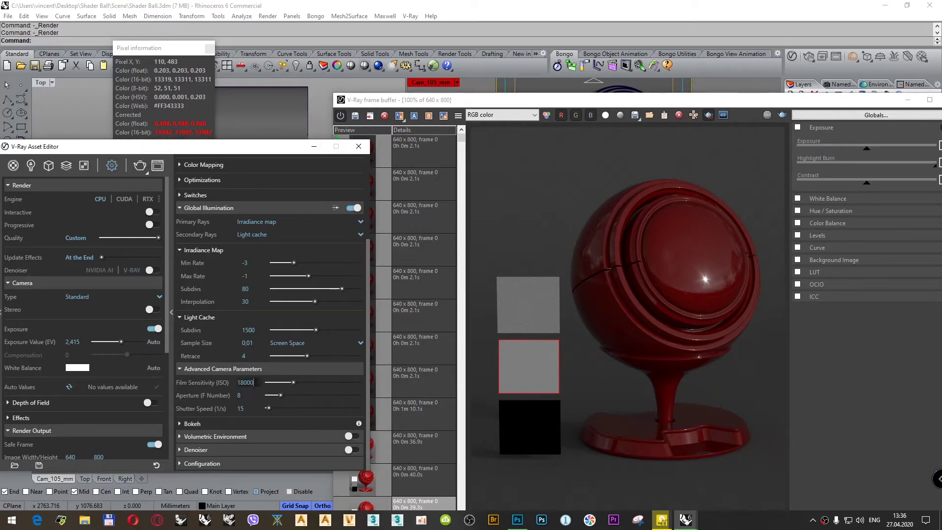
type("18500")
key("Return")
left_click(140, 166)
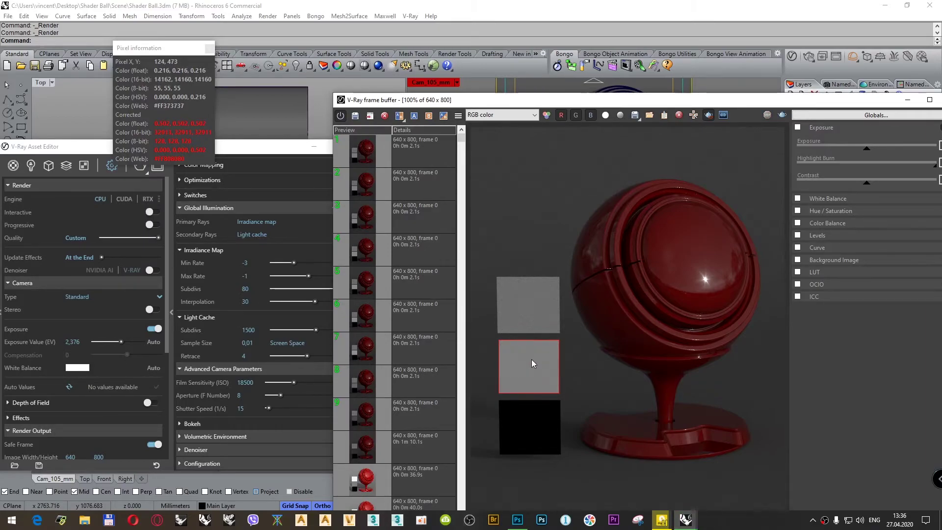
left_click(709, 116)
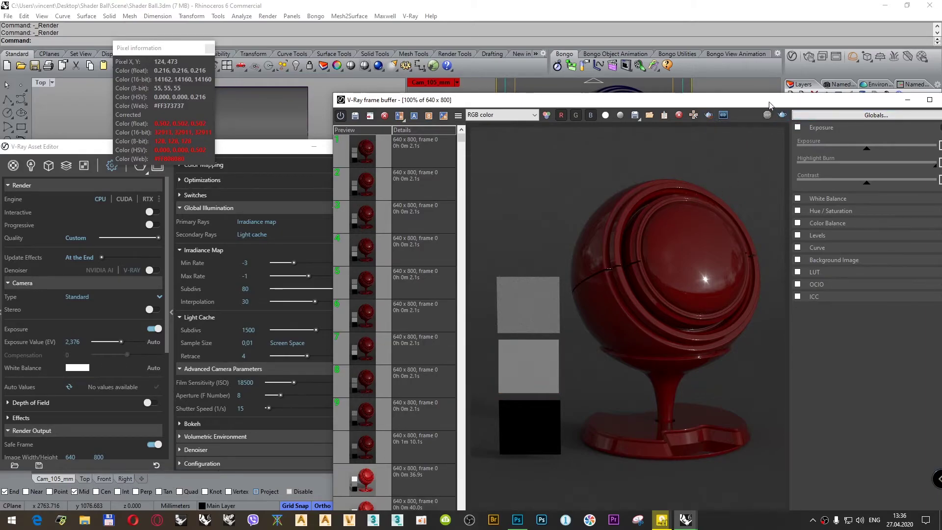
Step: Render the full shader ball image and open the Red material's settings
left_click_drag(769, 104, 747, 66)
left_click(759, 77)
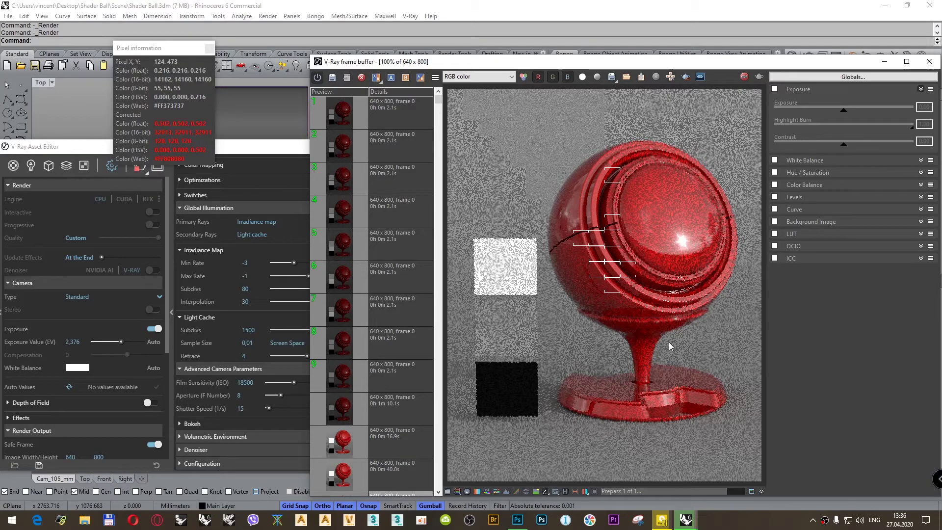
left_click_drag(64, 154, 74, 149)
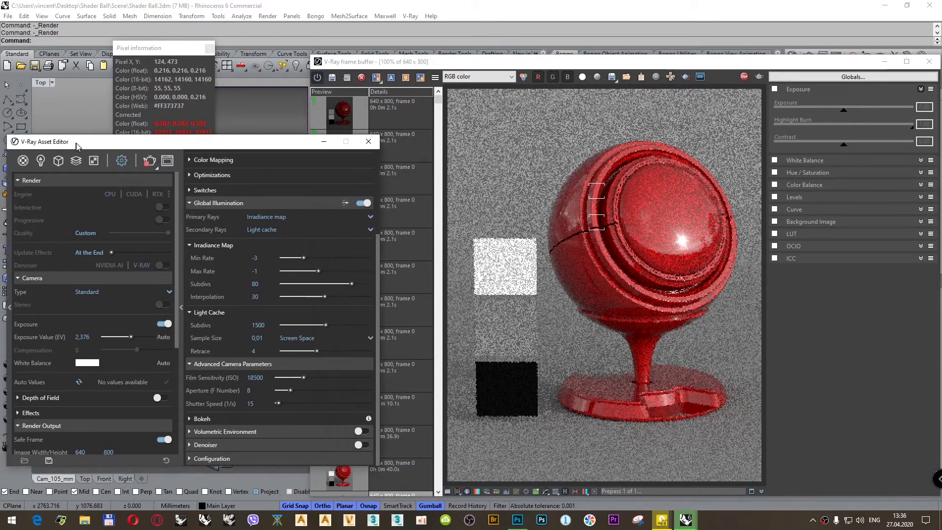
left_click(505, 268)
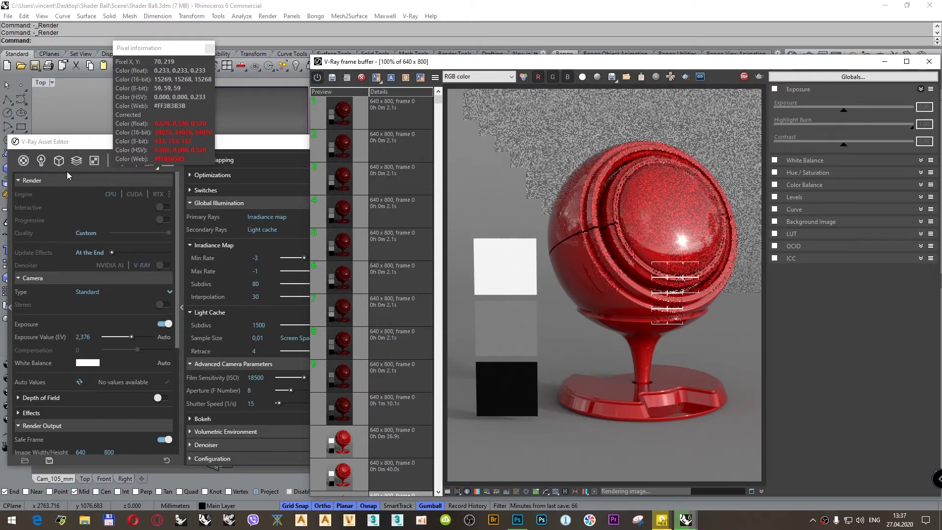
left_click(26, 163)
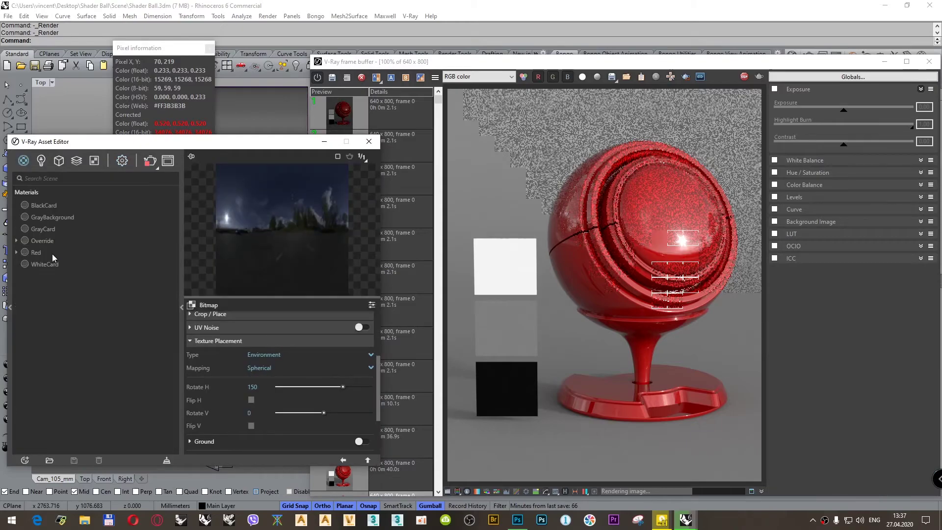
left_click(40, 252)
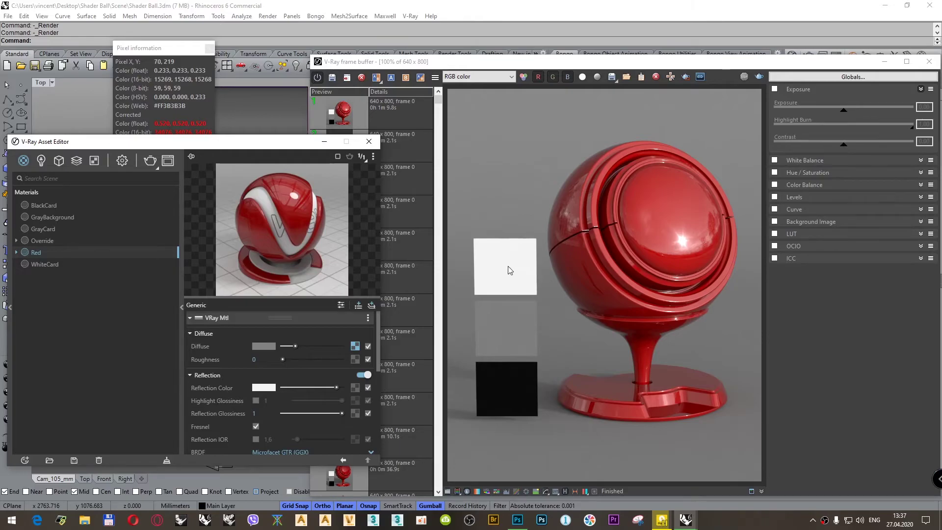
Step: View the render's Sample_Rate channel, return to RGB color, and examine the bright highlights on the ball's upper rings up close
left_click(468, 78)
left_click(466, 101)
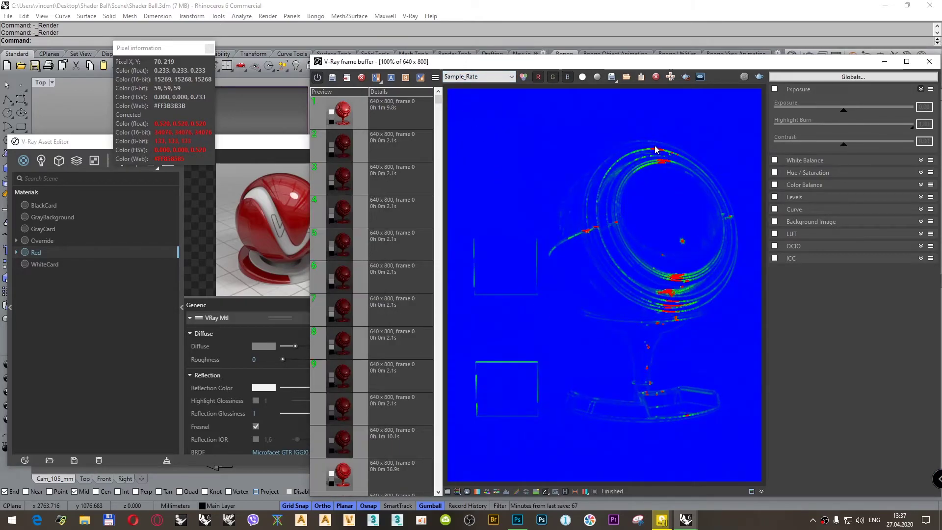
left_click(474, 77)
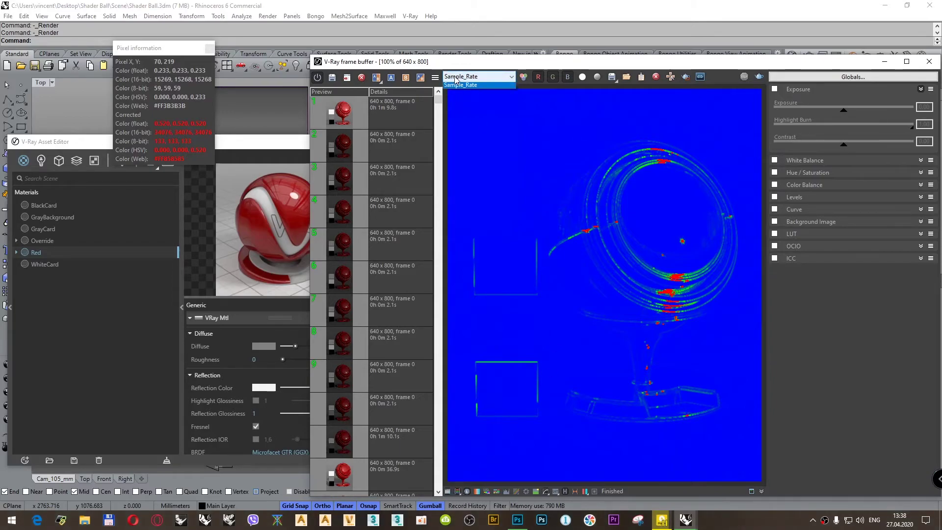
left_click(456, 88)
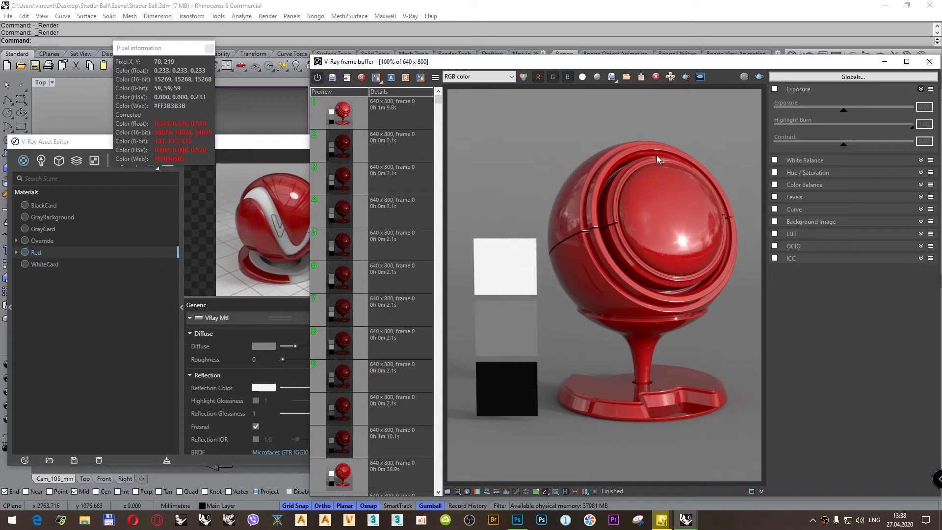
scroll(657, 149, "up", 3)
scroll(658, 149, "up", 1)
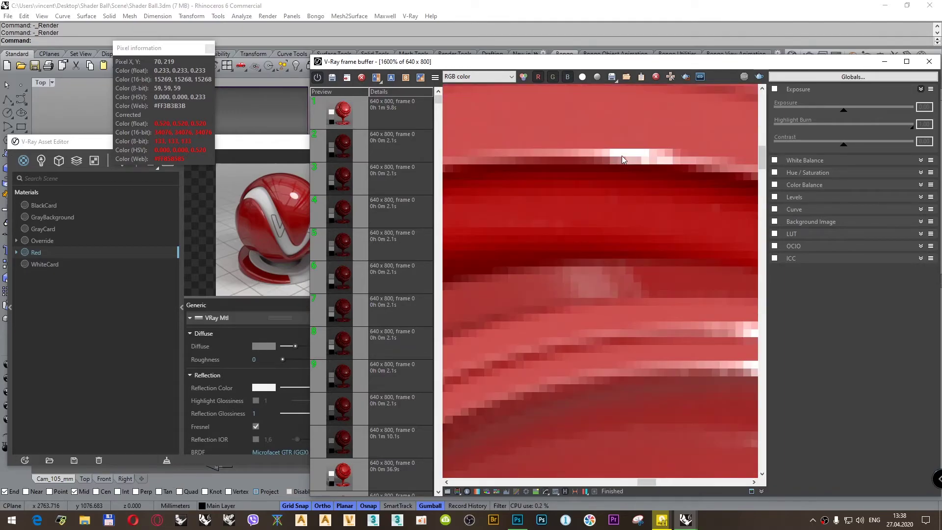
scroll(623, 155, "down", 1)
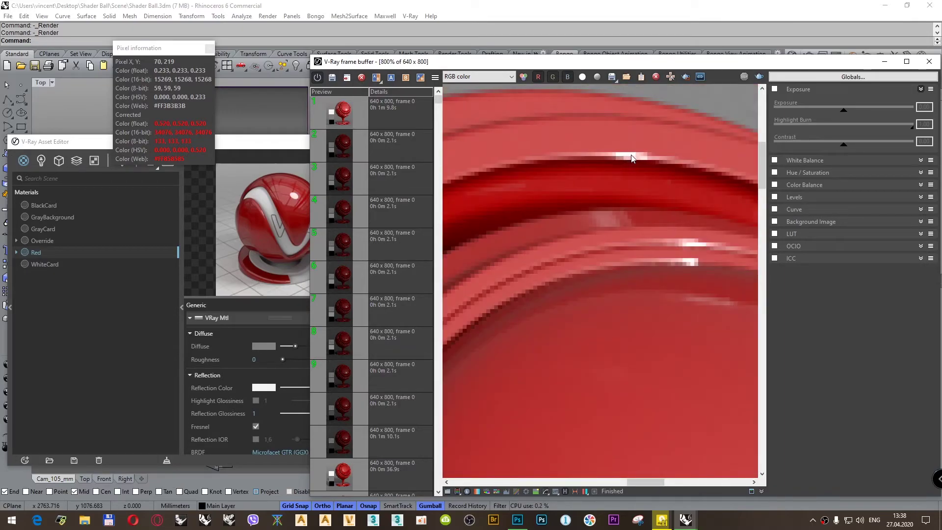
scroll(632, 157, "down", 1)
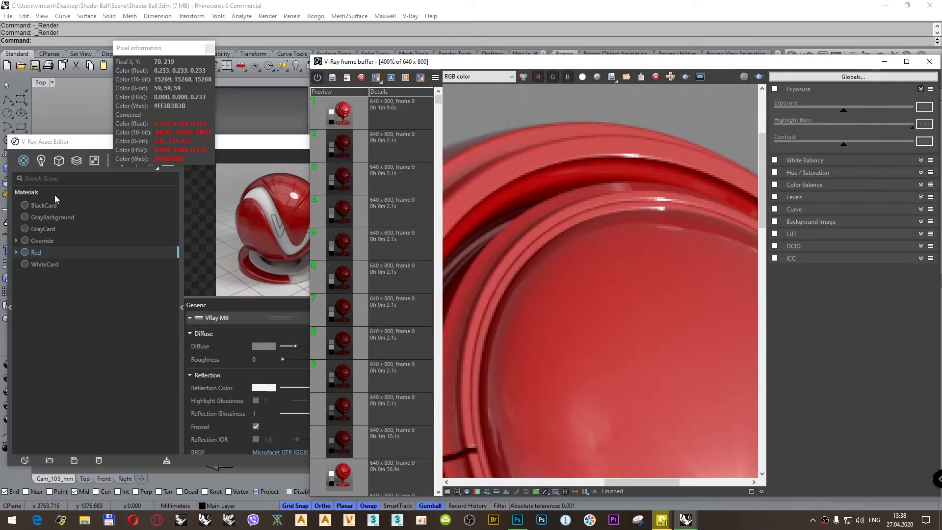
Step: Open the render quality settings and select the Max Subdivs value for editing
left_click(103, 151)
left_click(122, 160)
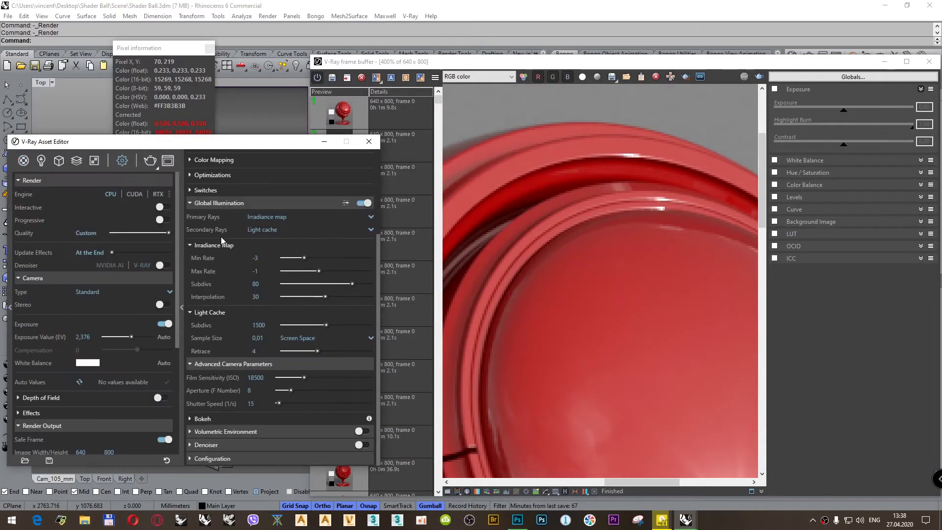
scroll(254, 260, "up", 3)
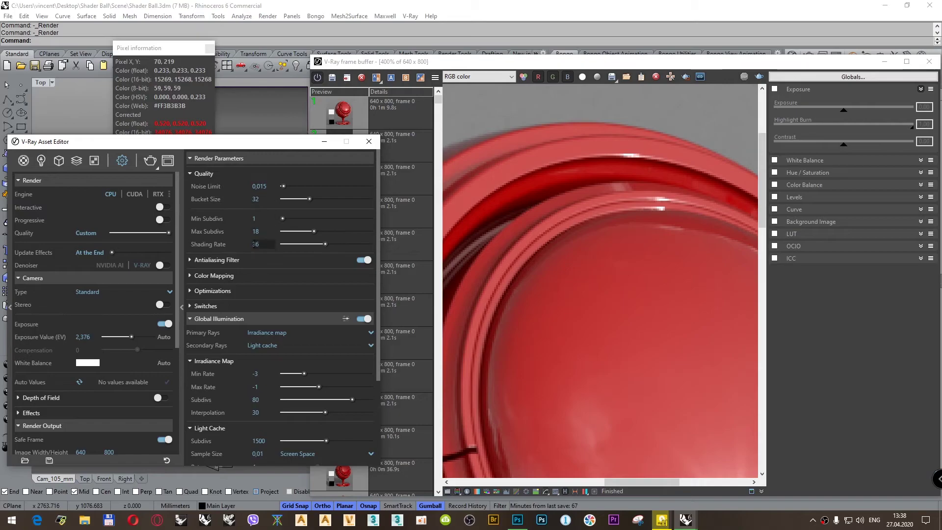
left_click(250, 234)
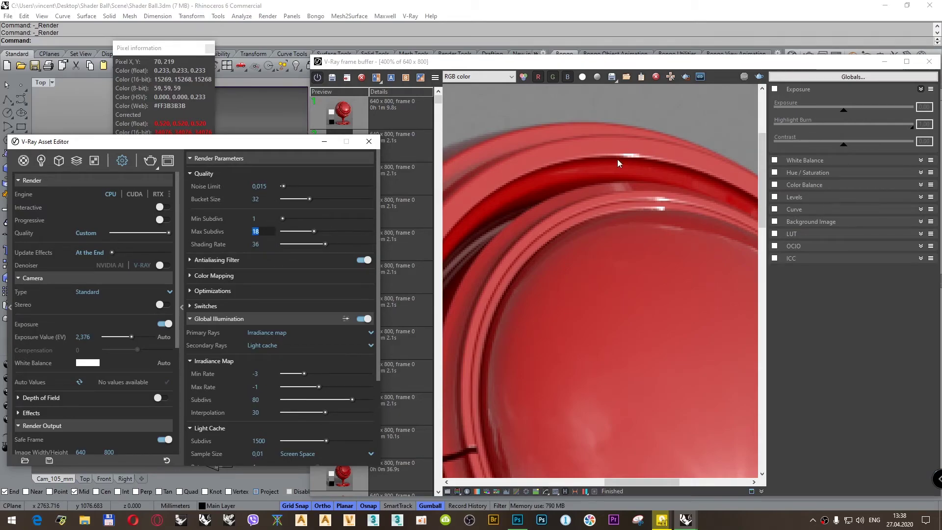
Step: Examine the Sample_Rate channel around the ball's rings and restore the RGB color view
left_click(476, 79)
left_click(470, 102)
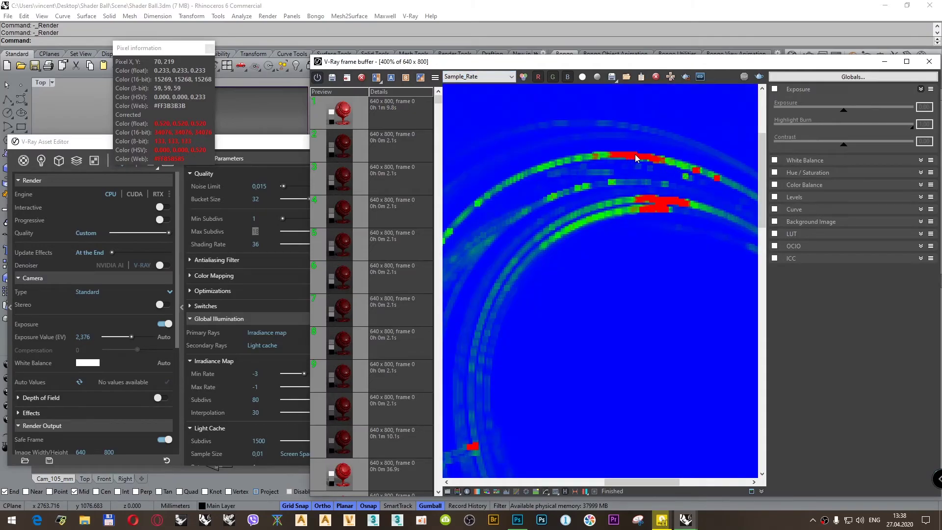
scroll(621, 170, "down", 1)
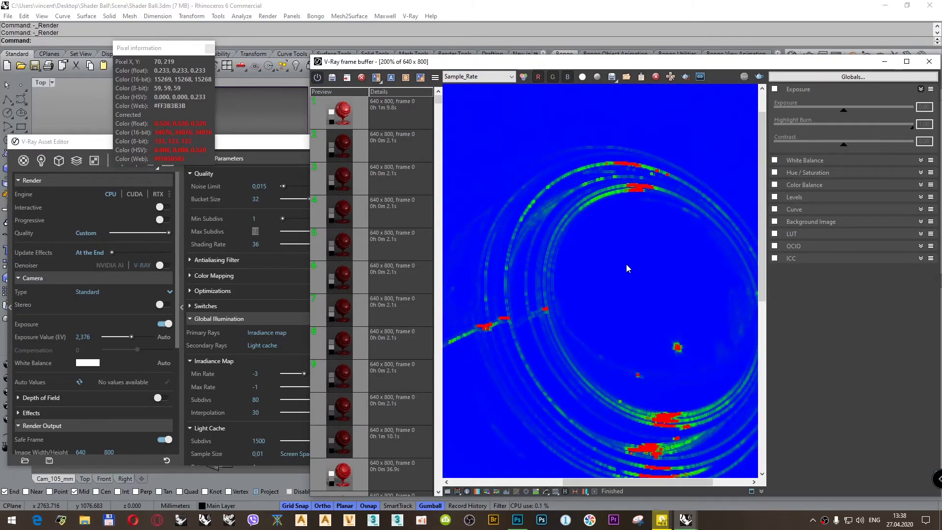
scroll(628, 268, "down", 1)
scroll(683, 292, "up", 1)
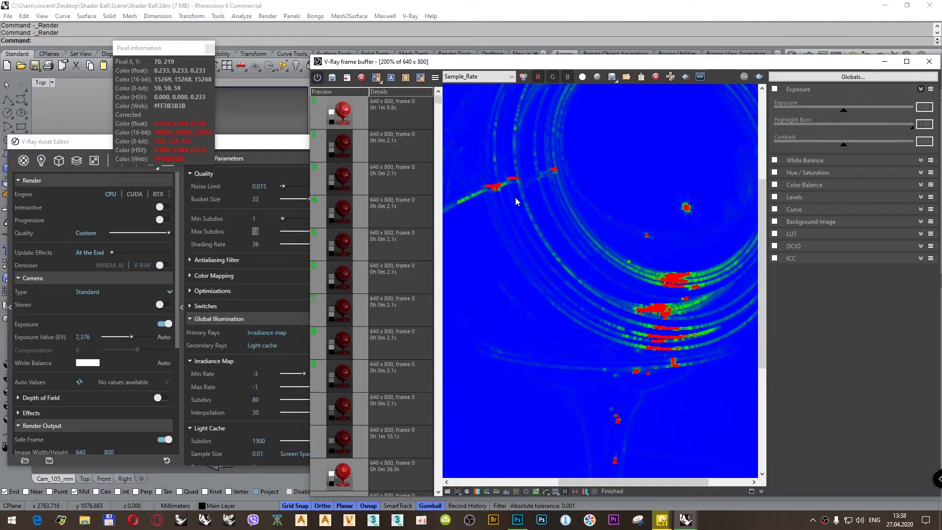
scroll(567, 192, "down", 1)
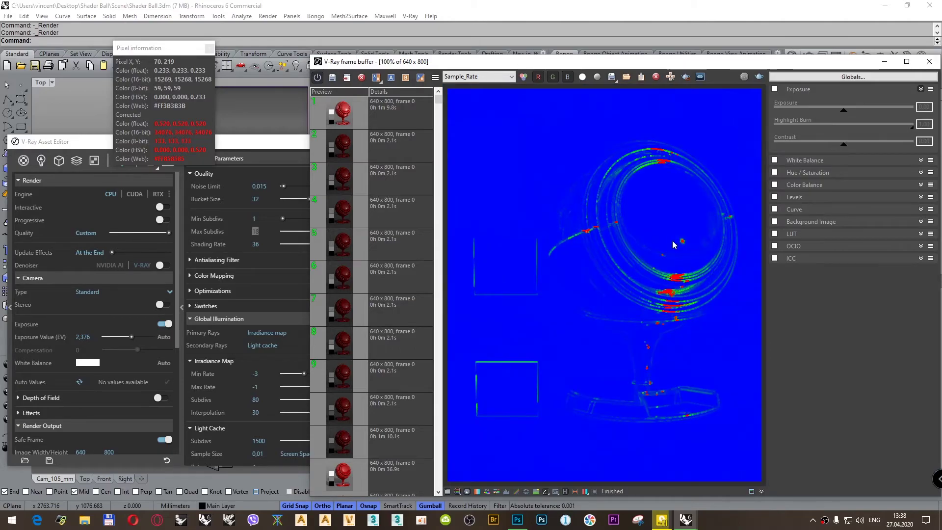
left_click(491, 77)
left_click(459, 84)
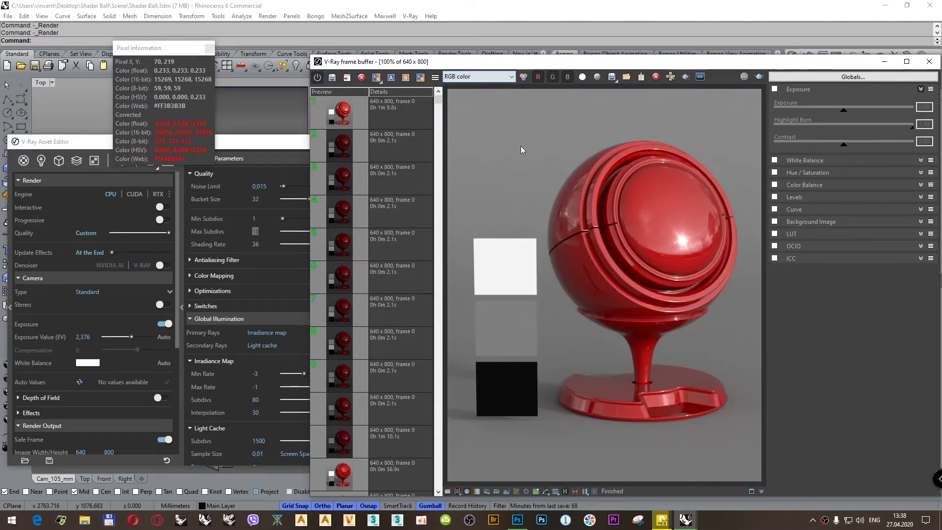
Step: Return to the Red material and show its Reflection settings
left_click(23, 162)
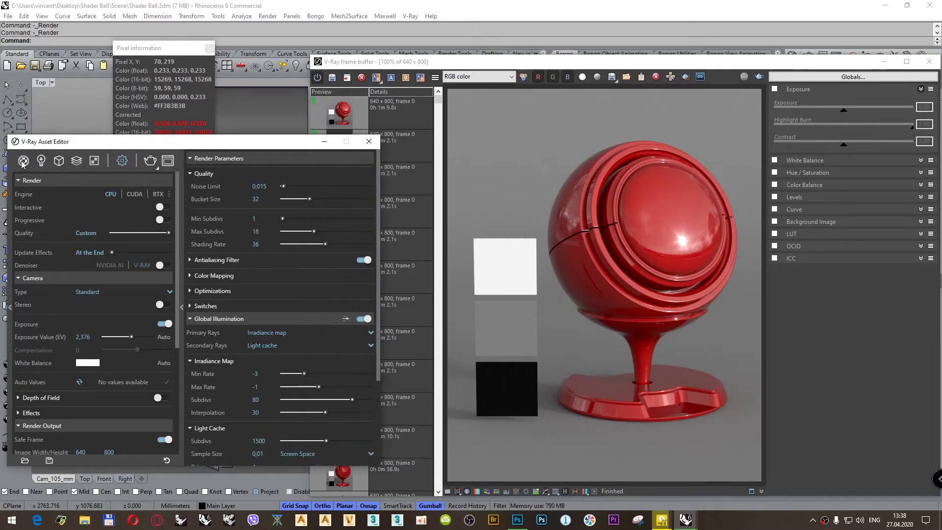
left_click(23, 162)
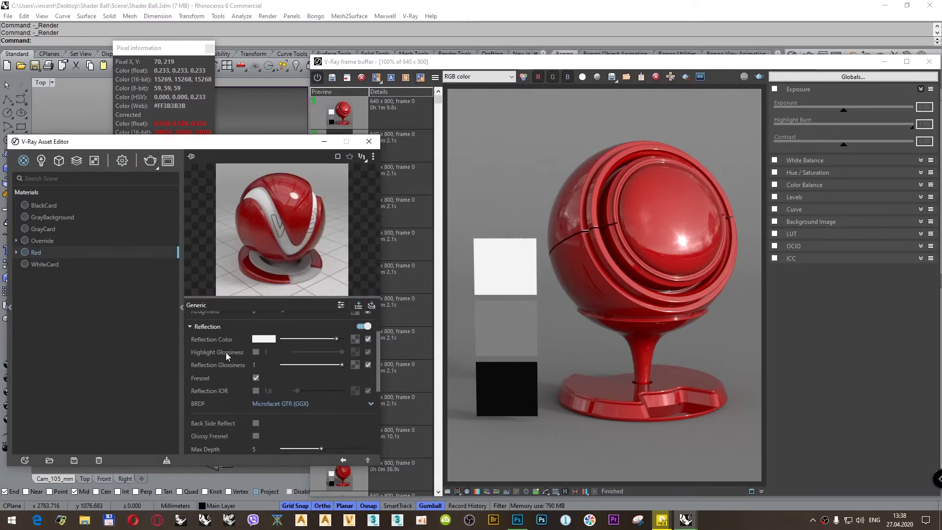
scroll(226, 352, "down", 1)
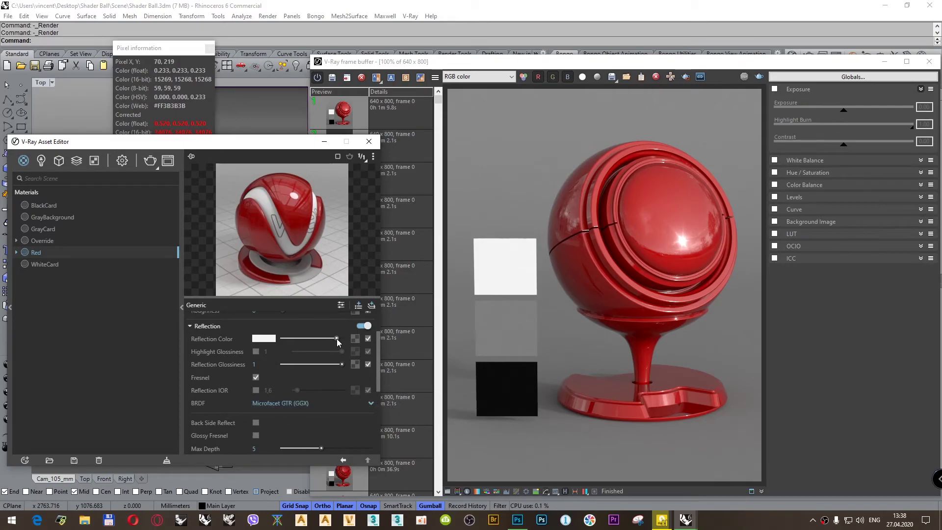
Step: Toggle the clamped colour display to inspect the overexposed highlights on the ball, leaving it on
left_click(457, 491)
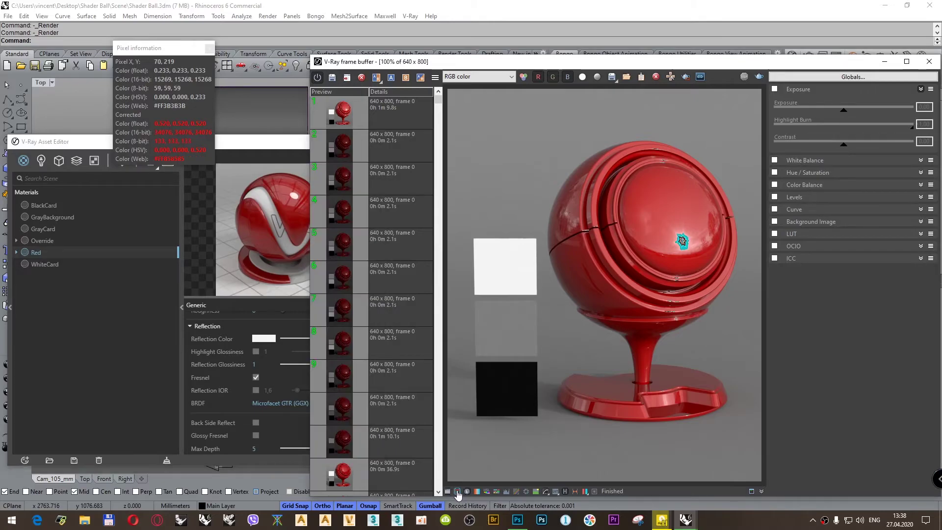
left_click(456, 490)
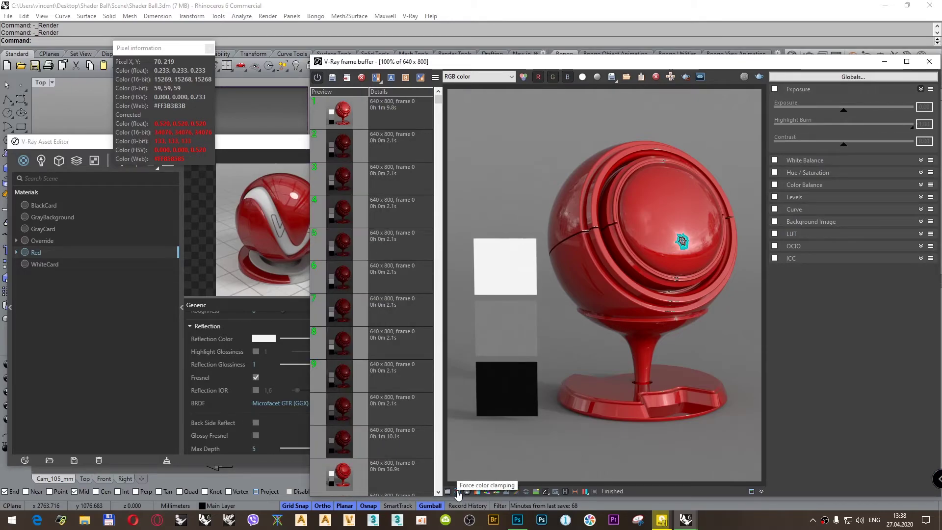
left_click(457, 491)
left_click(458, 490)
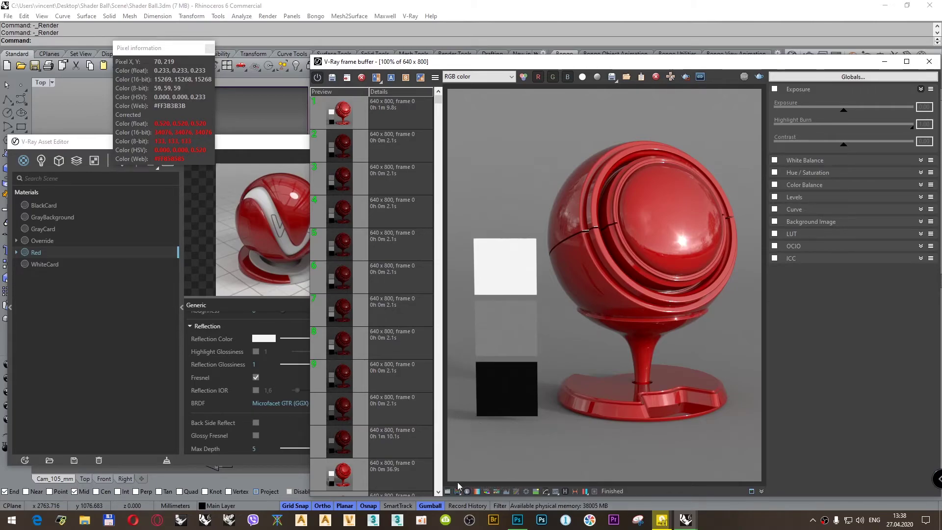
left_click(457, 490)
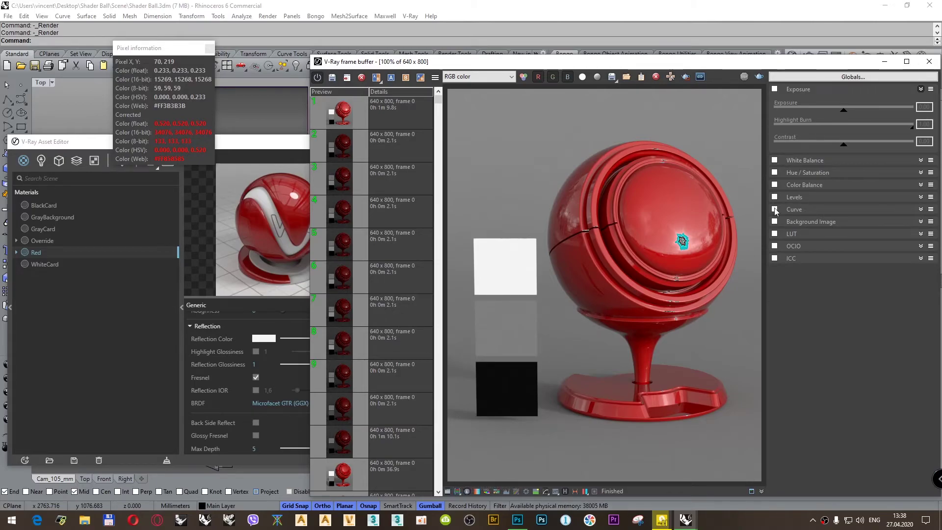
Step: Enable the Exposure correction, try Highlight Burn at 0.00, restore it to 1.00, and turn off the clamped colour display
left_click(776, 89)
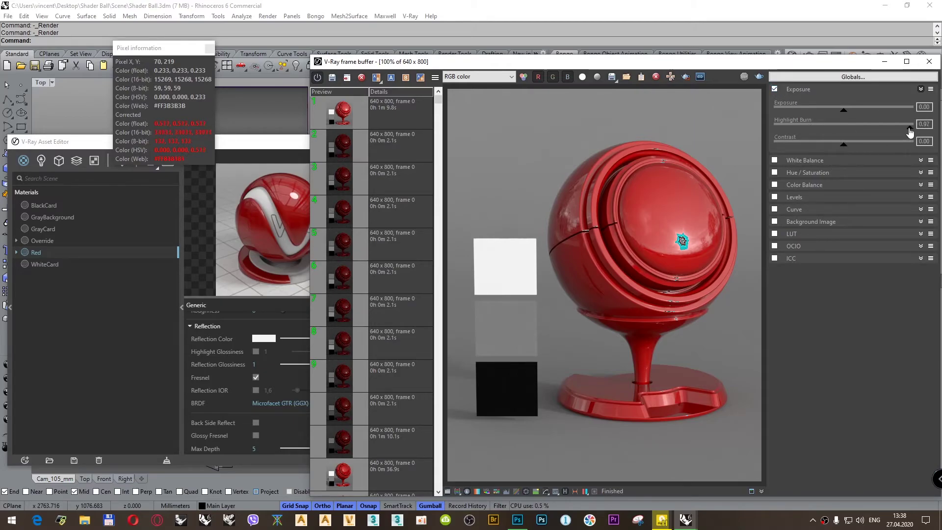
left_click_drag(911, 131, 773, 135)
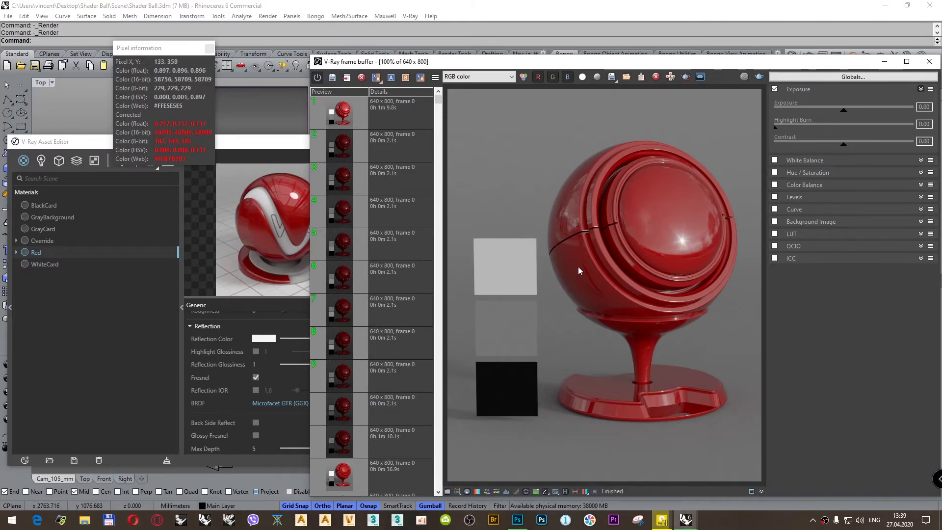
left_click_drag(775, 129, 913, 127)
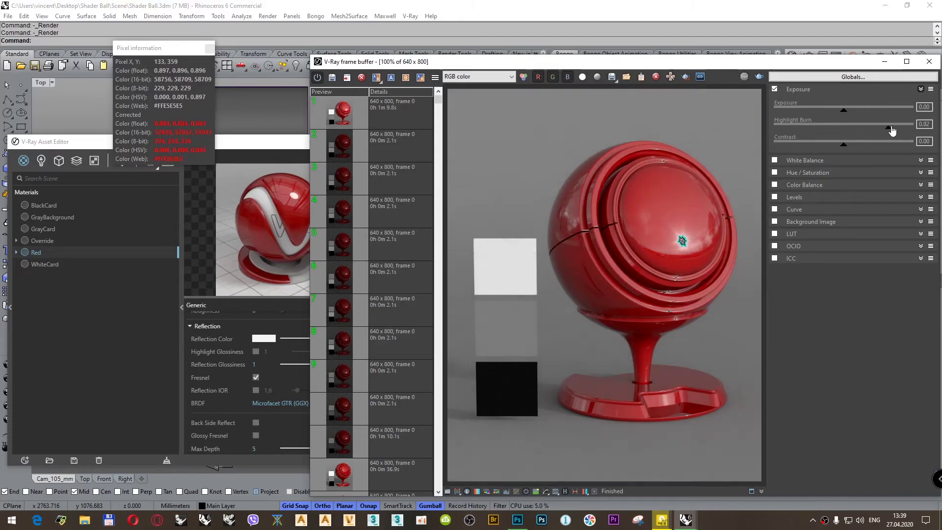
left_click(468, 491)
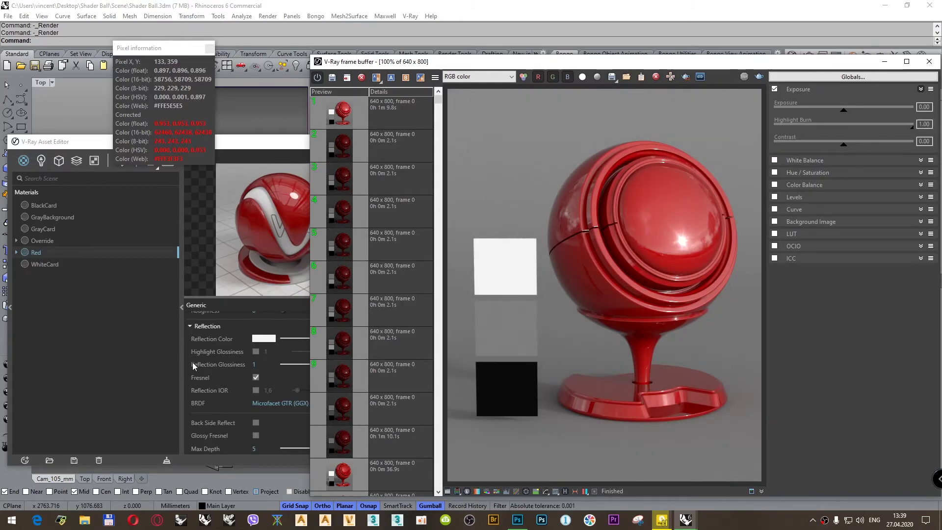
Step: Set the Red material's Reflection Glossiness to 0.85, re-render the full image, and sample the white square
double_click(260, 366)
type("0.85")
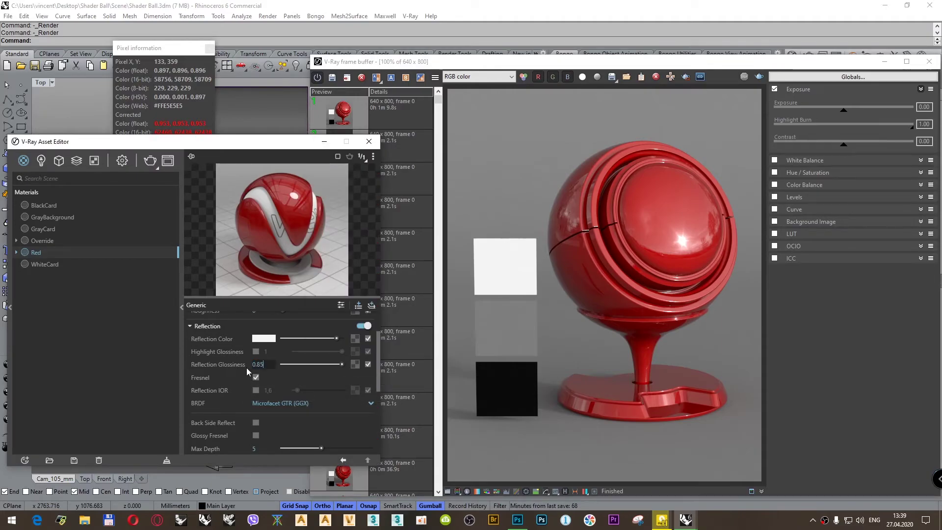
key("Return")
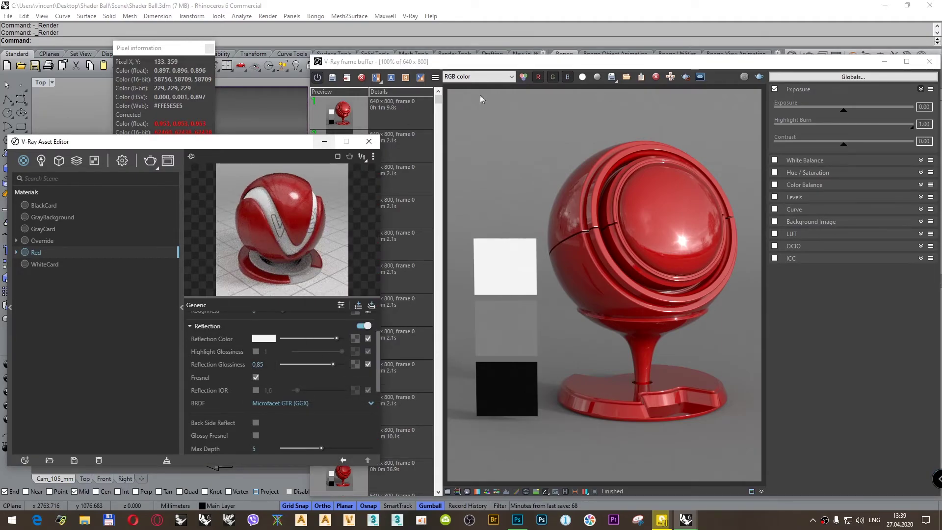
left_click_drag(518, 62, 530, 117)
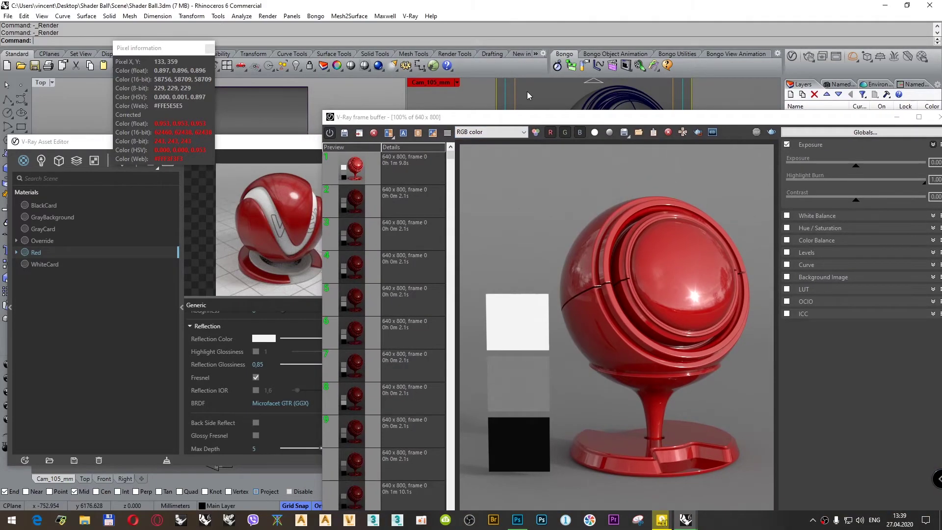
left_click(772, 132)
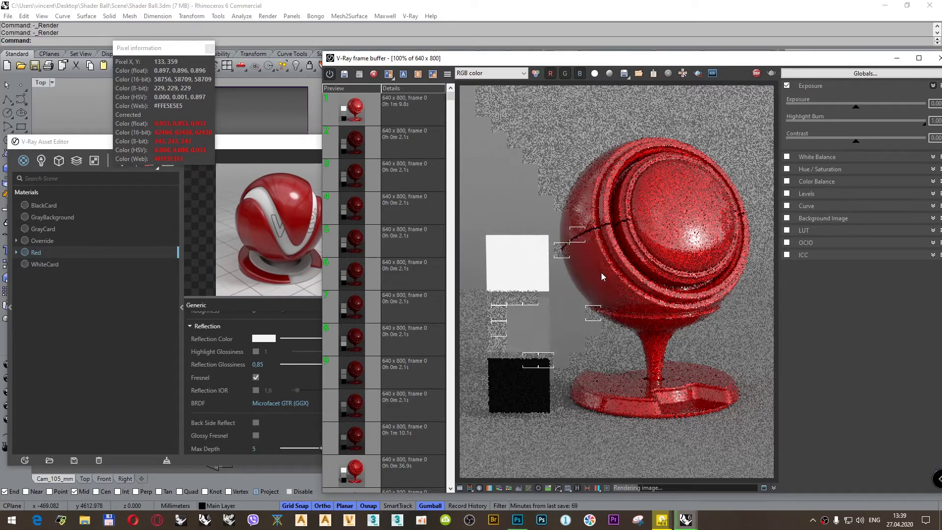
left_click(513, 267)
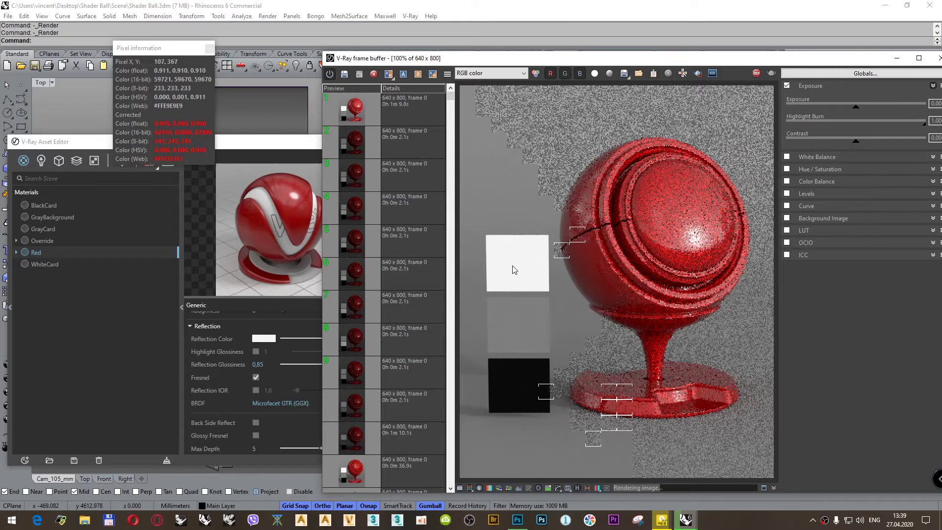
Step: Sample the gray and black squares in the render, and inspect the Sample_Rate channel before returning to RGB color
left_click(518, 317)
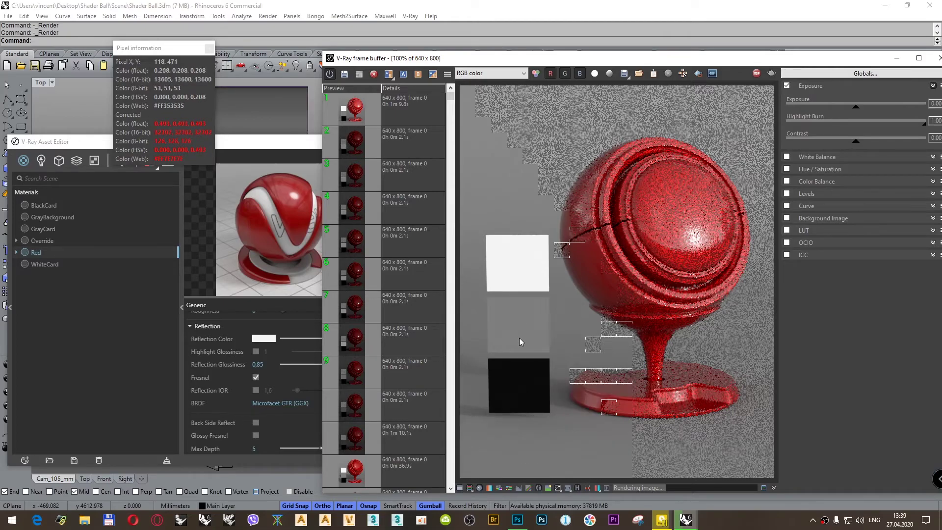
left_click(516, 376)
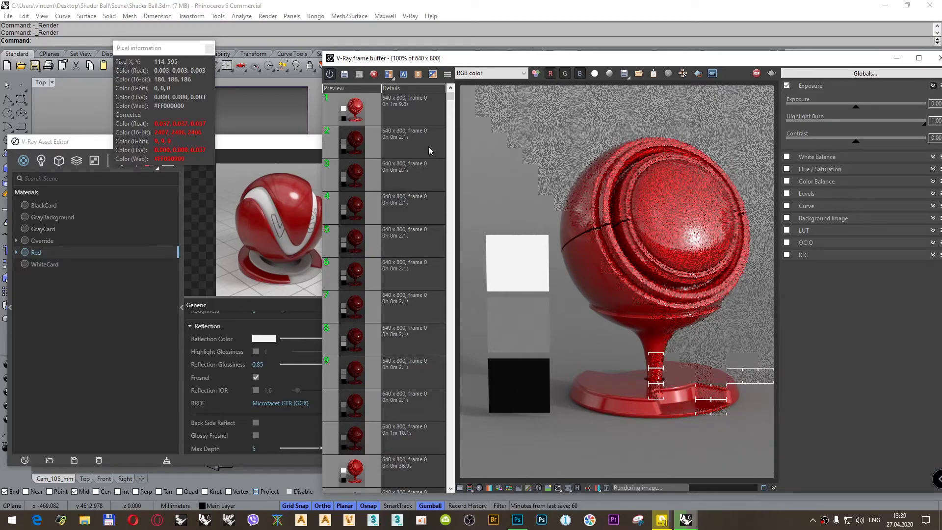
left_click(490, 73)
left_click(484, 97)
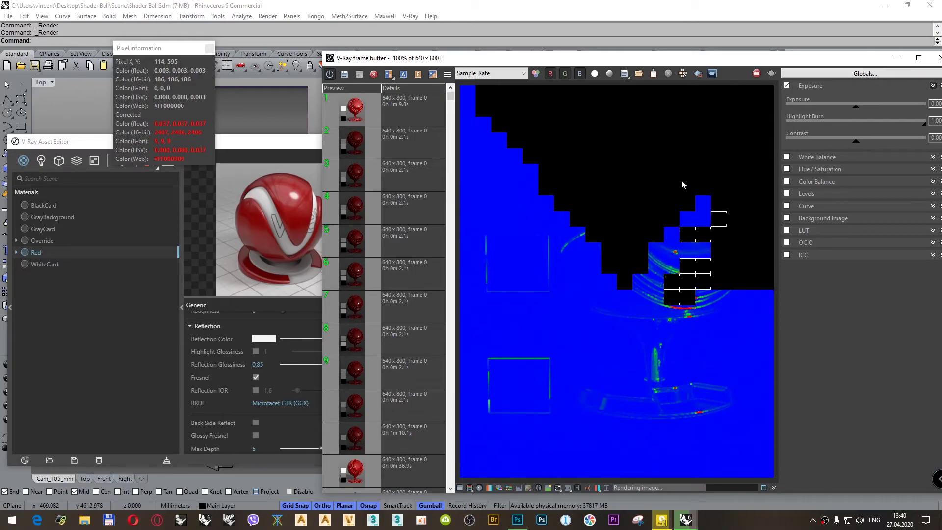
left_click(399, 111)
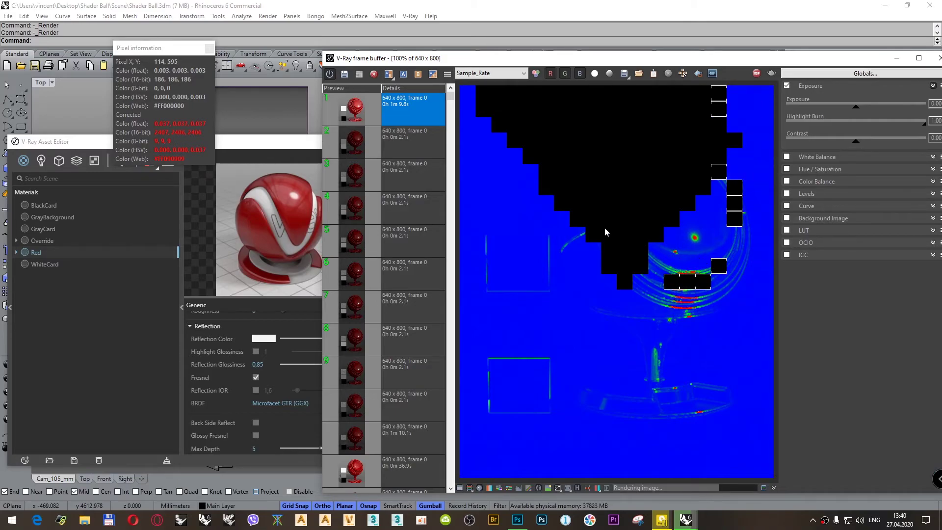
left_click(480, 77)
left_click(471, 82)
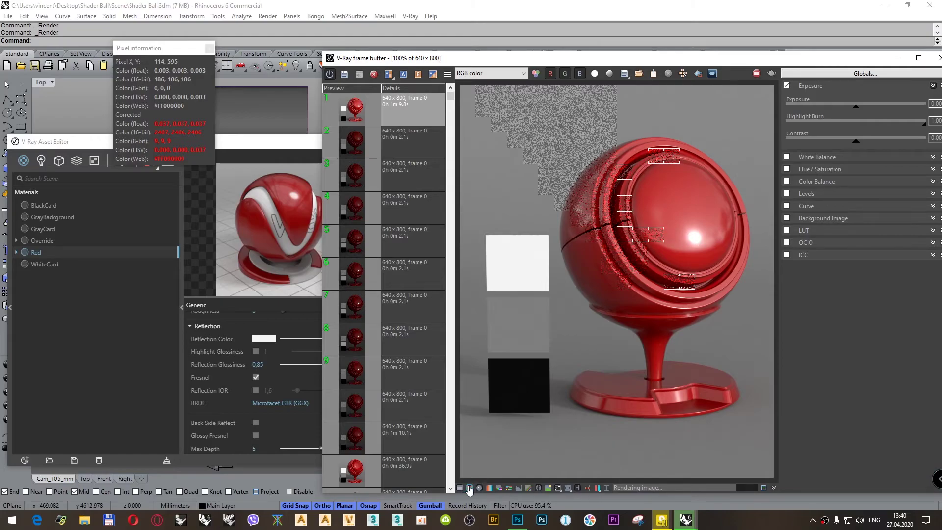
Step: Turn on the clamped colour display to check the ball's highlights, and compare the two latest renders in the history
left_click(695, 238)
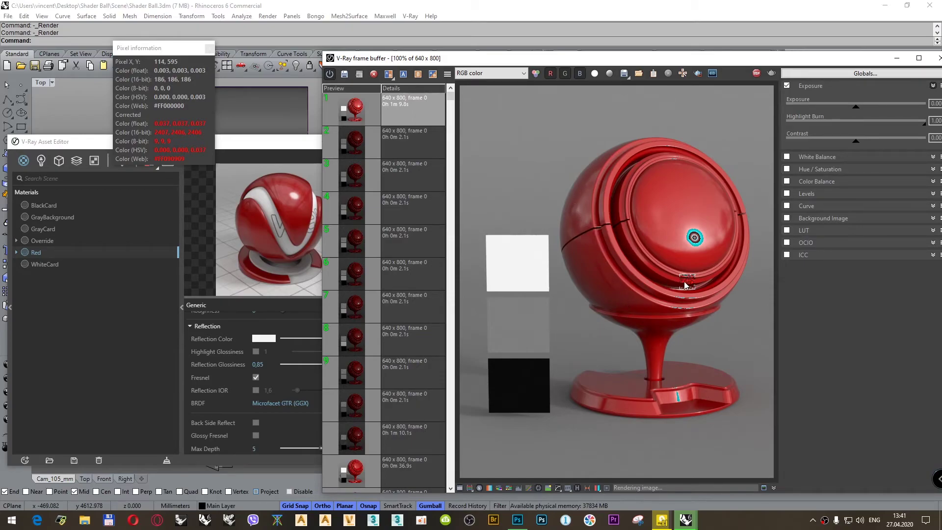
left_click(408, 107)
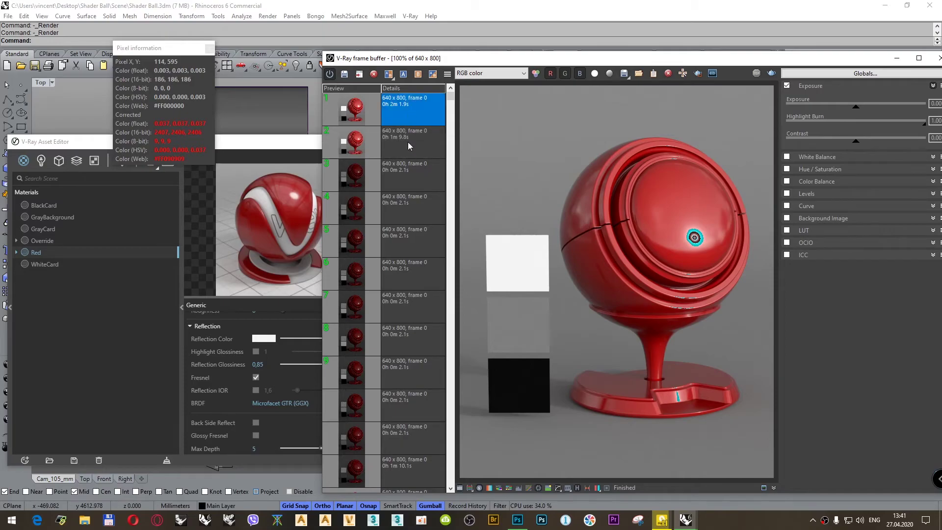
left_click(408, 143)
left_click(408, 106)
left_click(408, 142)
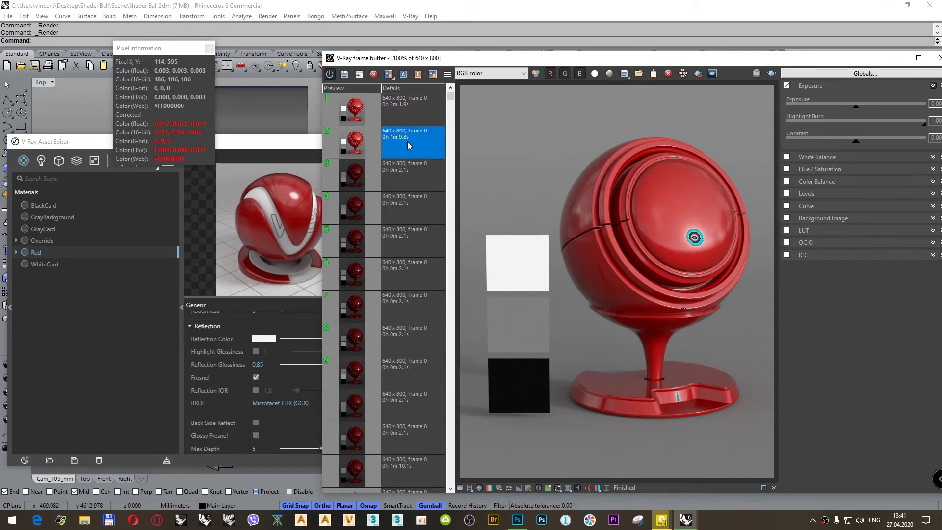
left_click(408, 114)
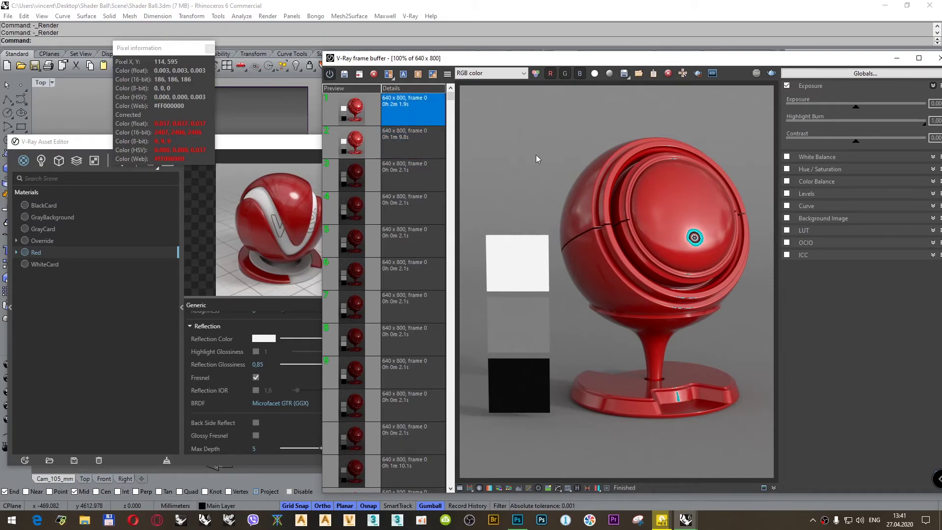
Step: Set the Red material's Reflection Glossiness to 0.975
left_click(269, 365)
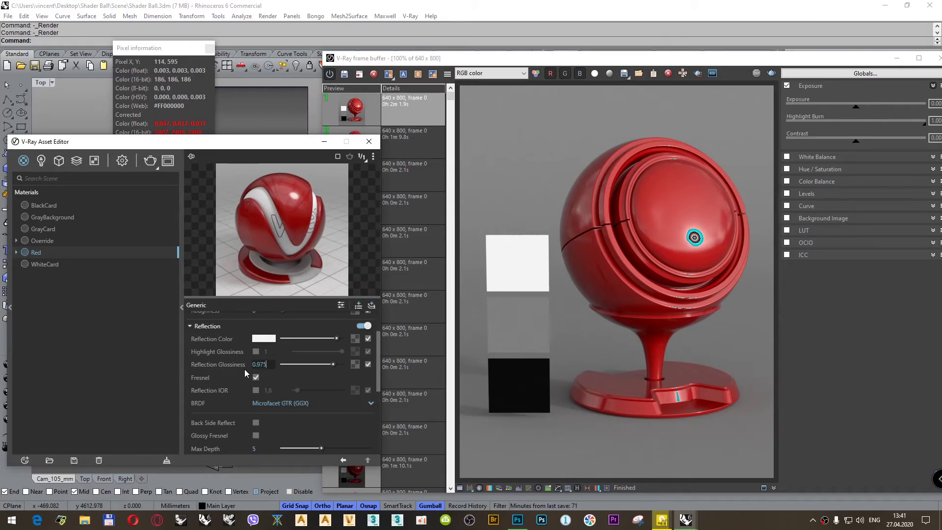
key("Return")
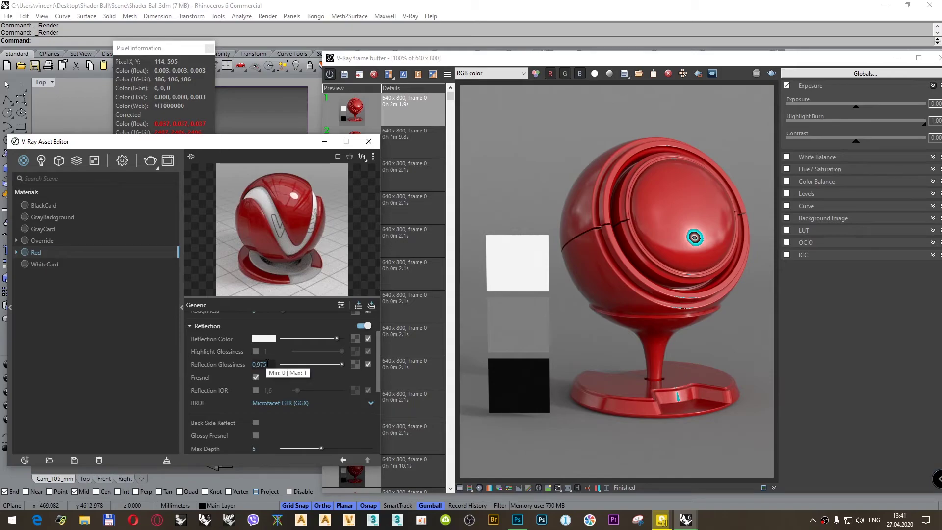
Step: Try automatic Exposure Value for the camera in the render settings and re-render the full image
left_click(122, 162)
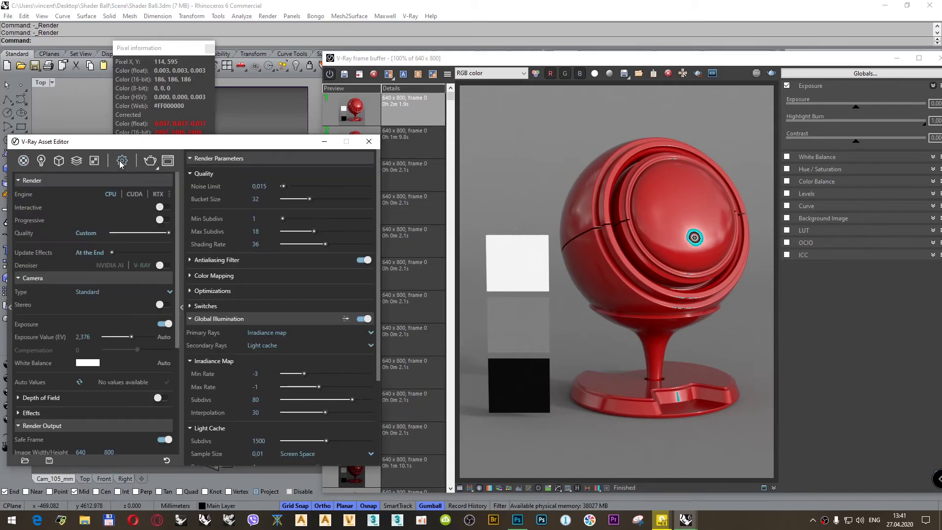
left_click(164, 337)
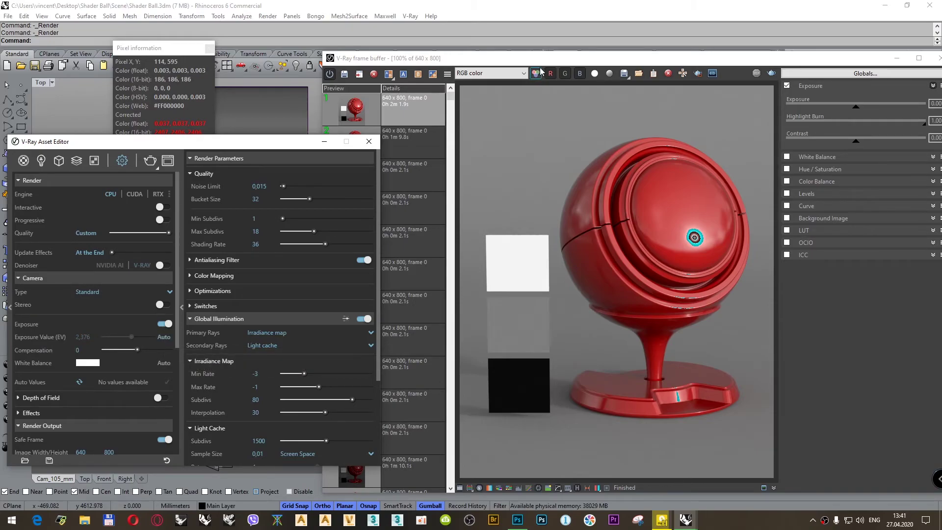
left_click_drag(542, 58, 546, 109)
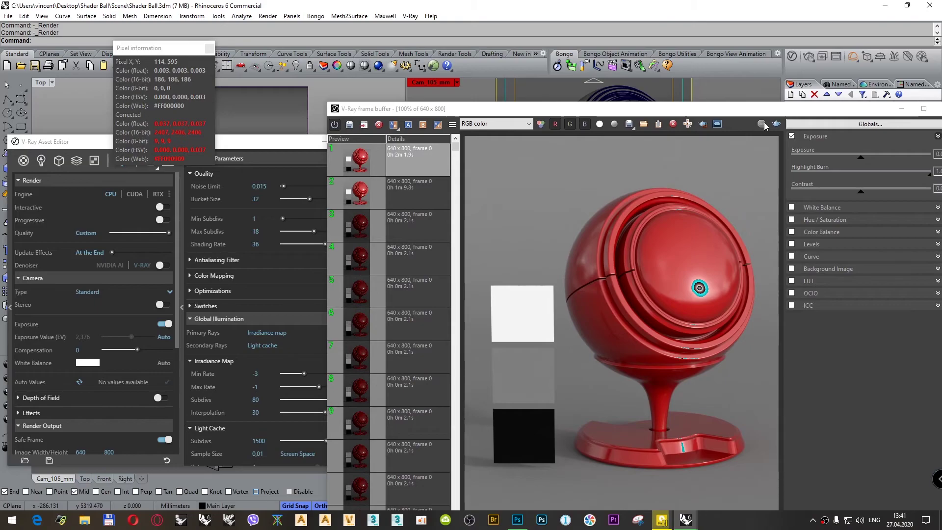
left_click(761, 124)
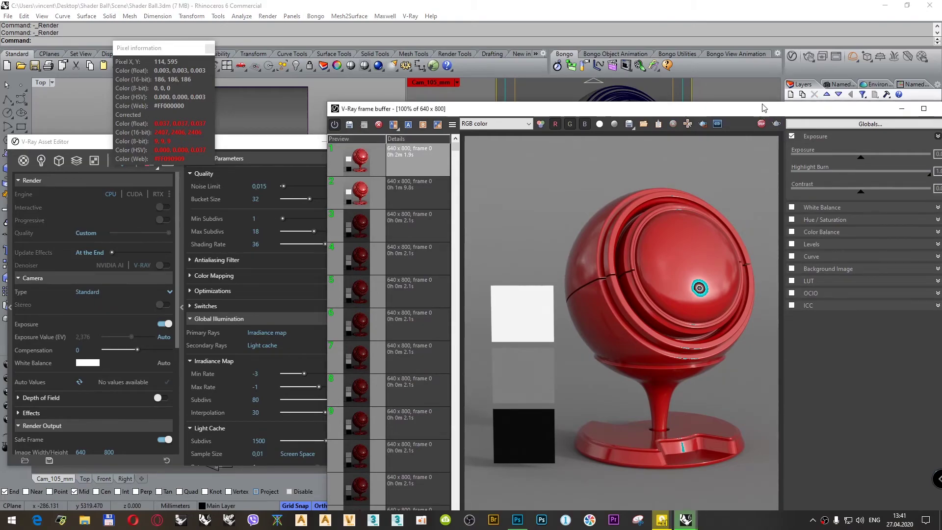
left_click_drag(764, 108, 764, 64)
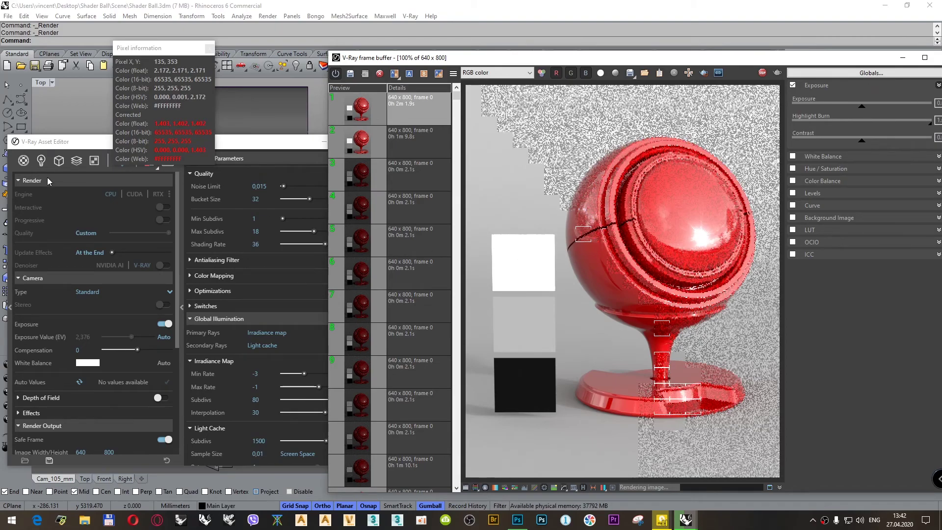
Step: Show the Red material's settings again, and inspect the Sample_Rate channel of the running render before returning to RGB color
left_click(24, 164)
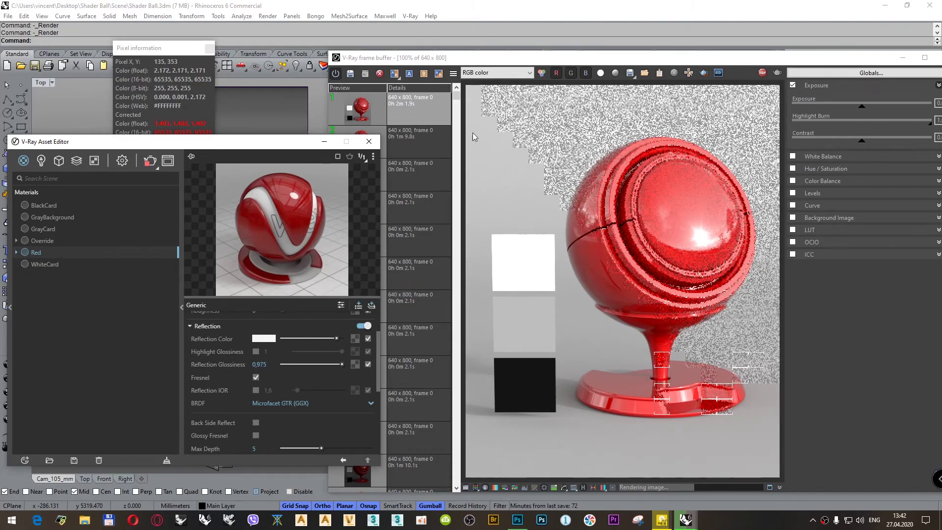
left_click(484, 73)
left_click(484, 101)
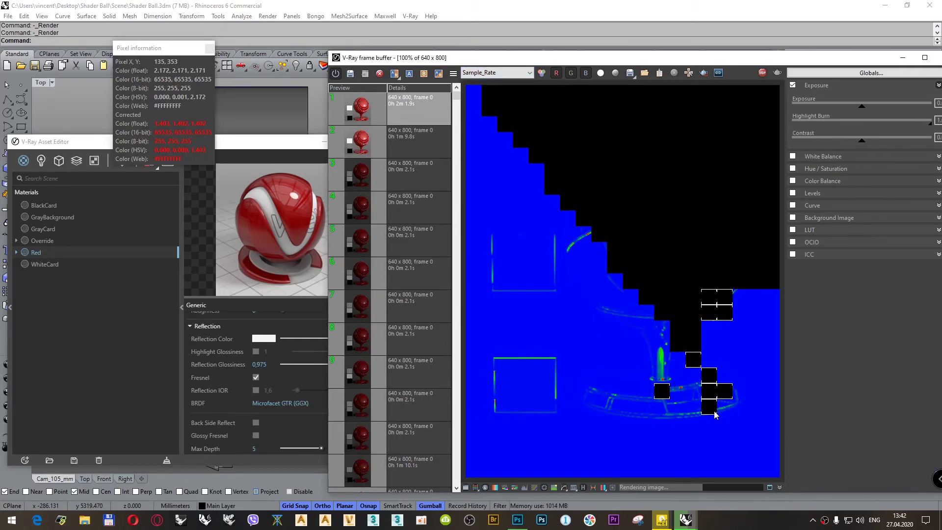
left_click(496, 73)
left_click(484, 84)
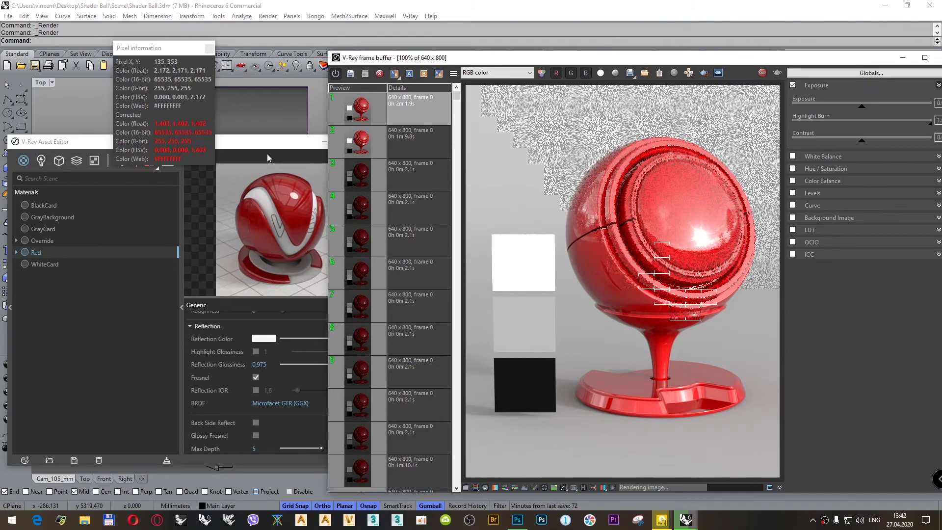
Step: Stop the running render and switch the camera's automatic Exposure Value off
left_click_drag(267, 144, 241, 140)
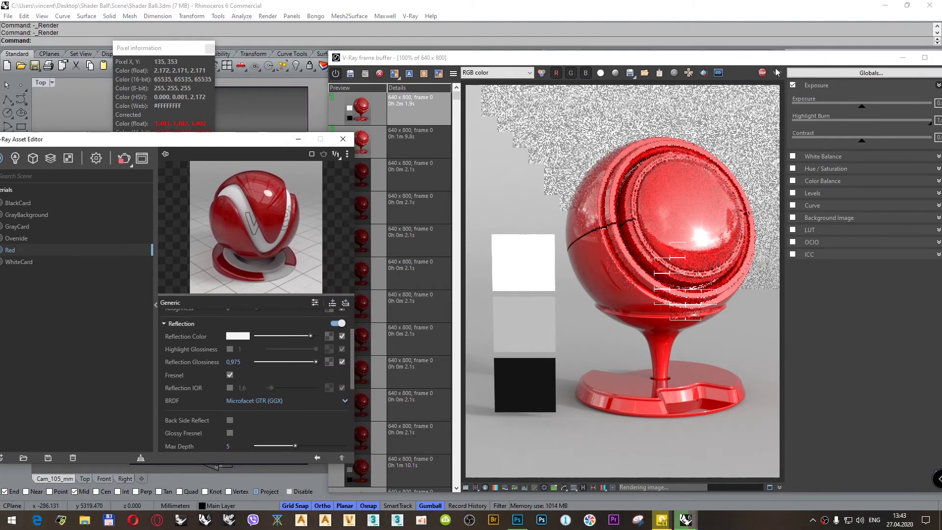
left_click(635, 206)
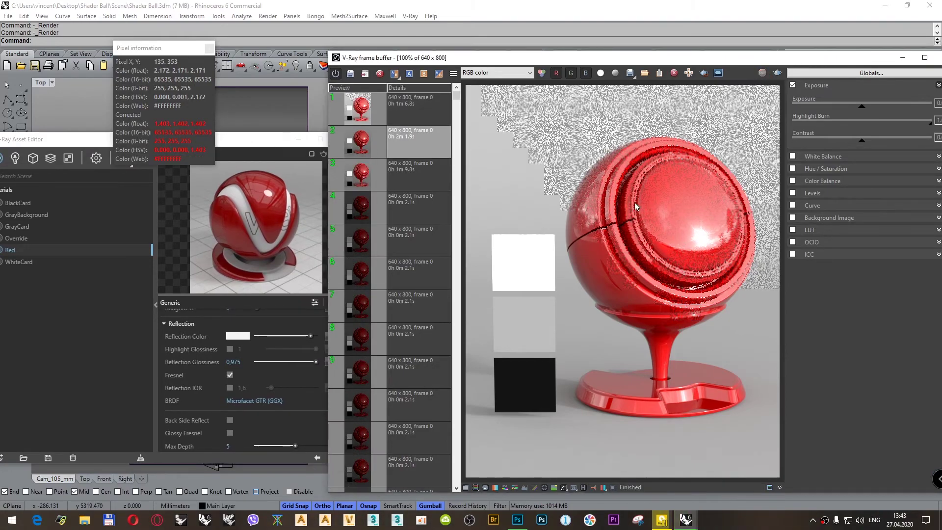
left_click(92, 160)
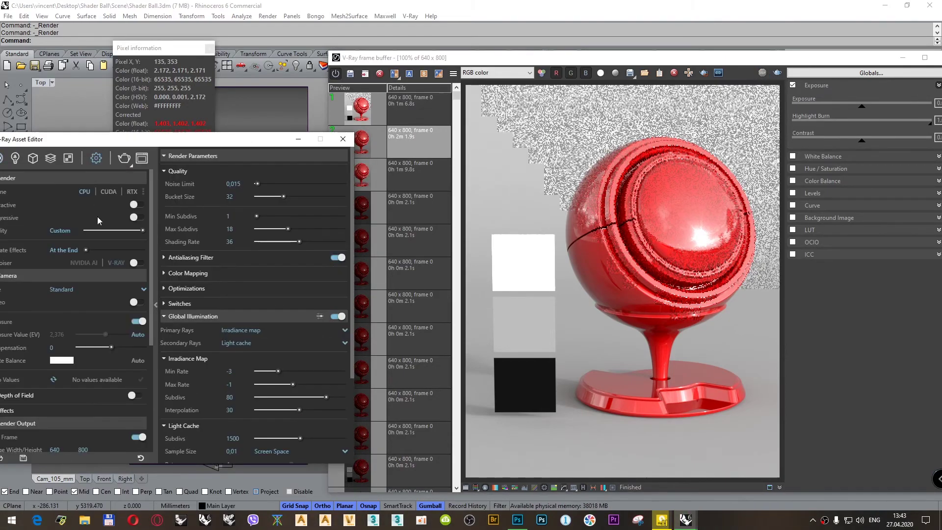
left_click(138, 334)
double_click(59, 334)
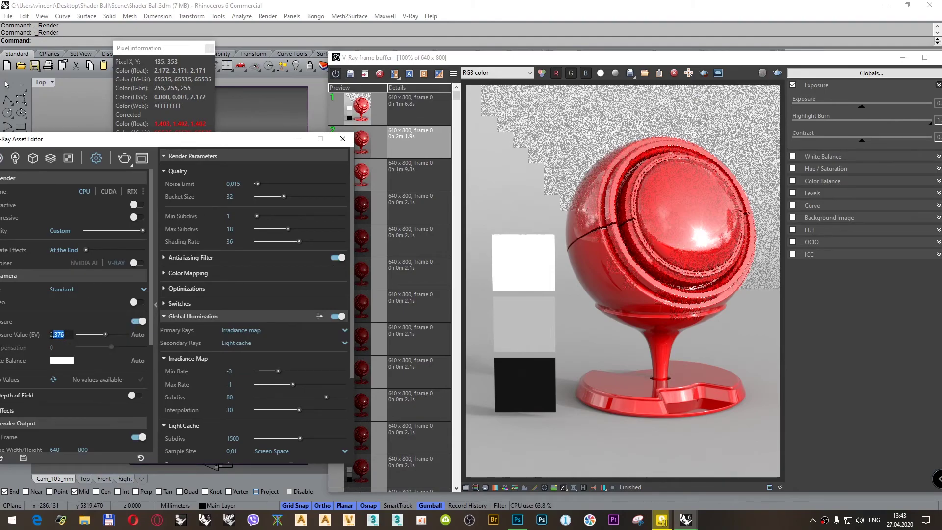
Step: Try an Aperture (F Number) of 5.6 in the advanced camera parameters, and restore it to 8
left_click_drag(84, 142, 116, 130)
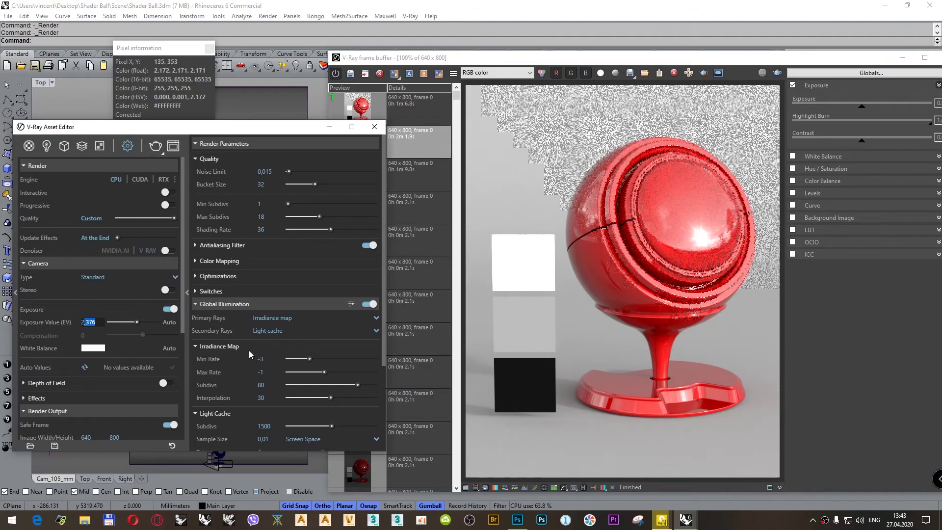
left_click(537, 320)
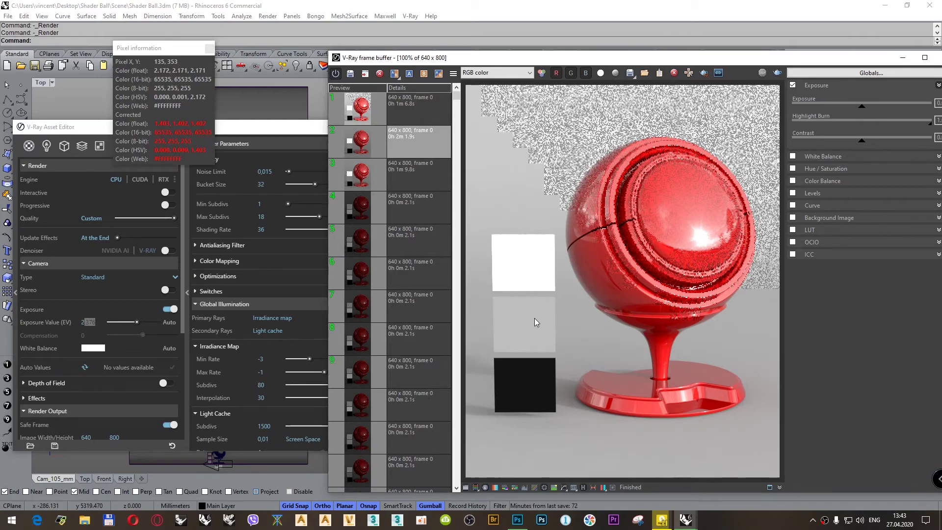
left_click_drag(207, 122, 195, 92)
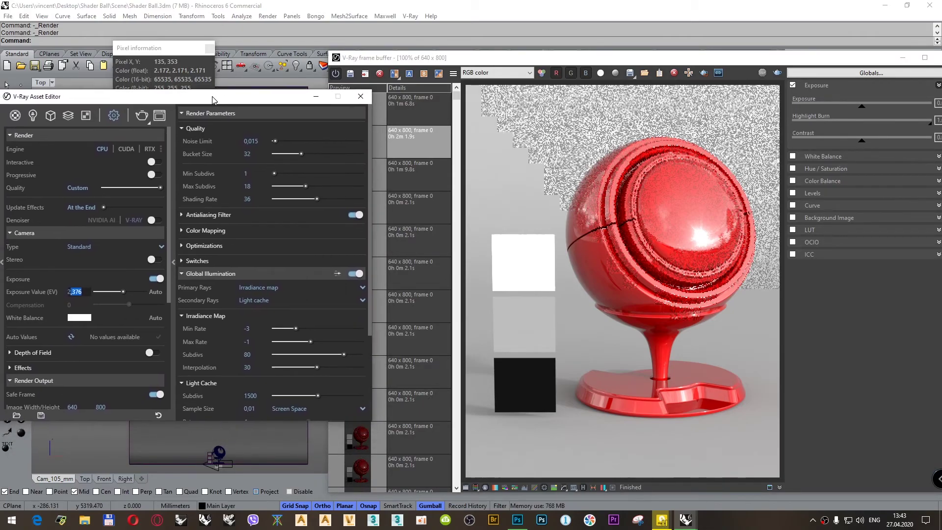
scroll(212, 362, "down", 5)
left_click(235, 346)
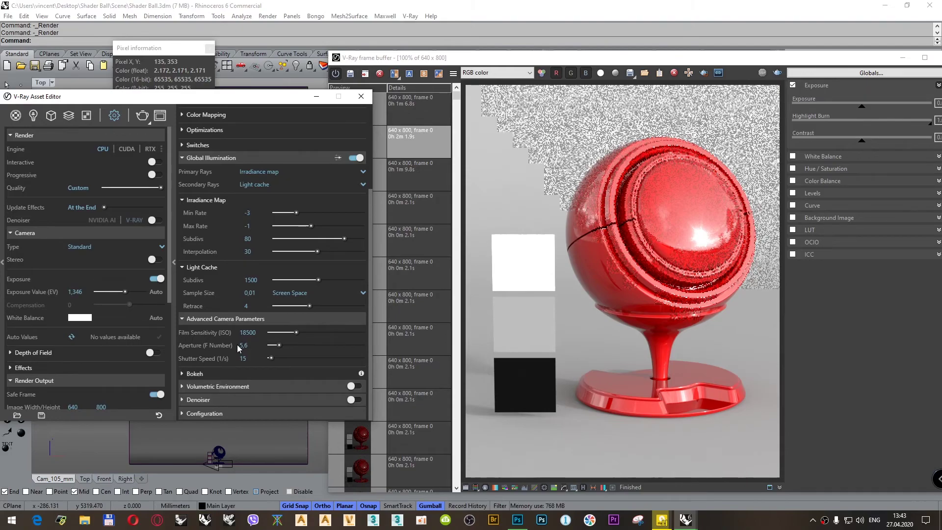
double_click(241, 345)
type("8")
key("Return")
Step: Load the previous completed render from the history and sample its white square
left_click_drag(401, 61, 459, 58)
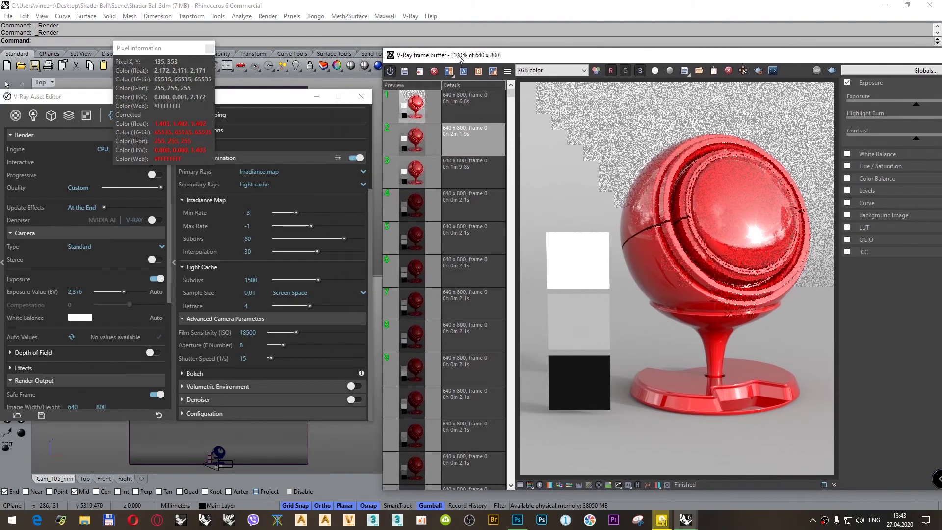
double_click(419, 142)
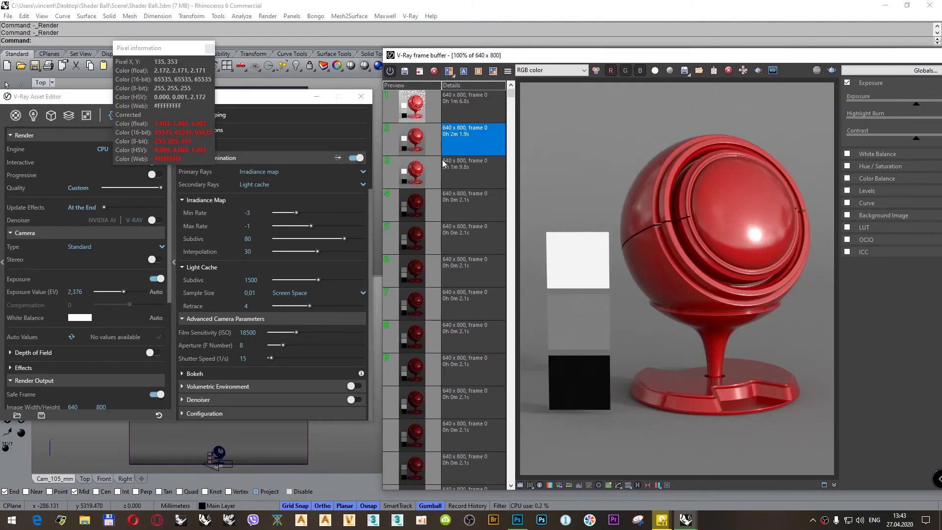
left_click(554, 247)
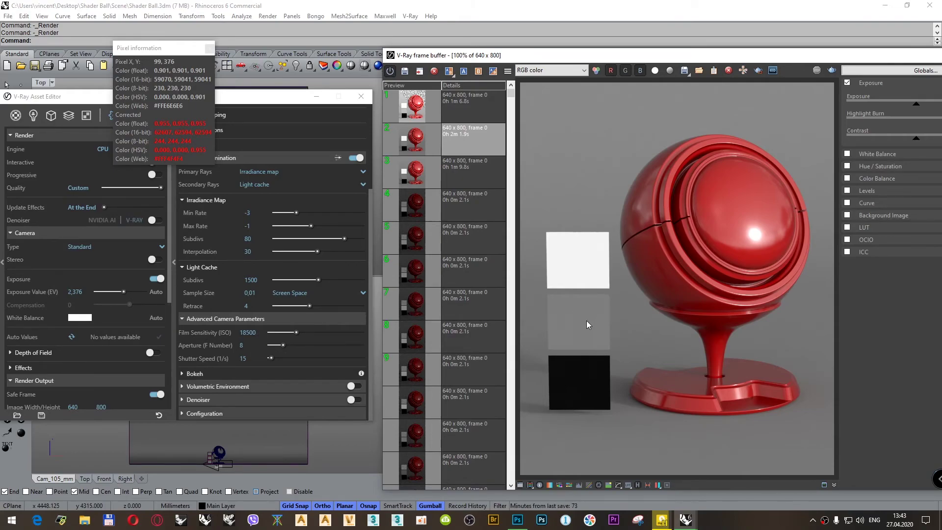
Step: Set the camera's Aperture (F Number) to 5.6 and re-render the full image
left_click(229, 347)
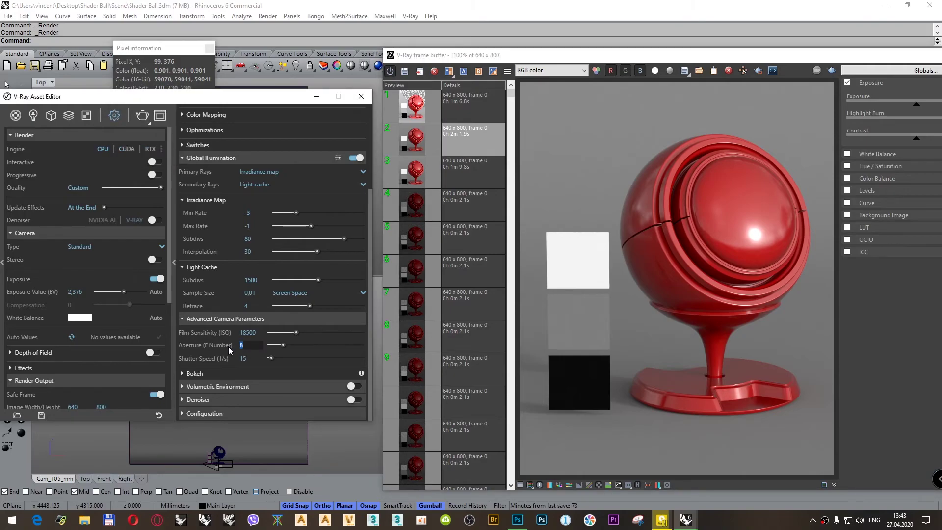
scroll(229, 347, "down", 1)
left_click_drag(426, 55, 442, 93)
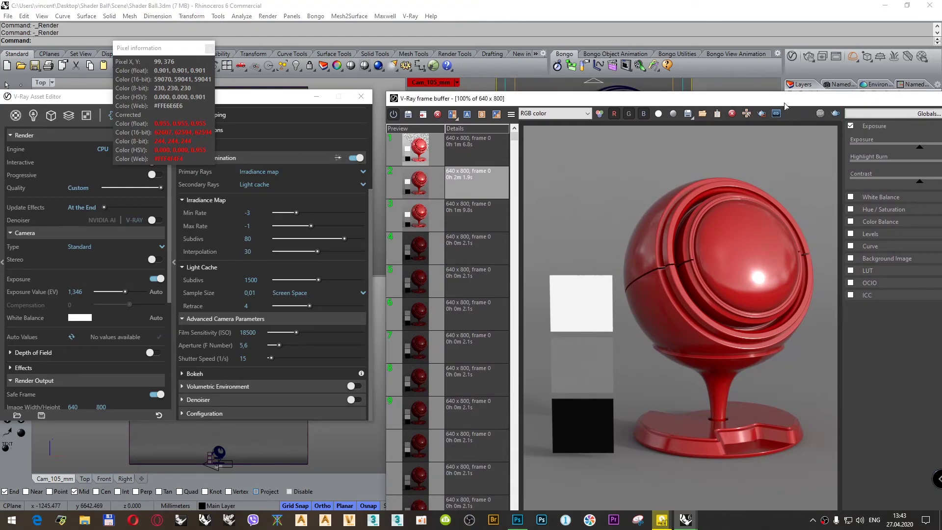
left_click_drag(785, 101, 750, 26)
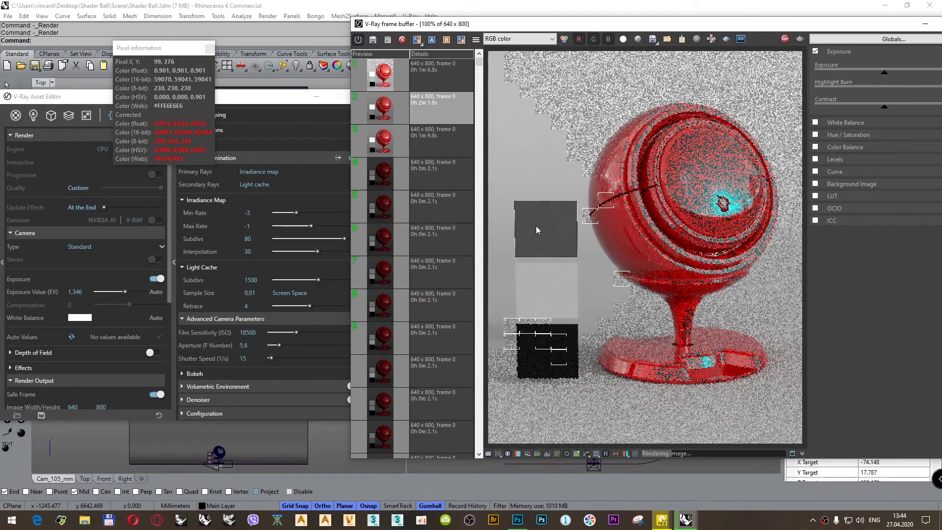
Step: Sample the gray and black squares in the running render
right_click(549, 291)
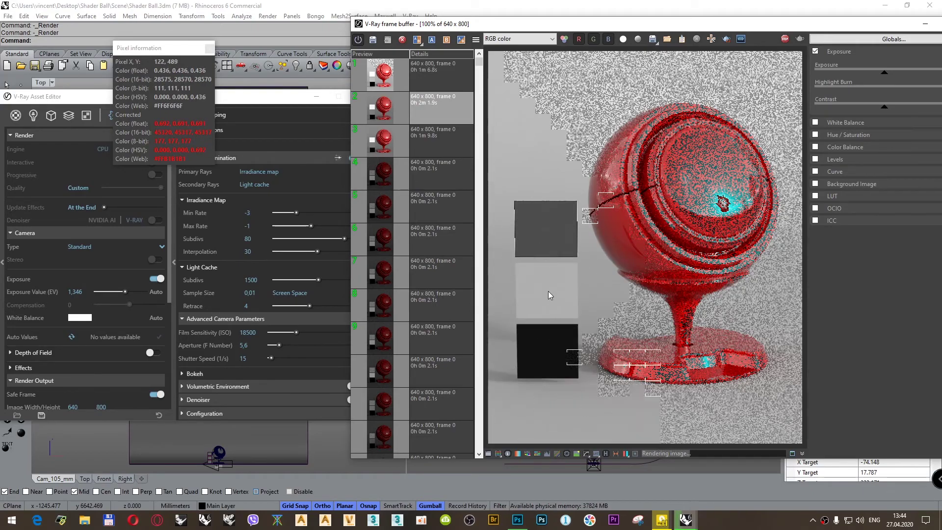
right_click_drag(549, 291, 550, 351)
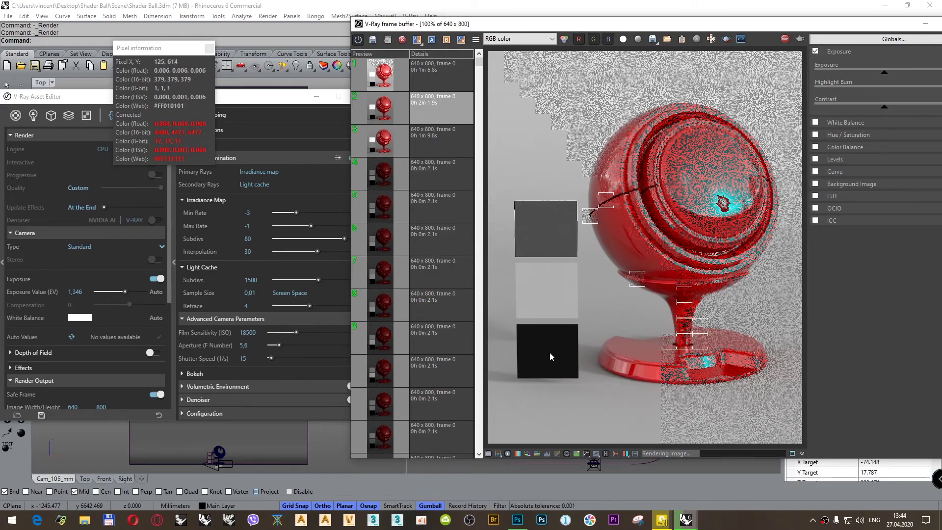
Step: Check the Red material's reflection parameters while the image renders
double_click(640, 354)
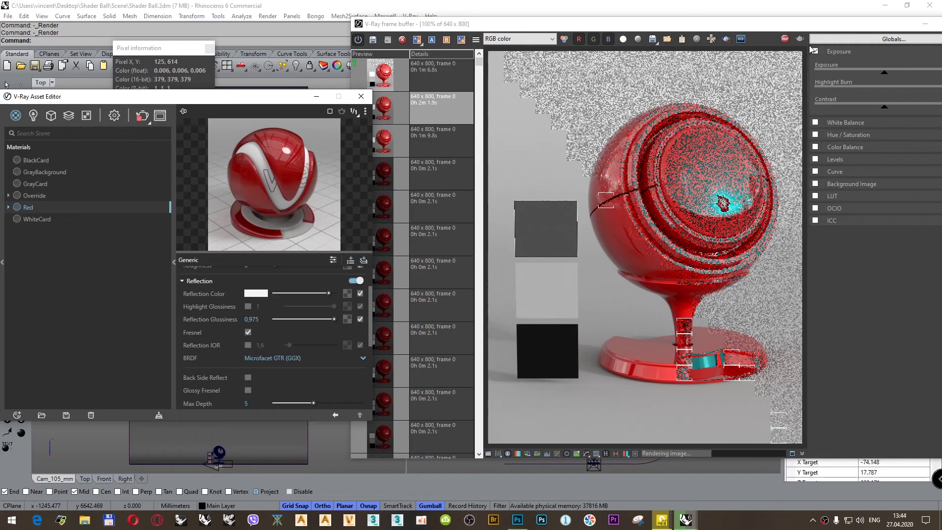
left_click(803, 28)
left_click_drag(803, 28, 752, 28)
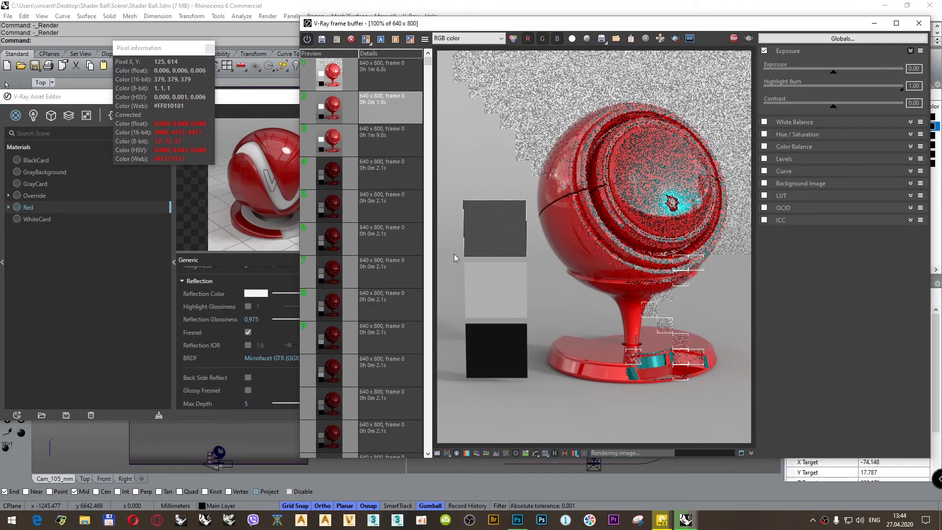
left_click(104, 97)
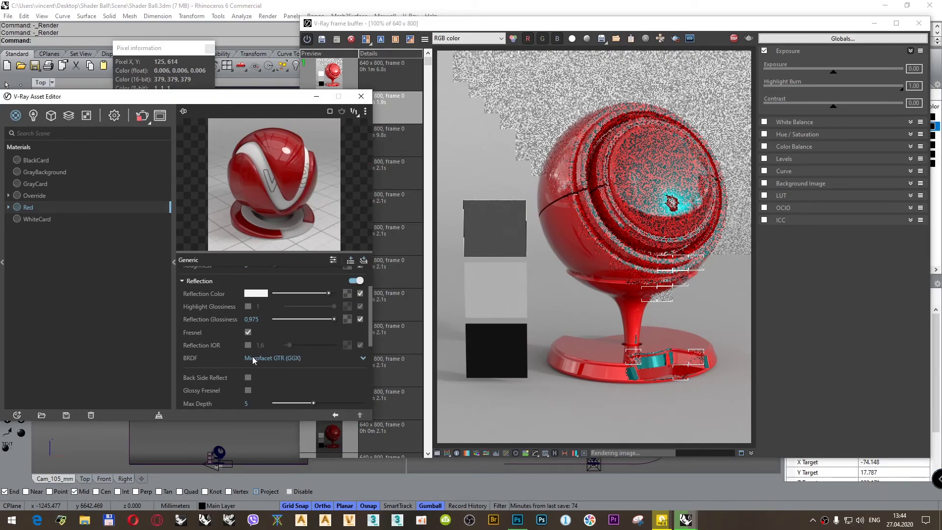
scroll(228, 336, "down", 5)
Step: Set the camera's Aperture (F Number) to 11 in the advanced camera parameters
left_click(114, 115)
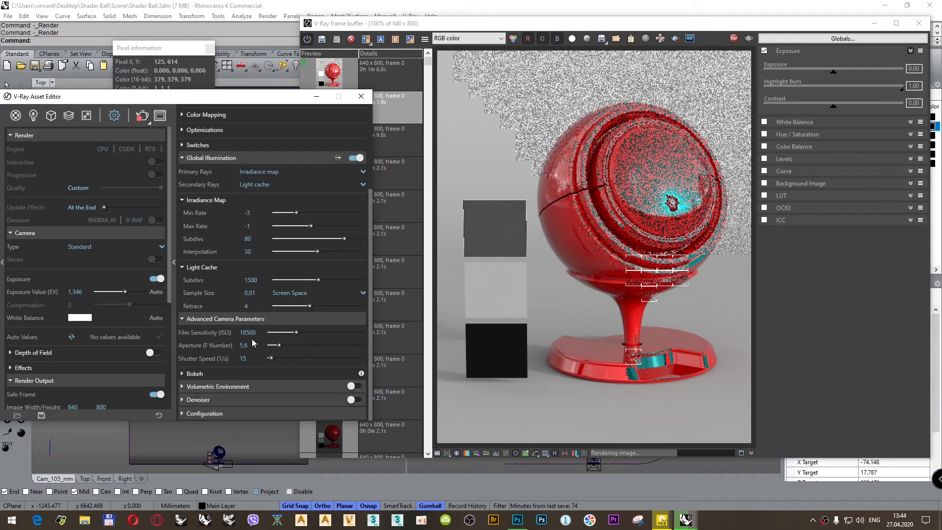
left_click(244, 345)
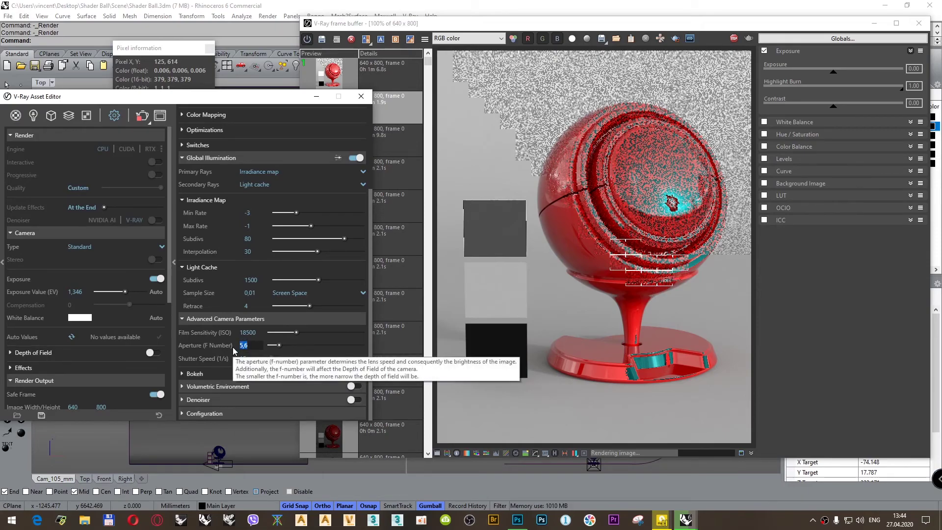
type("8")
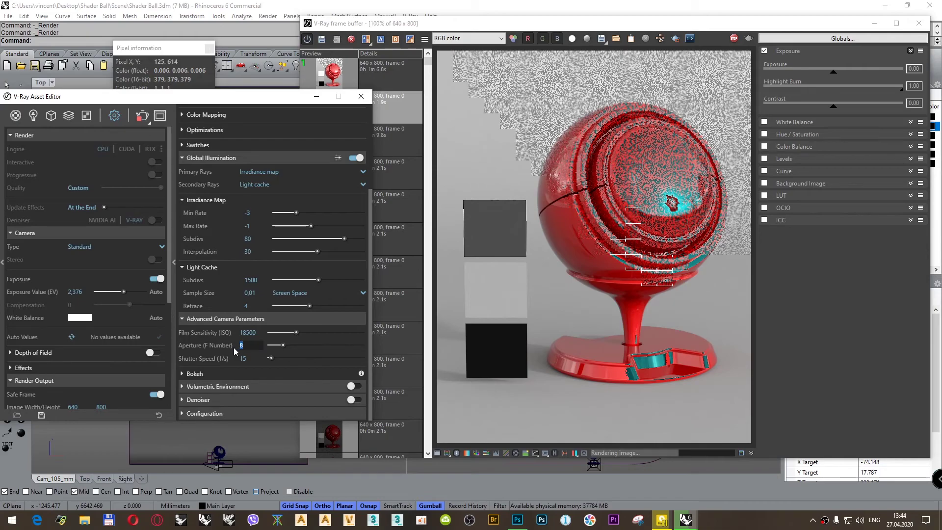
type("11")
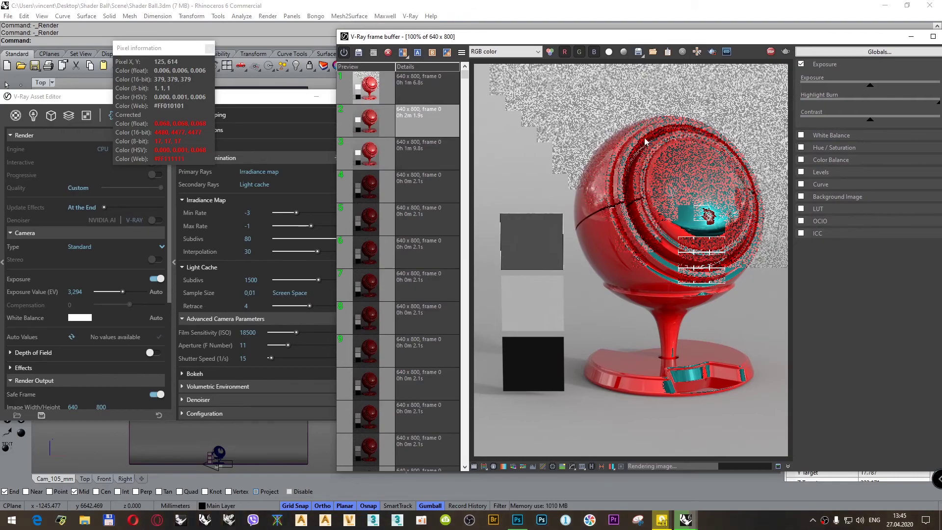
Step: Stop the running render and re-render the full image with the new aperture
left_click(770, 53)
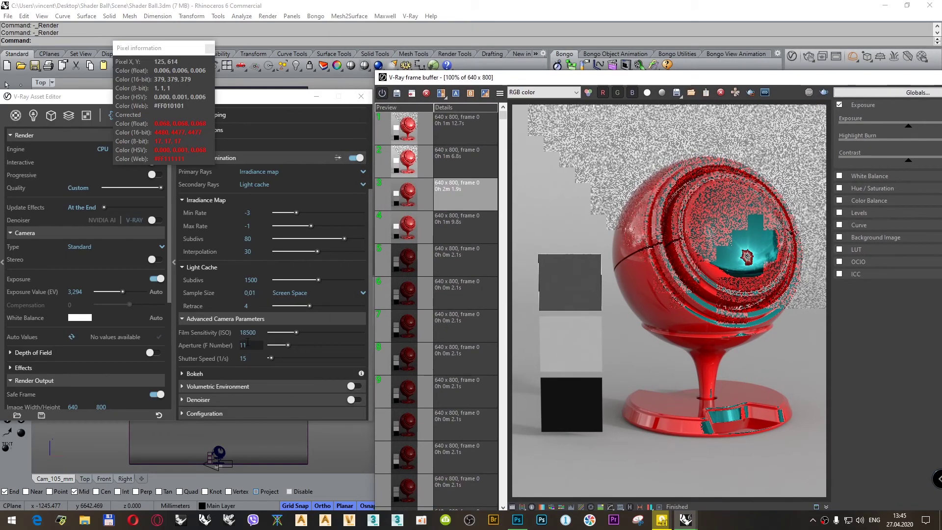
left_click(248, 344)
left_click(540, 98)
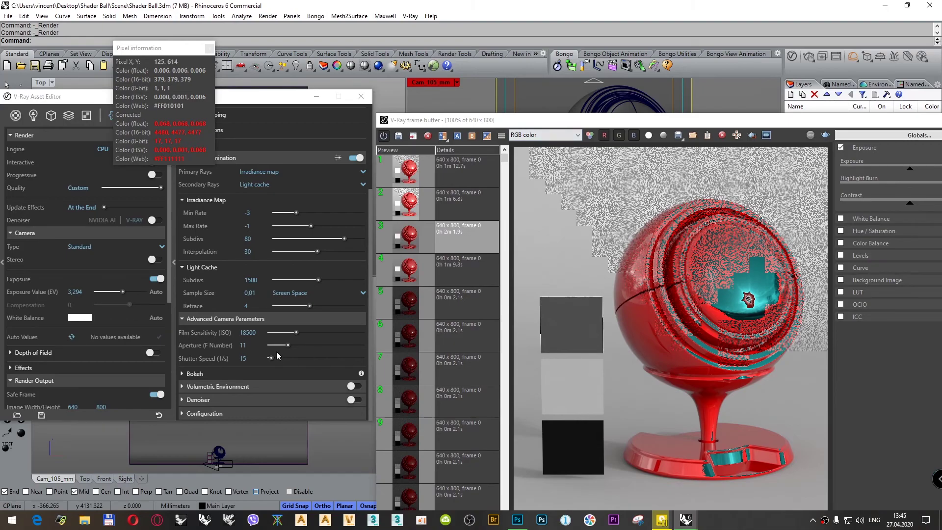
double_click(241, 345)
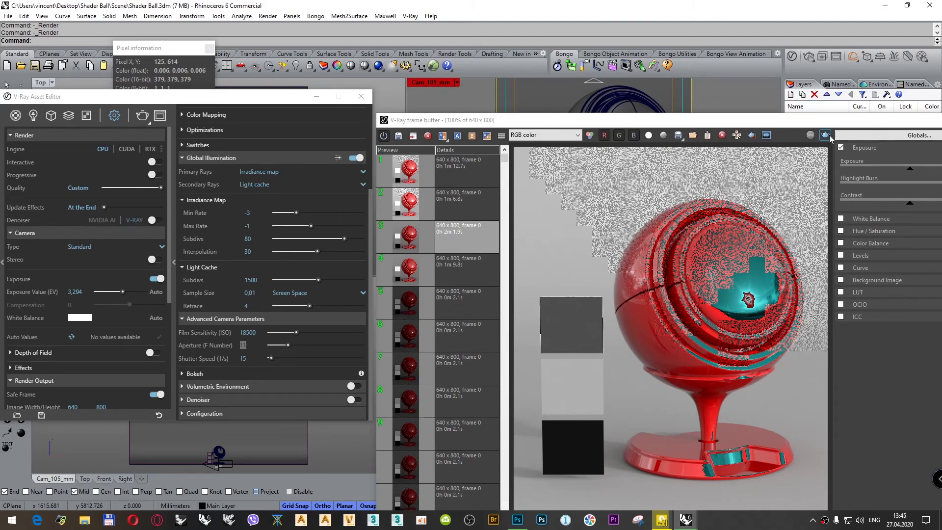
left_click_drag(799, 124, 735, 49)
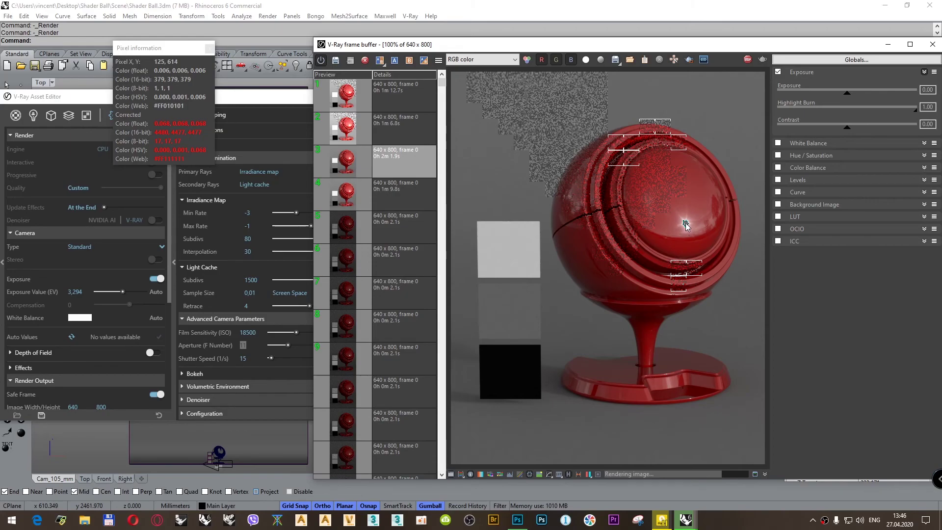
Step: Sample the white, gray and black squares in the running render
right_click(501, 247)
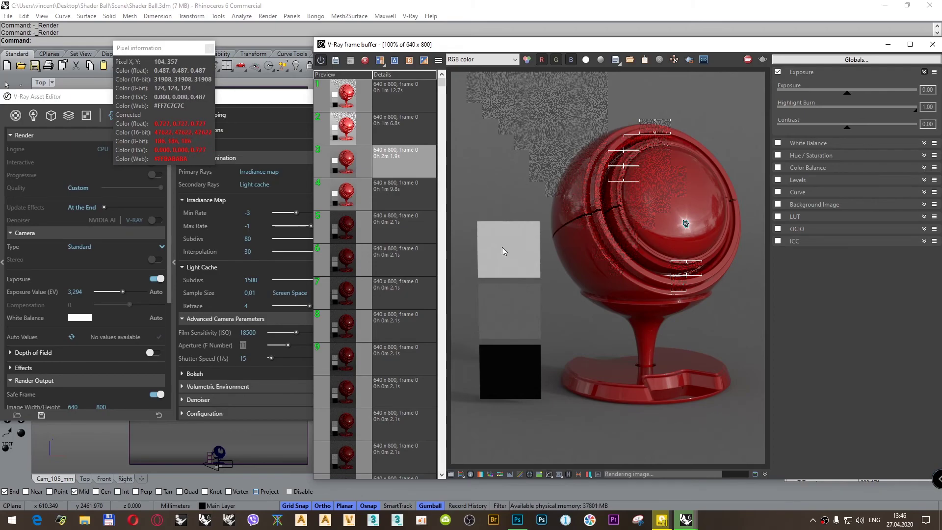
right_click(505, 305)
right_click(505, 305)
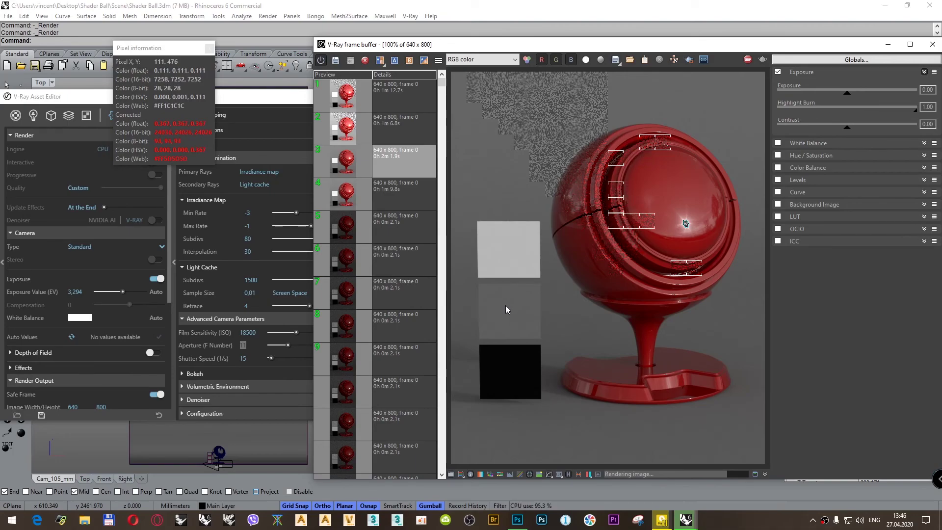
right_click(513, 364)
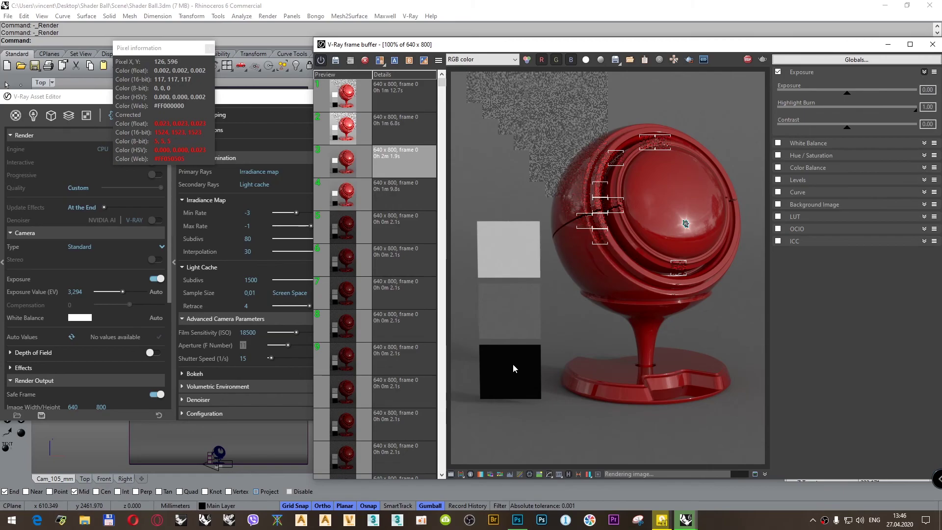
Step: Set the camera's Aperture (F Number) to 16 and re-render the full image
left_click(248, 345)
key("BackSpace")
key("BackSpace")
type("16")
key("Return")
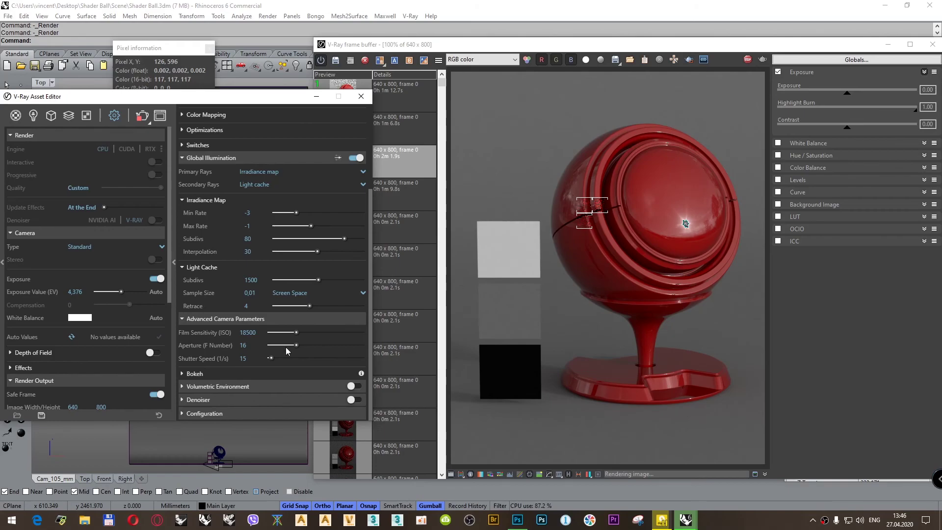
left_click(257, 345)
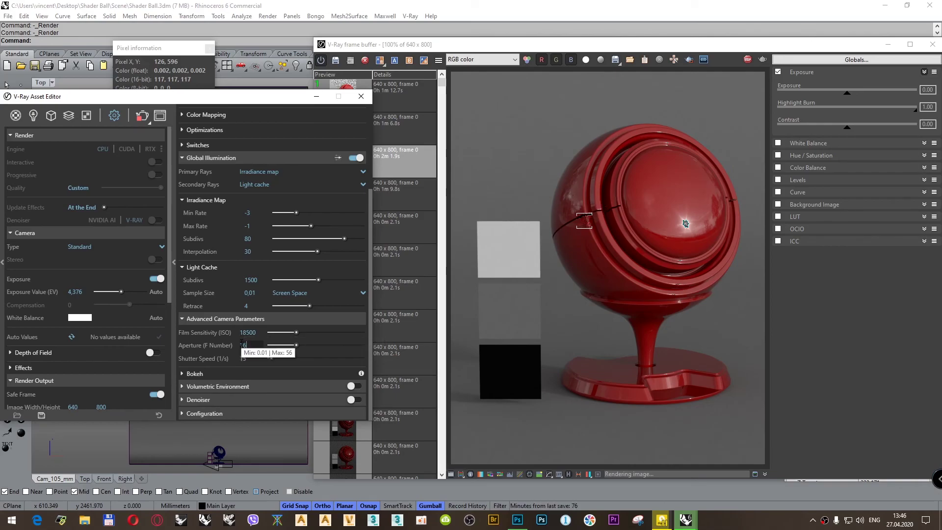
key("BackSpace")
type("6")
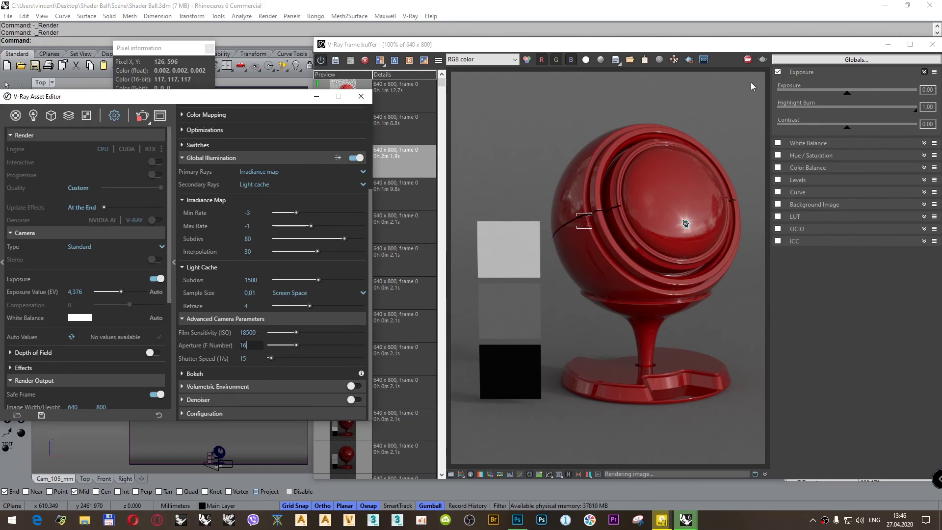
double_click(251, 344)
left_click(763, 61)
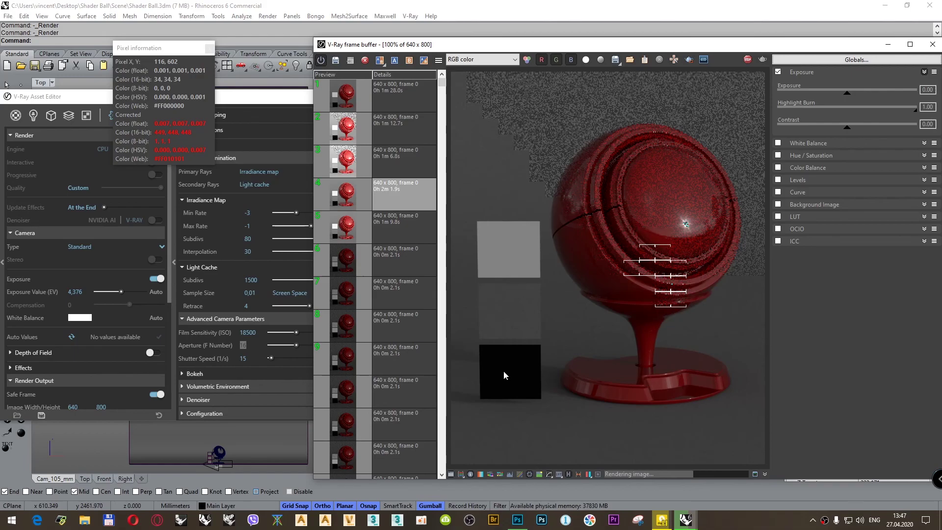
Step: Stop the running render and set the camera's Aperture (F Number) back to 8
left_click(748, 59)
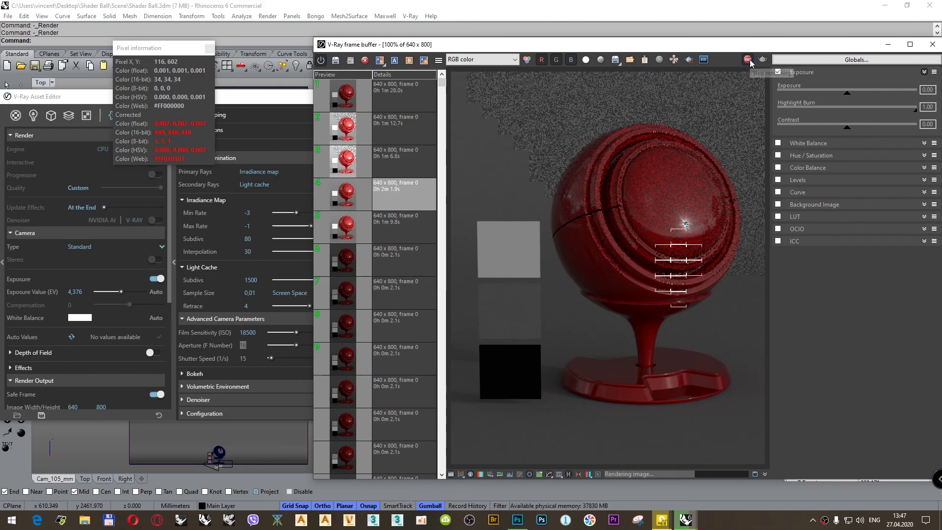
left_click(250, 346)
type("8")
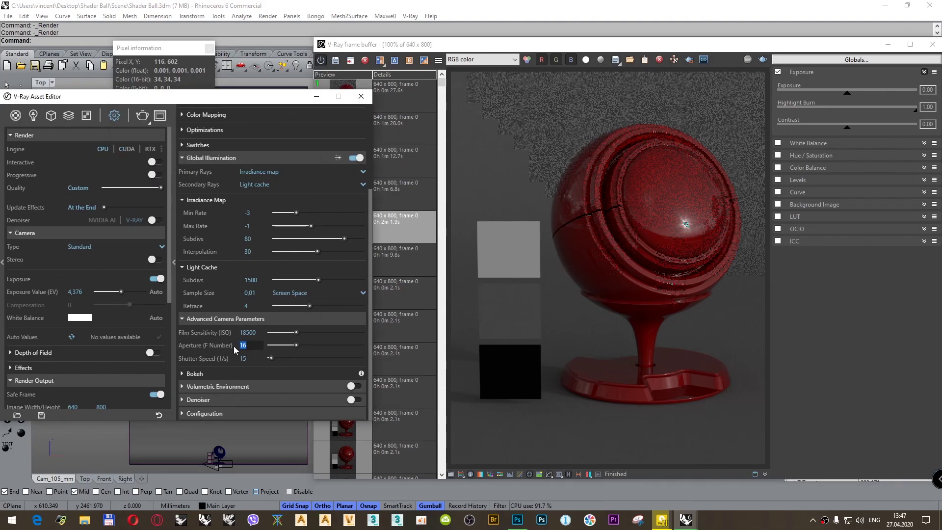
key("Return")
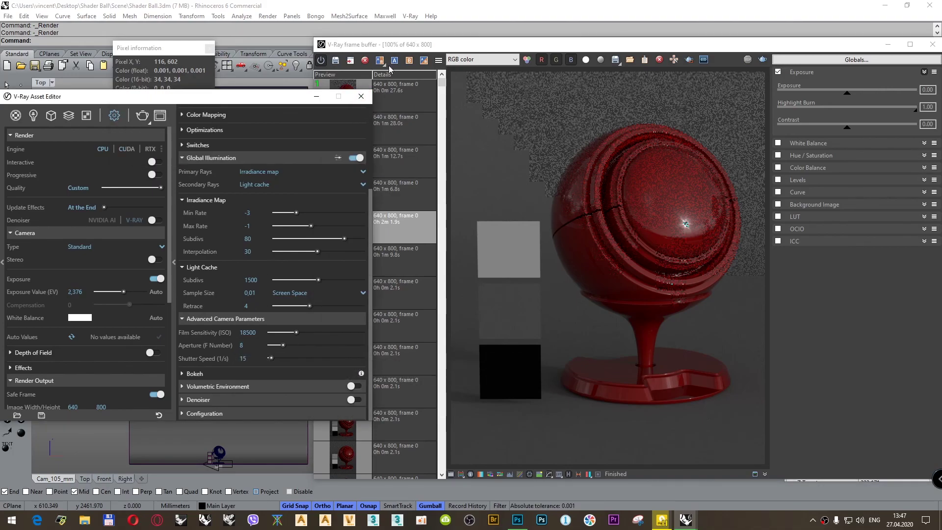
Step: Load the completed 1m 9.8s render from the history and turn off the clamped-color highlighting
left_click(391, 212)
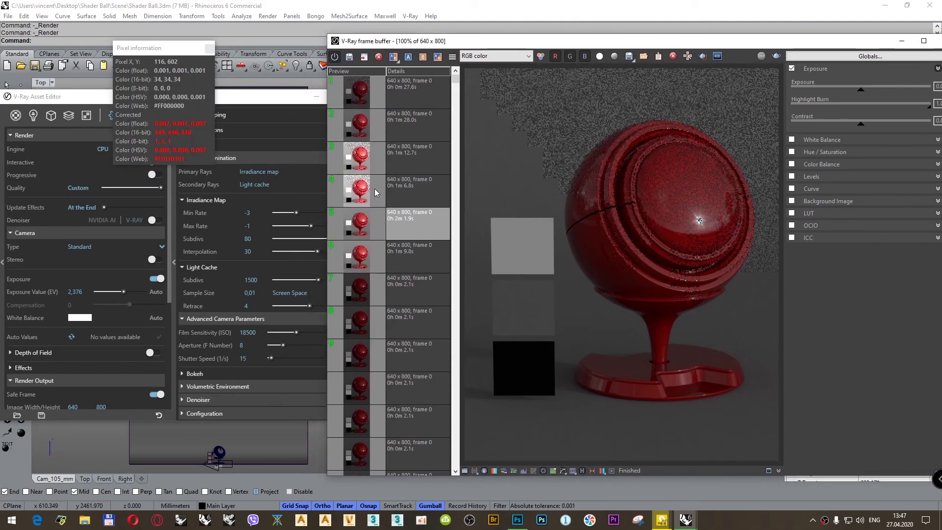
left_click(361, 231)
double_click(360, 231)
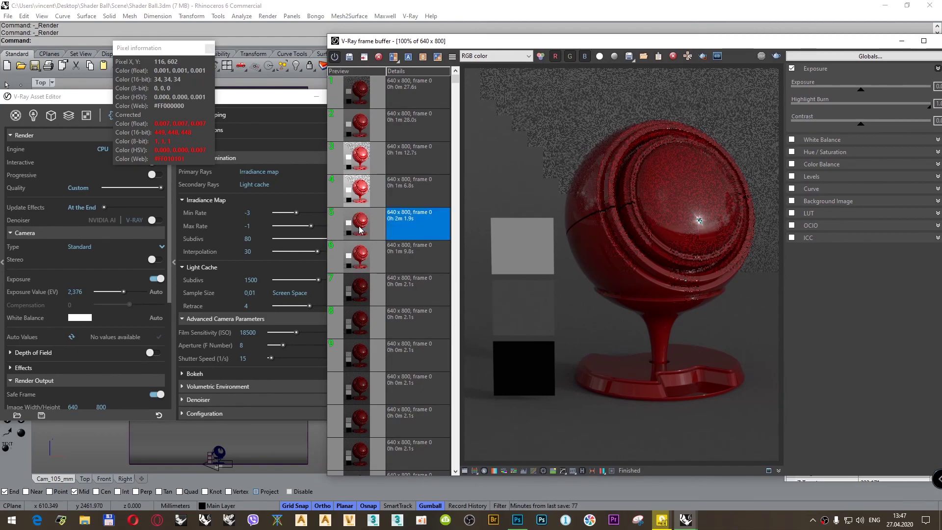
double_click(360, 262)
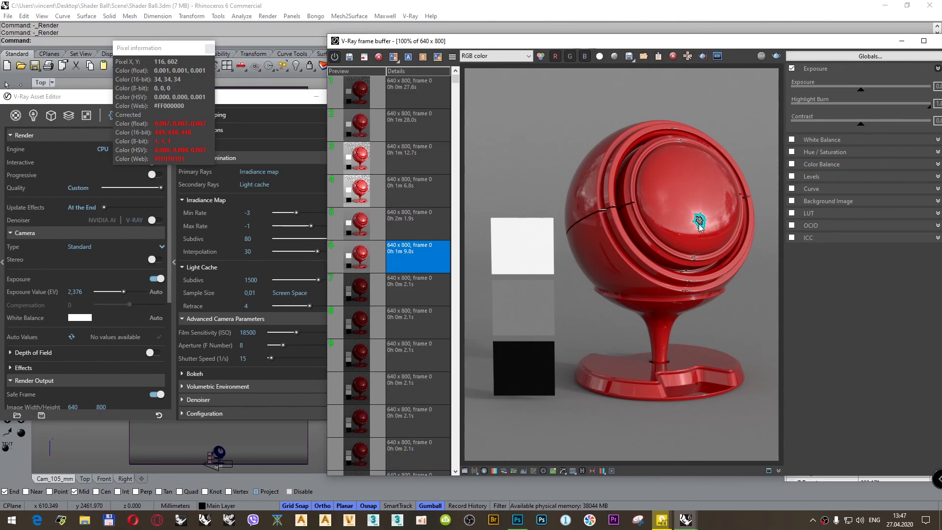
left_click(479, 469)
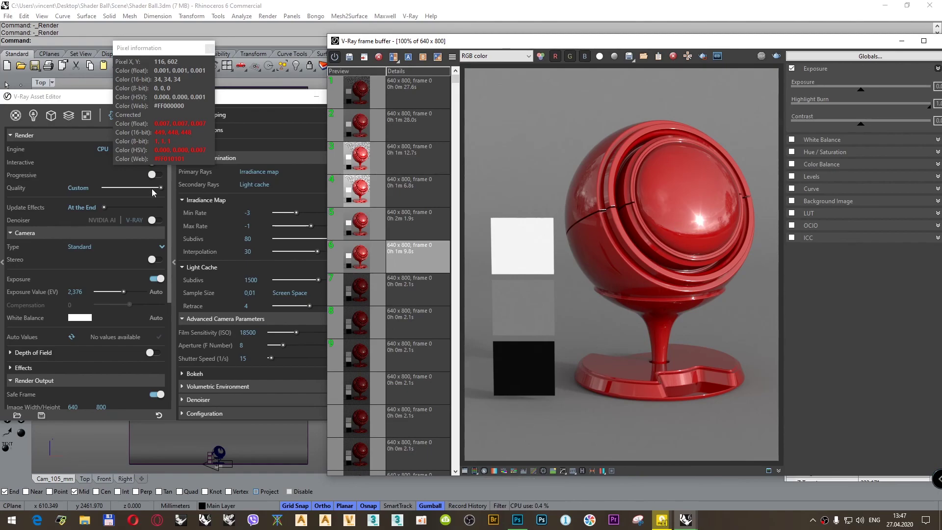
Step: Show the scene's materials and sample the white, gray and black squares of the loaded render
left_click(16, 116)
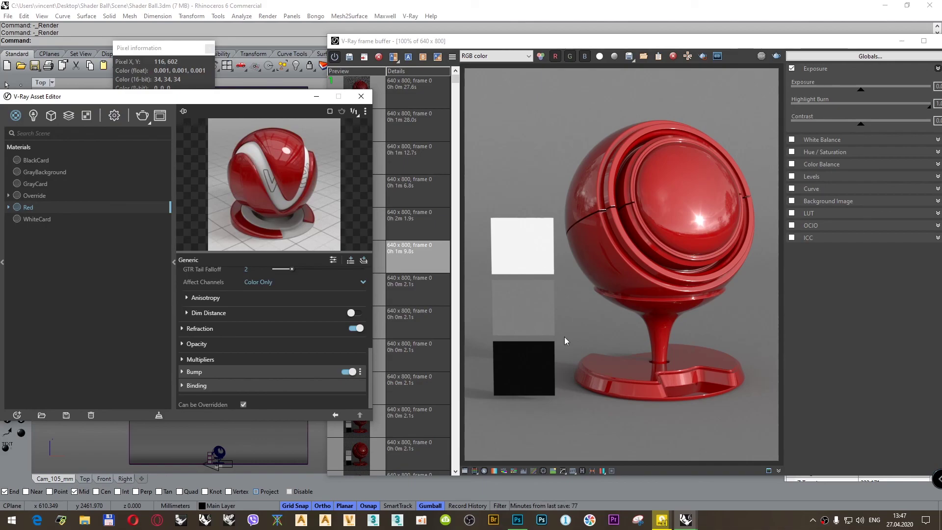
left_click(537, 312)
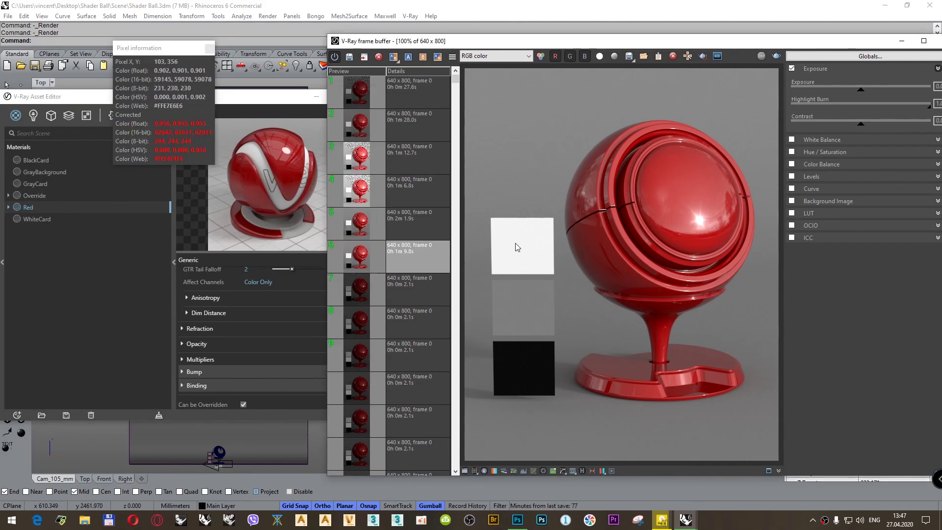
left_click(513, 358)
left_click(516, 358)
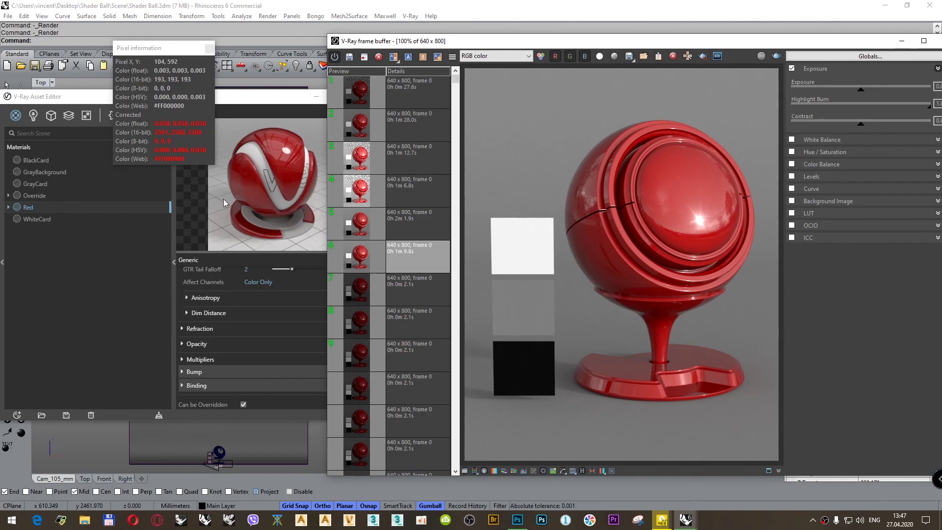
left_click_drag(92, 101, 98, 96)
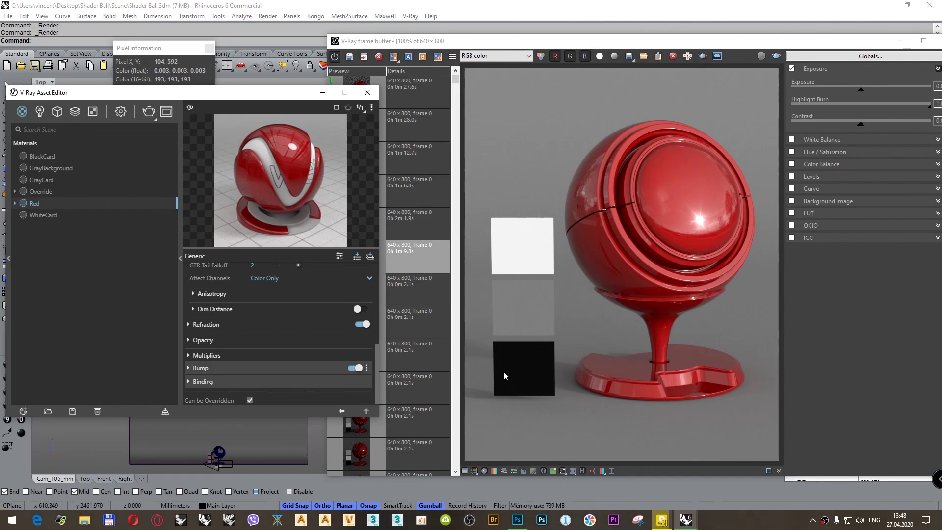
left_click(515, 245)
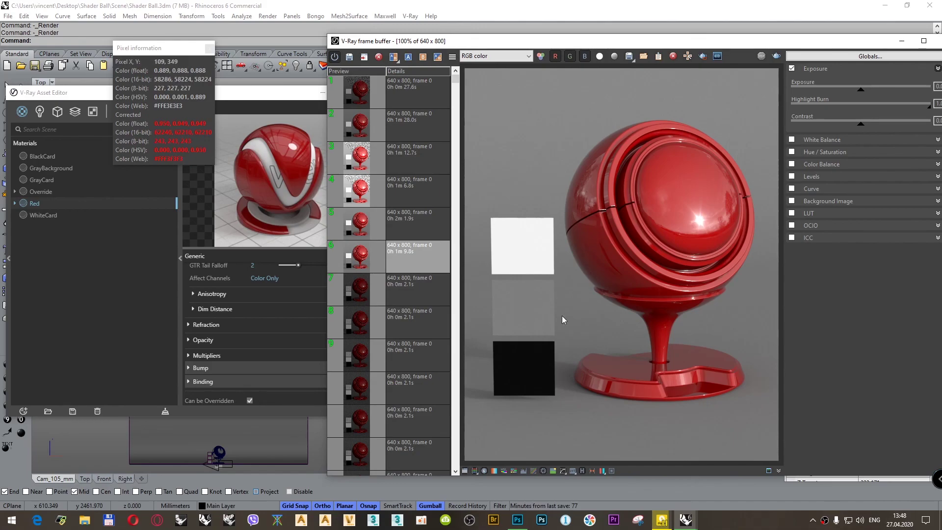
Step: Switch to Photoshop to view the black-to-white gradient image, and return to the render in Rhino
left_click(750, 526)
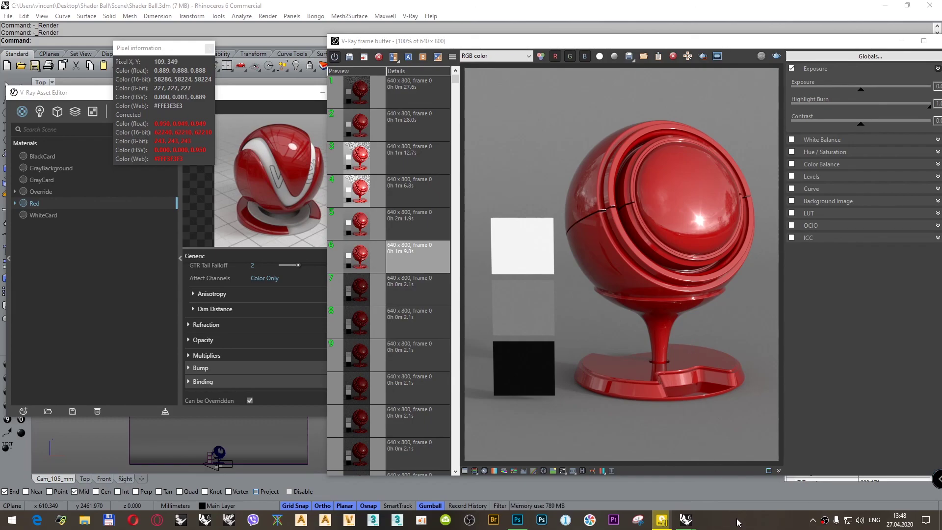
left_click(520, 523)
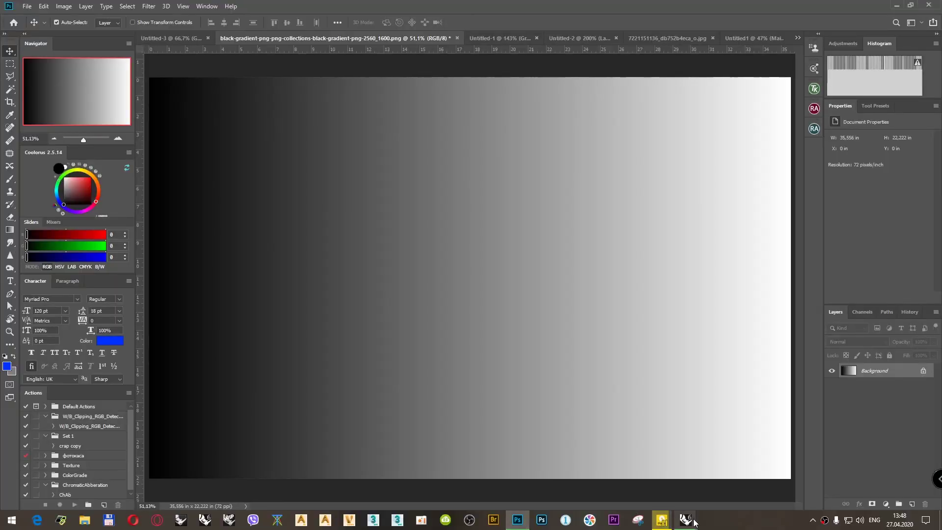
mouse_move(687, 521)
left_click(698, 477)
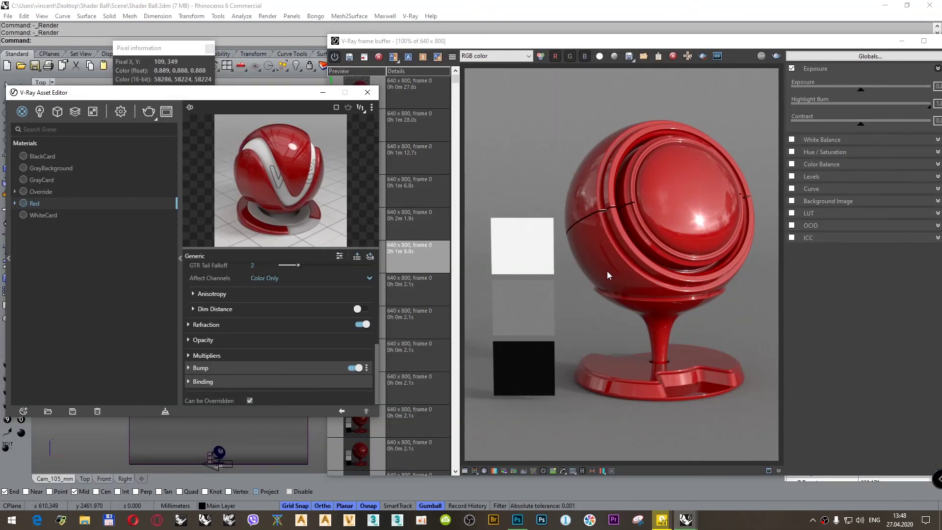
left_click(758, 526)
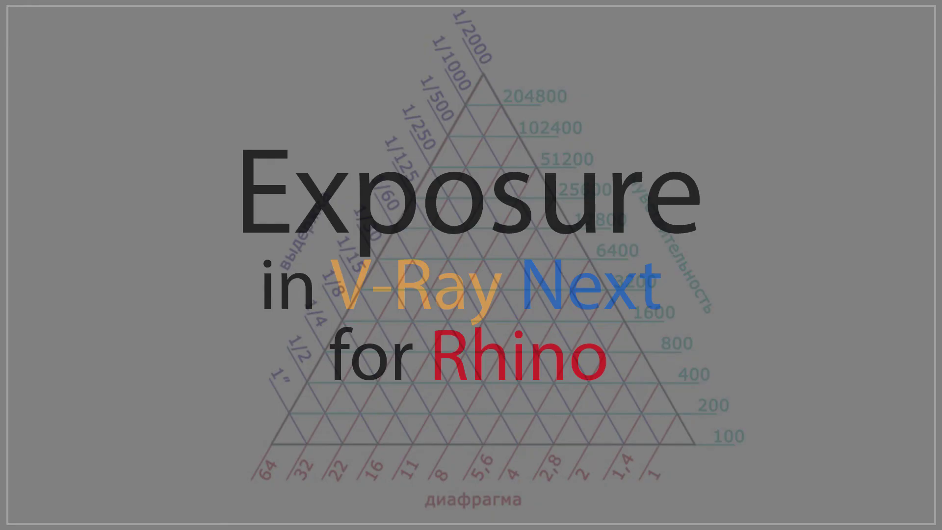